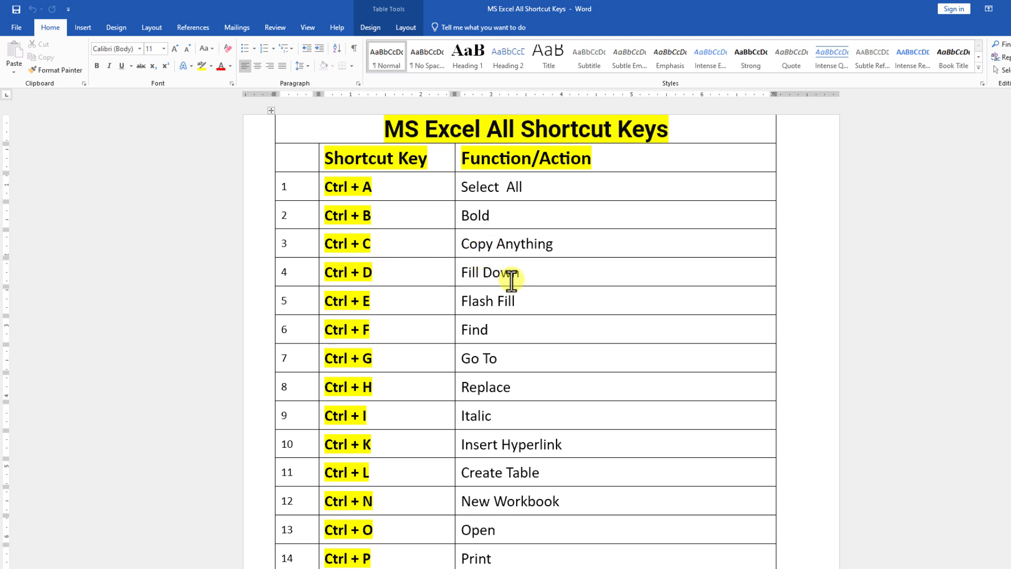
# Review the whole table of Excel shortcut keys in the Word document, down to its last row
pyautogui.moveTo(1008, 130); pyautogui.dragTo(1009, 265)
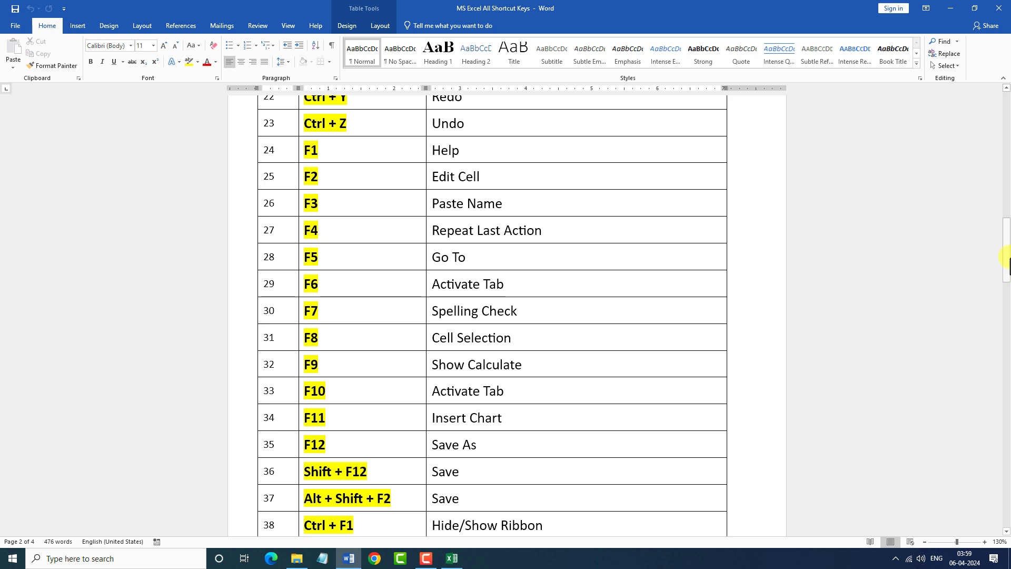
pyautogui.moveTo(1008, 266); pyautogui.dragTo(1007, 372)
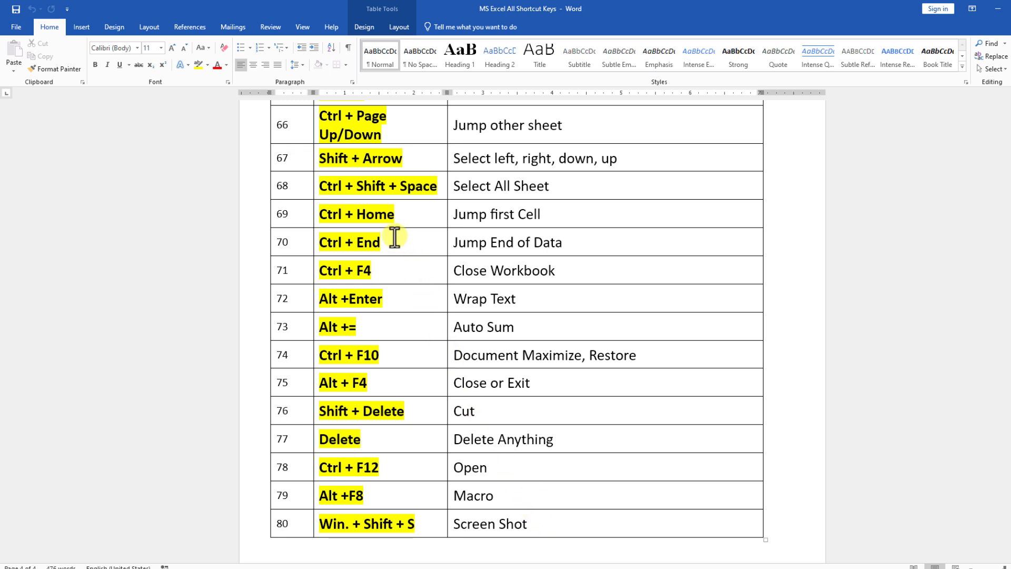
pyautogui.click(293, 524)
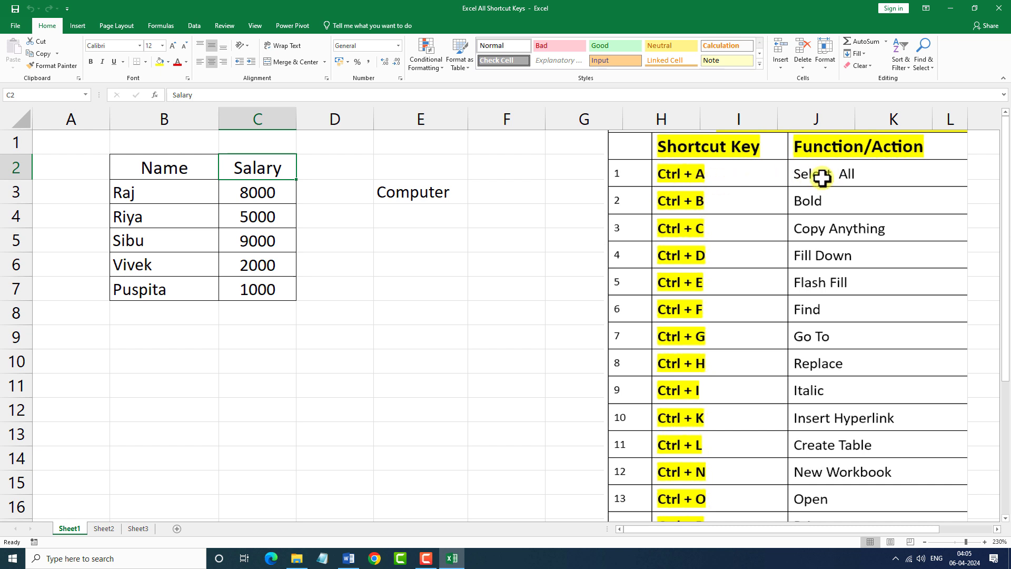
# Open Sheet2 in the Excel workbook and select the entire worksheet twice, clearing the selection each time
pyautogui.click(107, 528)
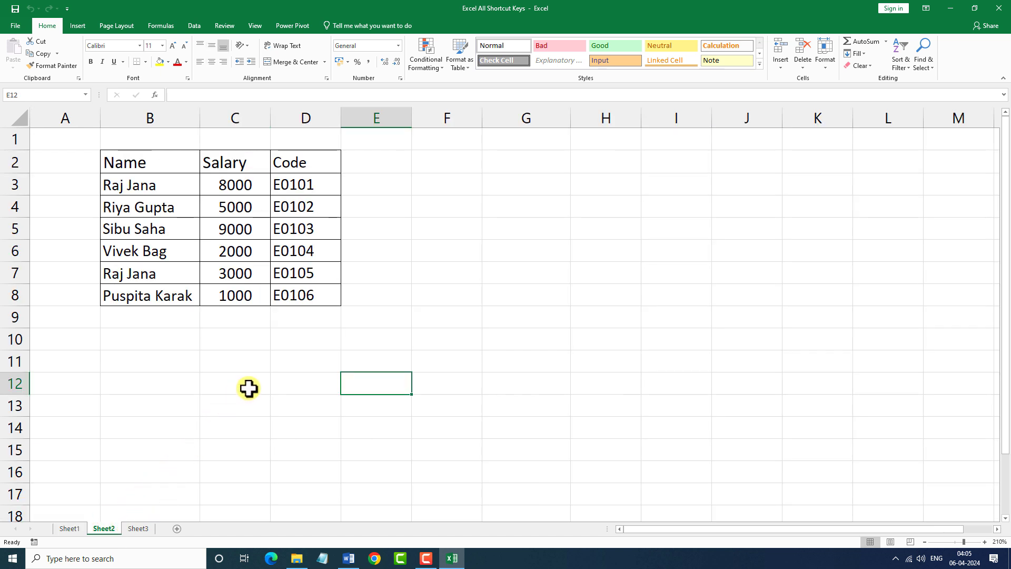
pyautogui.press('Up')
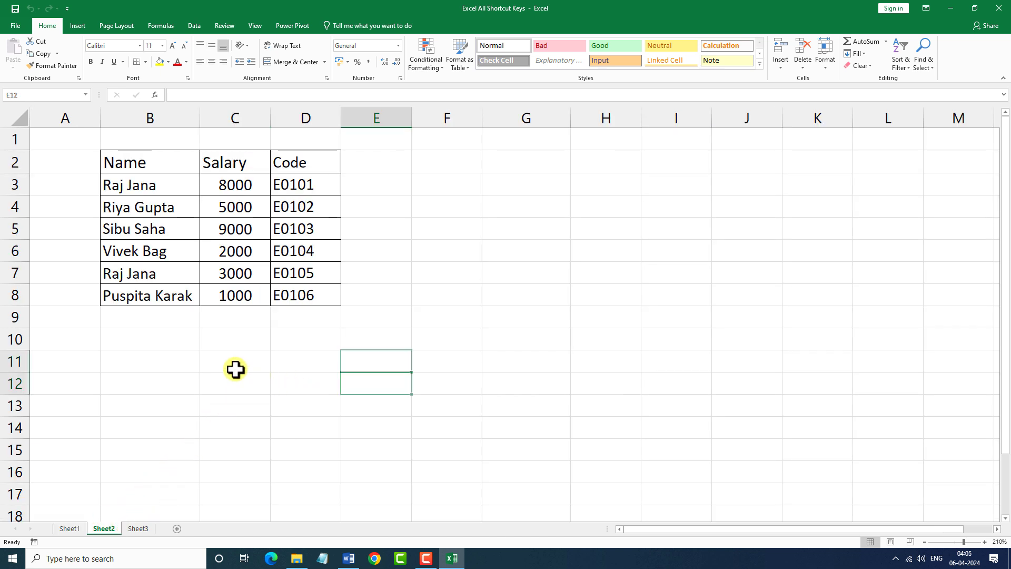
pyautogui.hotkey('ctrl', 'a')
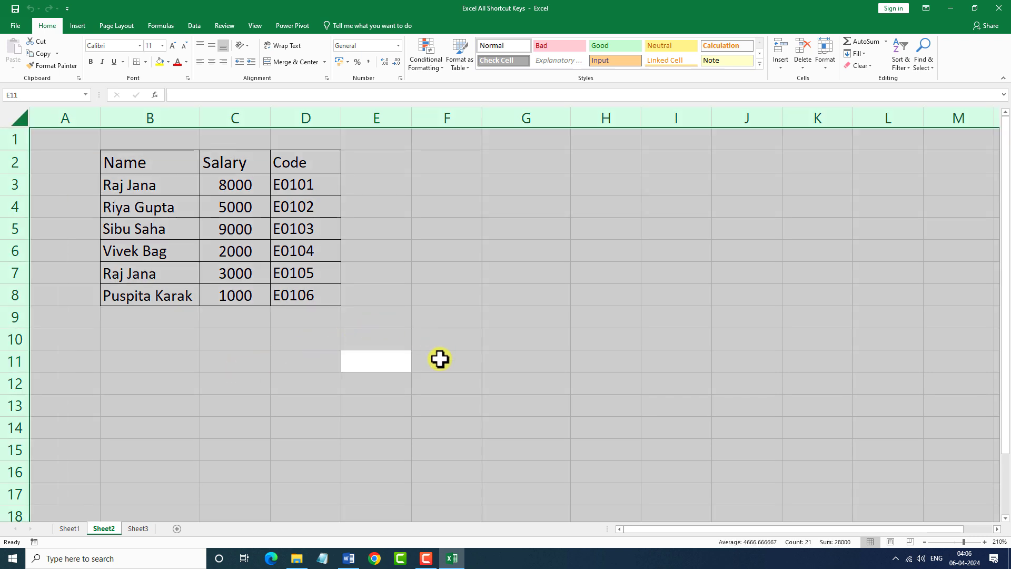
pyautogui.click(373, 342)
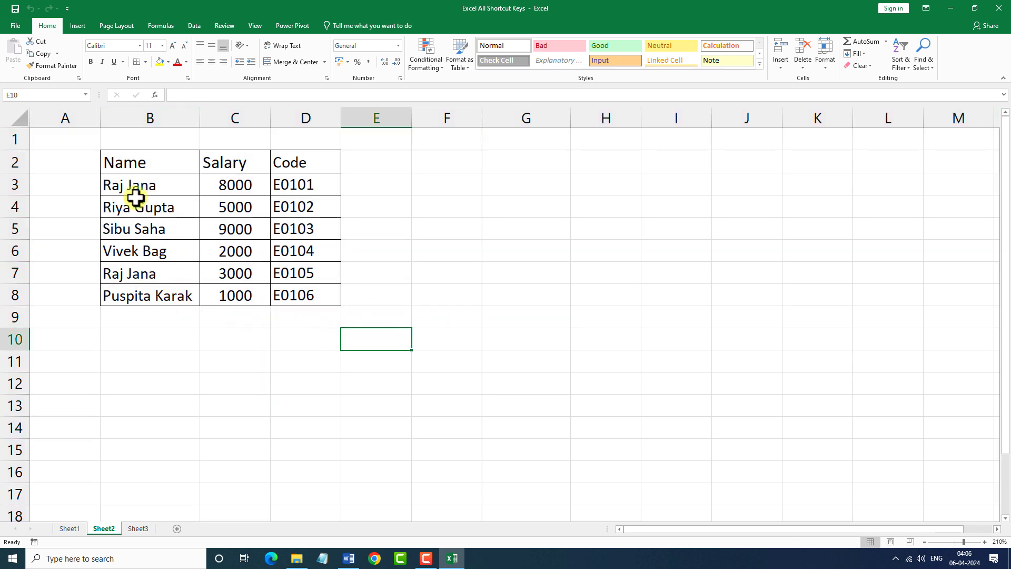
pyautogui.click(20, 121)
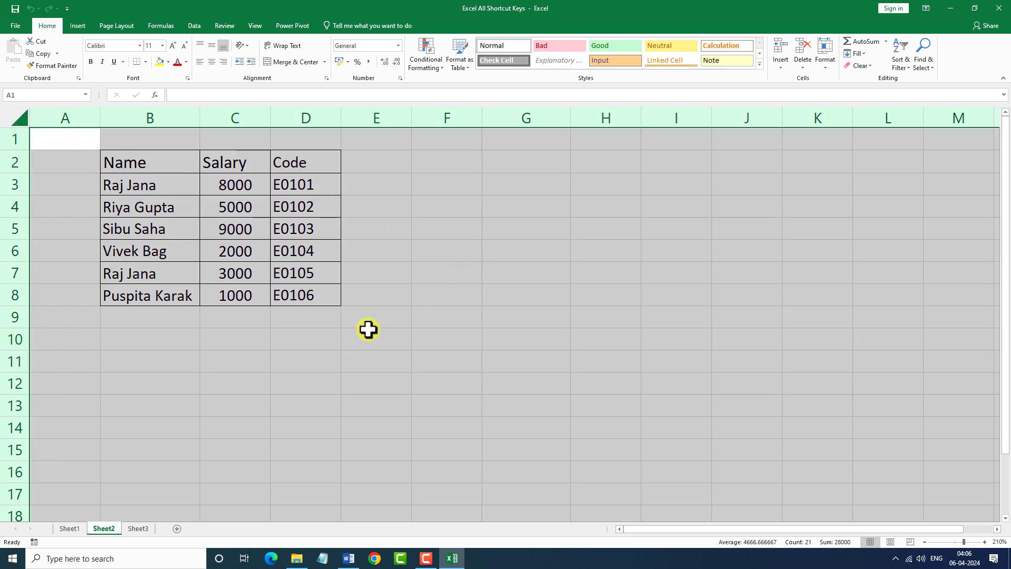
pyautogui.click(316, 339)
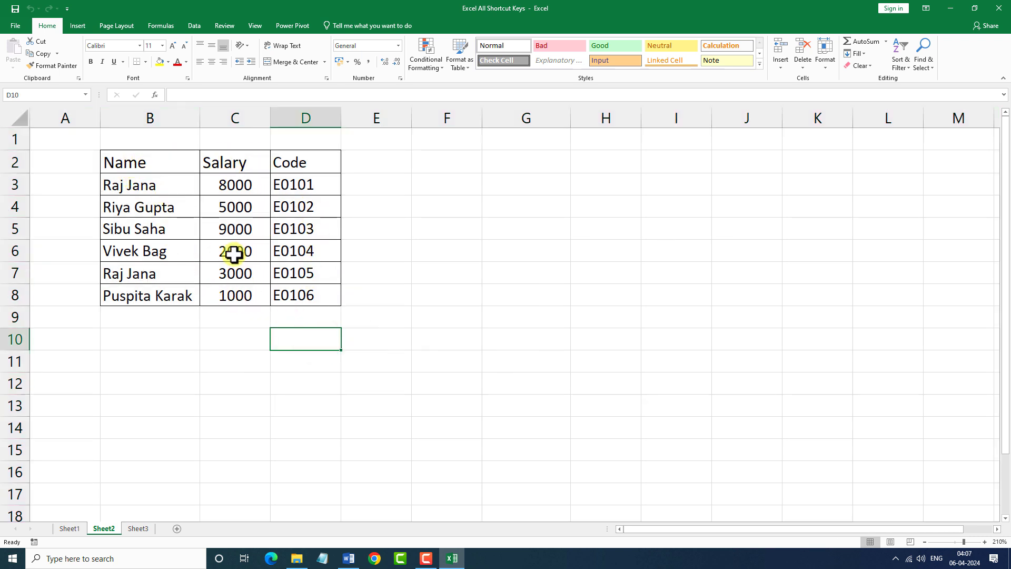
# Select the whole Name, Salary and Code table from cell C5, then select the entire worksheet from empty cell F11
pyautogui.click(215, 229)
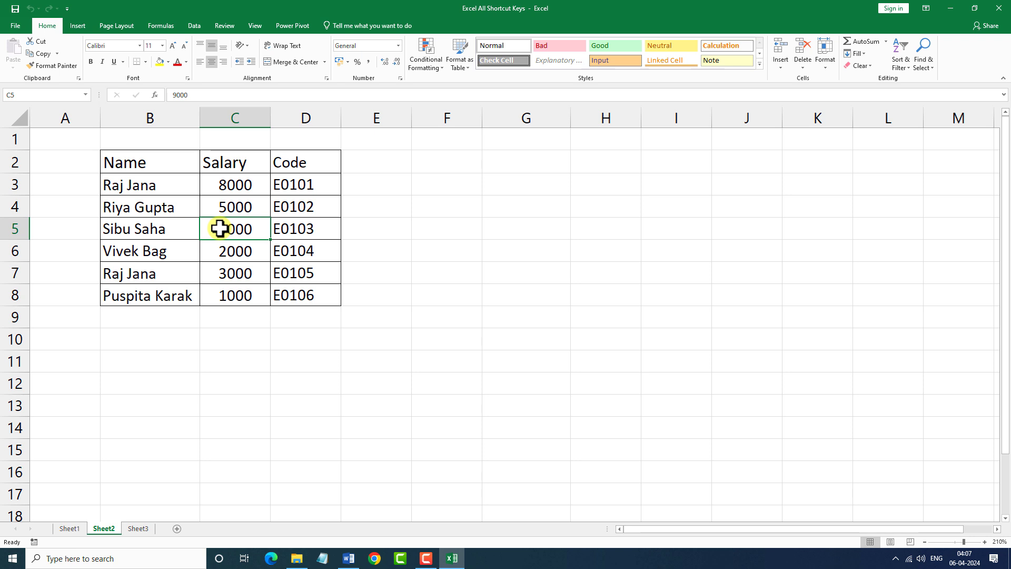
pyautogui.hotkey('ctrl', 'a')
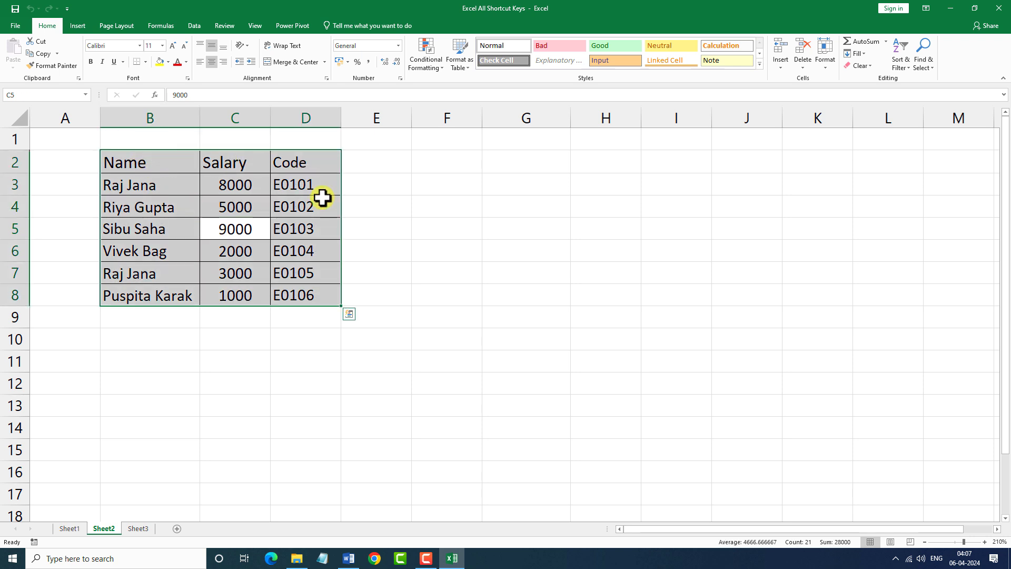
pyautogui.click(445, 361)
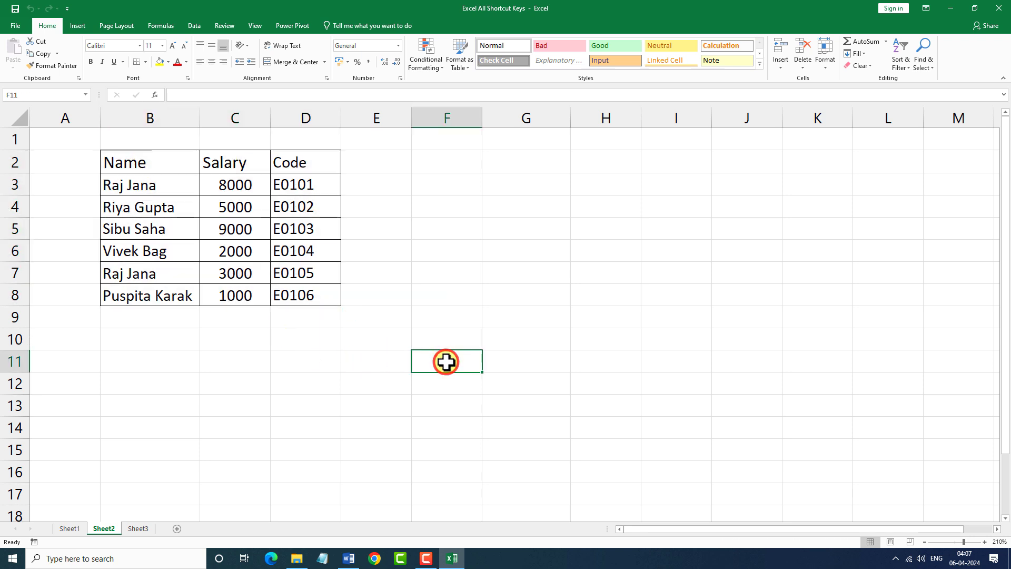
pyautogui.hotkey('ctrl', 'a')
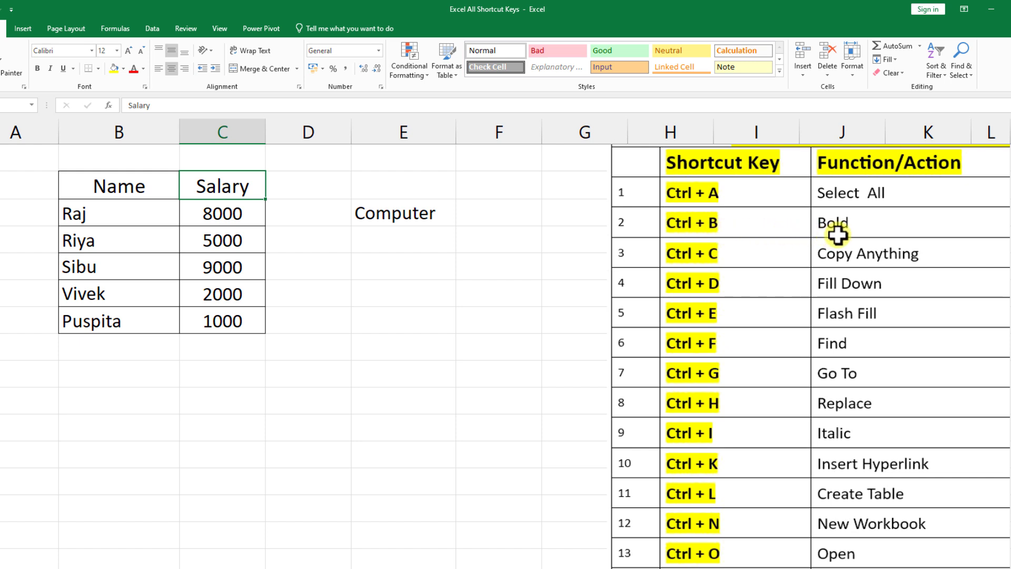
# Apply bold to the word Computer in cell E3 on Sheet1 and remove the bold again
pyautogui.click(404, 216)
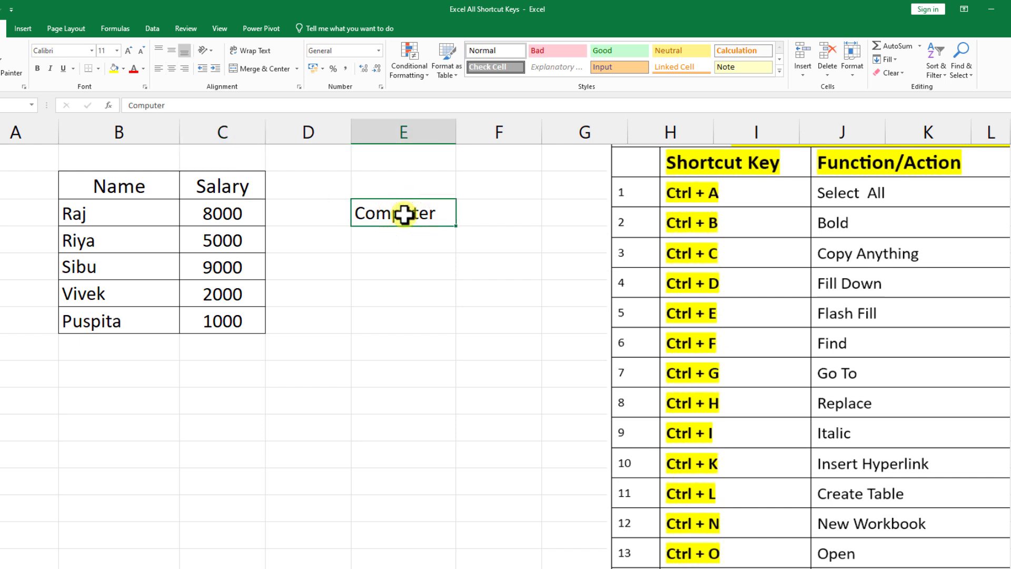
pyautogui.hotkey('ctrl', 'b')
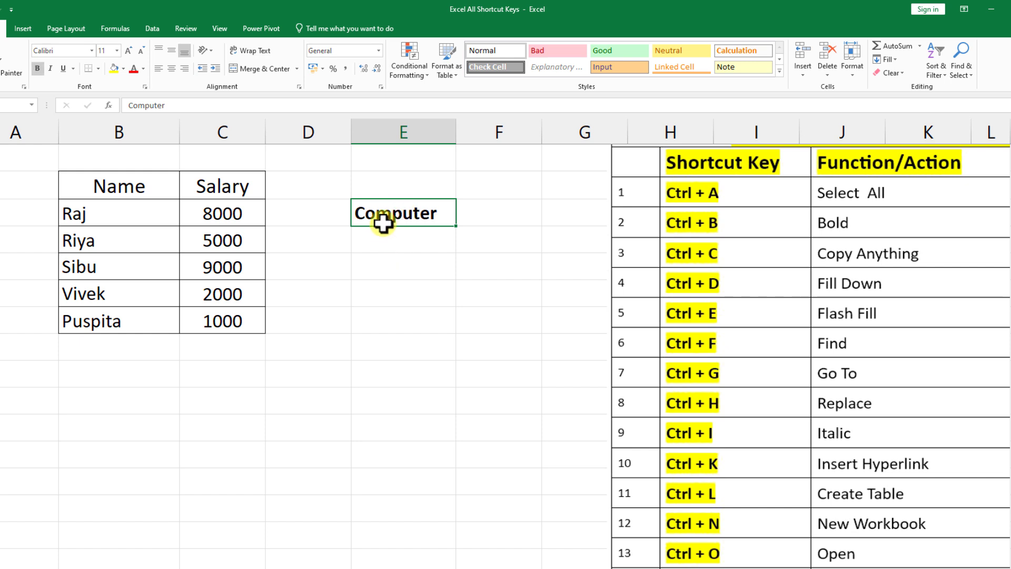
pyautogui.hotkey('ctrl', 'b')
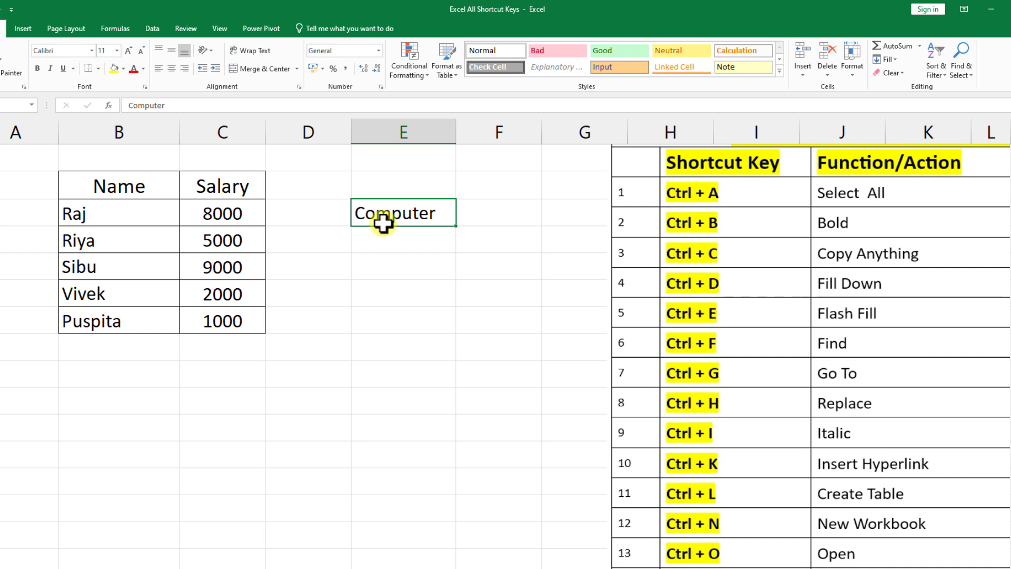
# Turn bold on and off twice for the Name and Salary header cells, leaving them unbolded
pyautogui.click(74, 185)
pyautogui.moveTo(75, 184); pyautogui.dragTo(199, 188)
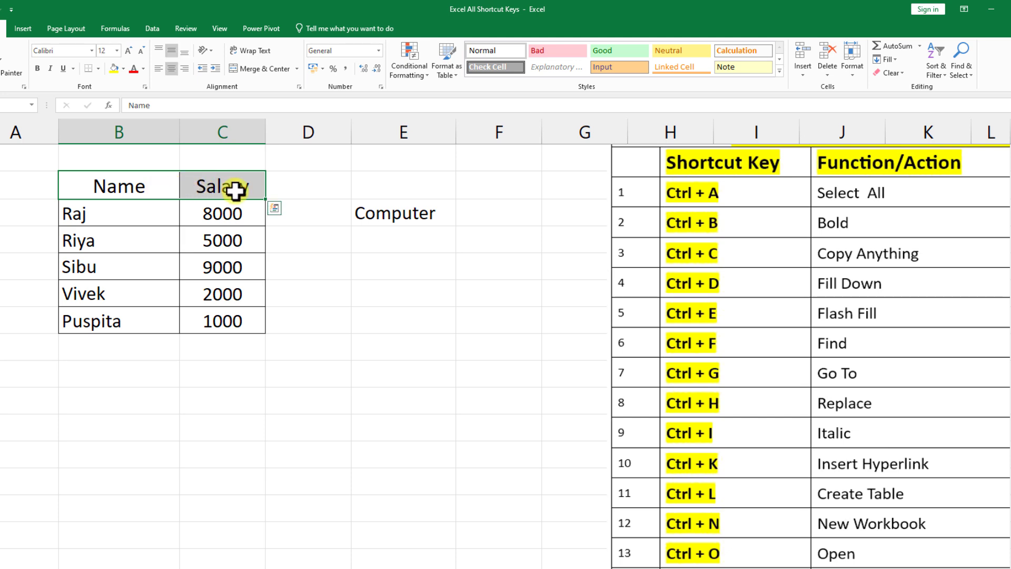
pyautogui.hotkey('ctrl', 'b')
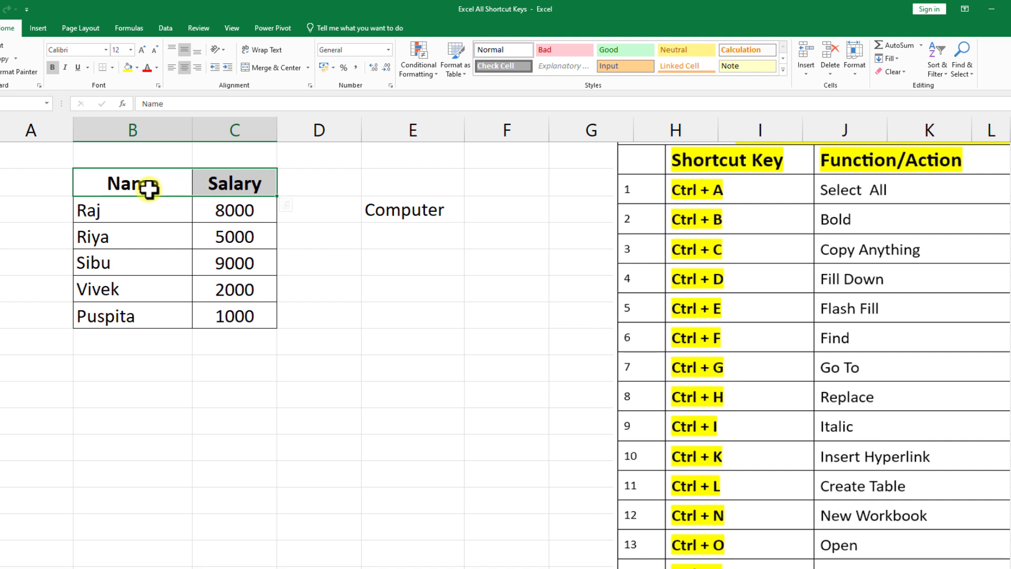
pyautogui.hotkey('ctrl', 'b')
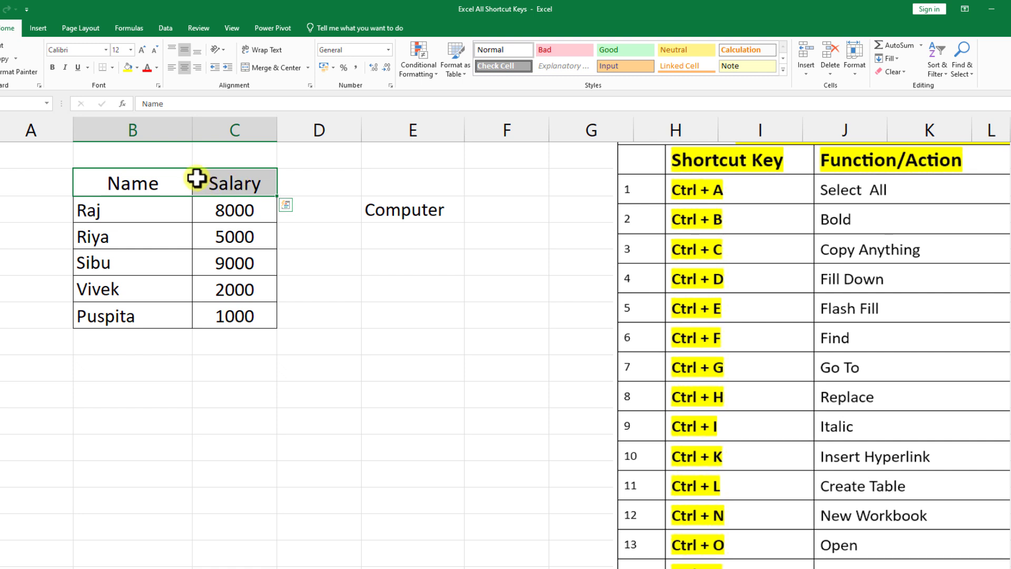
pyautogui.click(51, 69)
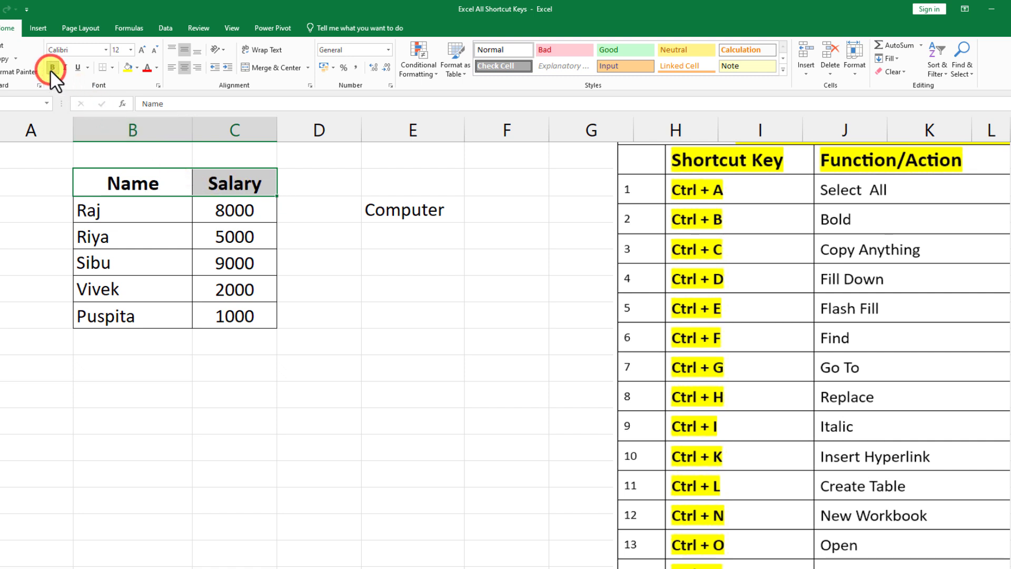
pyautogui.click(51, 68)
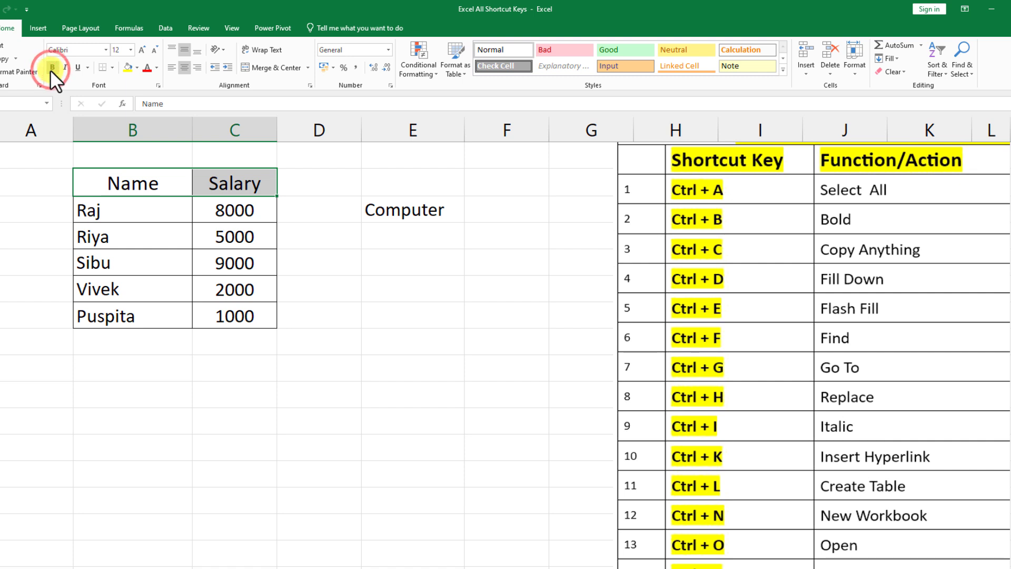
pyautogui.click(413, 244)
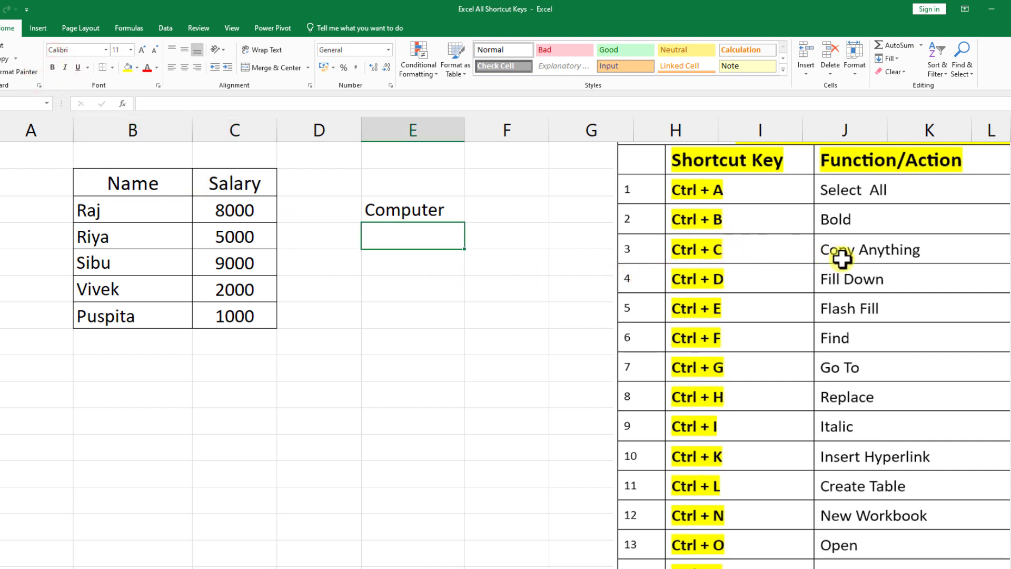
# Copy the word Computer from cell E3 and paste it into cell E7
pyautogui.click(400, 211)
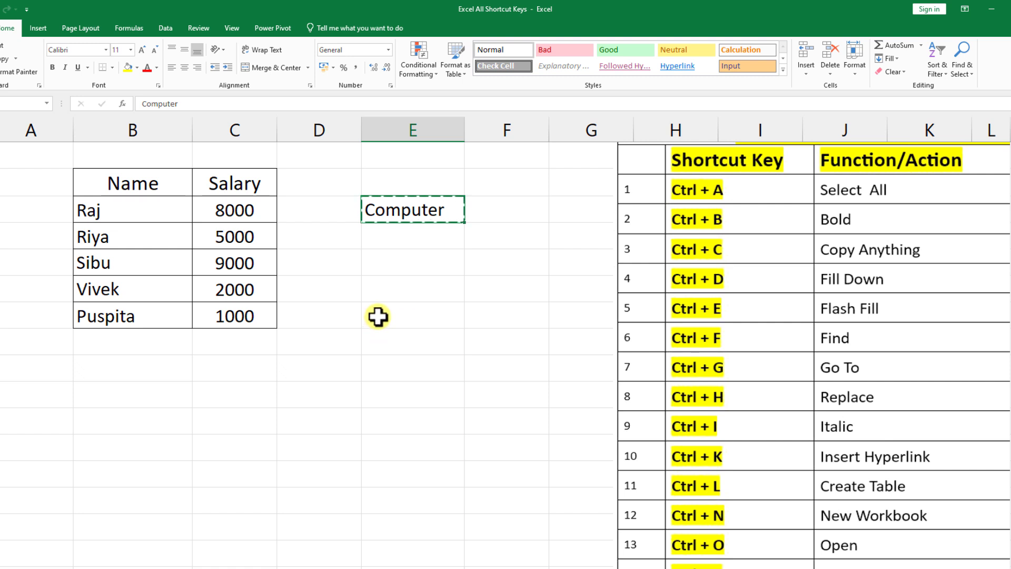
pyautogui.click(377, 316)
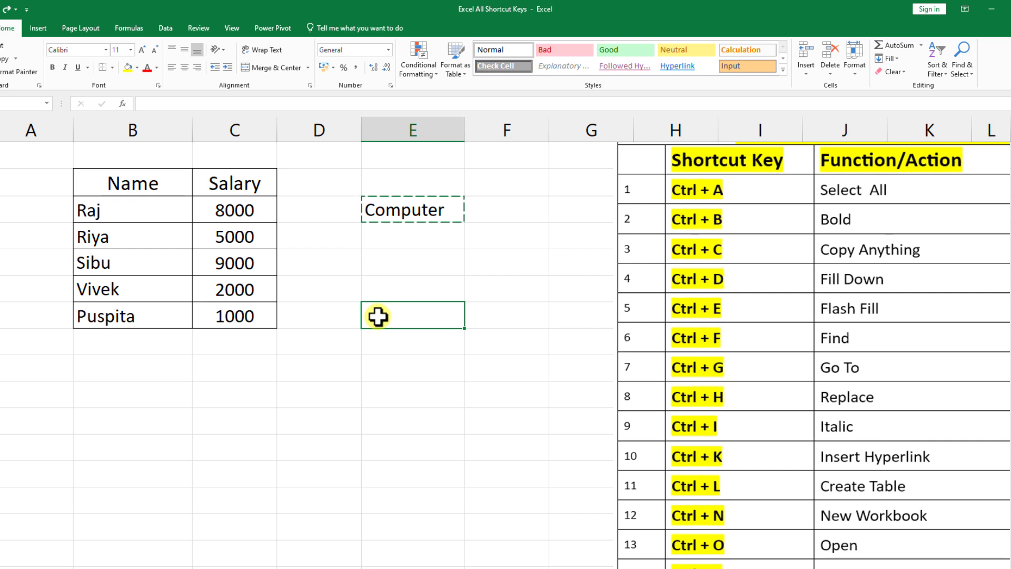
pyautogui.write('Computer')
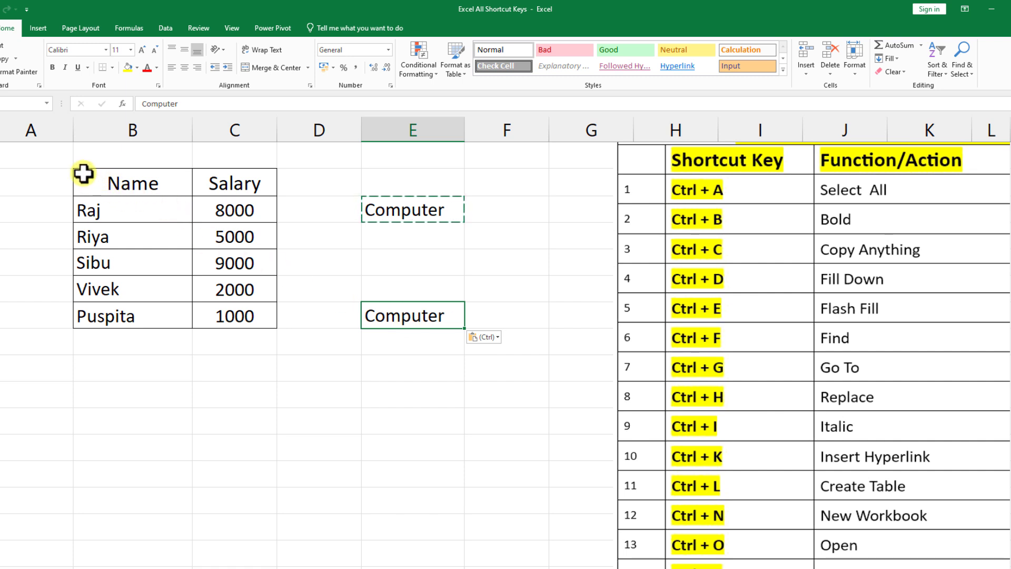
# Copy the whole Name and Salary table and paste it below the original, starting at cell B10
pyautogui.moveTo(83, 174); pyautogui.dragTo(218, 322)
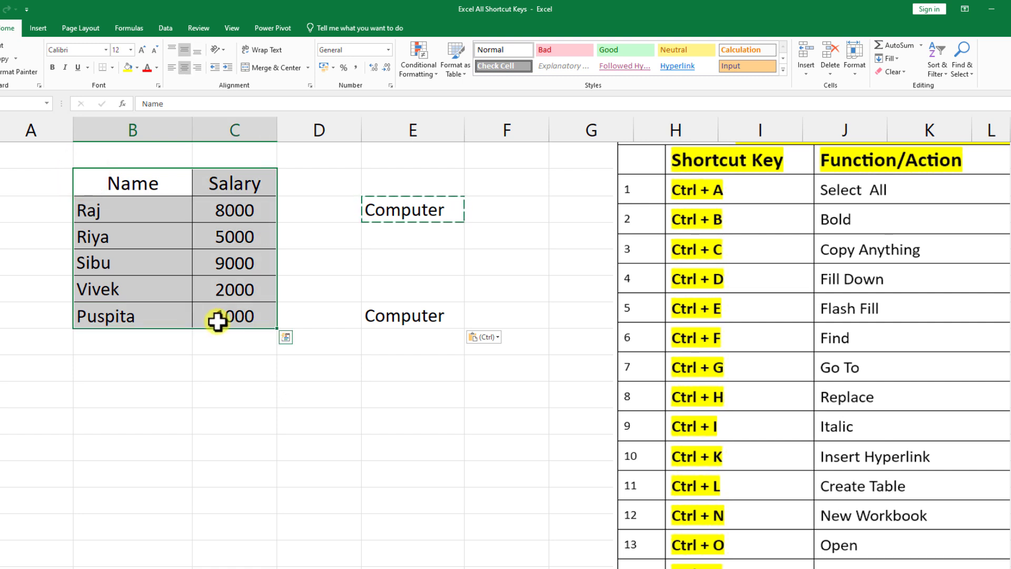
pyautogui.hotkey('ctrl', 'c')
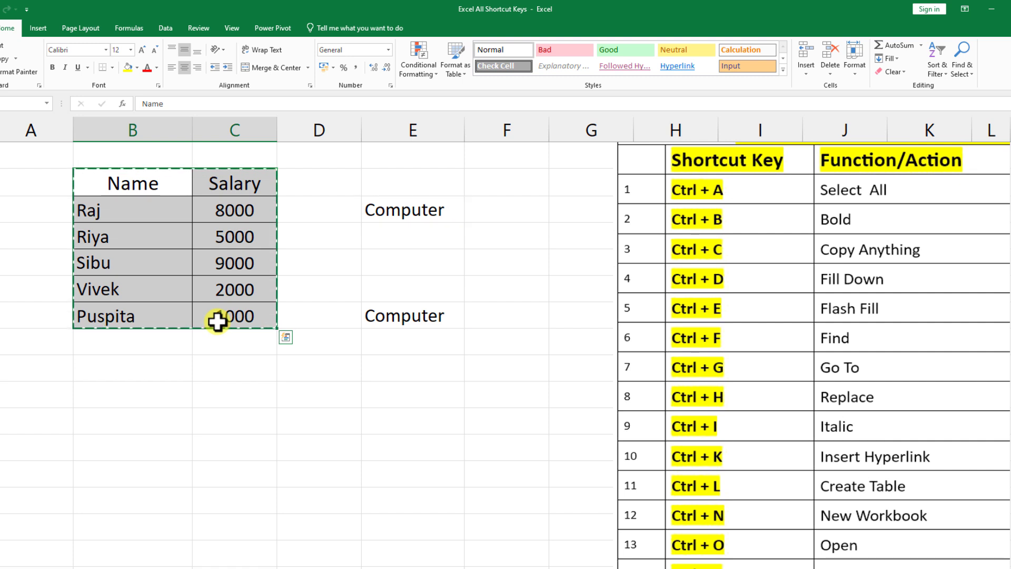
pyautogui.click(107, 392)
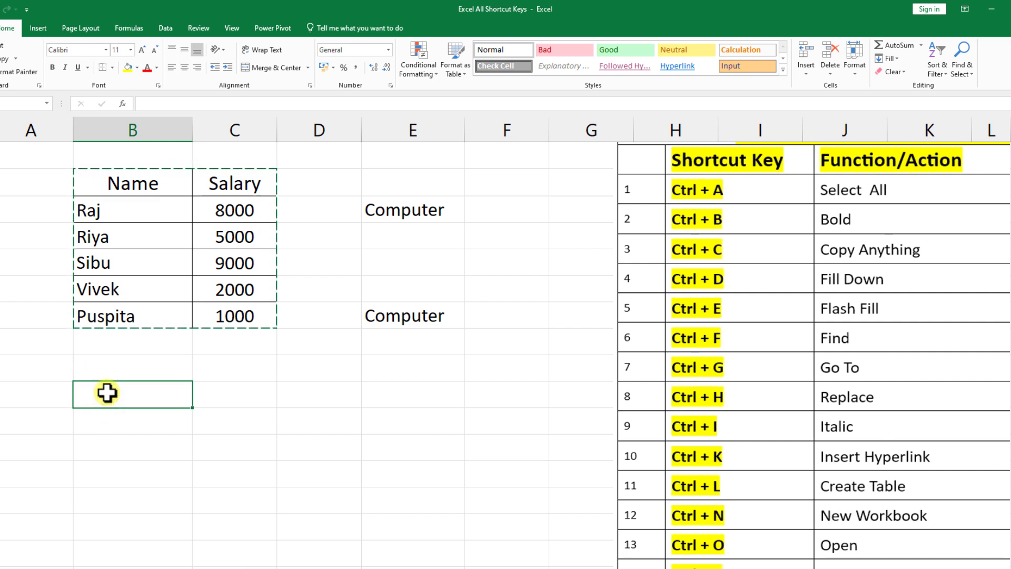
pyautogui.hotkey('ctrl', 'v')
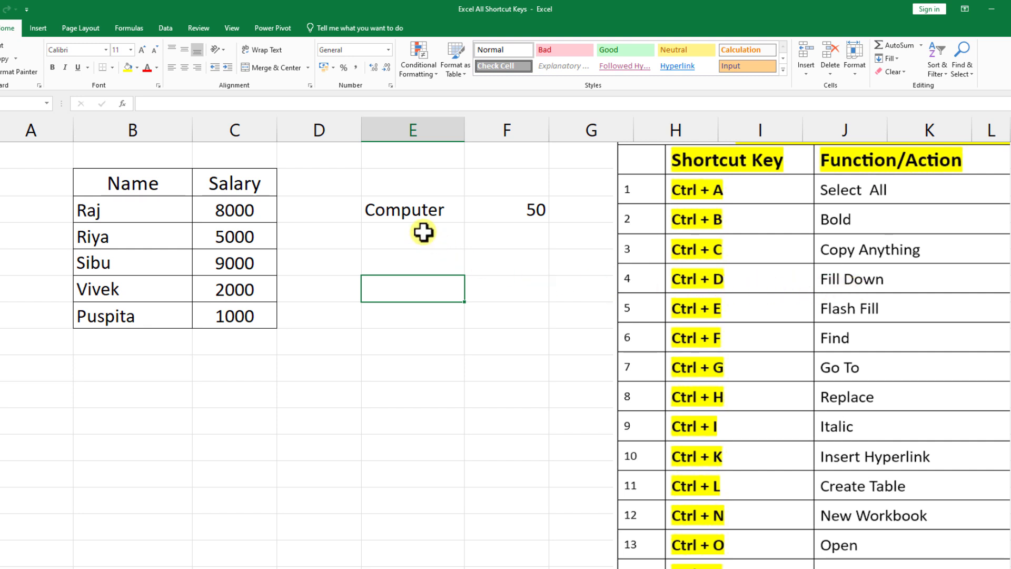
# Fill the word Computer from cell E3 down through cell E9
pyautogui.press('Up')
pyautogui.press('Up')
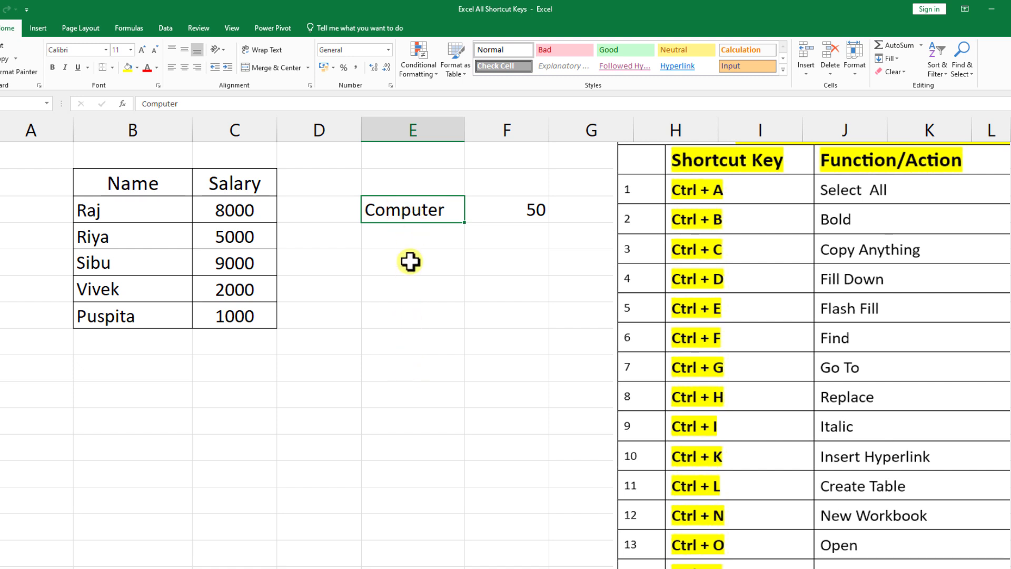
pyautogui.moveTo(402, 207); pyautogui.dragTo(392, 356)
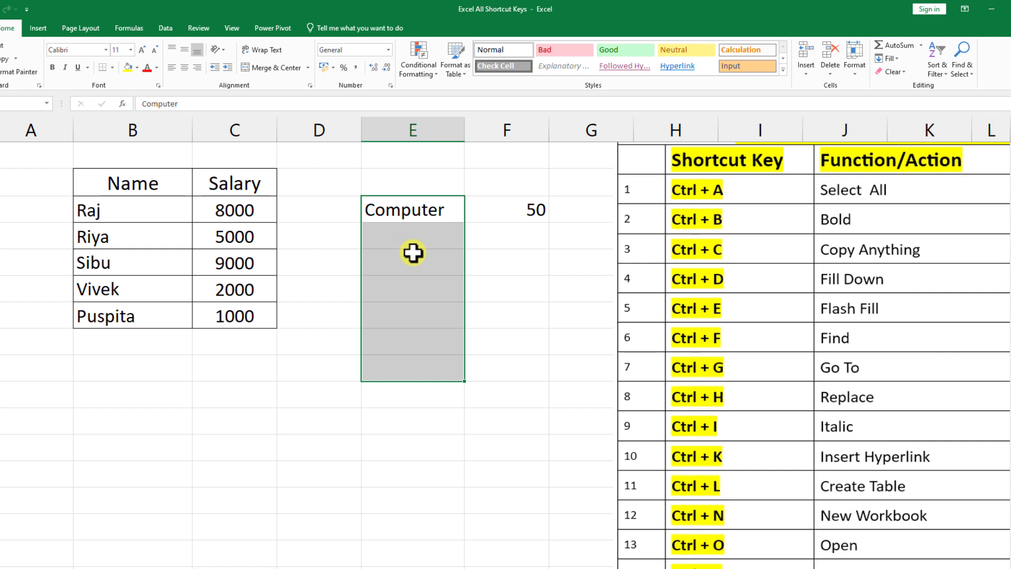
pyautogui.hotkey('ctrl', 'd')
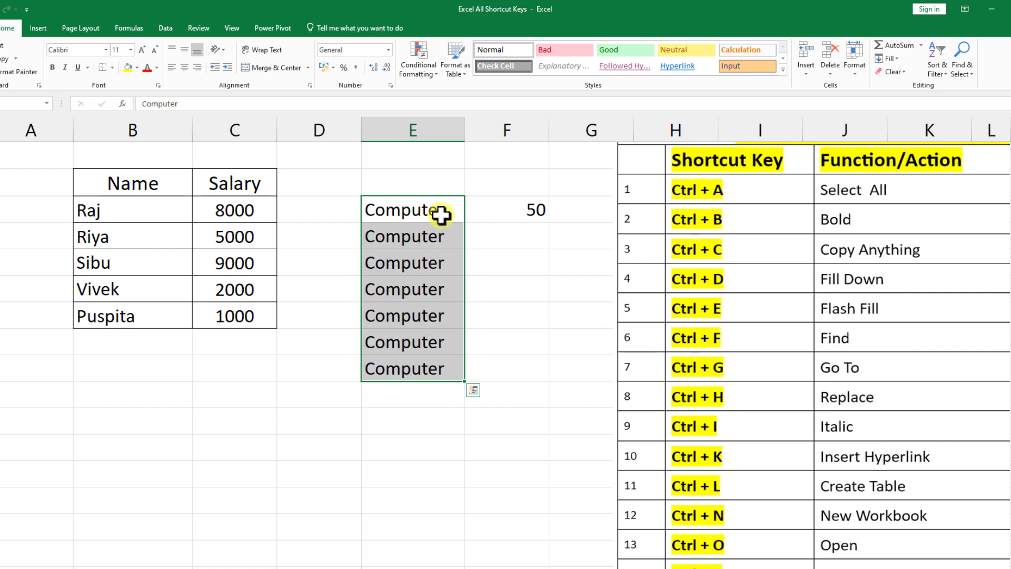
# Fill the value 50 from cell F3 down through cell F7
pyautogui.click(519, 210)
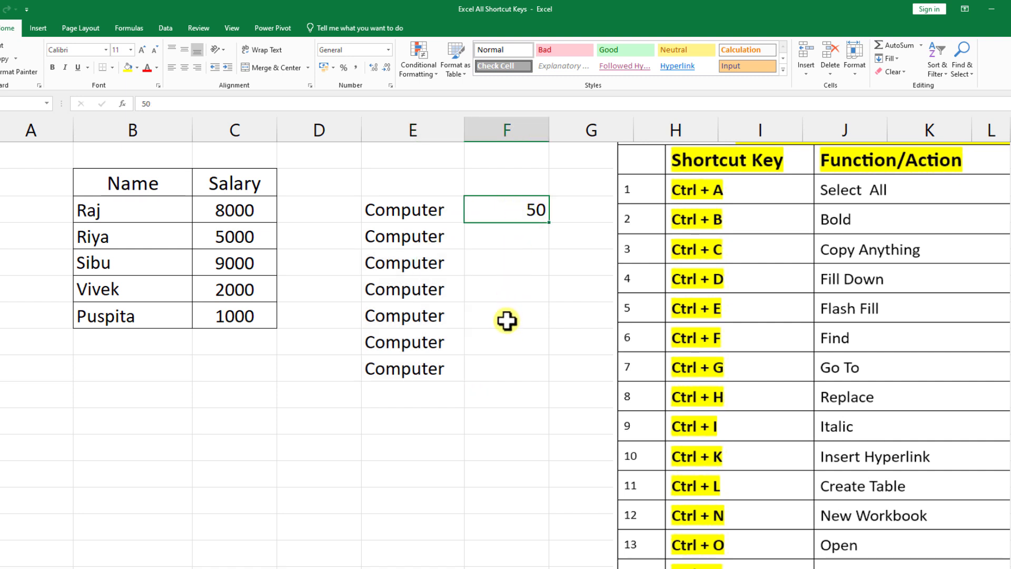
pyautogui.moveTo(504, 204); pyautogui.dragTo(513, 308)
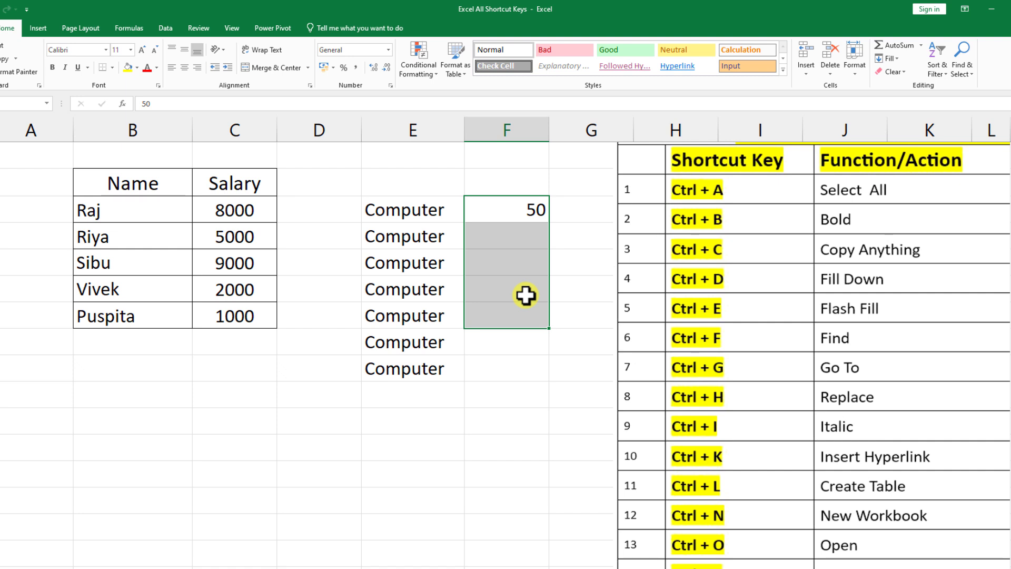
pyautogui.hotkey('ctrl', 'd')
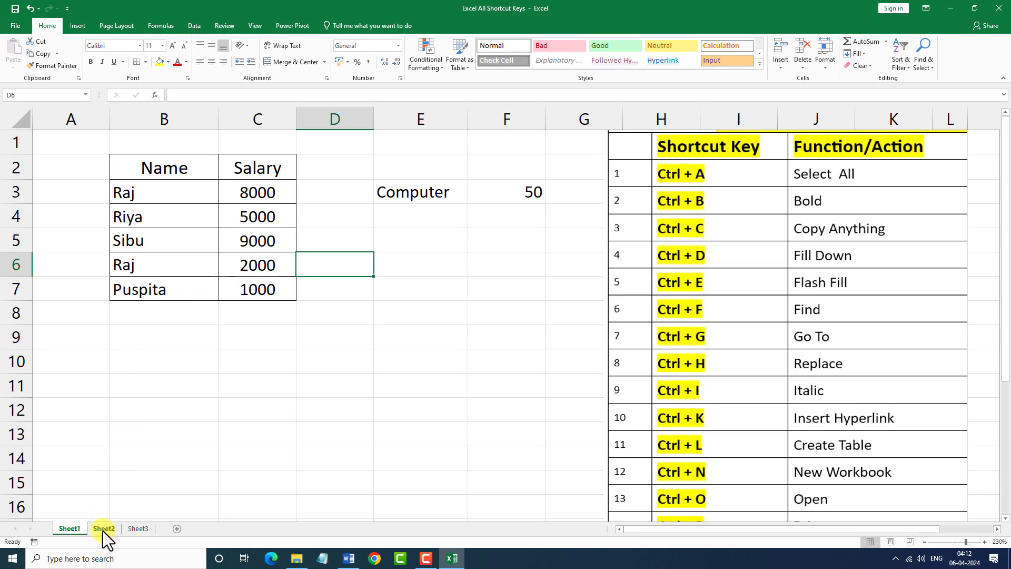
# On Sheet2, enter the first employee's surname in cell E3 and Flash Fill the remaining surnames down column E
pyautogui.click(103, 527)
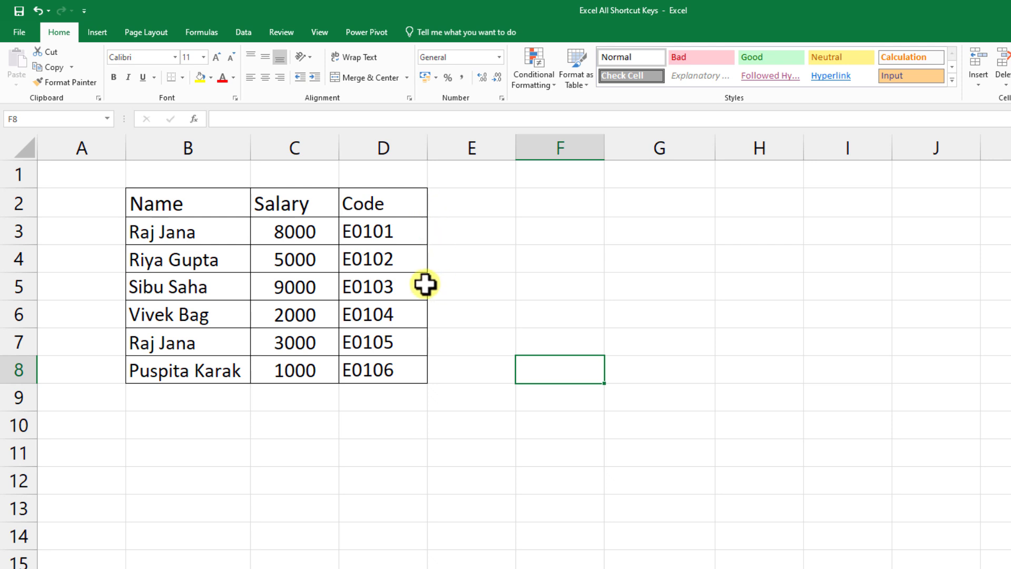
pyautogui.click(461, 232)
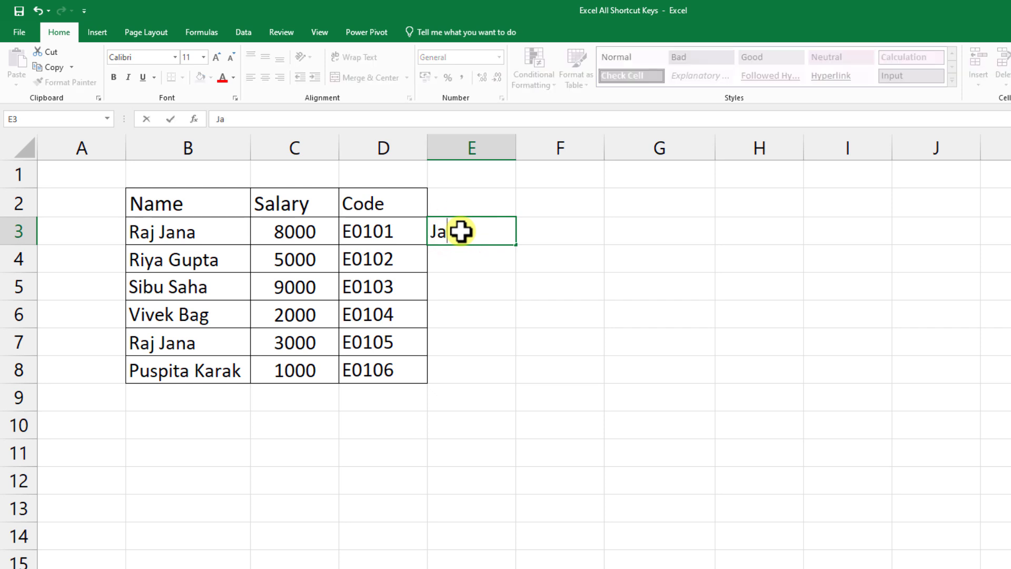
pyautogui.write('Jana')
pyautogui.click(463, 254)
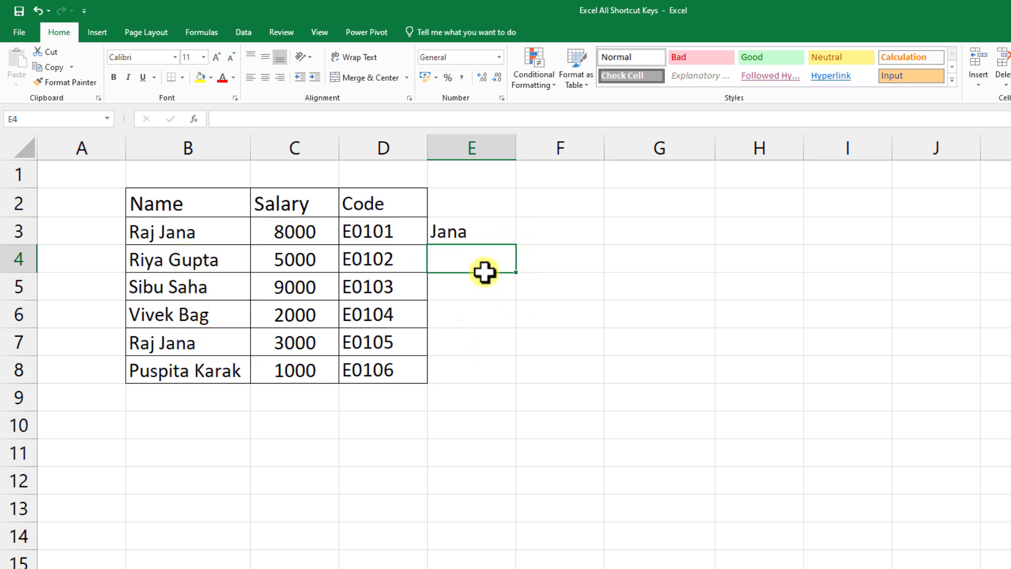
pyautogui.hotkey('ctrl', 'e')
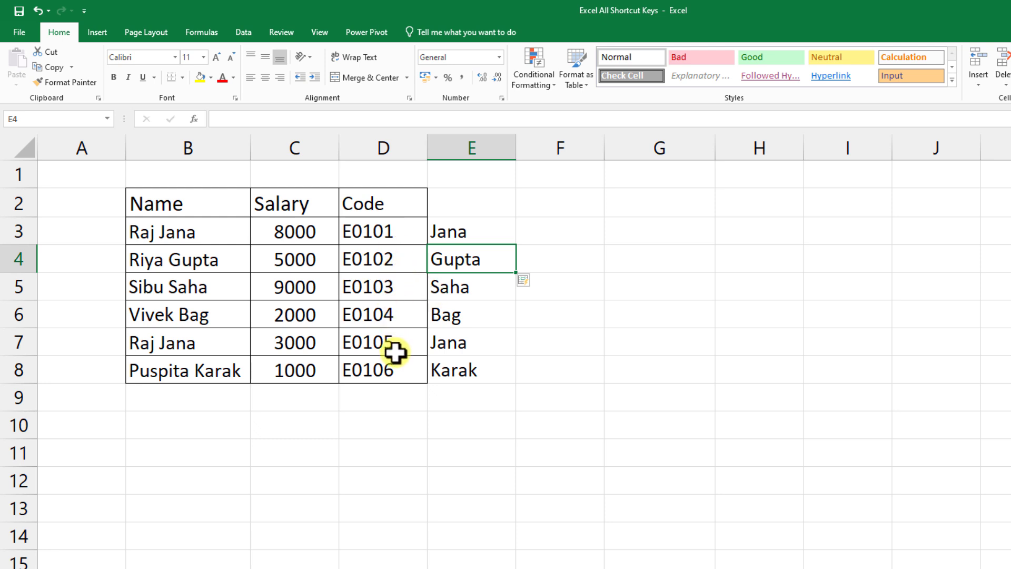
# Enter 101 in cell F3 and Flash Fill the numeric part of the remaining codes down column F
pyautogui.click(556, 230)
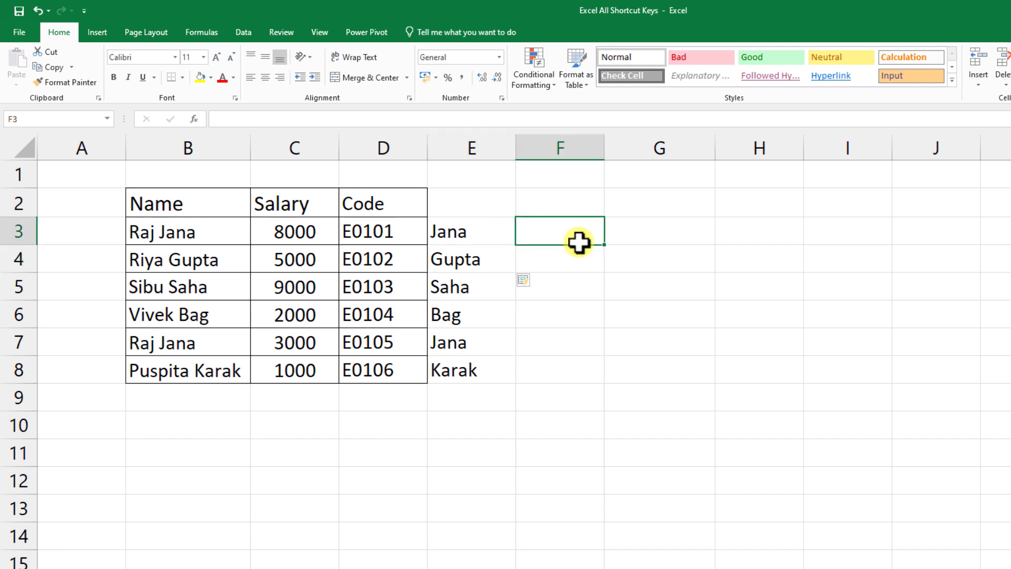
pyautogui.write('101')
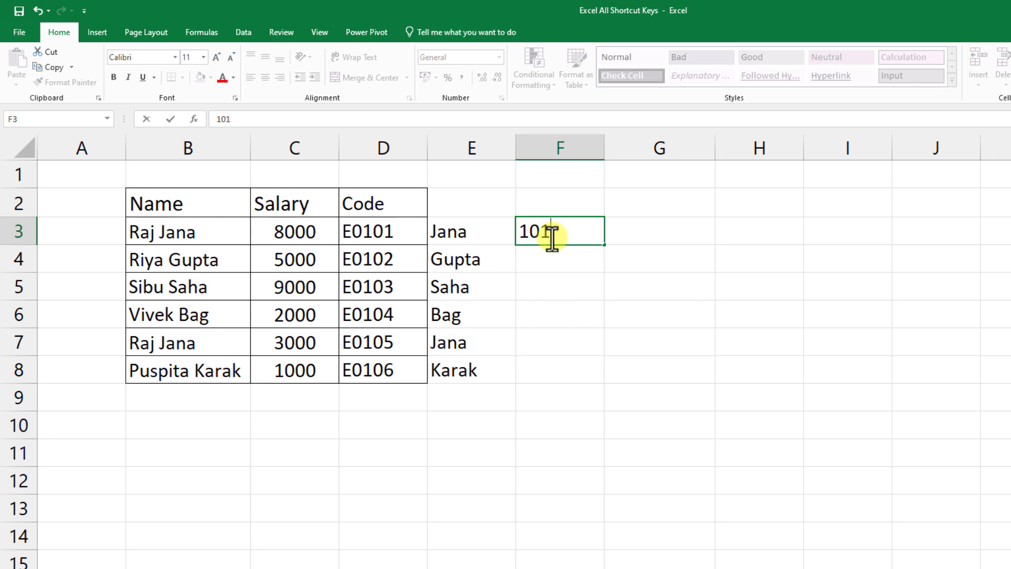
pyautogui.click(545, 259)
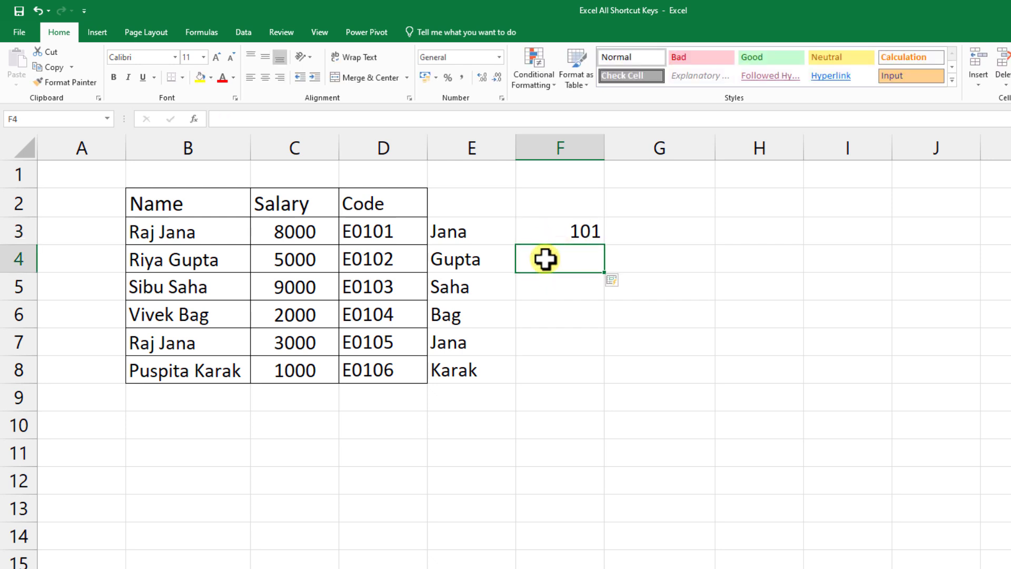
pyautogui.hotkey('ctrl', 'e')
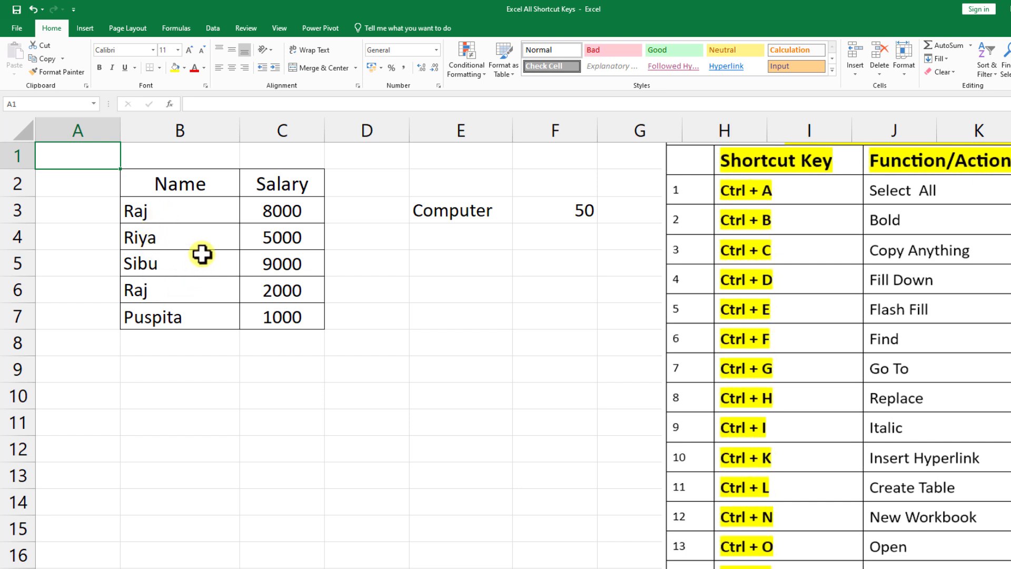
# On Sheet1, find the name entered in cell B3 and step through its matches in the Name column
pyautogui.hotkey('ctrl', 'f')
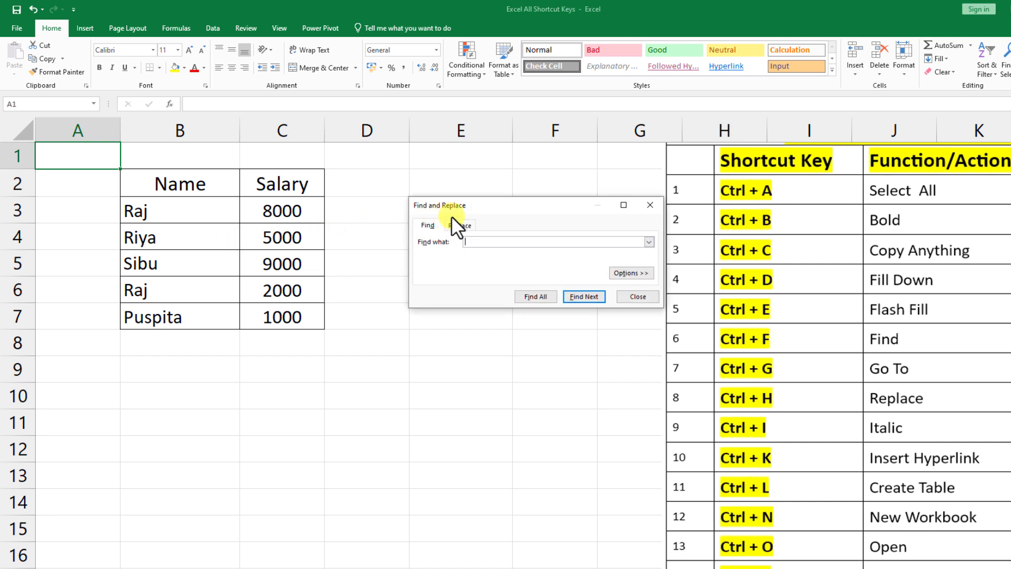
pyautogui.click(482, 243)
pyautogui.write('Raj')
pyautogui.click(593, 295)
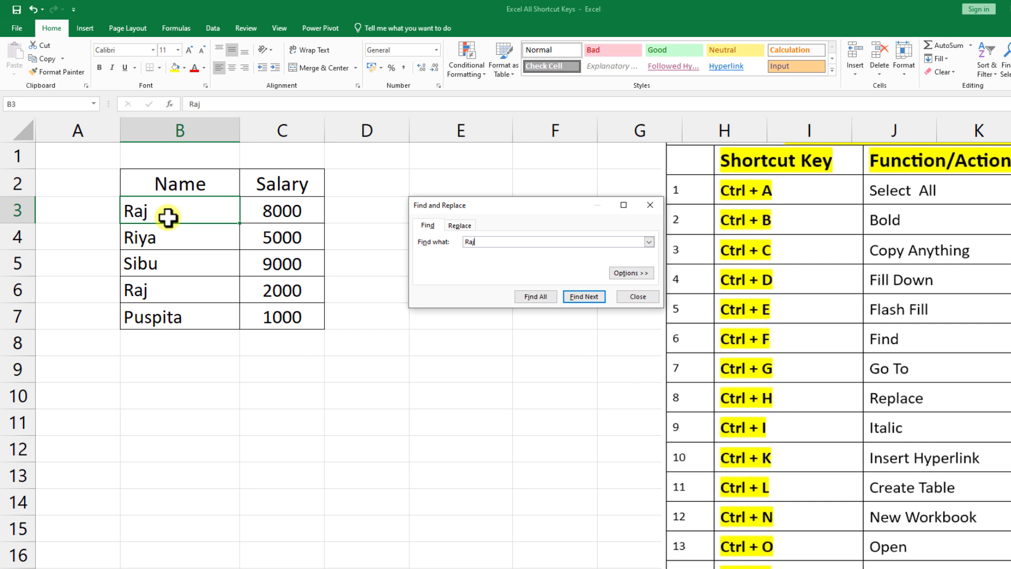
pyautogui.click(573, 297)
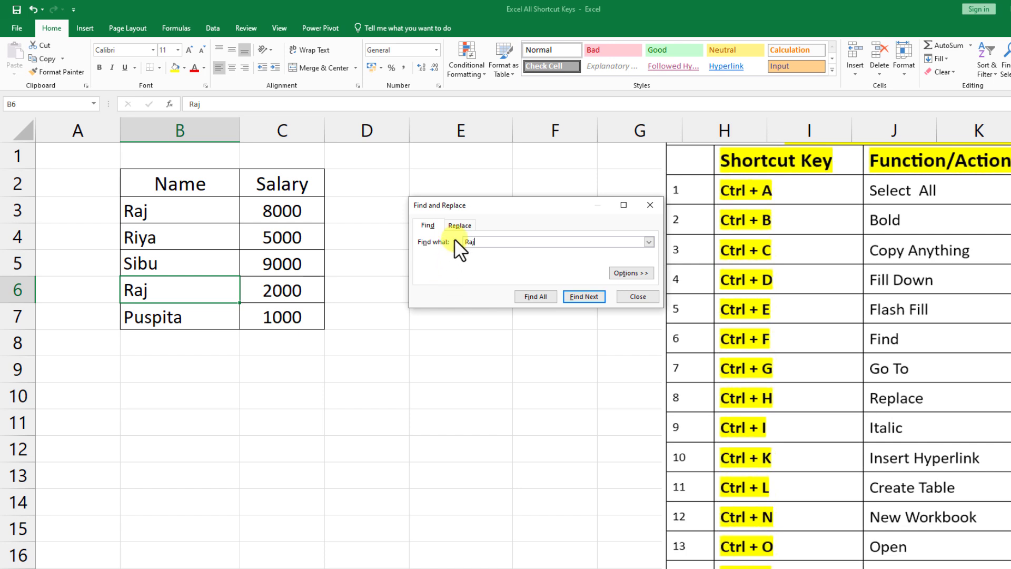
pyautogui.click(632, 295)
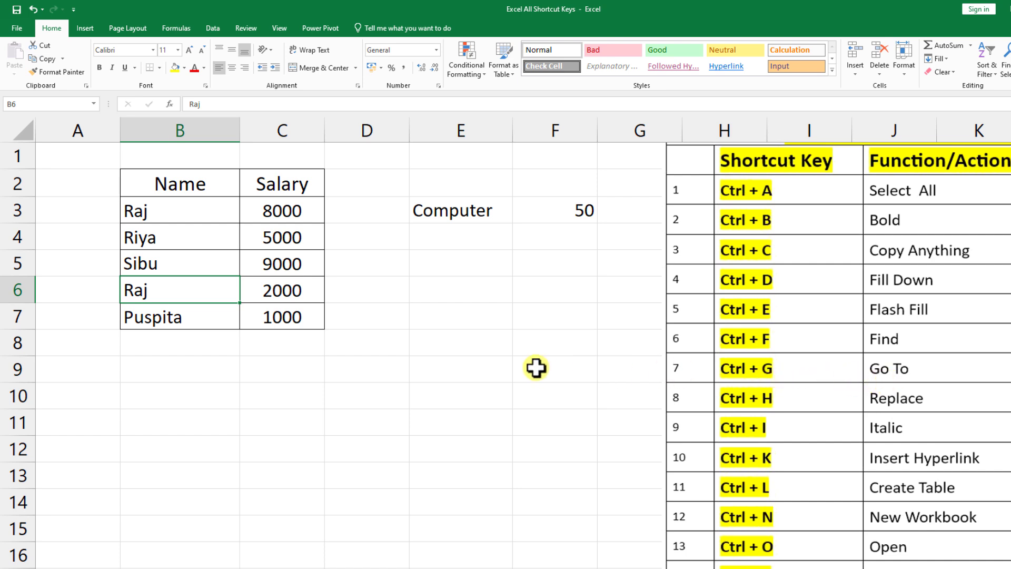
# Go to cell D2 by its reference, and go to cell B9 the same way
pyautogui.hotkey('ctrl', 'g')
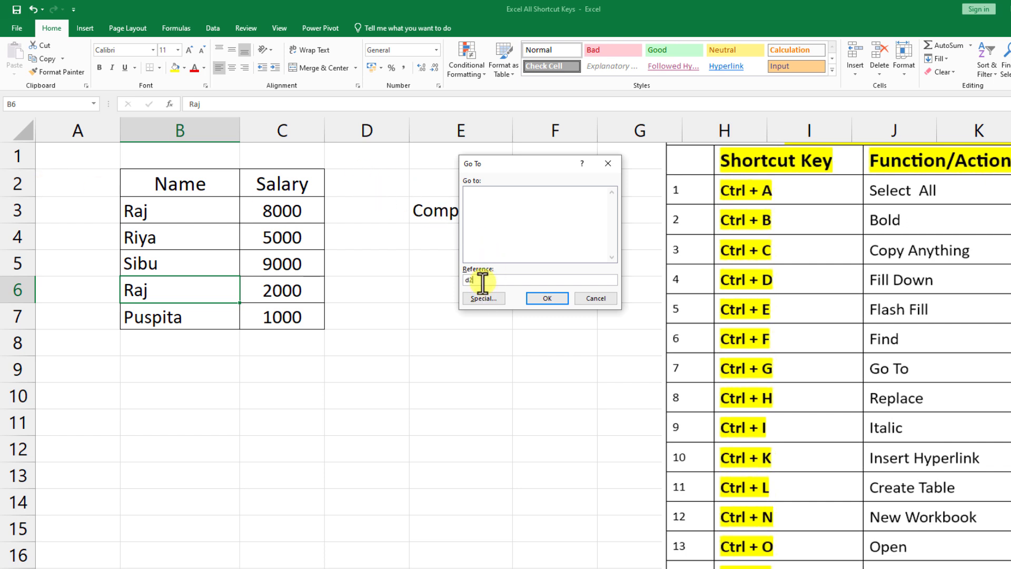
pyautogui.click(538, 298)
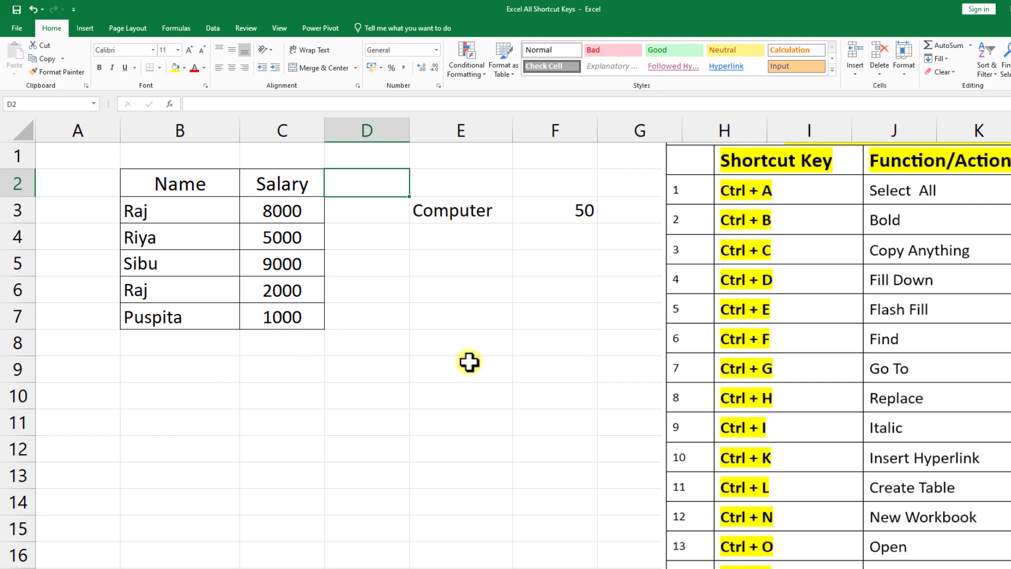
pyautogui.hotkey('ctrl', 'g')
pyautogui.write('b9')
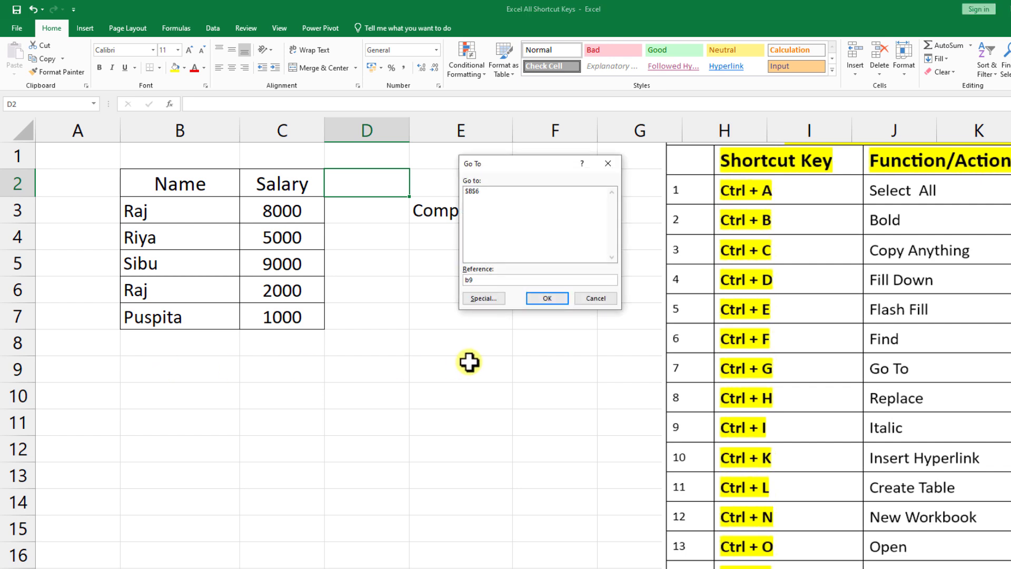
pyautogui.click(549, 300)
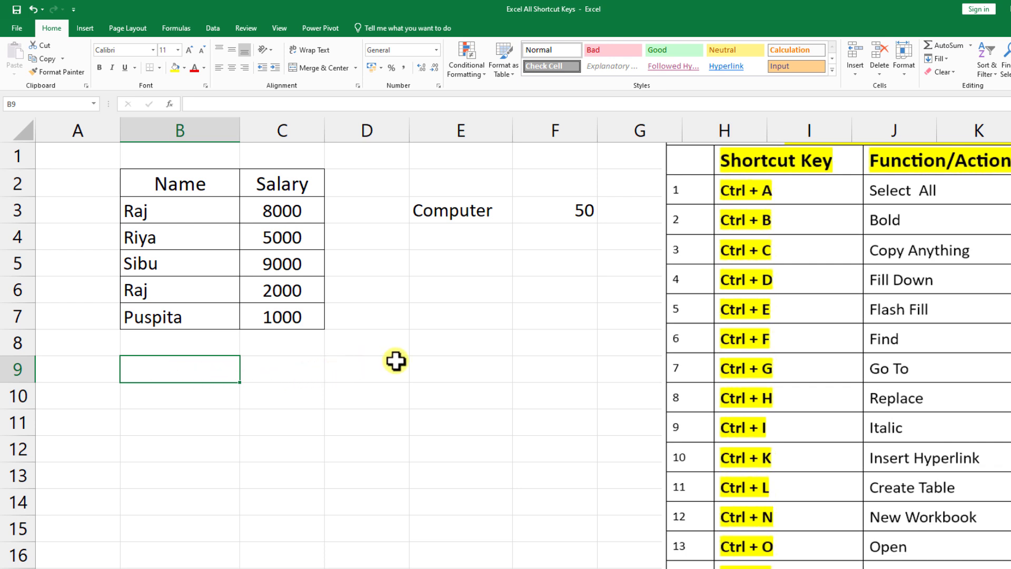
# Starting from cell A1, replace the employee name repeated in cells B3 and B6 with a different first name
pyautogui.hotkey('ctrl', 'Home')
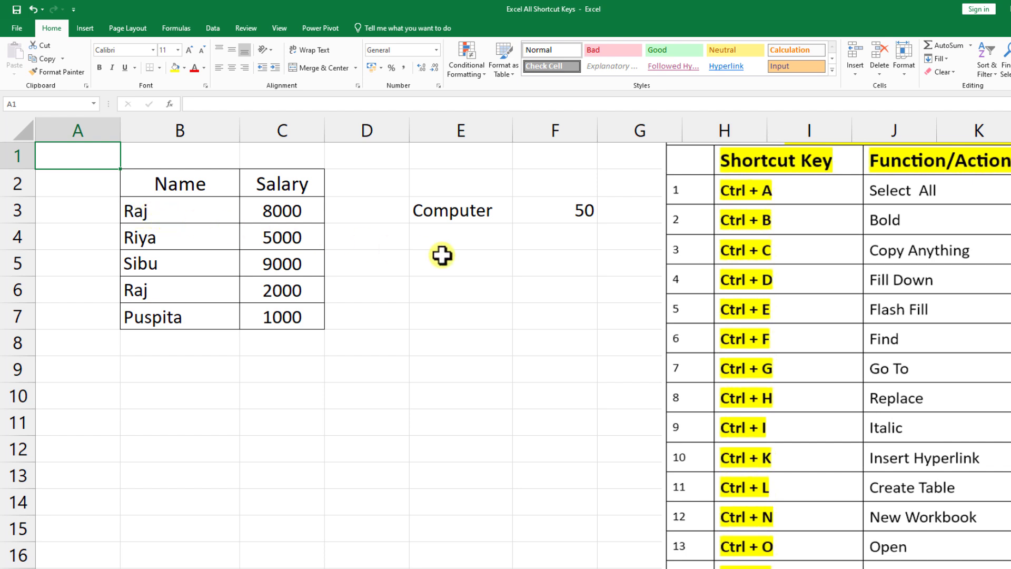
pyautogui.hotkey('ctrl', 'h')
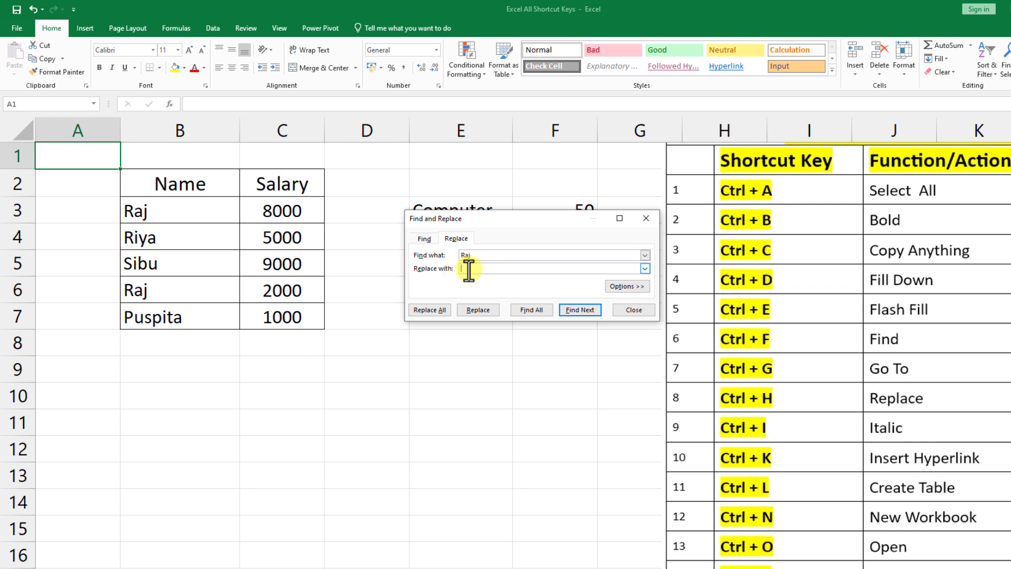
pyautogui.write('Ra')
pyautogui.click(459, 256)
pyautogui.click(472, 270)
pyautogui.write('vi')
pyautogui.doubleClick(474, 269)
pyautogui.click(573, 308)
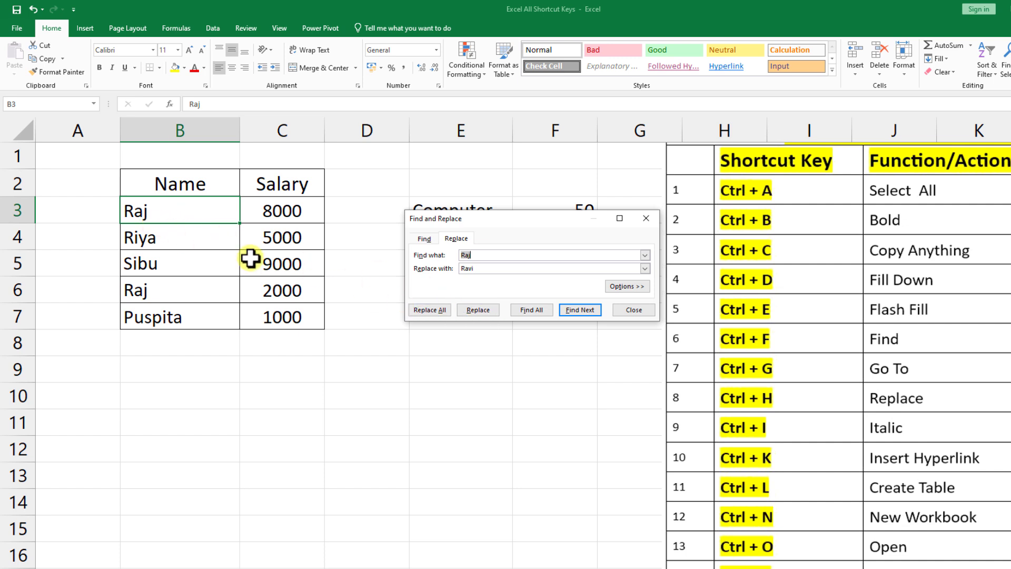
pyautogui.click(479, 309)
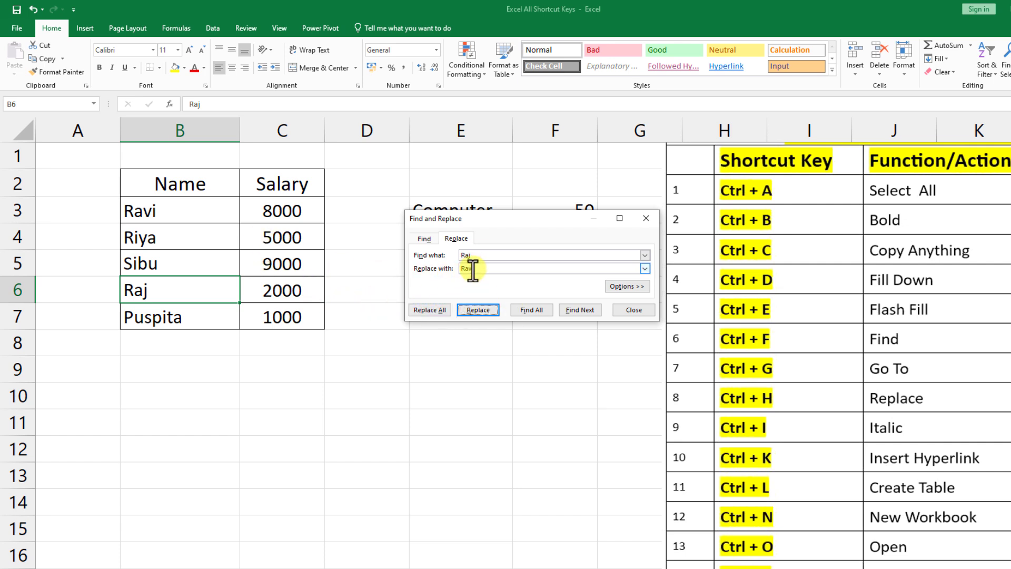
pyautogui.click(434, 307)
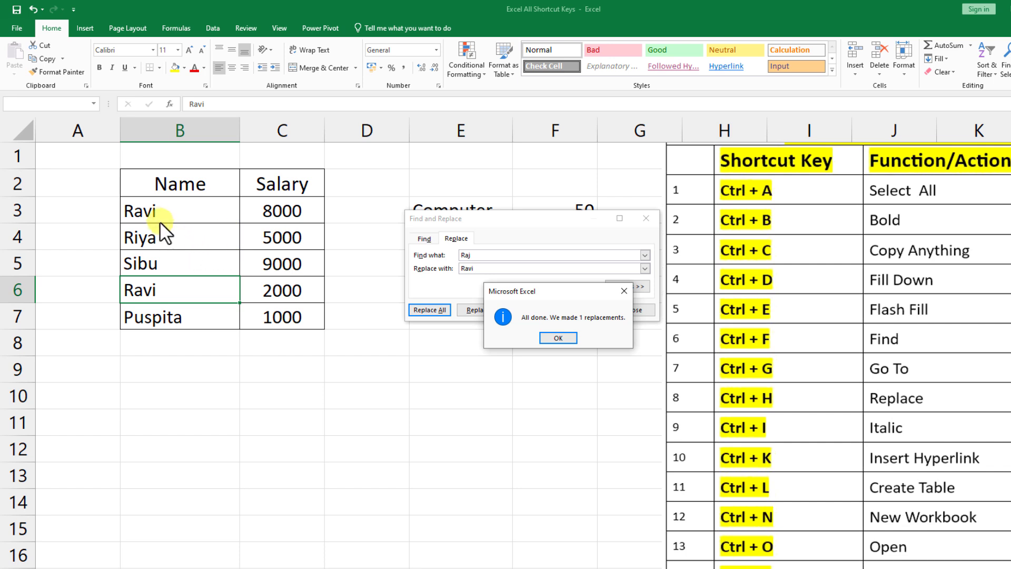
pyautogui.click(554, 338)
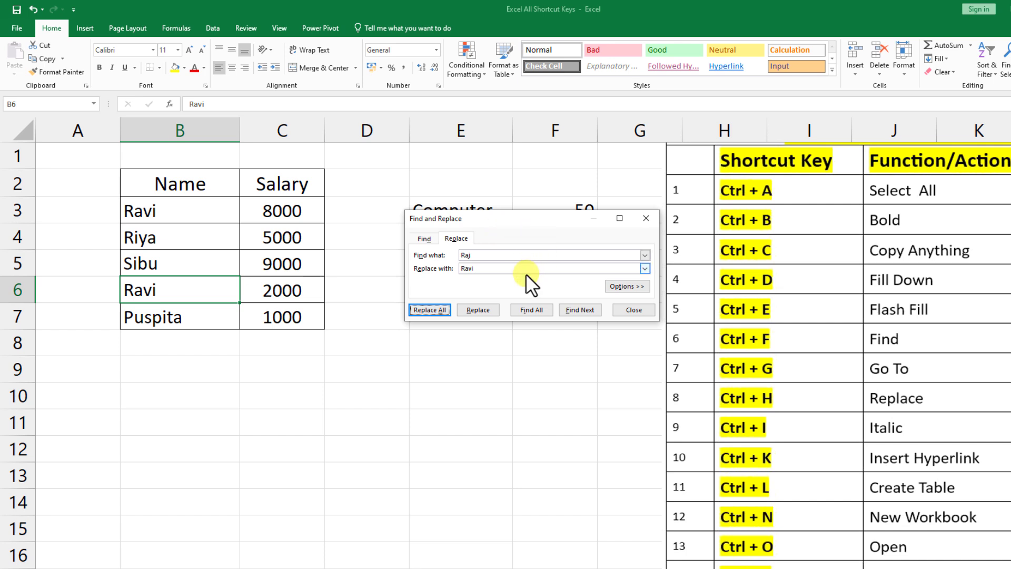
pyautogui.click(643, 220)
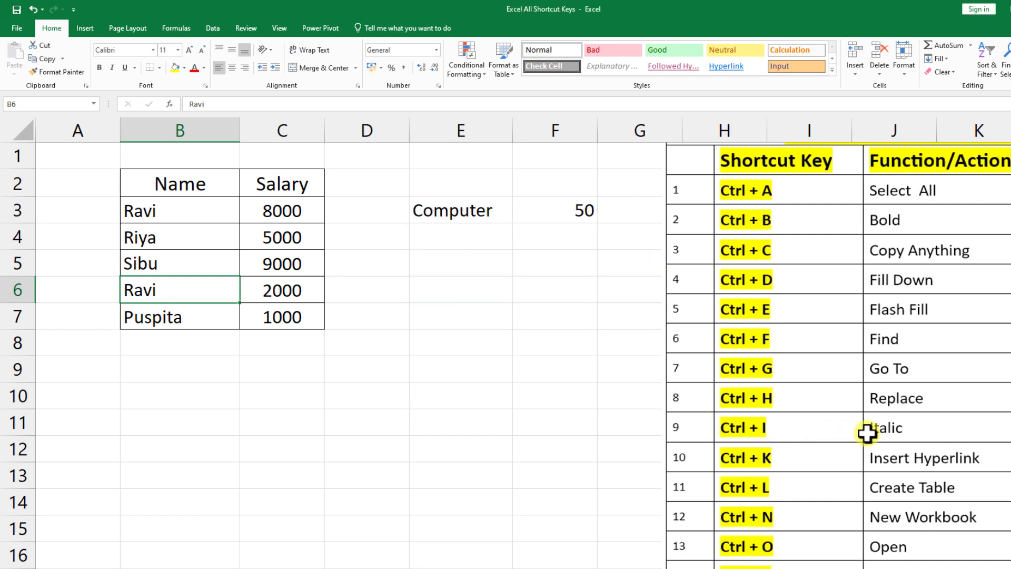
# Italicize the word Computer in cell E3 and remove the italics again
pyautogui.click(461, 218)
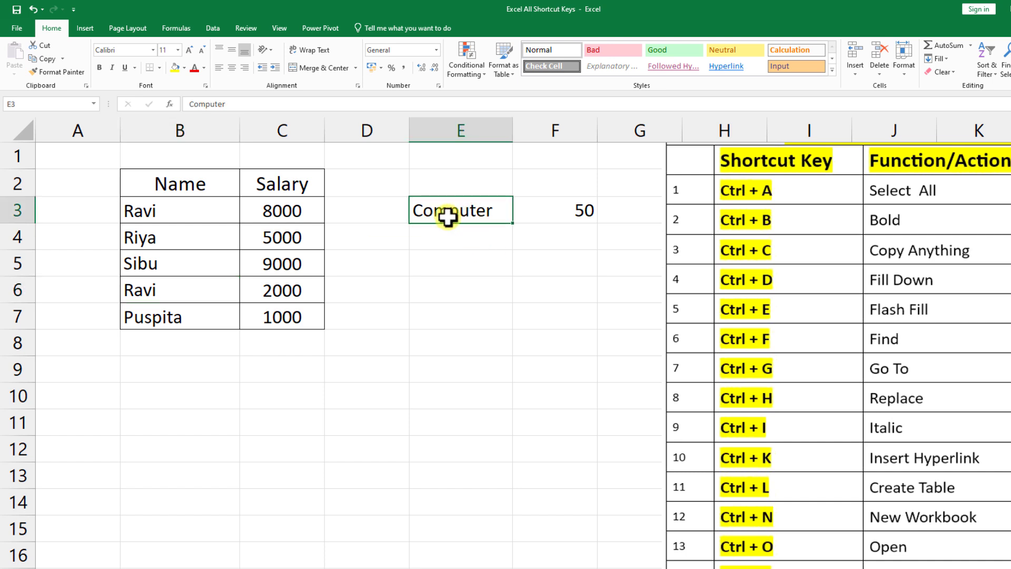
pyautogui.hotkey('ctrl', 'i')
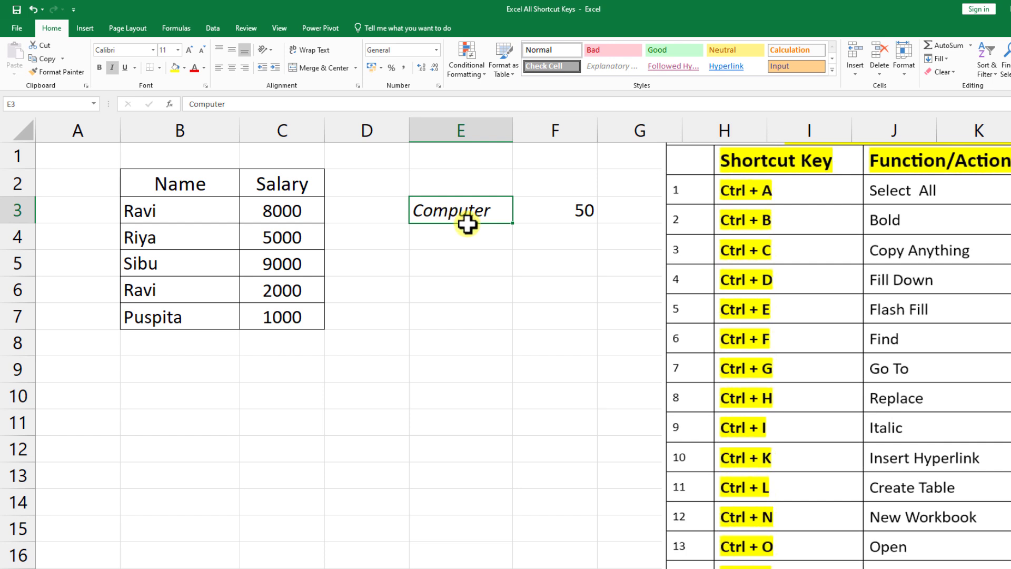
pyautogui.hotkey('ctrl', 'i')
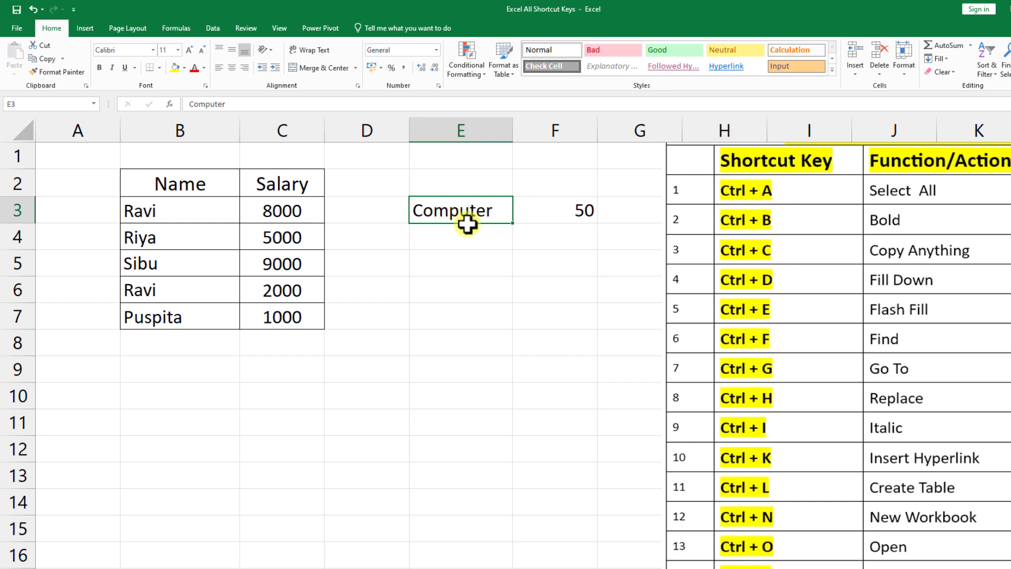
# Toggle italics on and off for the whole Name and Salary table in B2:C7, and deselect it
pyautogui.moveTo(138, 185); pyautogui.dragTo(276, 316)
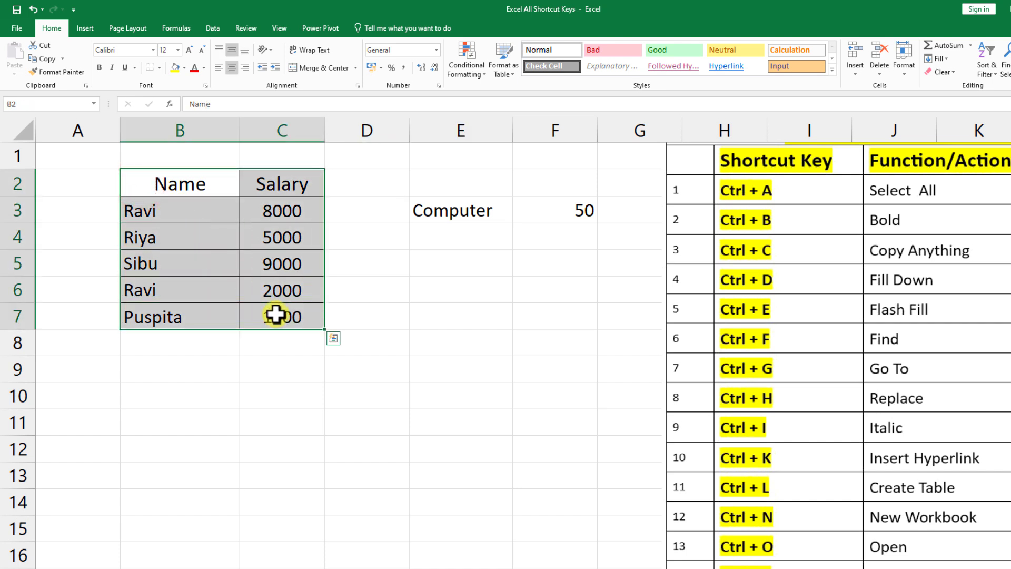
pyautogui.hotkey('ctrl', 'i')
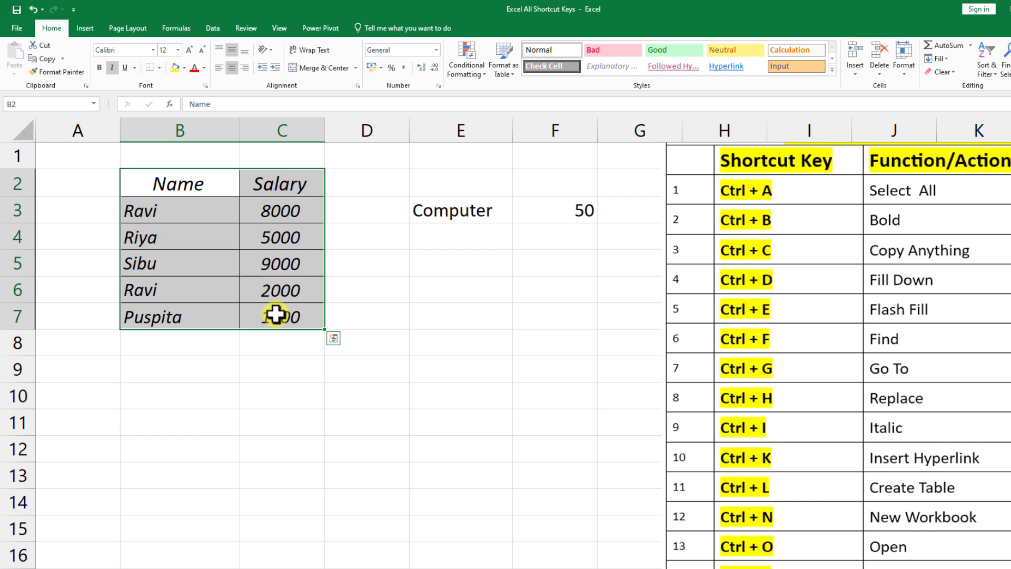
pyautogui.hotkey('ctrl', 'i')
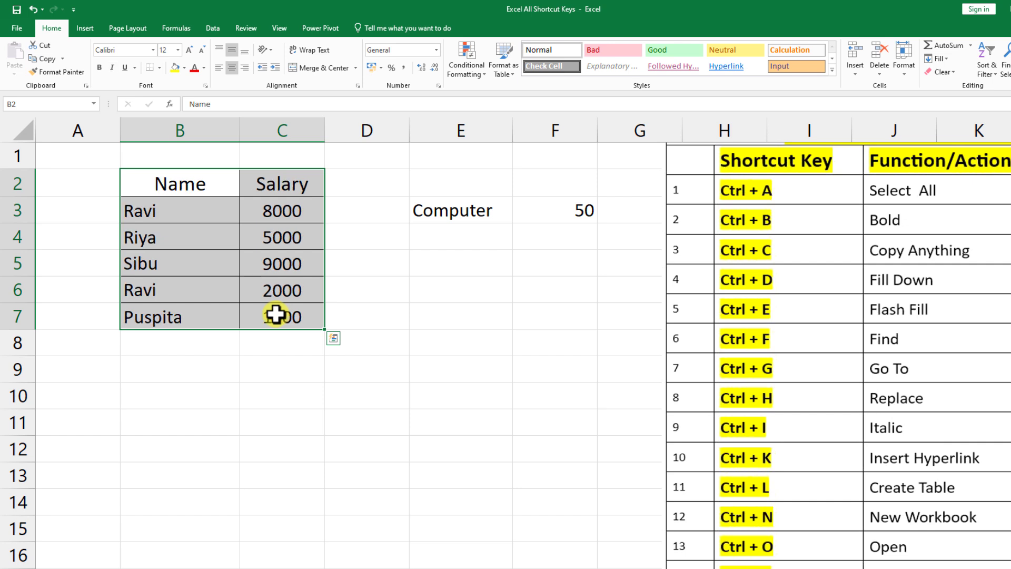
pyautogui.click(112, 68)
pyautogui.click(112, 67)
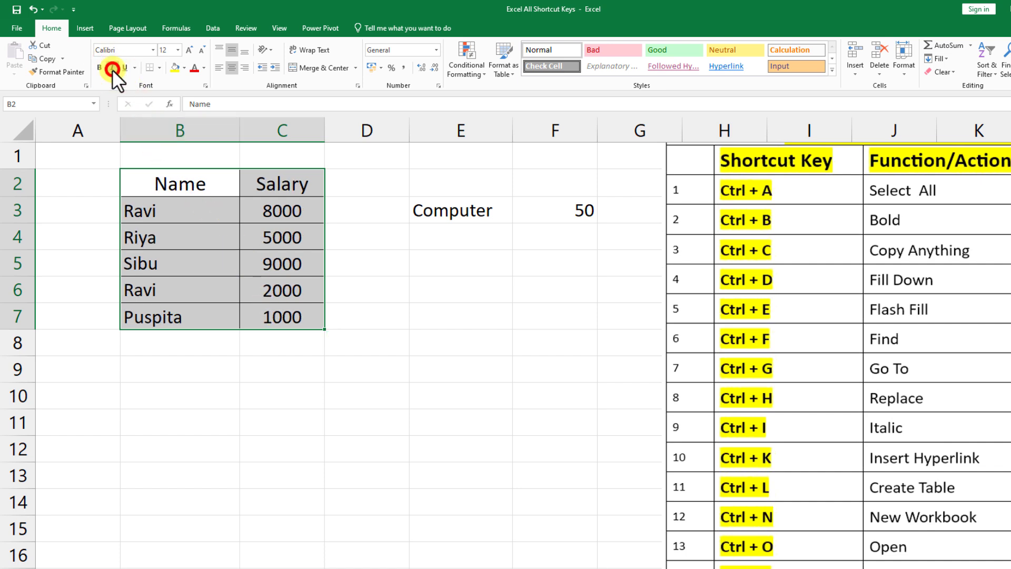
pyautogui.click(424, 266)
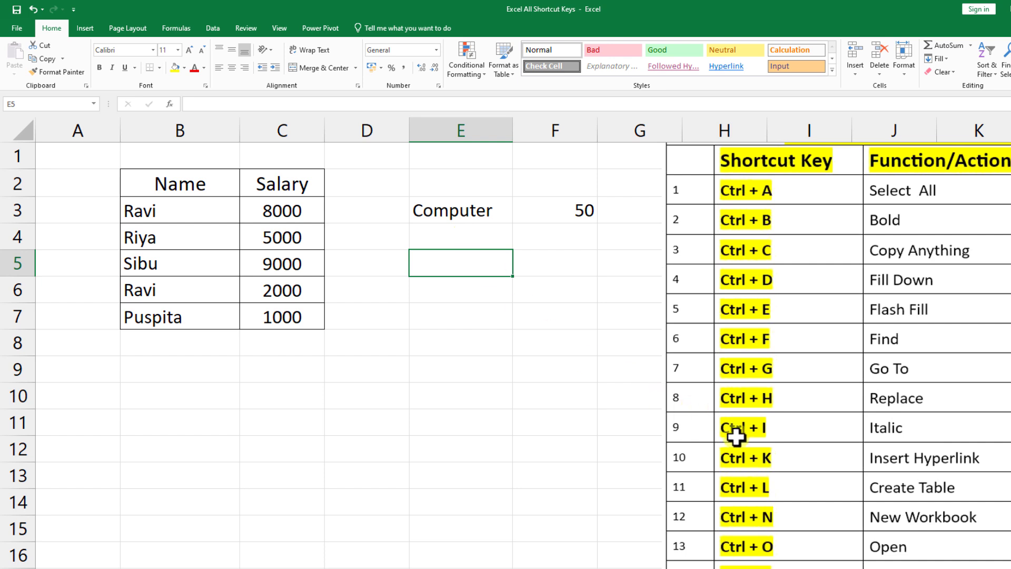
# Insert a hyperlink on the word Computer in cell E3 to the Desktop file computer1.jpg, and remove the link again
pyautogui.click(456, 212)
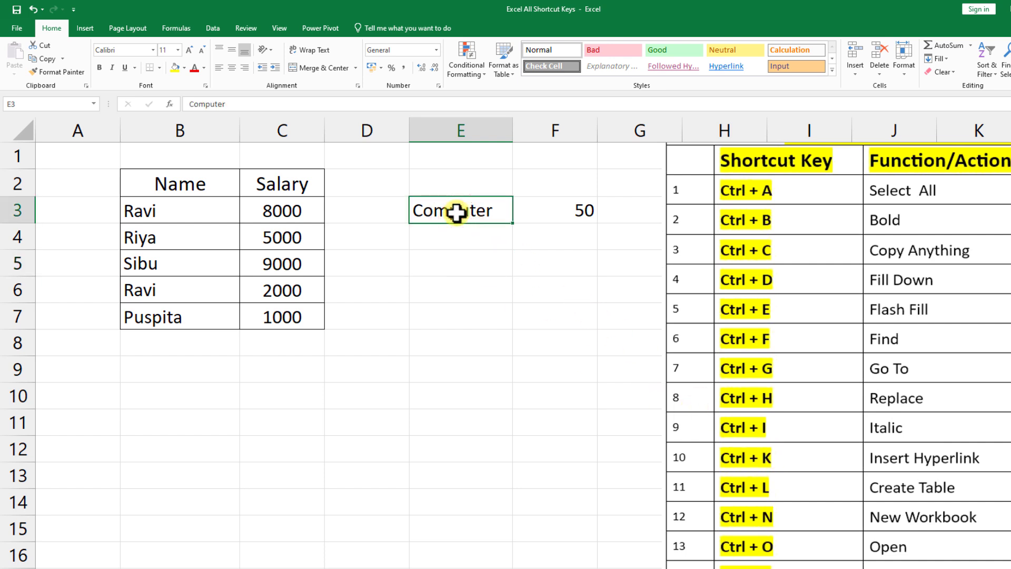
pyautogui.hotkey('ctrl', 'k')
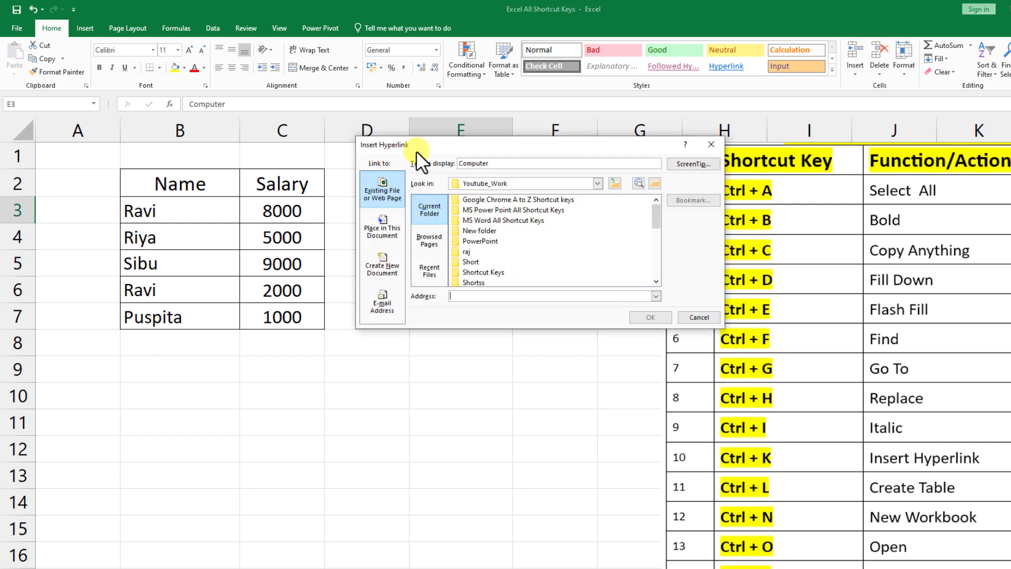
pyautogui.click(599, 183)
pyautogui.moveTo(596, 223); pyautogui.dragTo(598, 207)
pyautogui.click(498, 213)
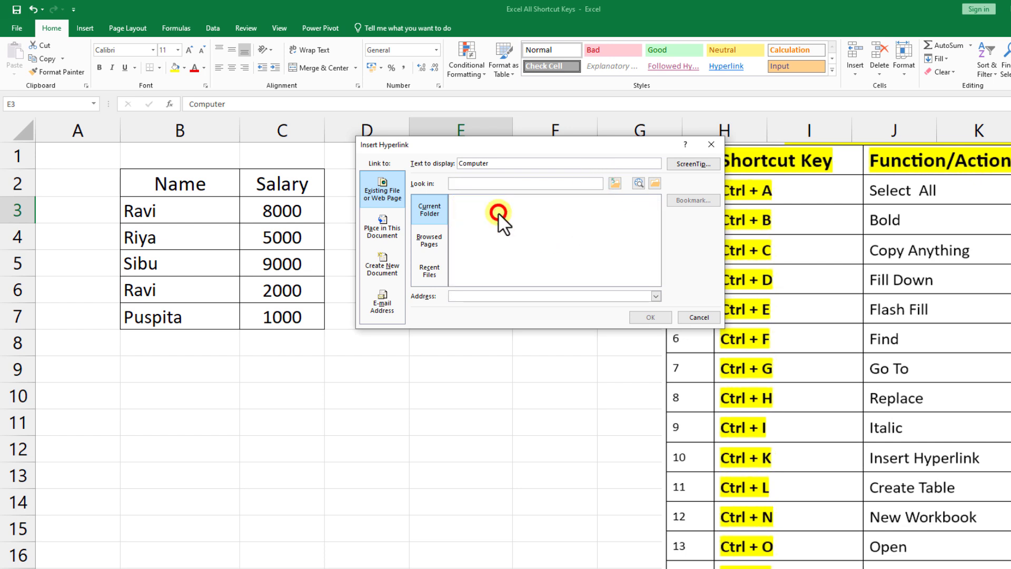
pyautogui.moveTo(653, 224); pyautogui.dragTo(648, 253)
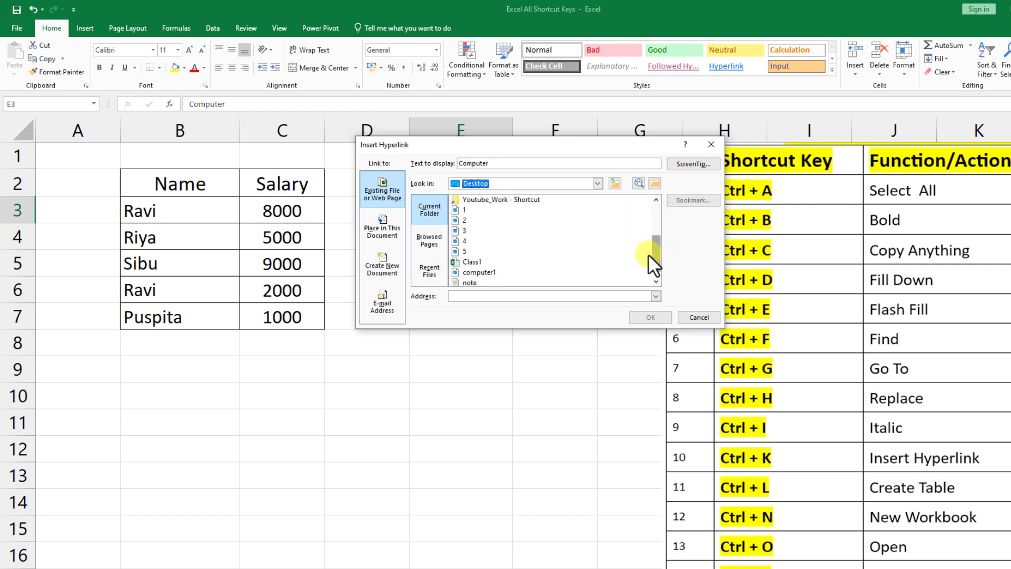
pyautogui.click(487, 271)
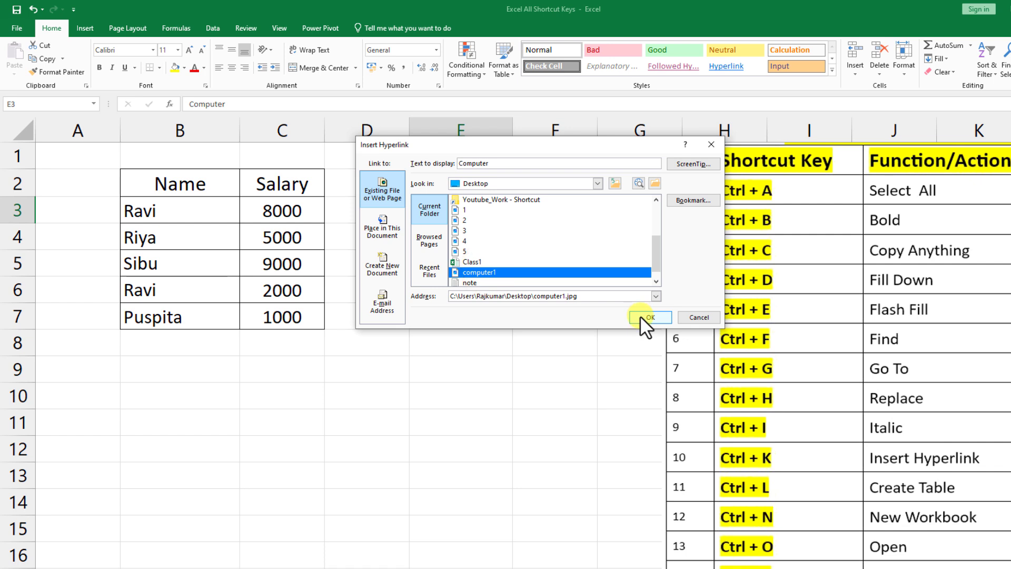
pyautogui.click(640, 315)
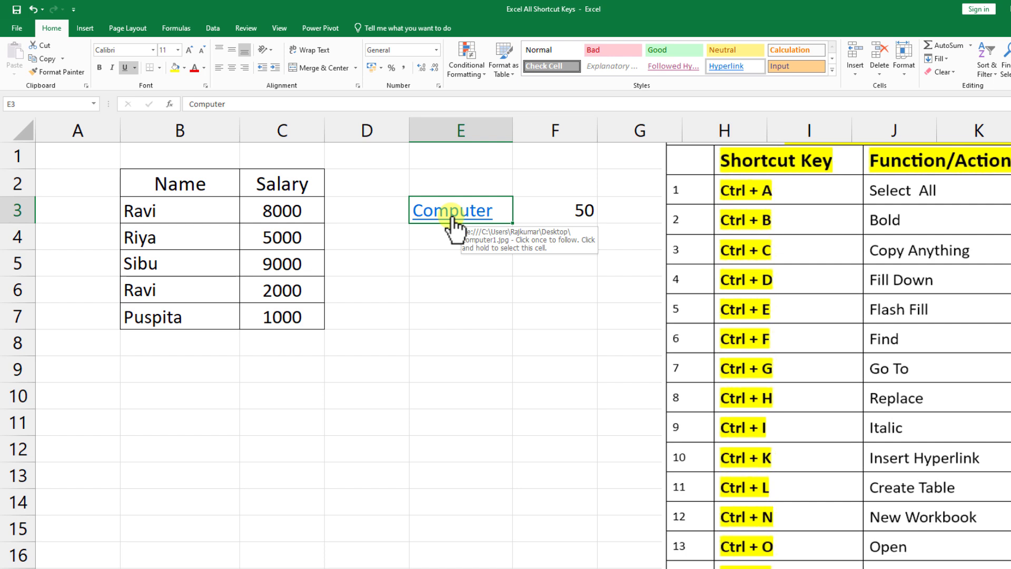
pyautogui.hotkey('ctrl', 'k')
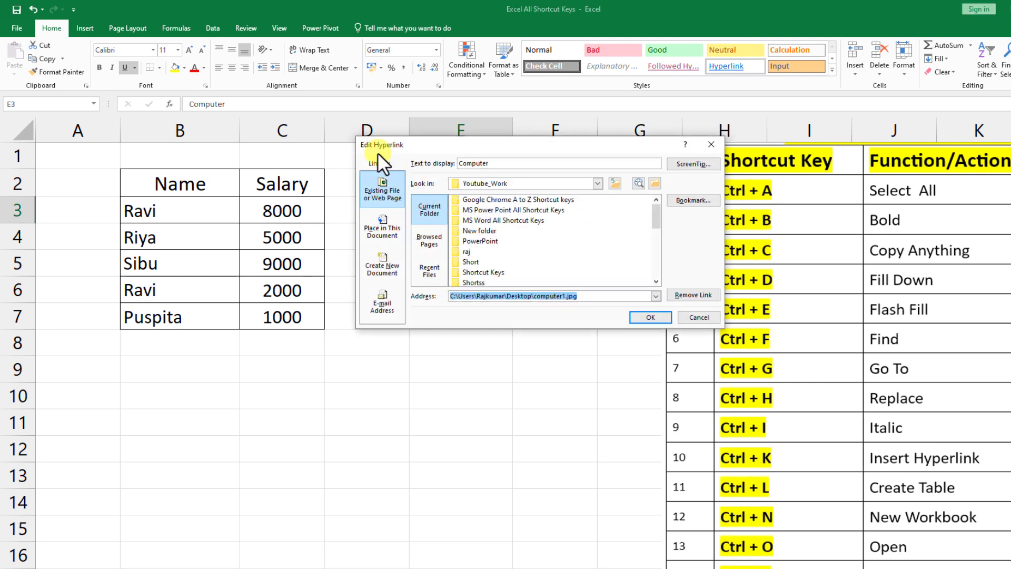
pyautogui.click(686, 296)
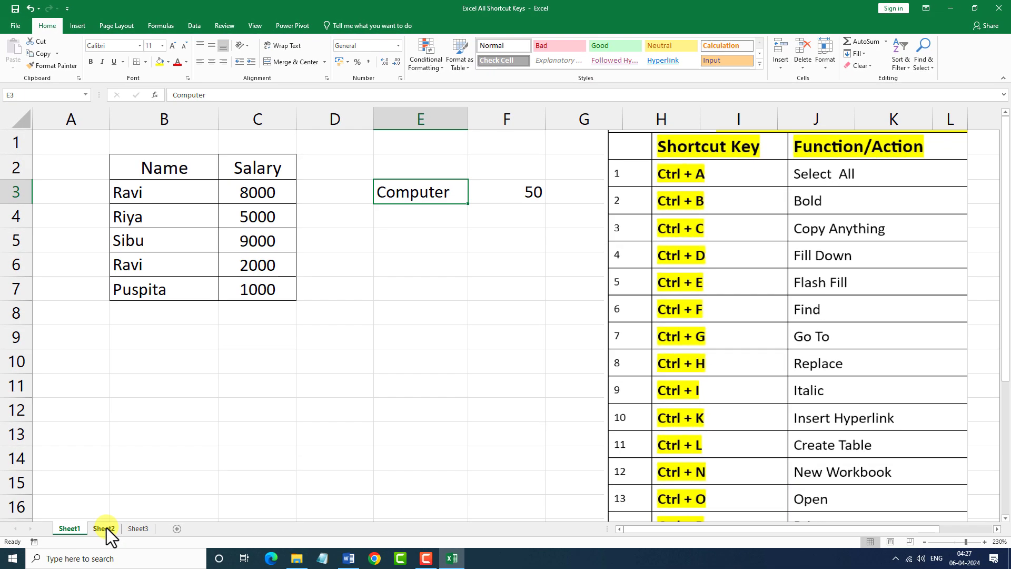
# Convert the Name, Salary and Code range B2:D8 on Sheet2 into a table with headers
pyautogui.click(103, 528)
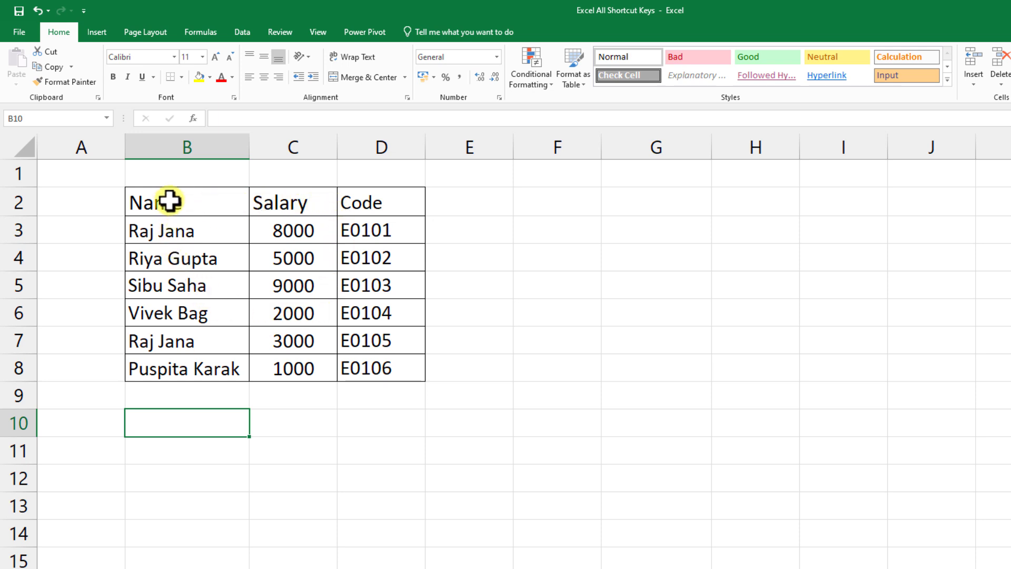
pyautogui.moveTo(170, 199); pyautogui.dragTo(358, 362)
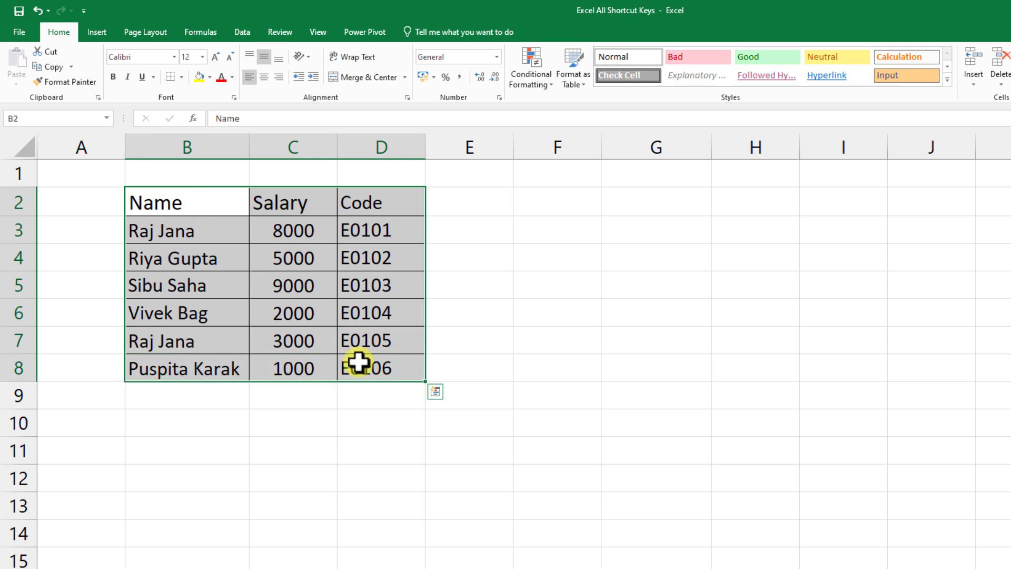
pyautogui.hotkey('ctrl', 't')
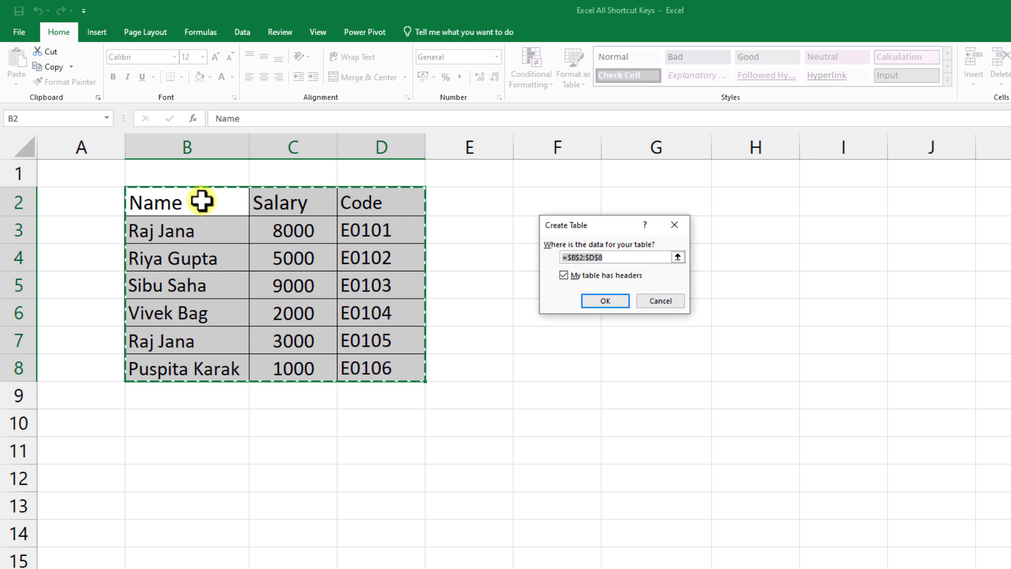
pyautogui.click(590, 302)
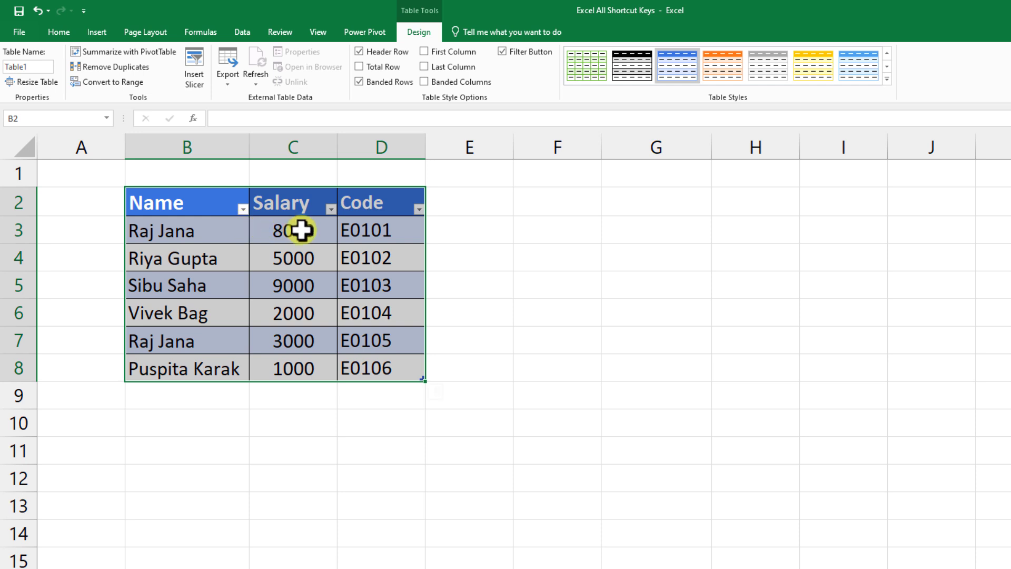
# Sort the table by Name from A to Z and by Salary from largest to smallest, and undo the last change
pyautogui.click(244, 209)
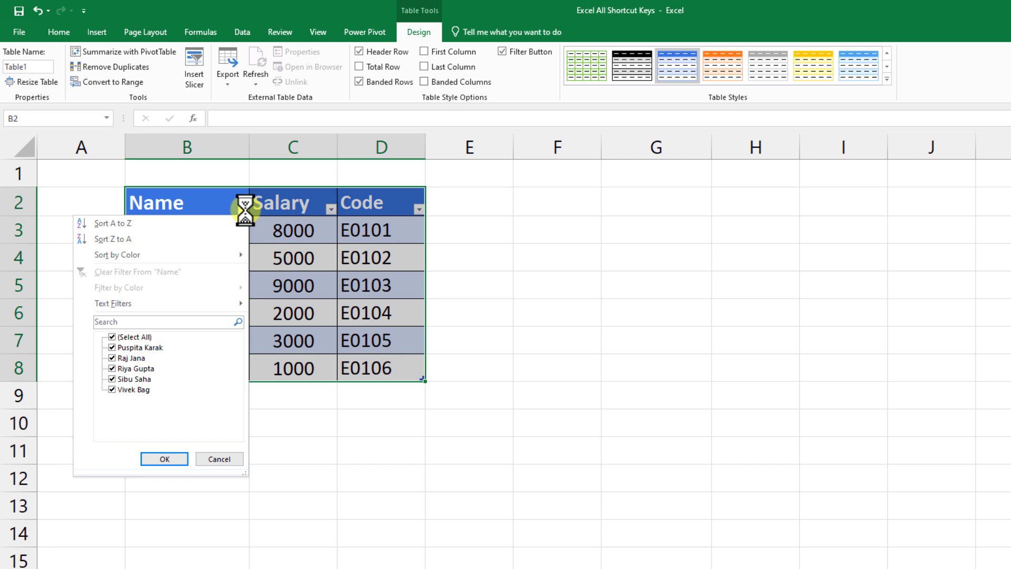
pyautogui.click(135, 226)
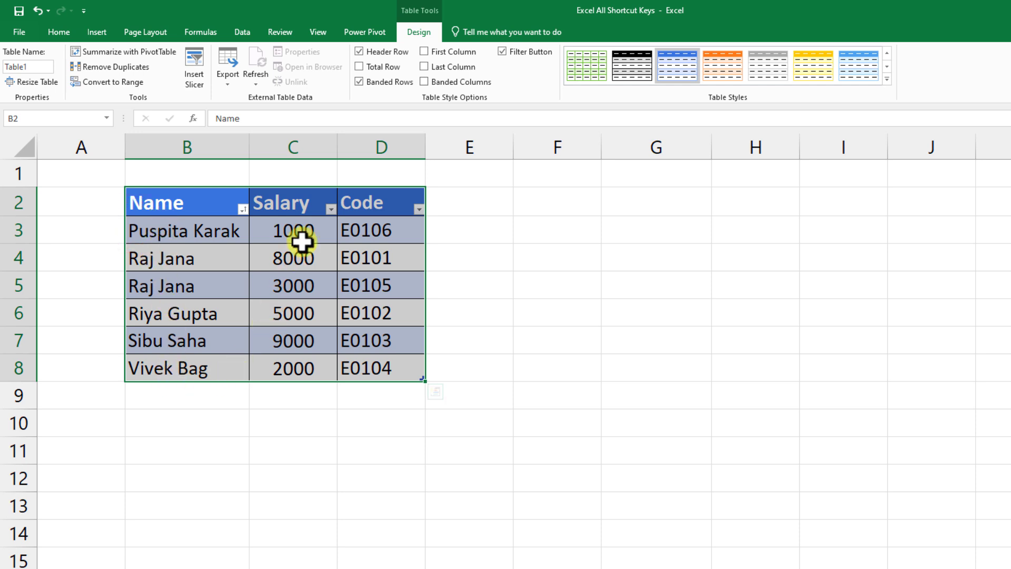
pyautogui.click(330, 209)
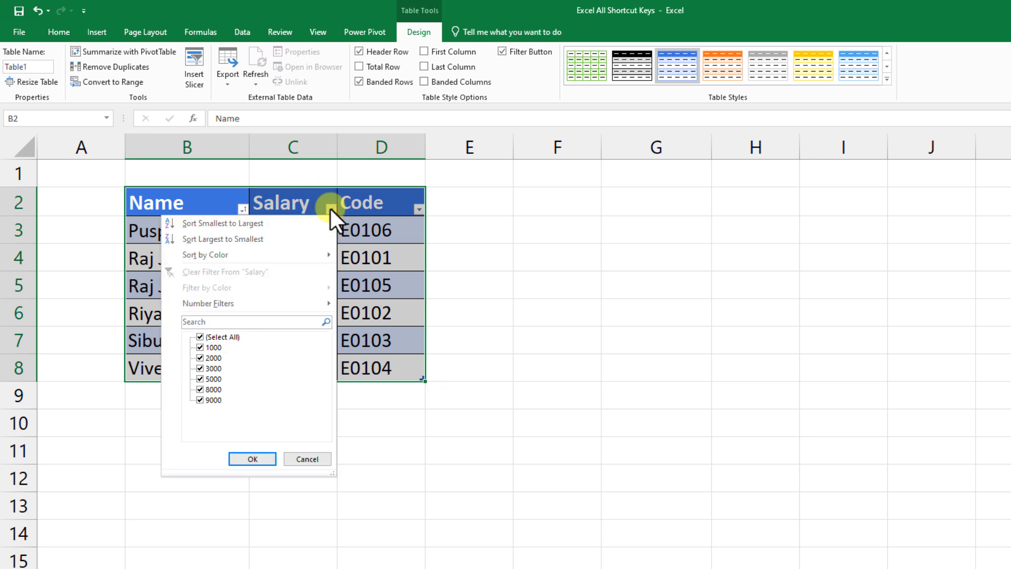
pyautogui.click(242, 240)
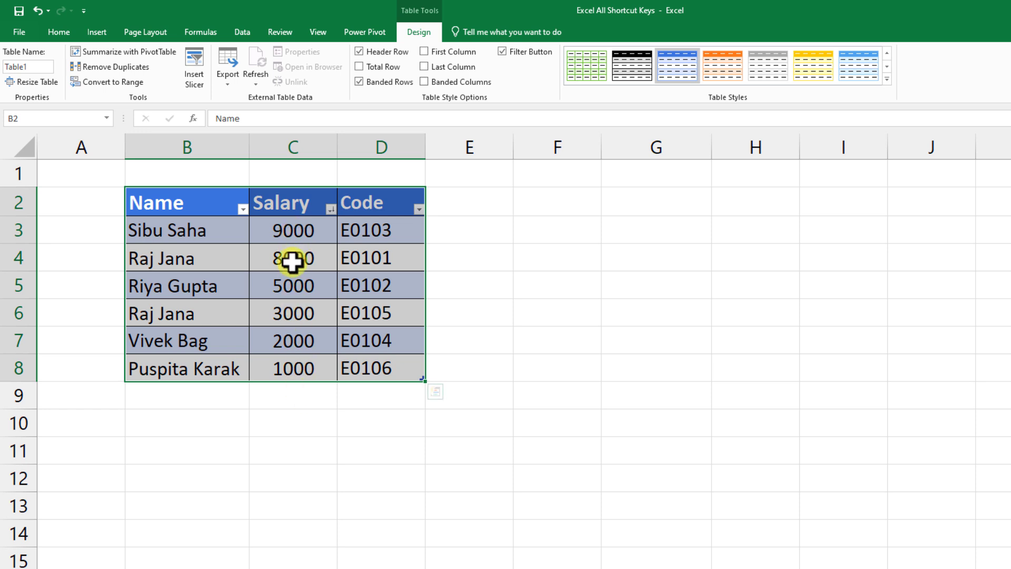
pyautogui.hotkey('ctrl', 'z')
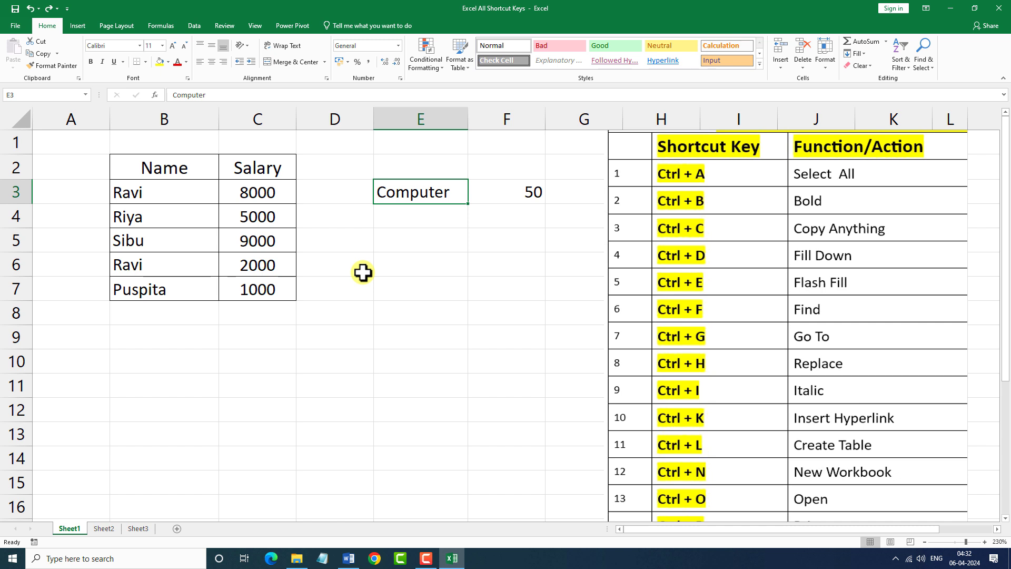
# Create a new blank workbook
pyautogui.hotkey('ctrl', 'n')
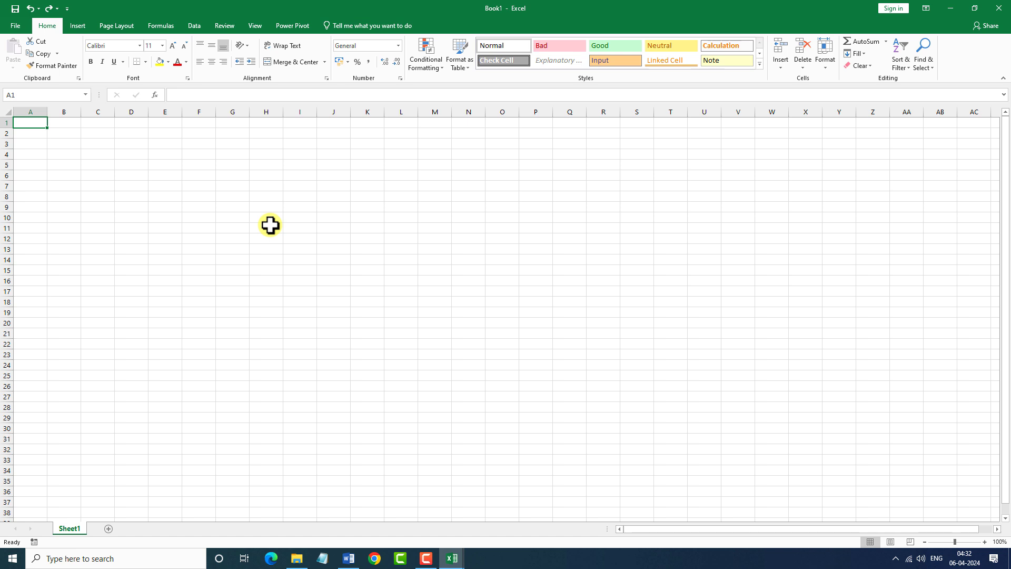
pyautogui.hotkey('ctrl', 'n')
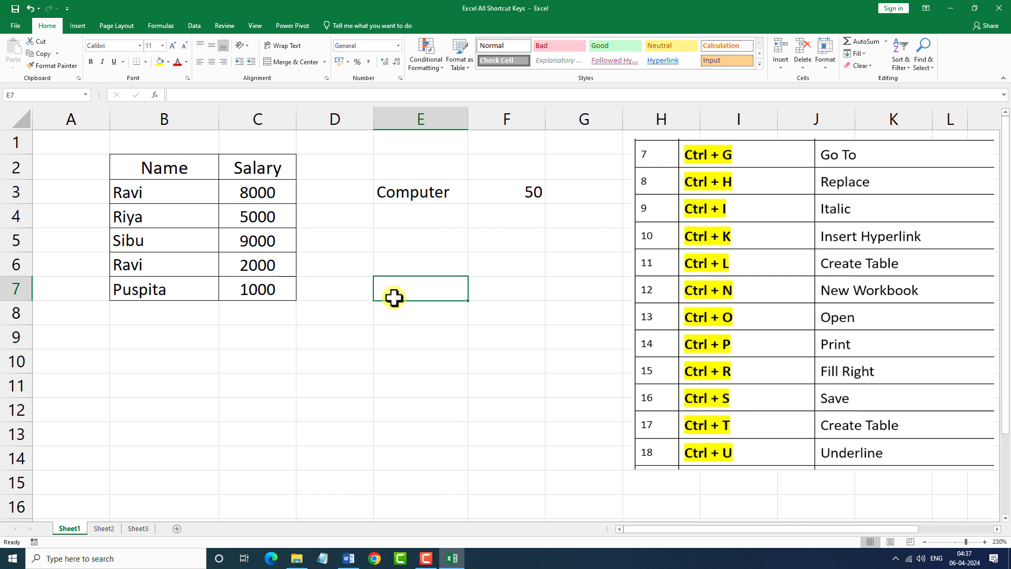
# Open the Class1 workbook from the Desktop folder
pyautogui.hotkey('ctrl', 'o')
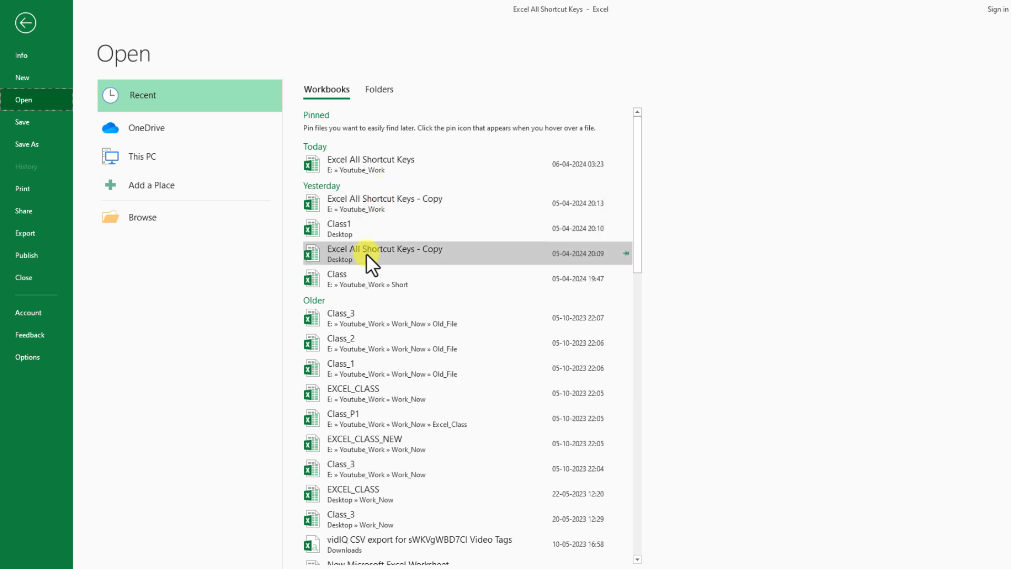
pyautogui.click(153, 217)
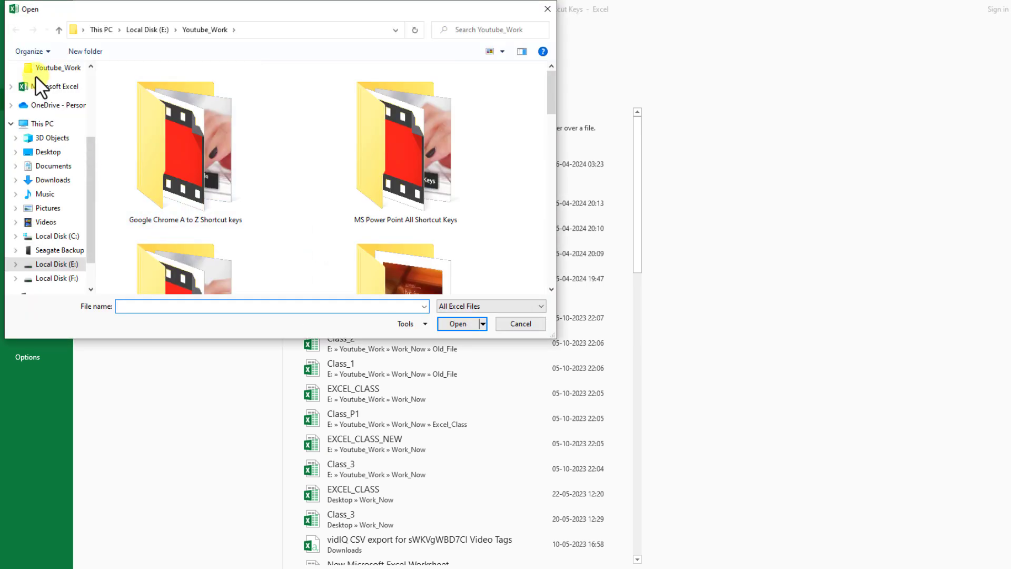
pyautogui.click(57, 152)
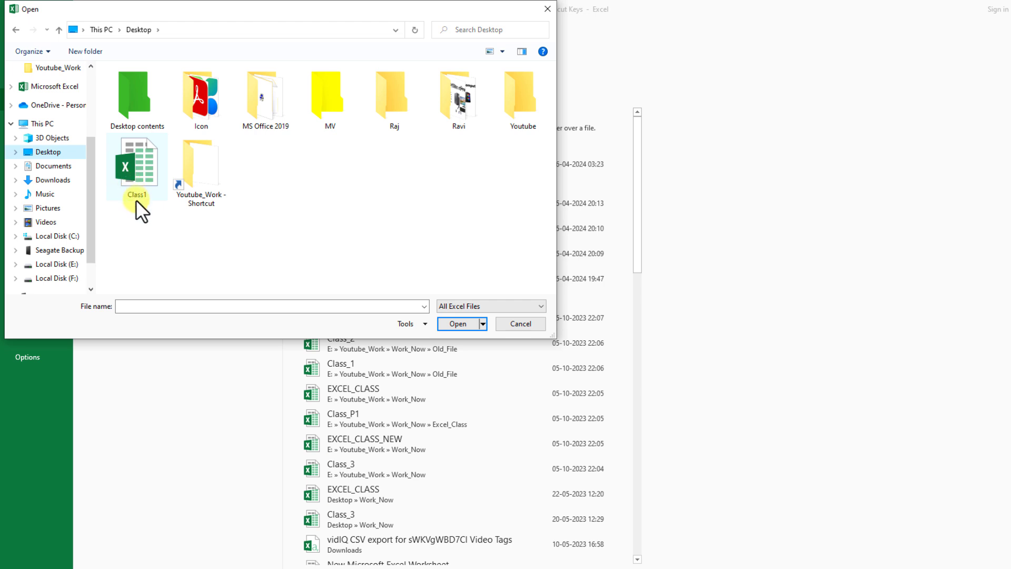
pyautogui.click(136, 170)
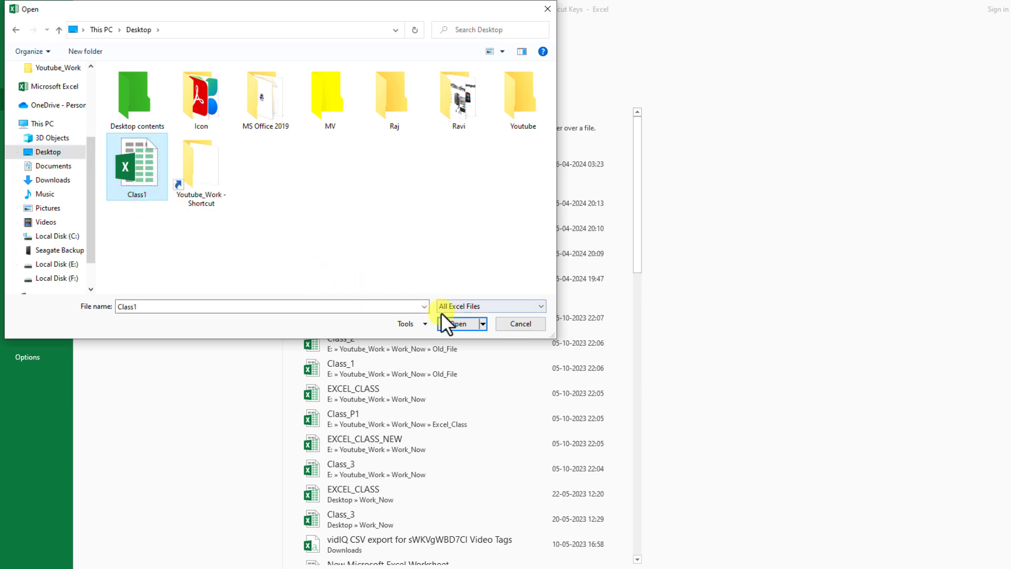
pyautogui.click(452, 322)
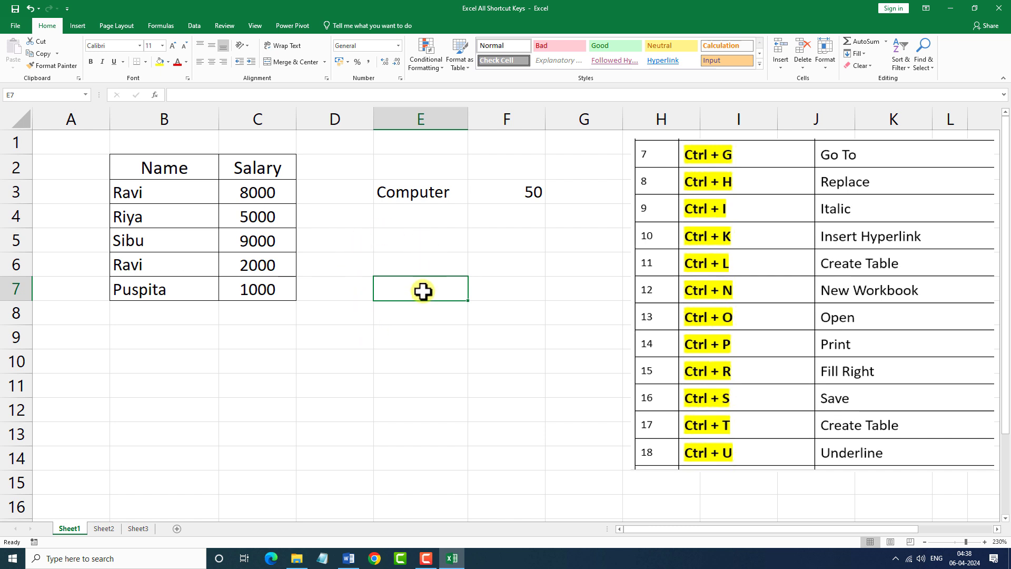
# Examine the sheet's print preview and the printer, orientation, paper size and margin options, and return to the sheet without printing
pyautogui.hotkey('ctrl', 'p')
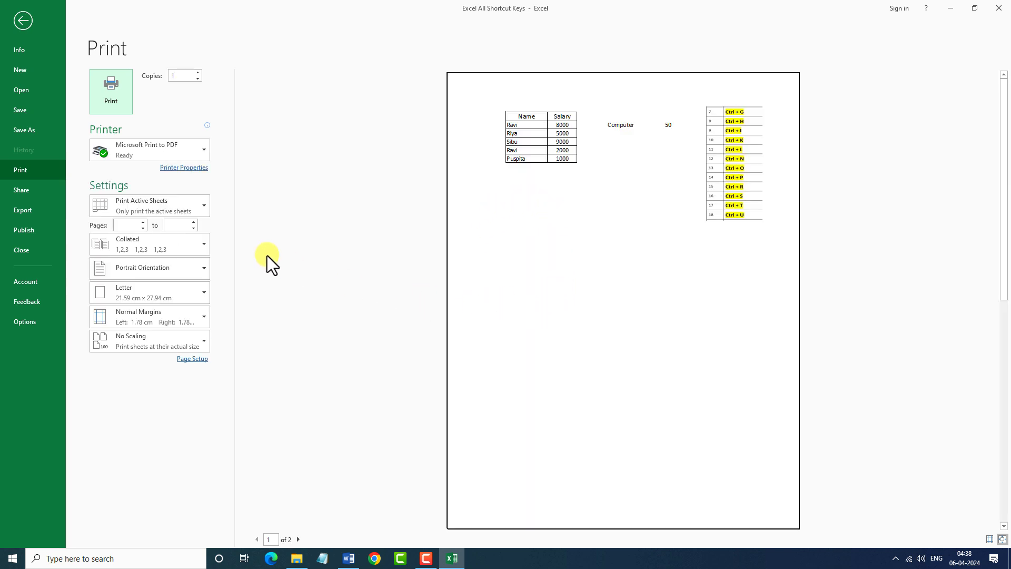
pyautogui.click(204, 150)
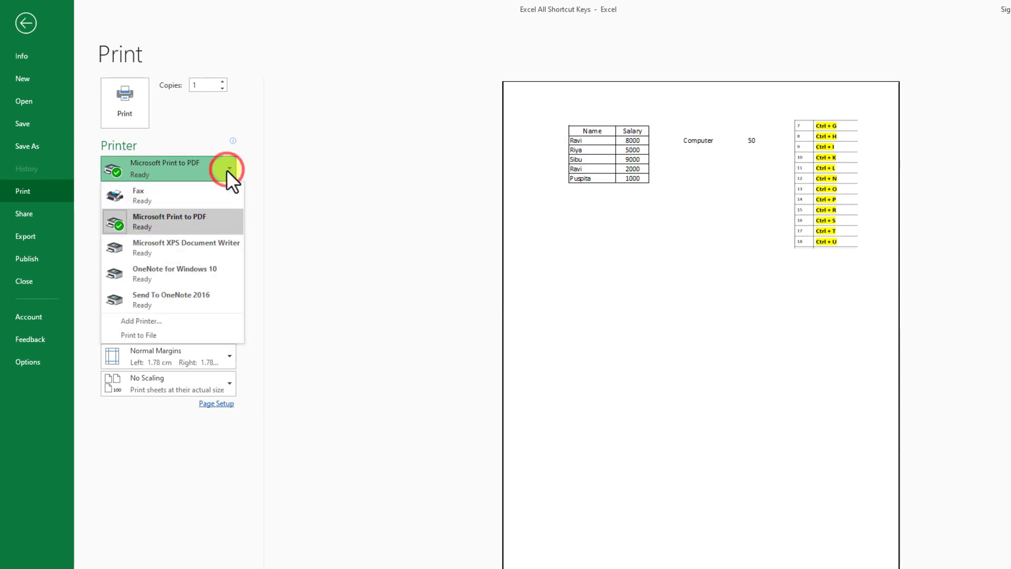
pyautogui.click(331, 272)
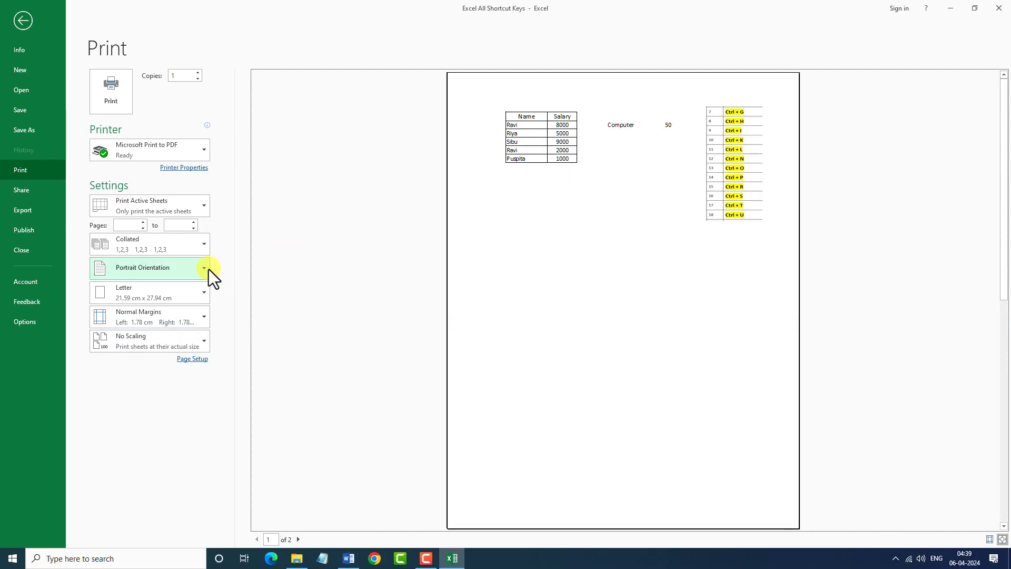
pyautogui.click(207, 269)
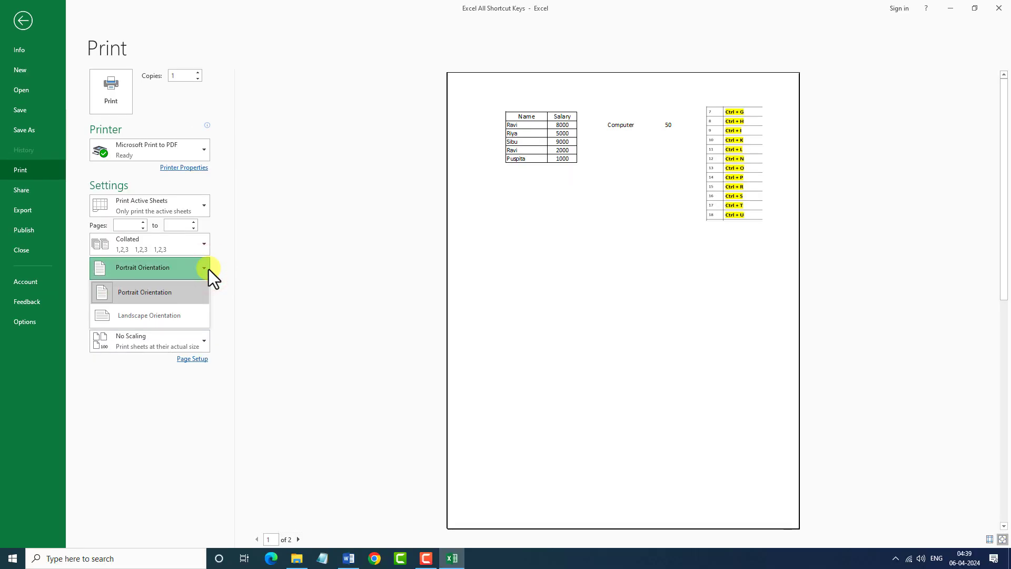
pyautogui.click(208, 270)
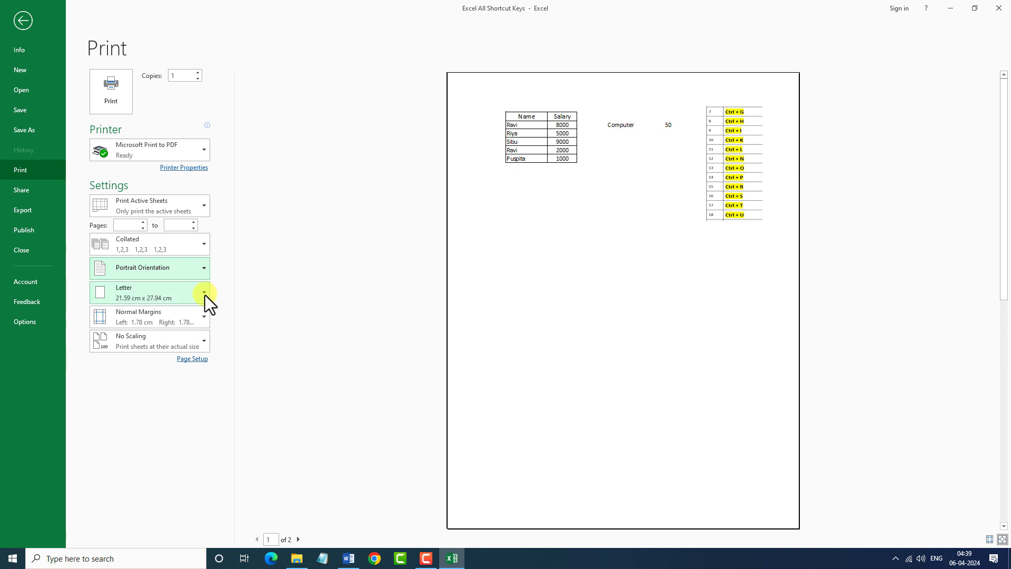
pyautogui.click(204, 294)
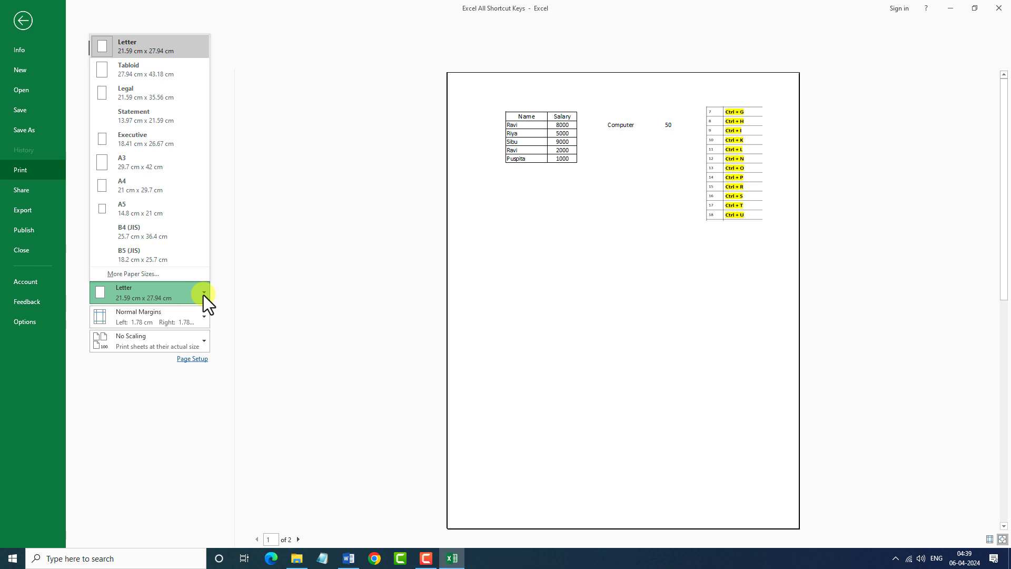
pyautogui.click(203, 295)
pyautogui.click(203, 320)
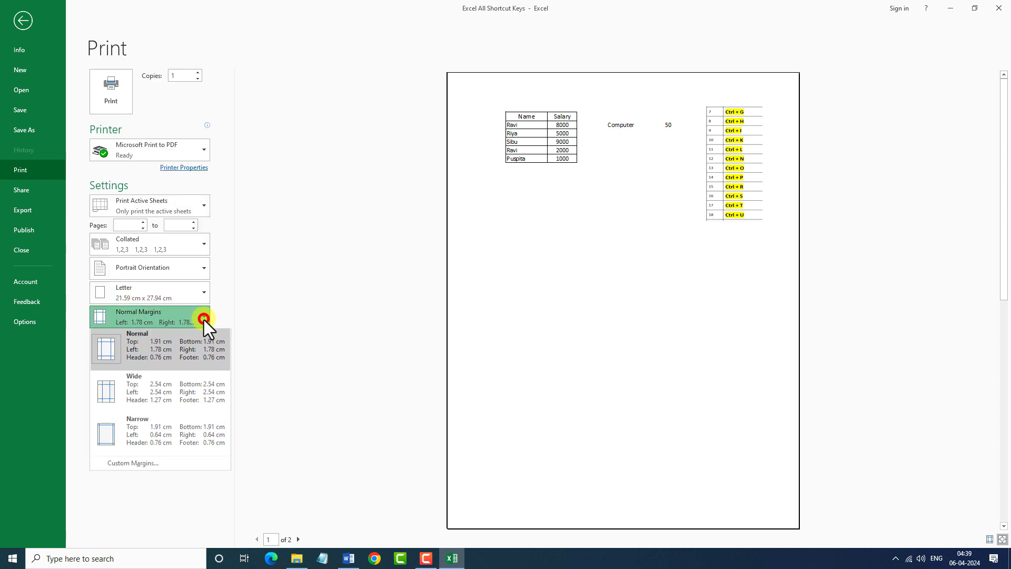
pyautogui.click(204, 319)
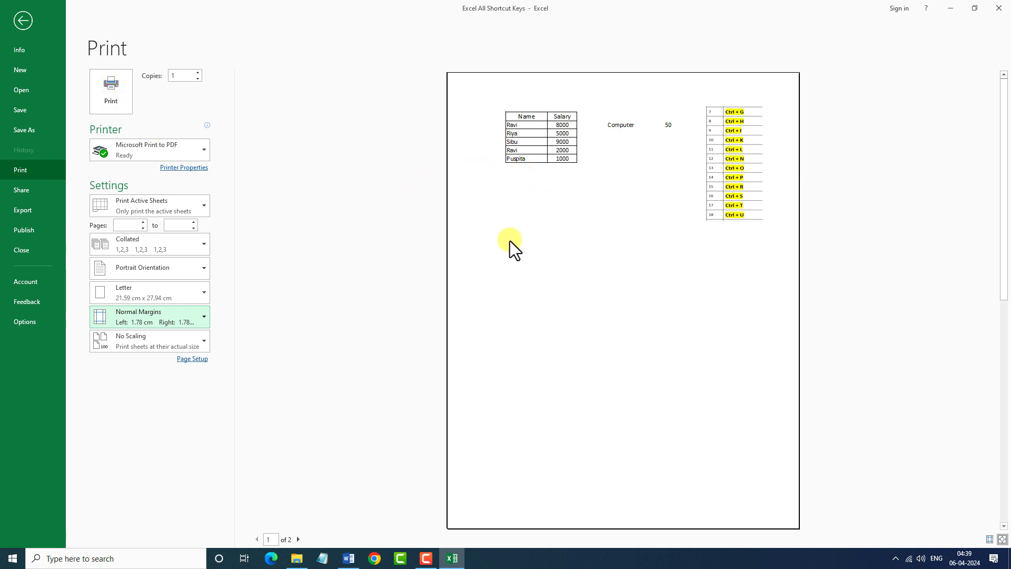
pyautogui.click(28, 21)
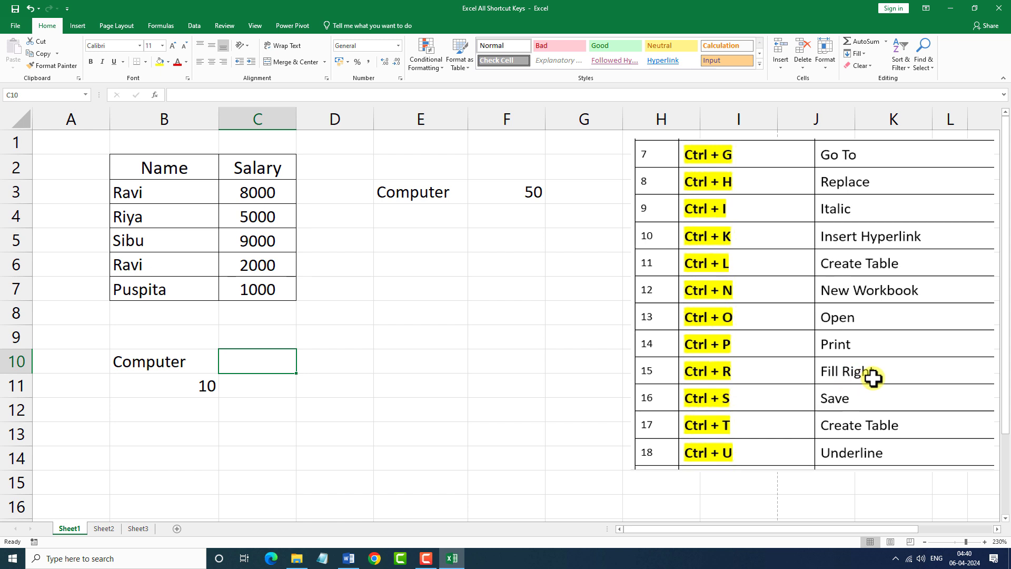
# Fill the text Computer from cell B10 rightward across to F10
pyautogui.click(143, 361)
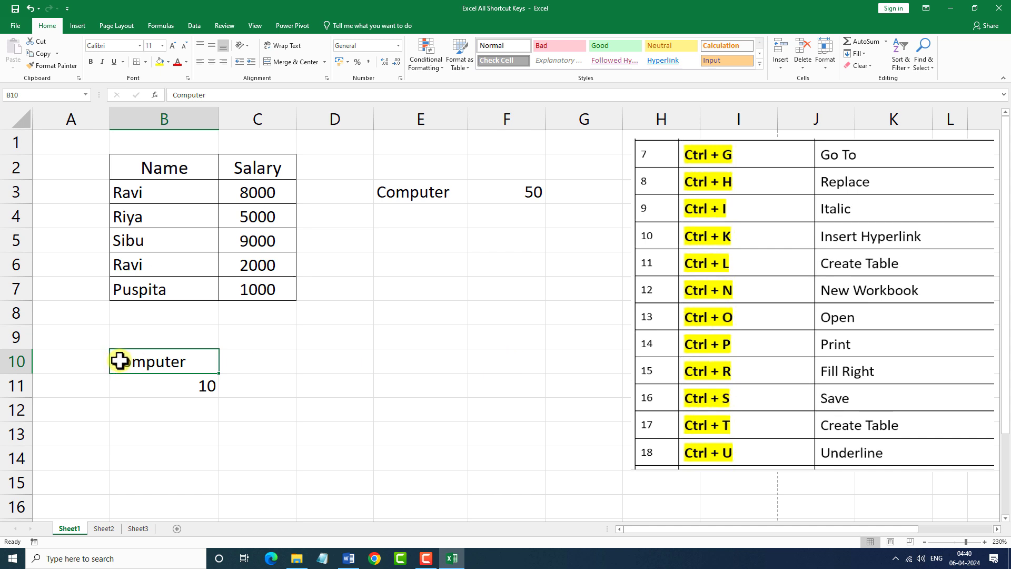
pyautogui.moveTo(120, 360); pyautogui.dragTo(478, 361)
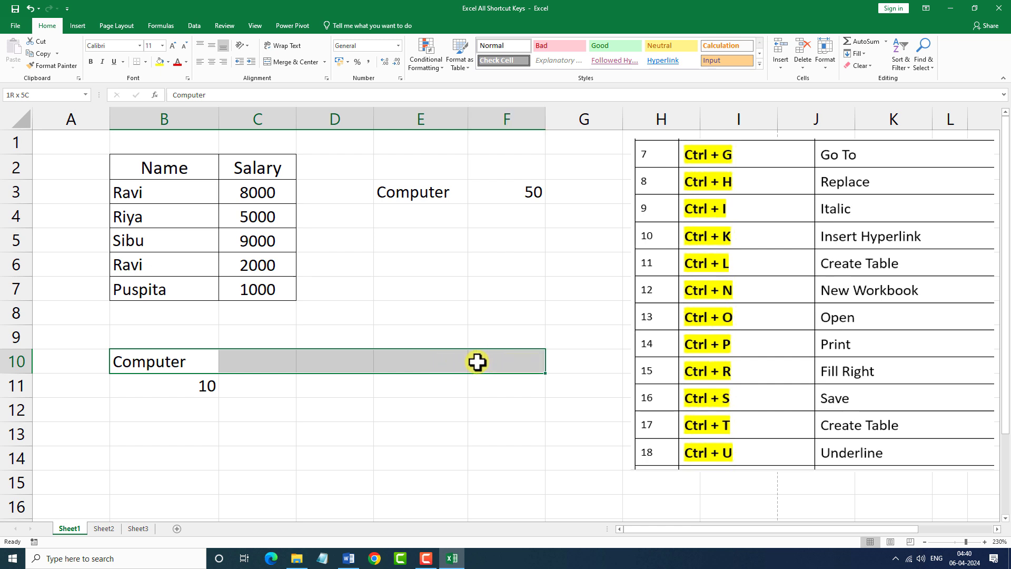
pyautogui.moveTo(477, 362); pyautogui.dragTo(477, 361)
pyautogui.hotkey('ctrl', 'r')
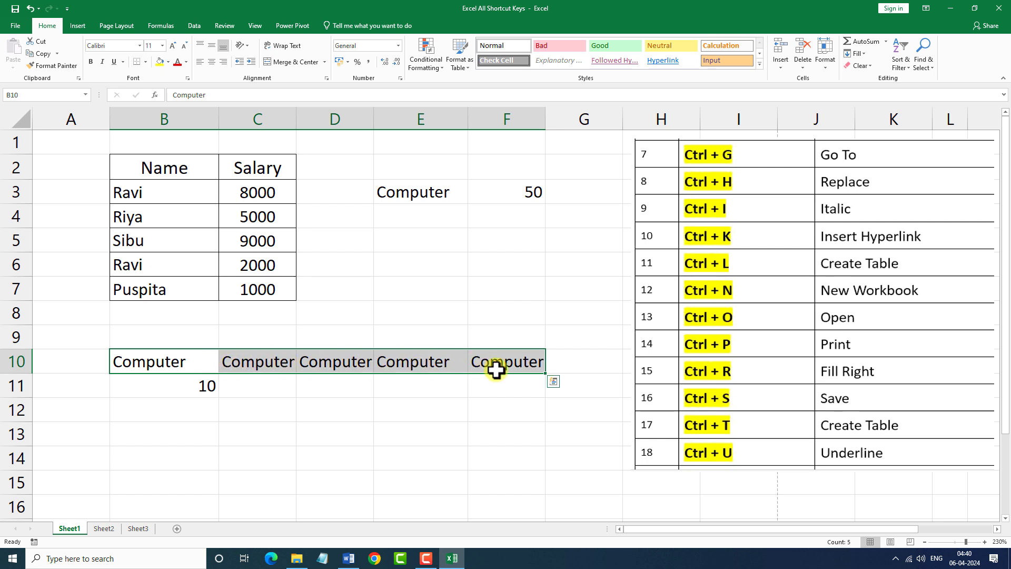
# Fill the number 10 from cell B11 rightward across to E11
pyautogui.click(241, 385)
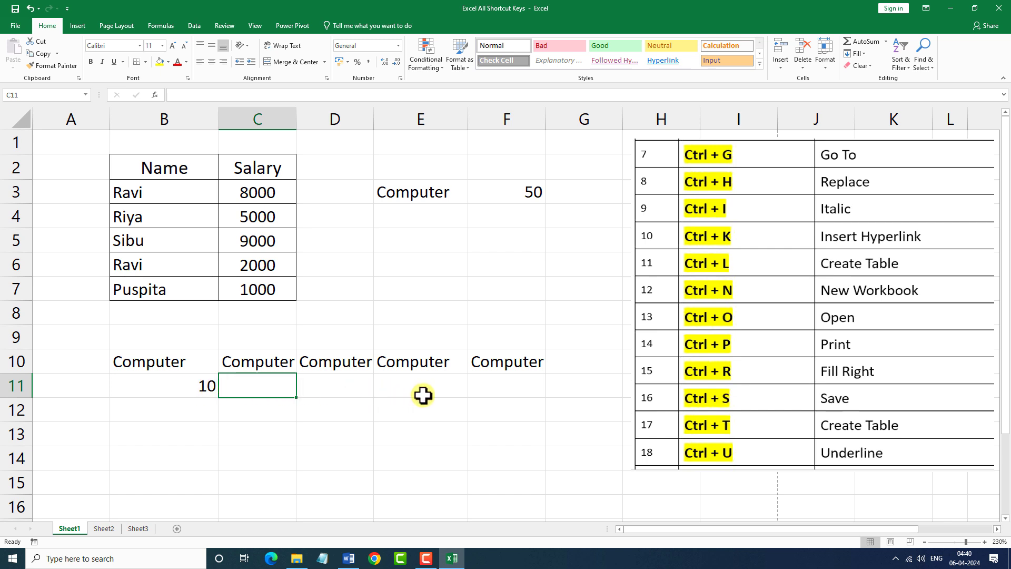
pyautogui.click(176, 387)
pyautogui.moveTo(176, 387); pyautogui.dragTo(390, 384)
pyautogui.hotkey('ctrl', 'r')
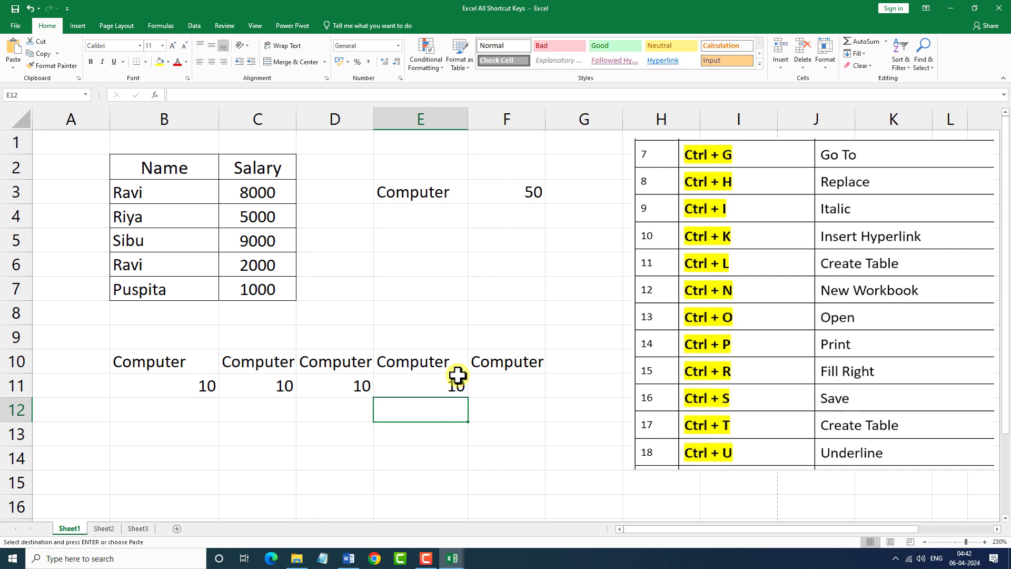
pyautogui.press('Escape')
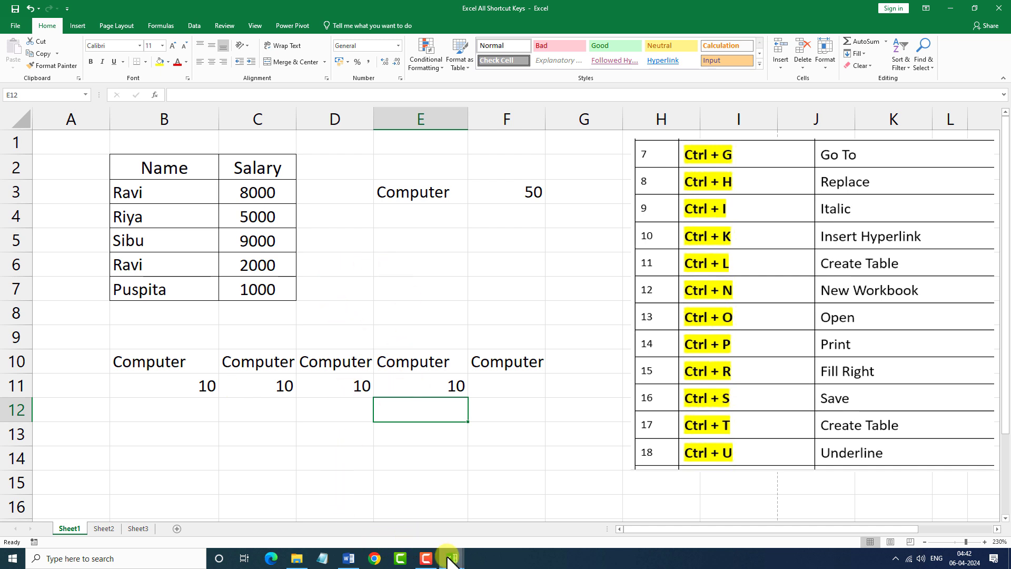
# Switch to the Book4 workbook and save it to the Desktop as an Excel Workbook named class4
pyautogui.moveTo(451, 559)
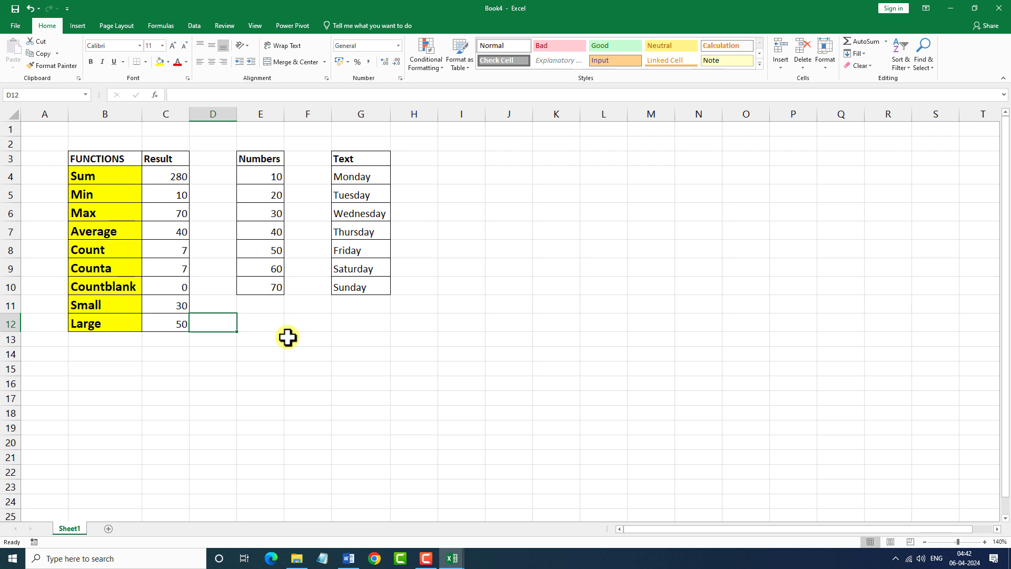
pyautogui.hotkey('ctrl', 's')
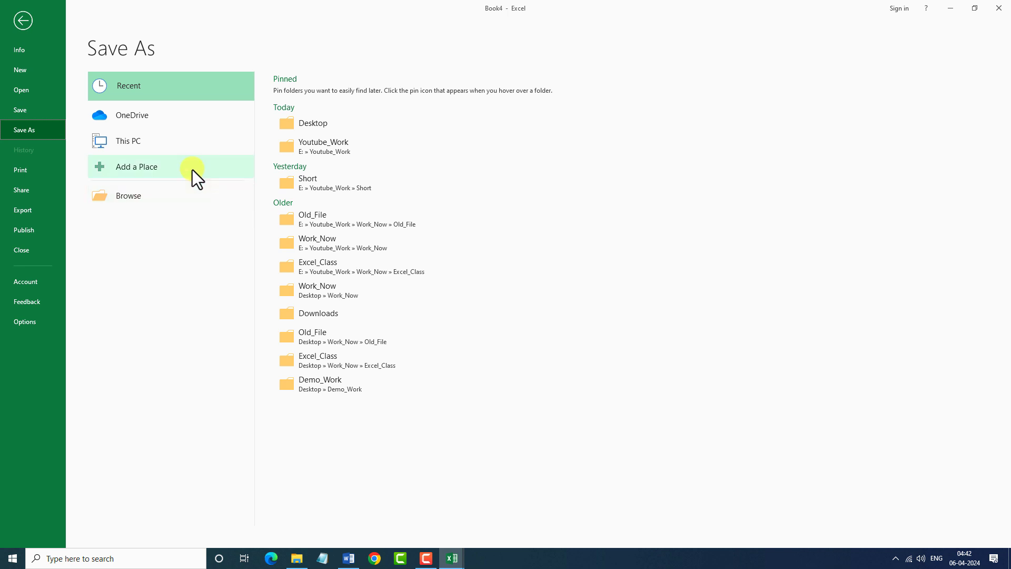
pyautogui.click(146, 198)
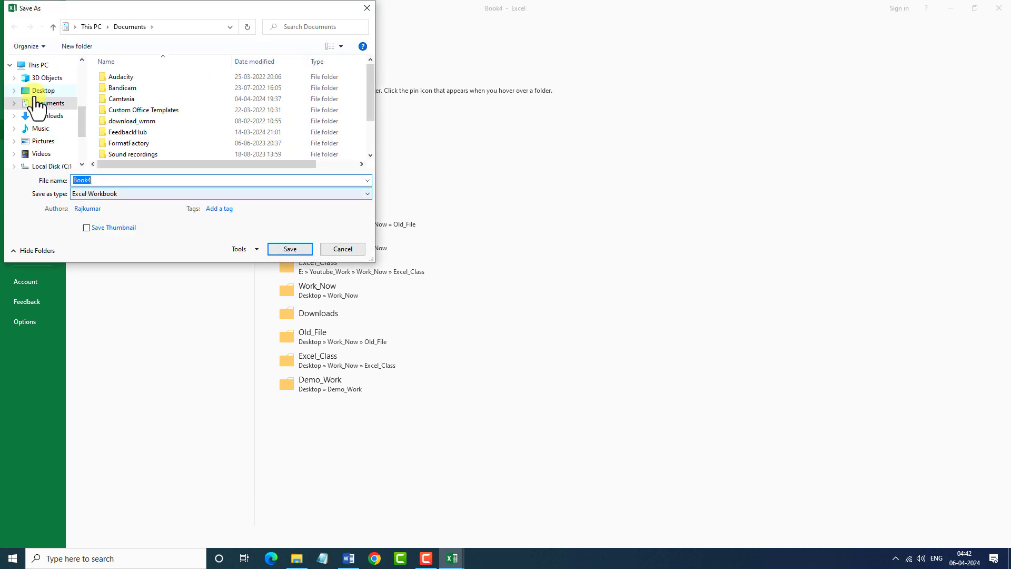
pyautogui.click(35, 92)
pyautogui.click(98, 180)
pyautogui.press('BackSpace')
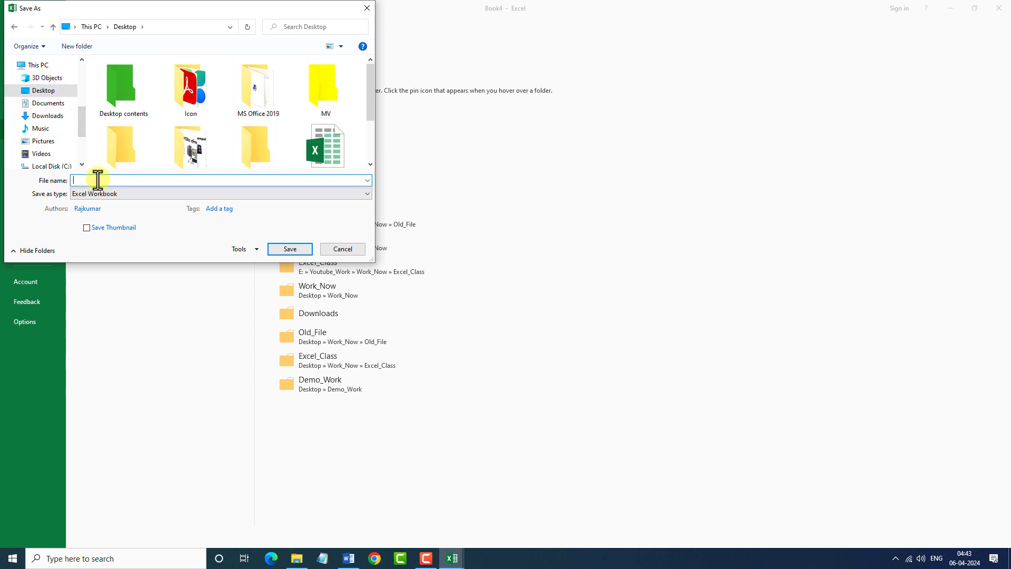
pyautogui.write('class4')
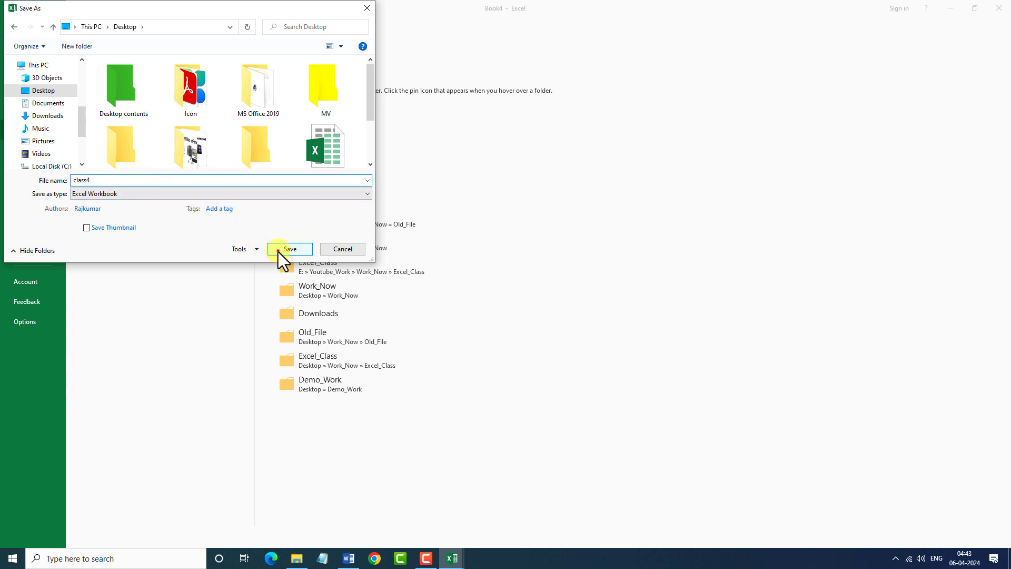
pyautogui.click(278, 252)
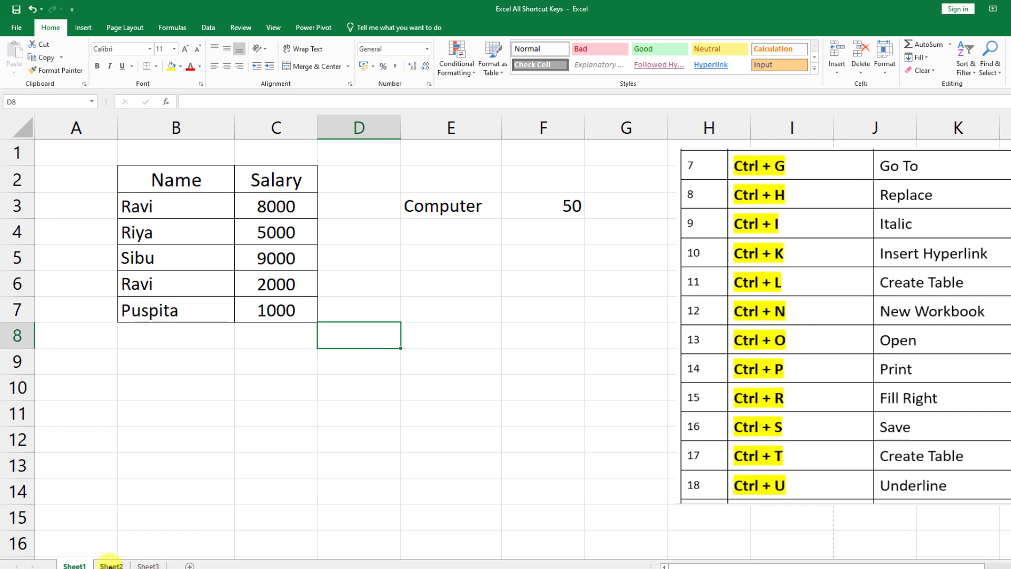
# Convert the range B2:D8 on Sheet2 into a table with headers
pyautogui.click(110, 565)
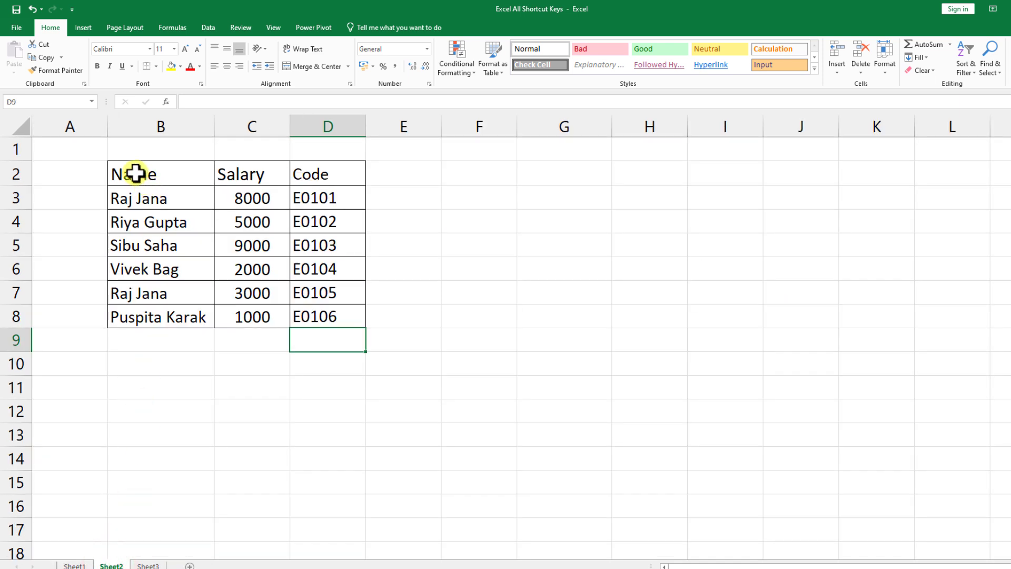
pyautogui.moveTo(135, 174); pyautogui.dragTo(333, 309)
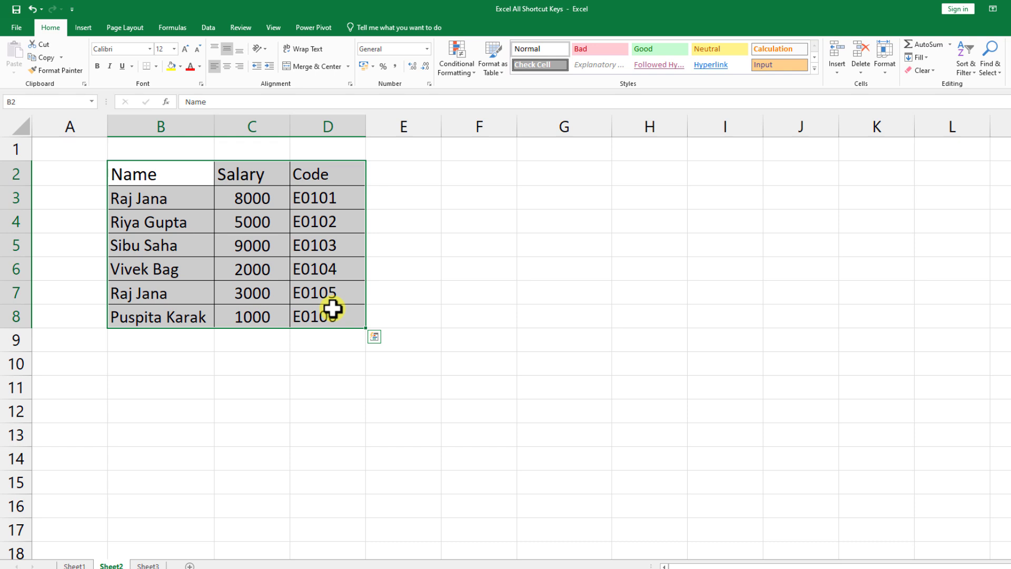
pyautogui.hotkey('ctrl', 't')
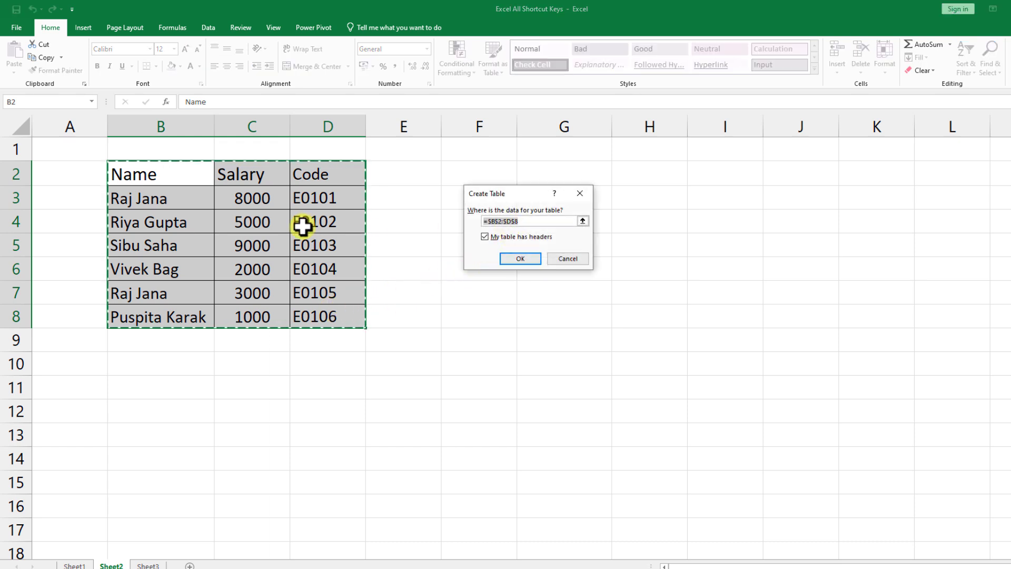
pyautogui.click(503, 259)
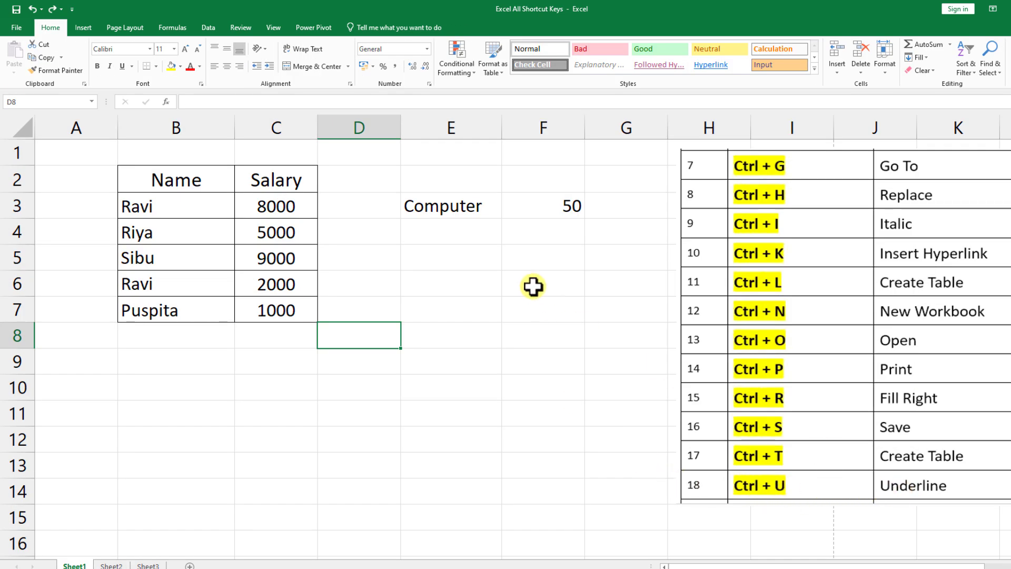
# Underline the word Computer in cell E3, and remove the underline again
pyautogui.click(450, 206)
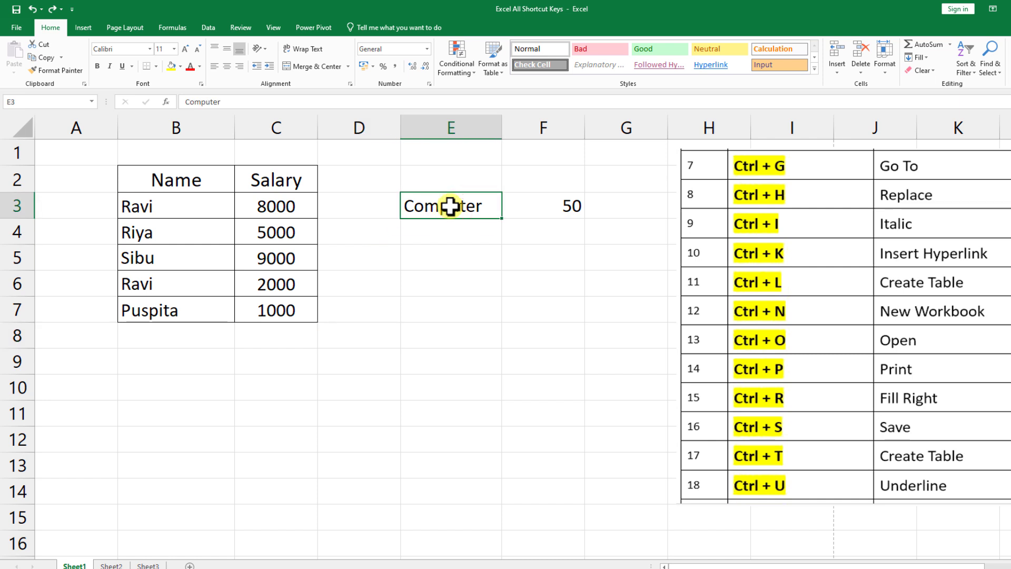
pyautogui.hotkey('ctrl', 'u')
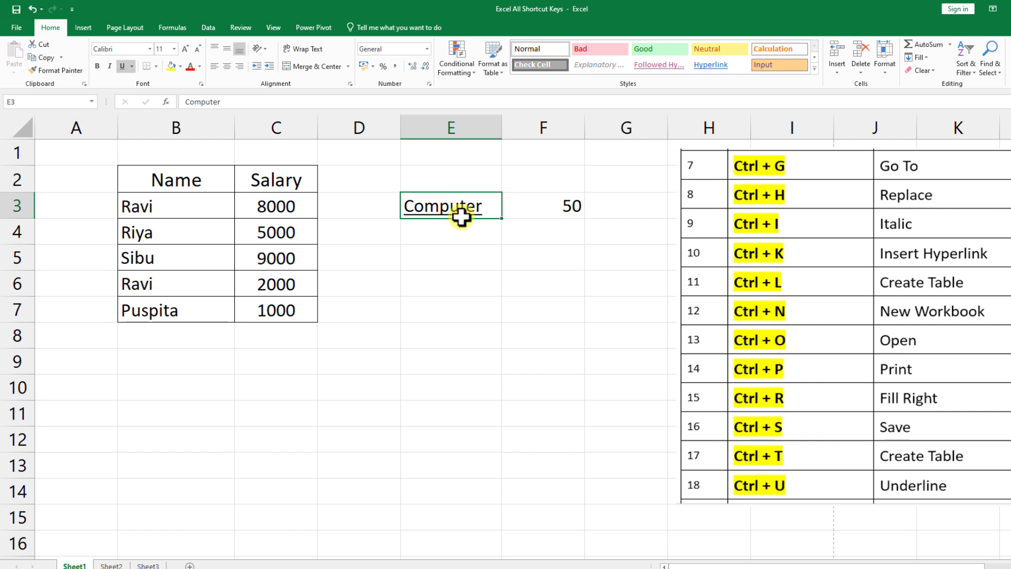
pyautogui.hotkey('ctrl', 'u')
# Underline the Name and Salary headers in B2:C2 and clear the underline, using both the shortcut and the Underline command
pyautogui.click(153, 176)
pyautogui.moveTo(128, 179); pyautogui.dragTo(252, 179)
pyautogui.hotkey('ctrl', 'u')
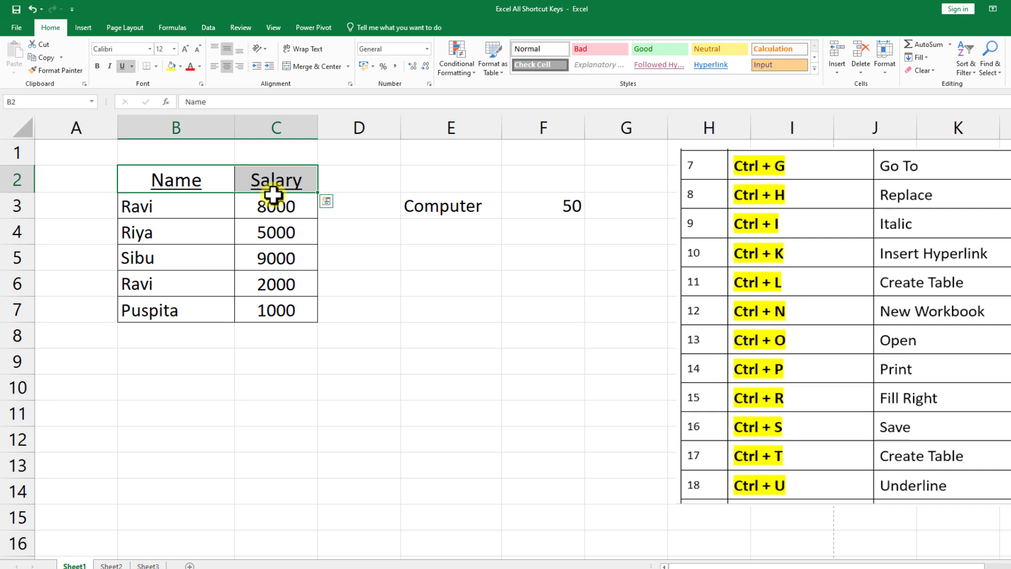
pyautogui.hotkey('ctrl', 'u')
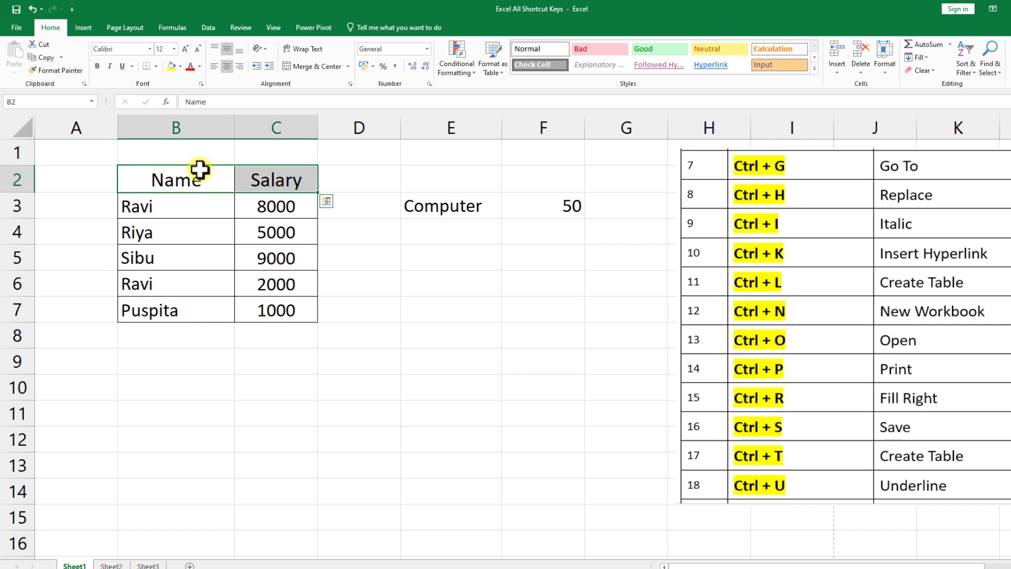
pyautogui.click(121, 65)
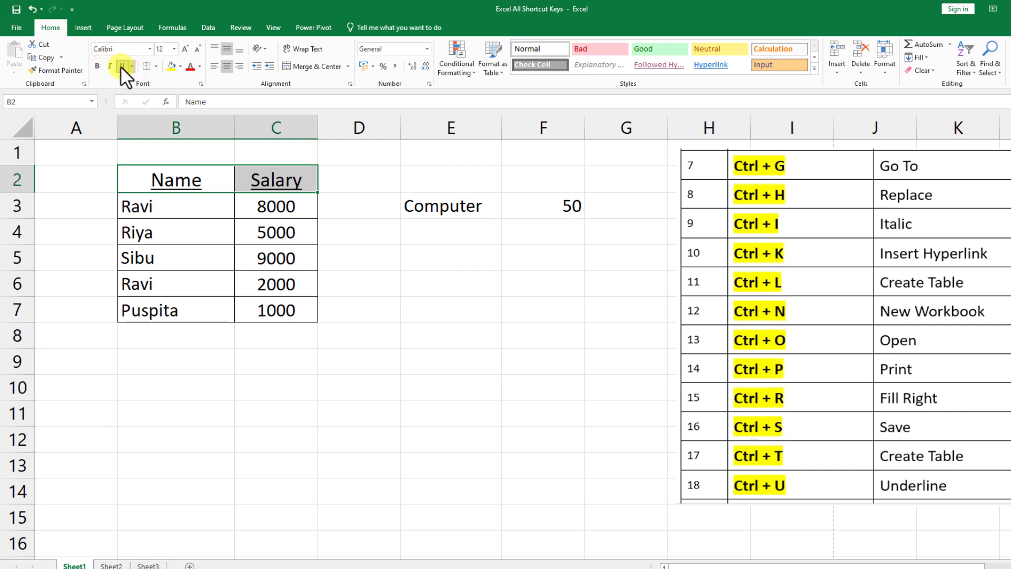
pyautogui.click(120, 66)
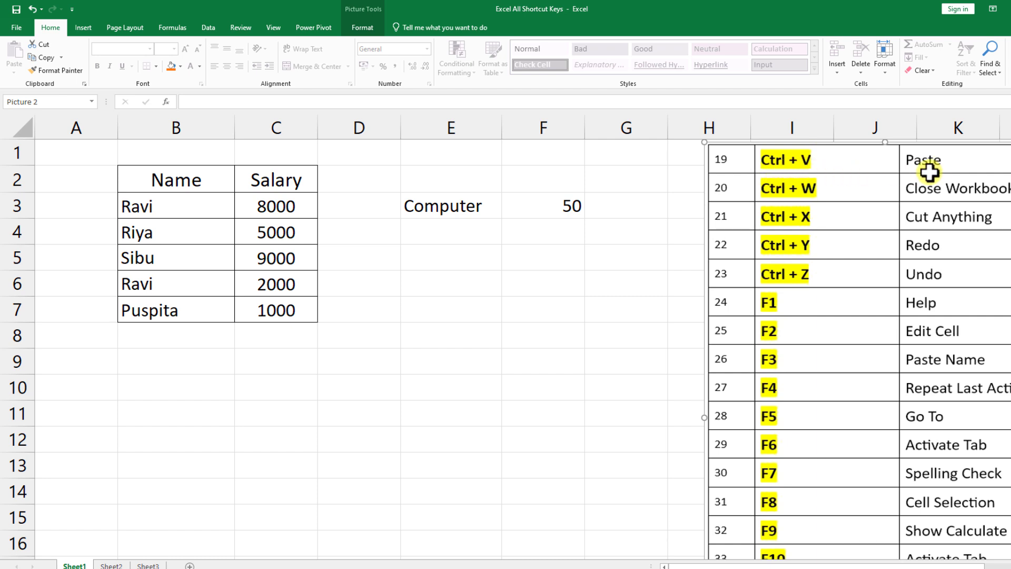
# Copy the word Computer from cell E3 and paste it into E7
pyautogui.click(429, 206)
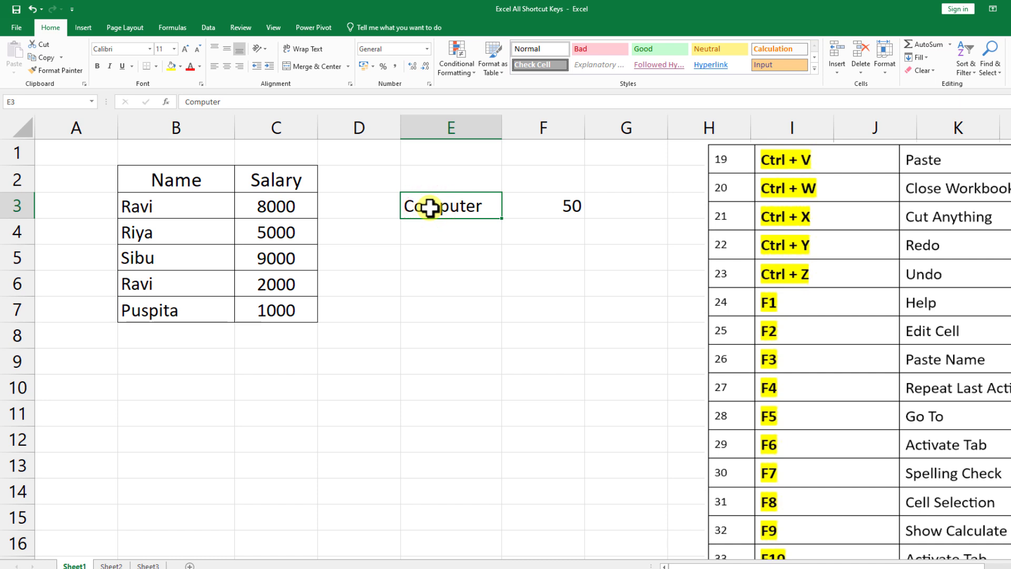
pyautogui.hotkey('ctrl', 'c')
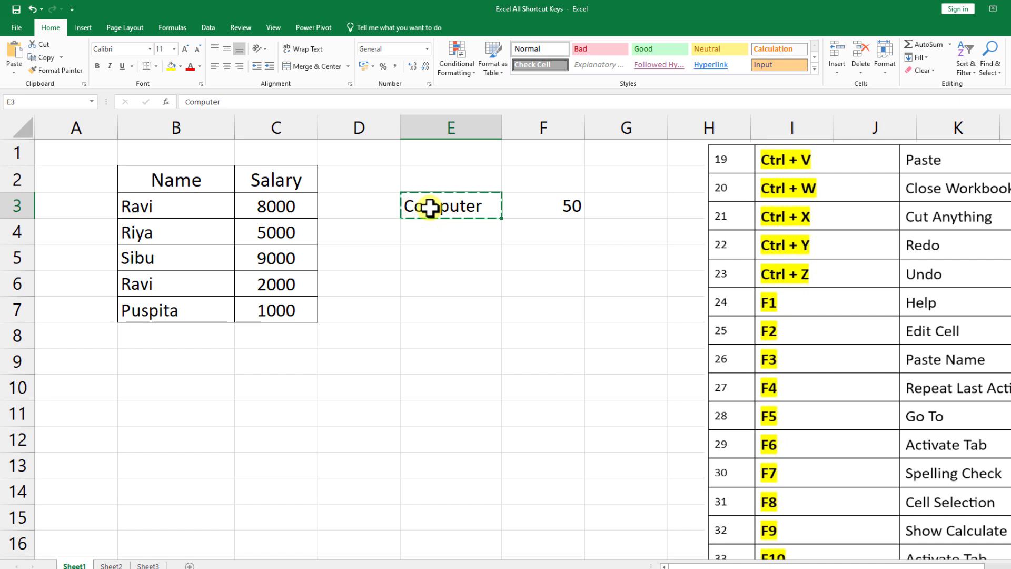
pyautogui.click(430, 309)
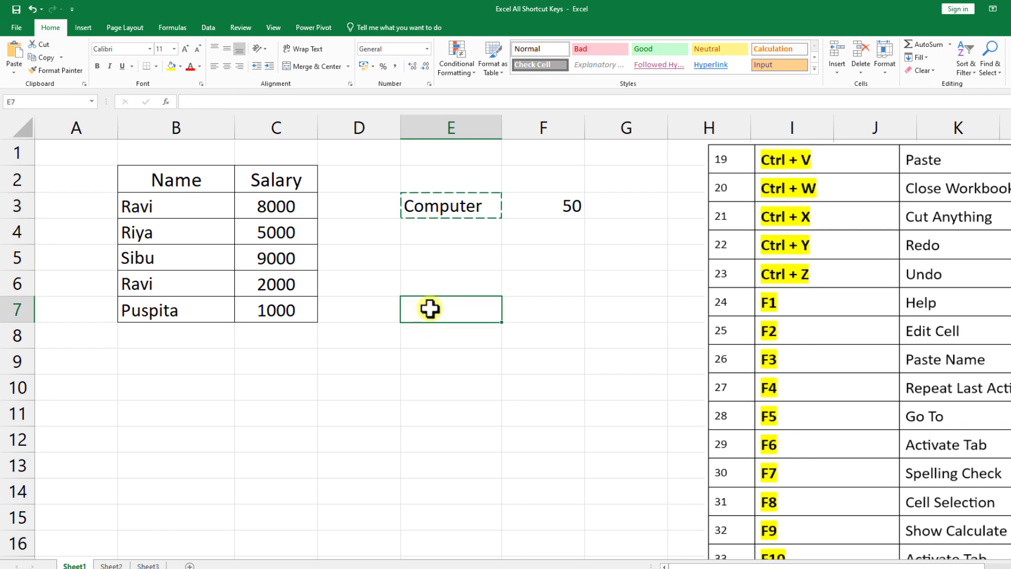
pyautogui.hotkey('ctrl', 'v')
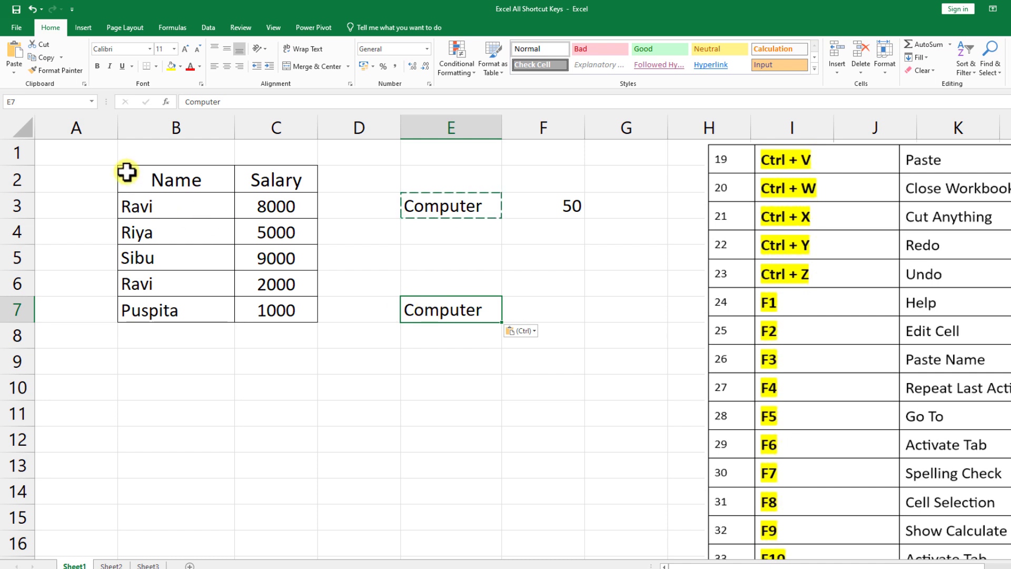
# Copy the Name and Salary table in B2:C7 and paste it starting at cell B9
pyautogui.moveTo(127, 172); pyautogui.dragTo(278, 302)
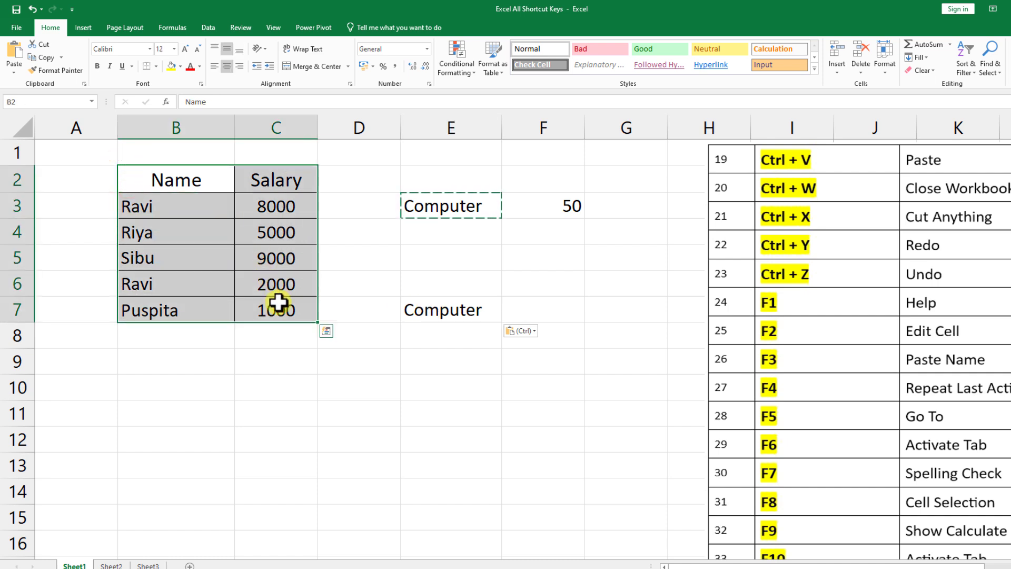
pyautogui.hotkey('ctrl', 'c')
pyautogui.click(157, 382)
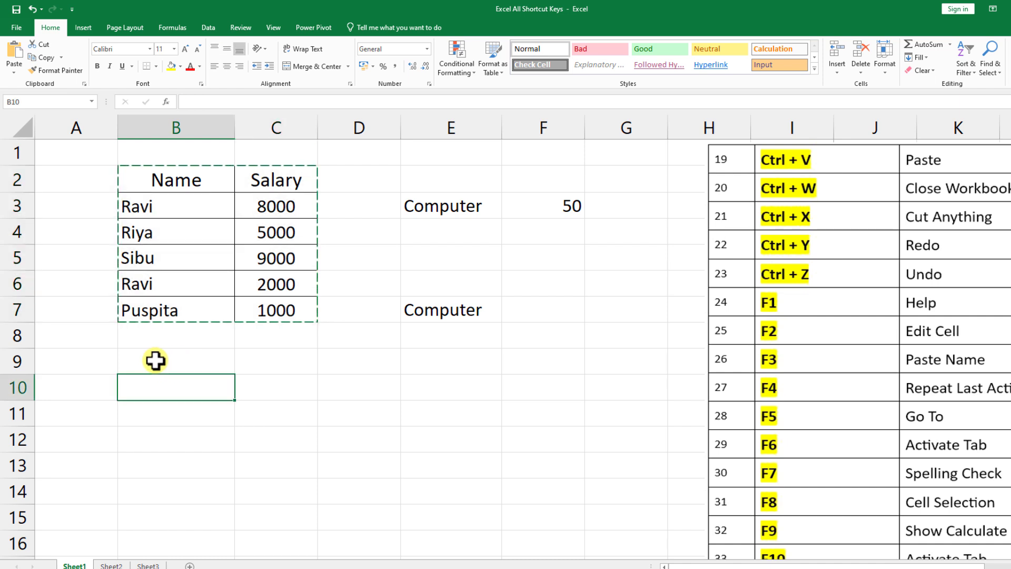
pyautogui.click(155, 361)
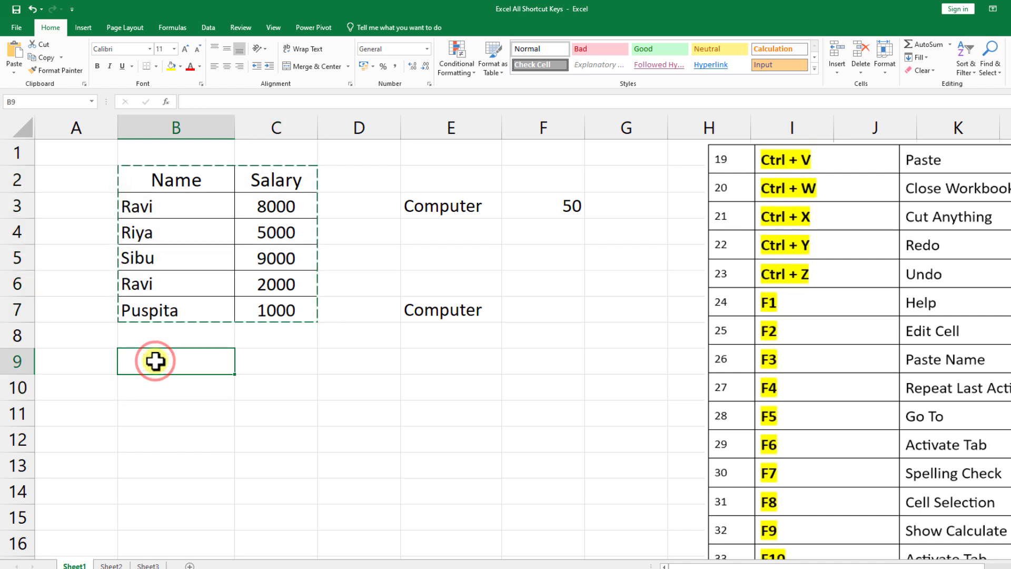
pyautogui.hotkey('ctrl', 'v')
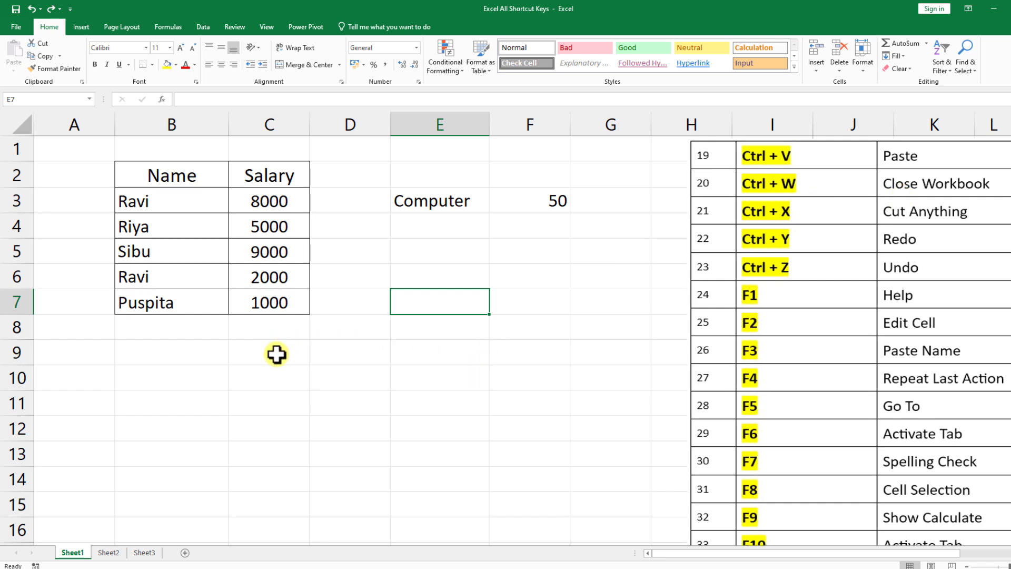
# Create a new blank workbook and close it
pyautogui.hotkey('ctrl', 'n')
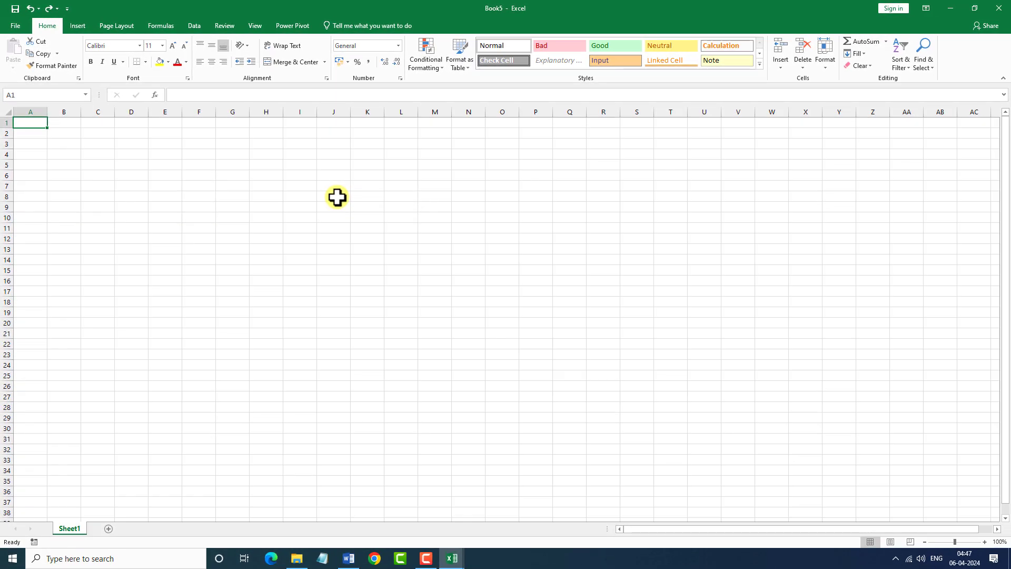
pyautogui.hotkey('ctrl', 'w')
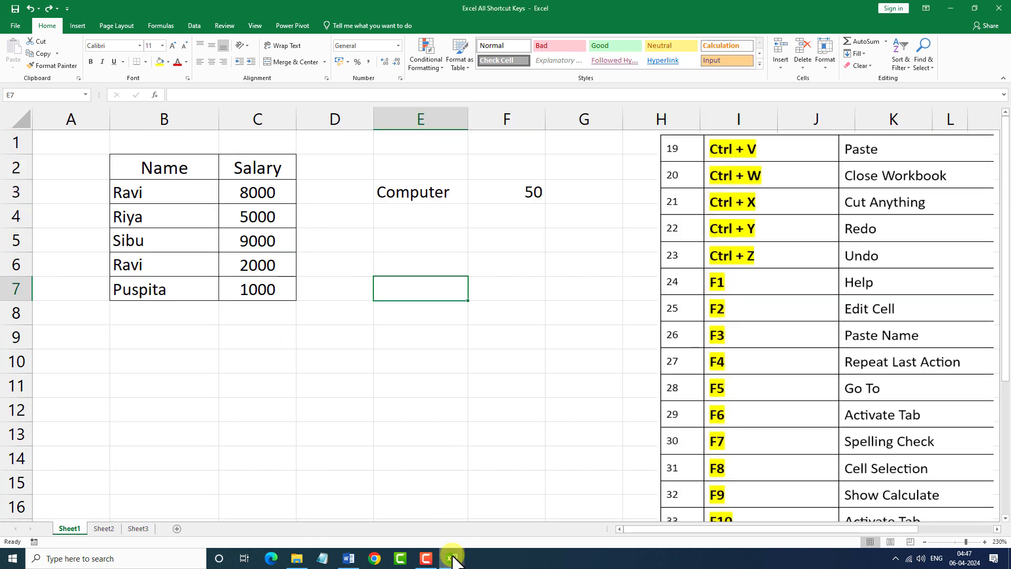
# Switch to the class4 workbook, and return to the Excel All Shortcut Keys workbook
pyautogui.moveTo(453, 558)
pyautogui.click(490, 518)
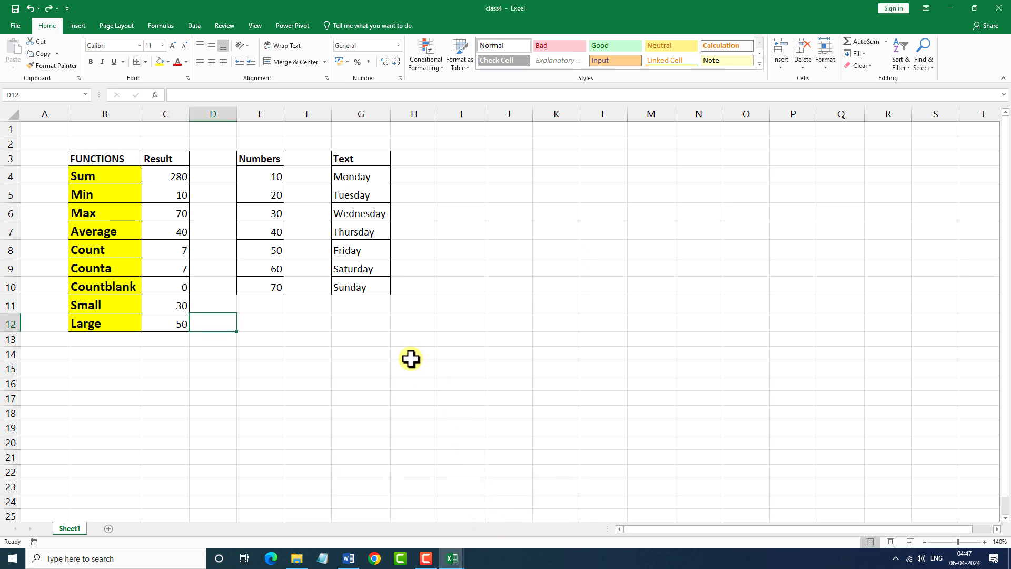
pyautogui.hotkey('alt', 'Tab')
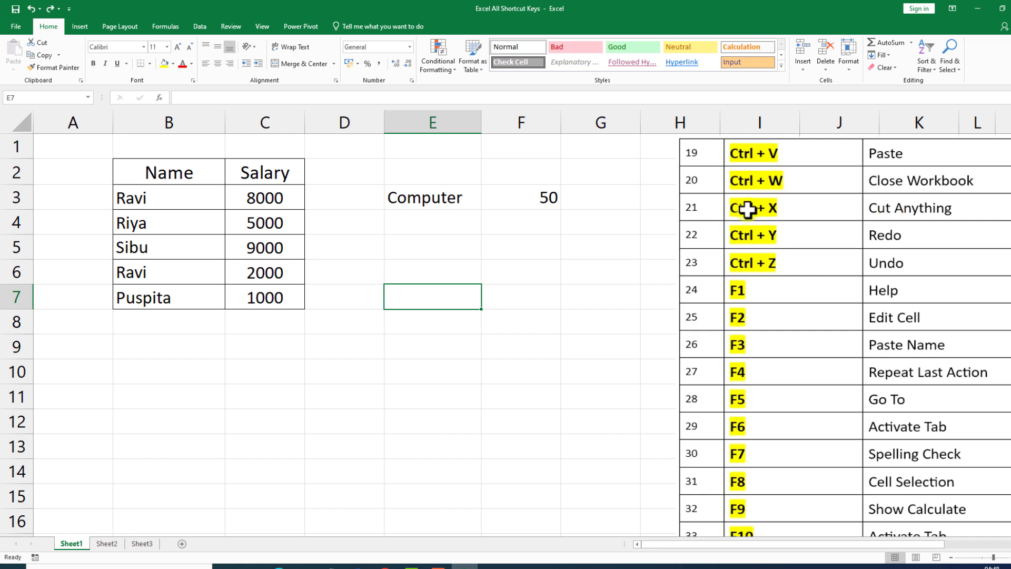
# Cut the word Computer from cell E3 and paste it into E6
pyautogui.click(421, 199)
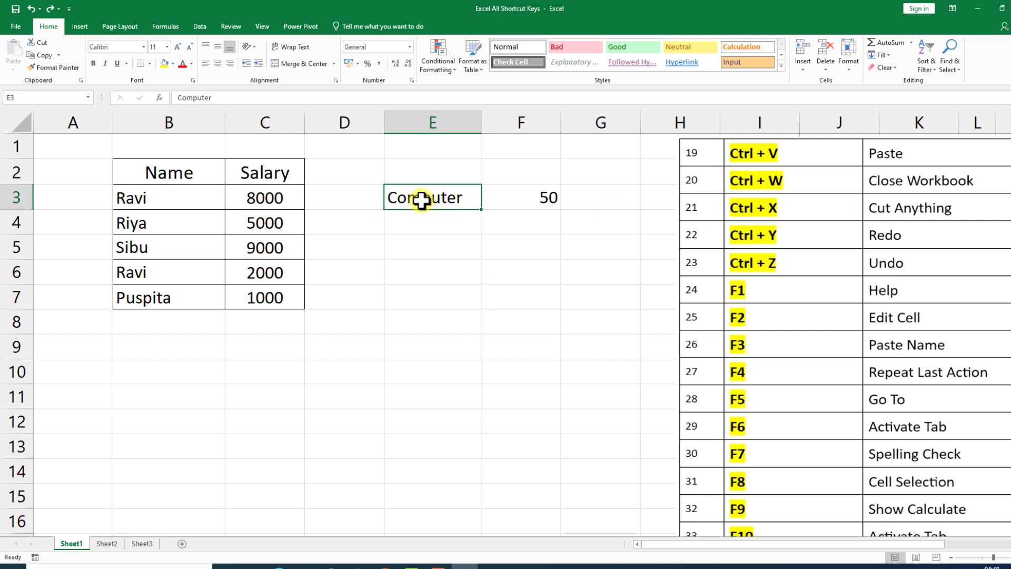
pyautogui.hotkey('ctrl', 'x')
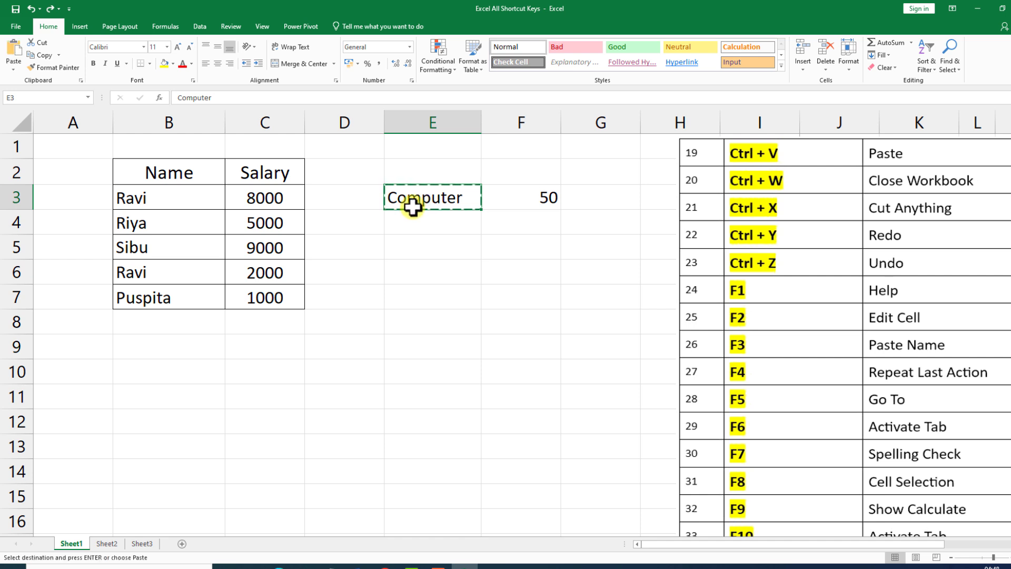
pyautogui.click(404, 275)
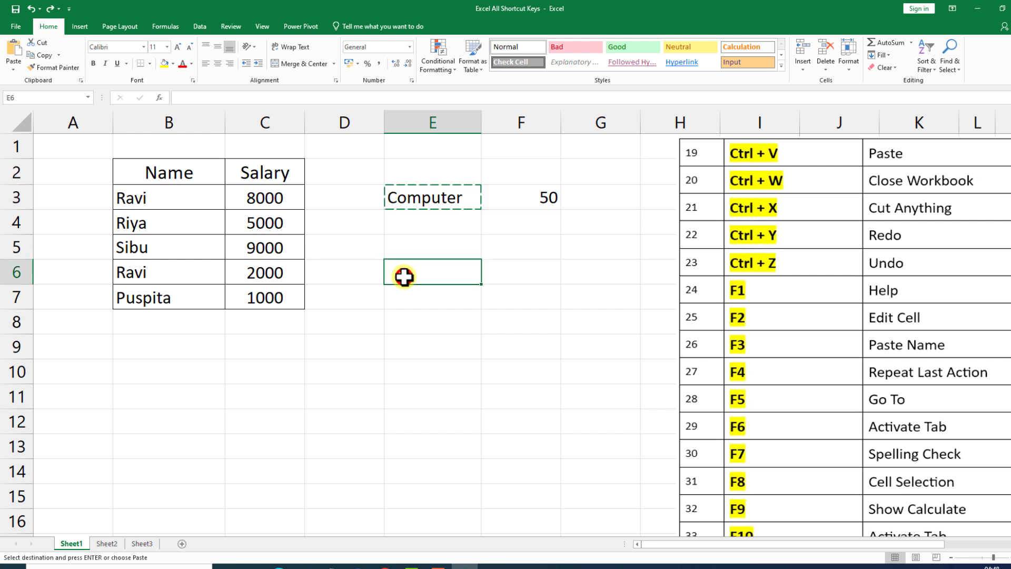
pyautogui.hotkey('ctrl', 'v')
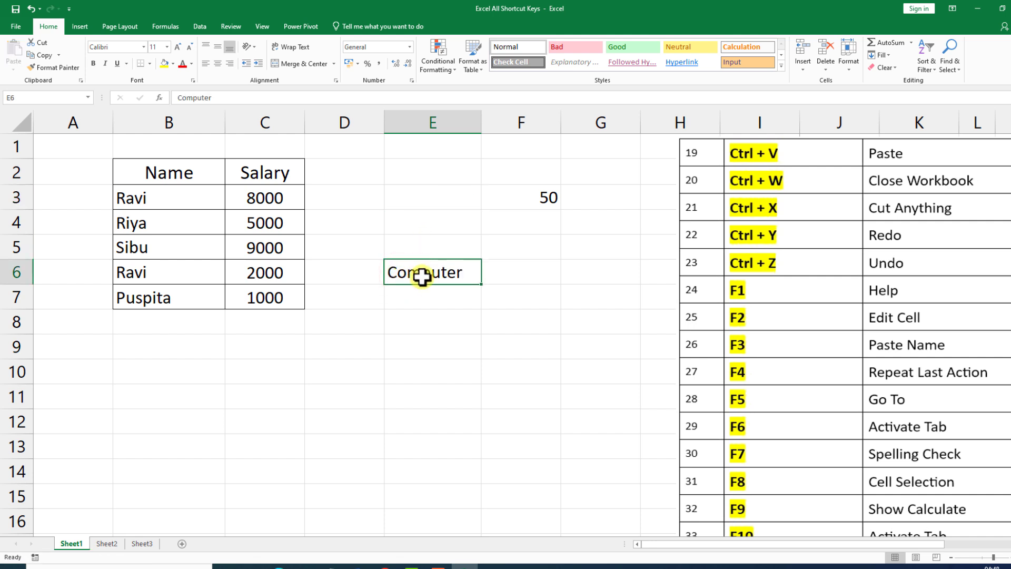
pyautogui.press('Return')
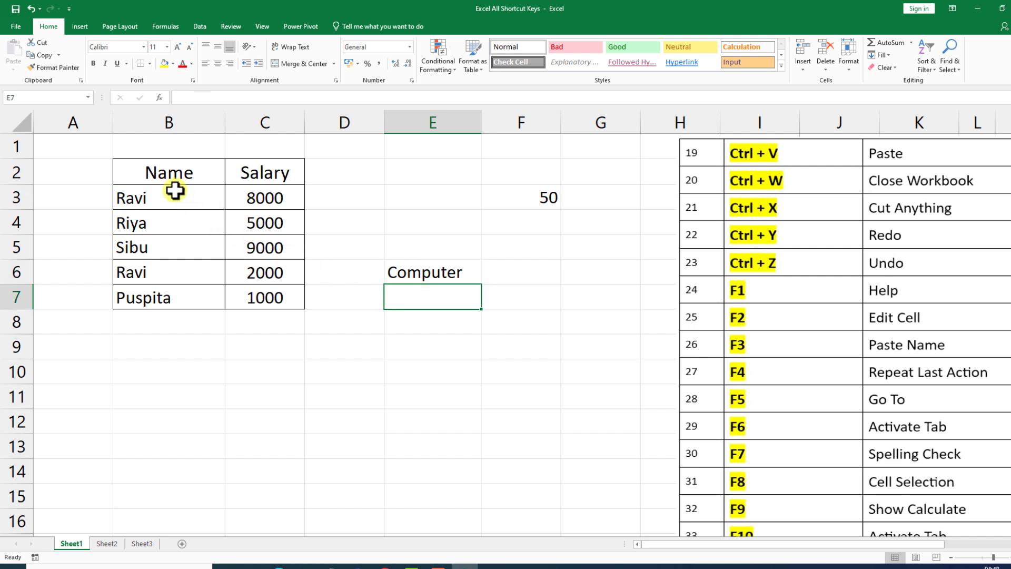
# Cut the Name and Salary table in B2:C7 and paste it at B9, and undo both cut-and-paste moves
pyautogui.moveTo(130, 167); pyautogui.dragTo(270, 296)
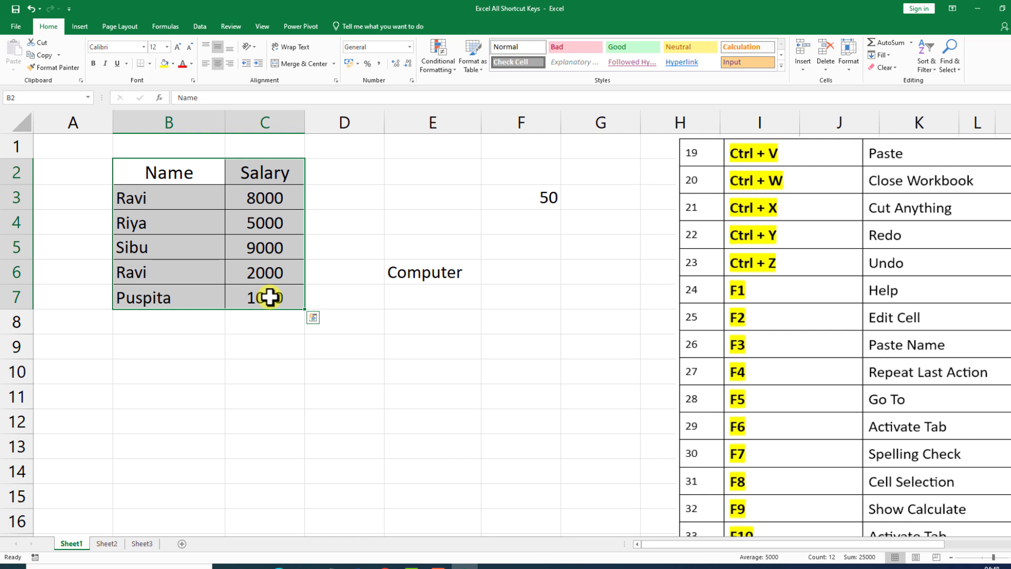
pyautogui.hotkey('ctrl', 'c')
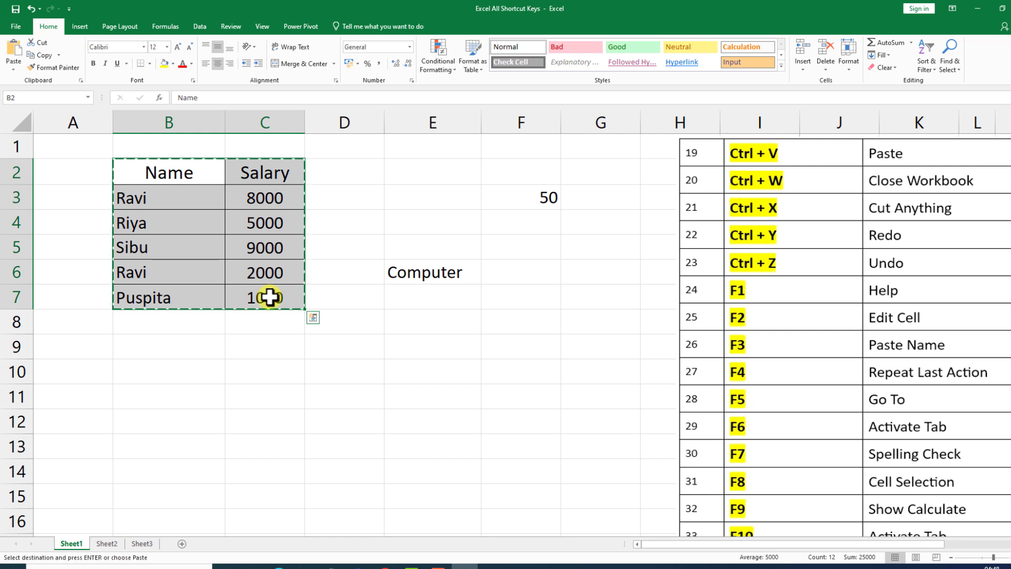
pyautogui.click(146, 354)
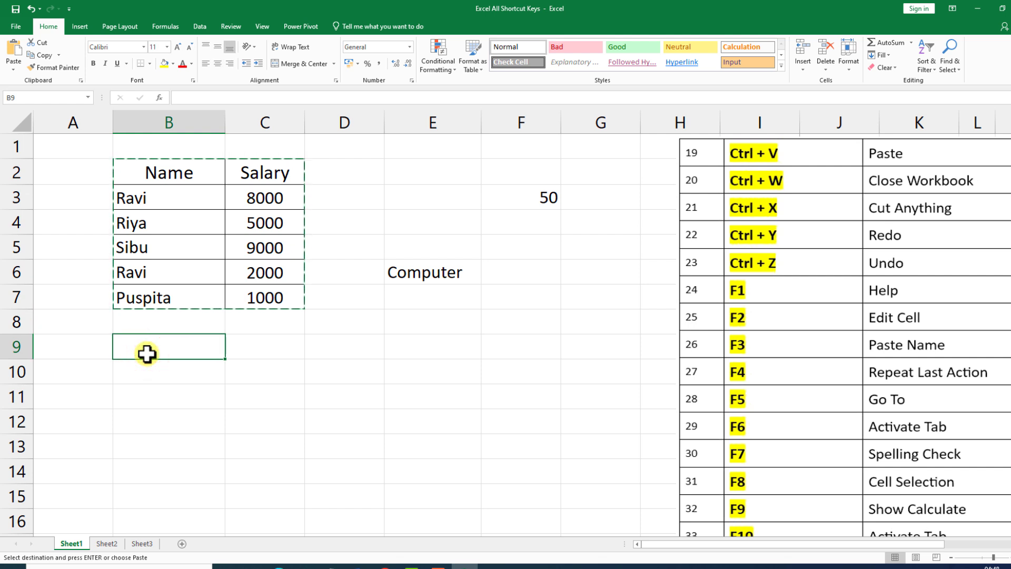
pyautogui.hotkey('ctrl', 'v')
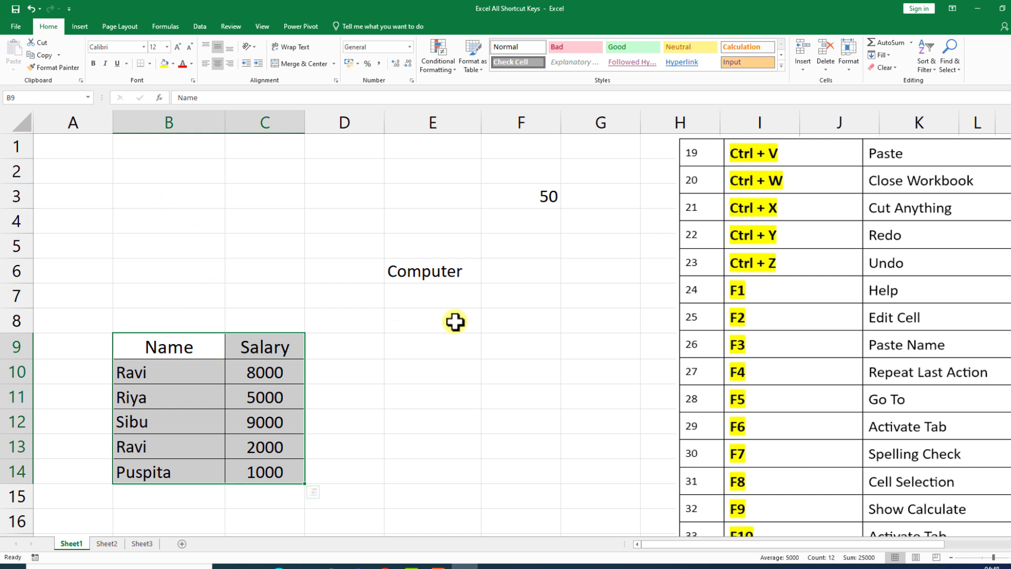
pyautogui.hotkey('ctrl', 'z')
pyautogui.hotkey('ctrl', 'z')
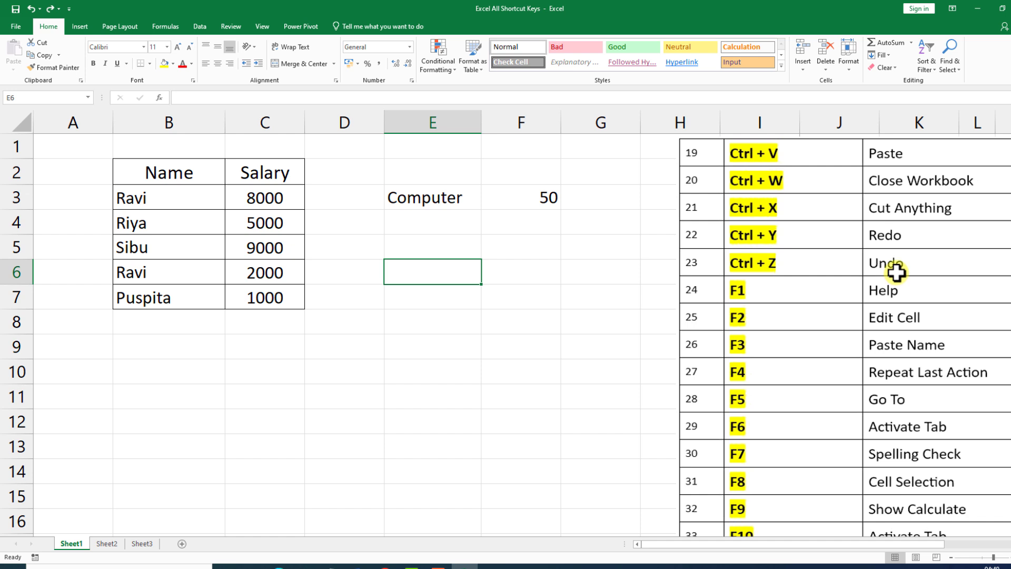
# Clear the word Computer from cell E3, and undo and redo the deletion, finishing with an undo
pyautogui.click(439, 201)
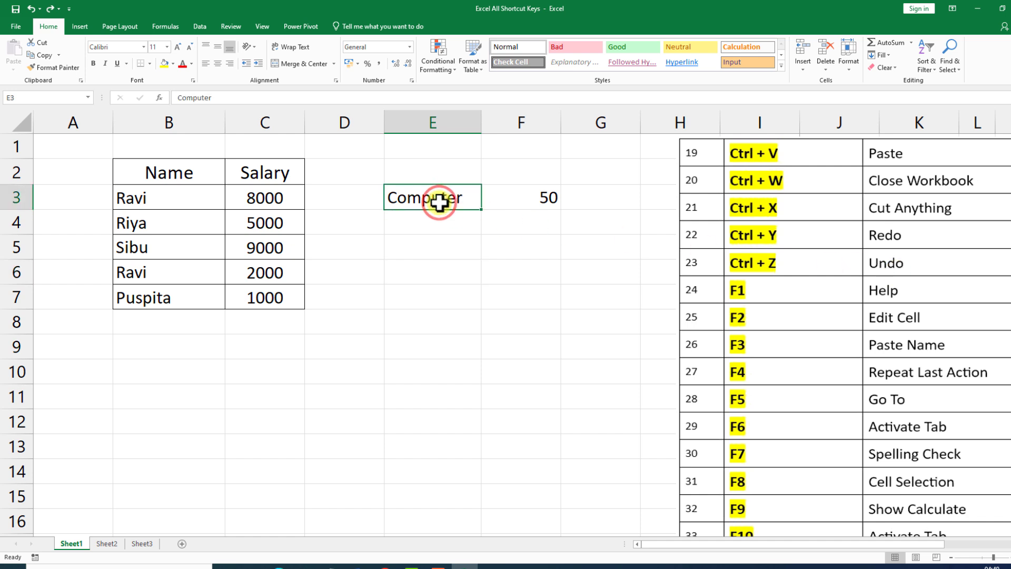
pyautogui.press('Delete')
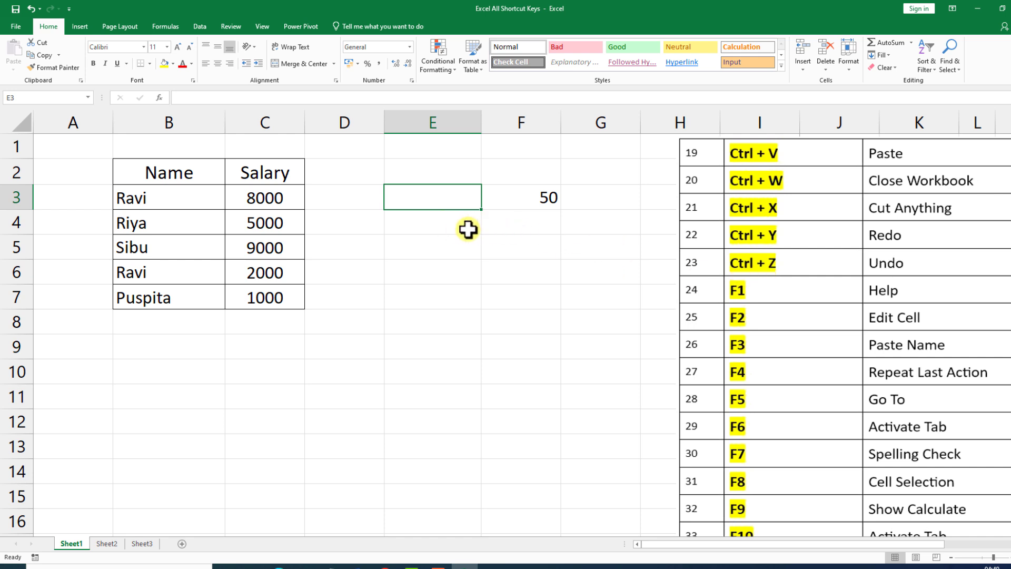
pyautogui.hotkey('ctrl', 'z')
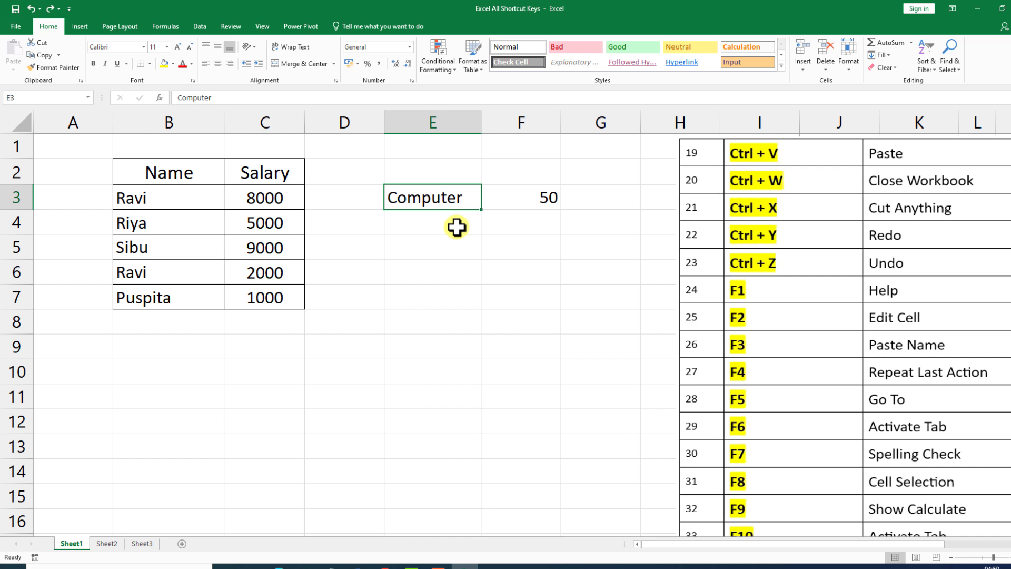
pyautogui.press('Delete')
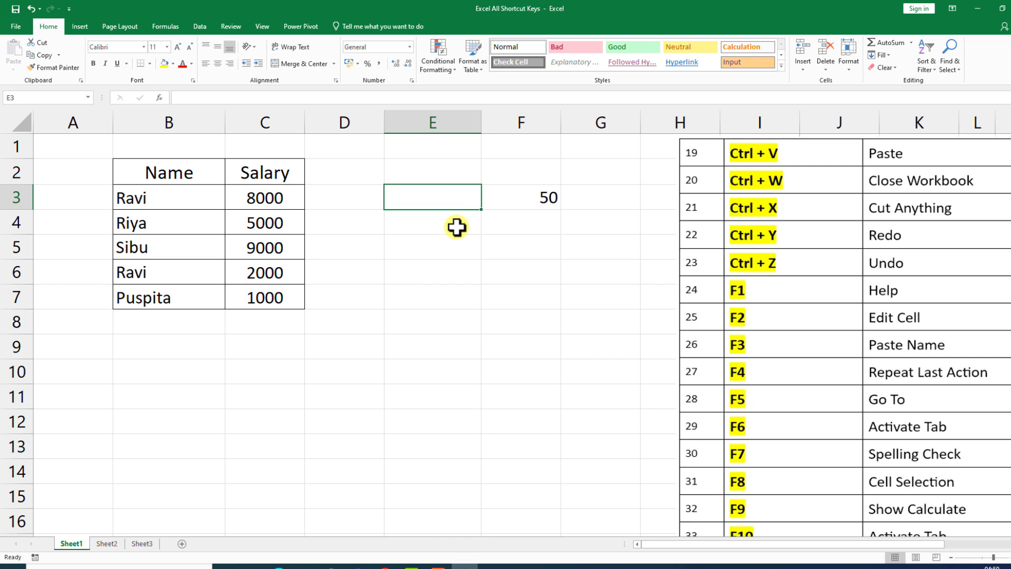
pyautogui.hotkey('ctrl', 'z')
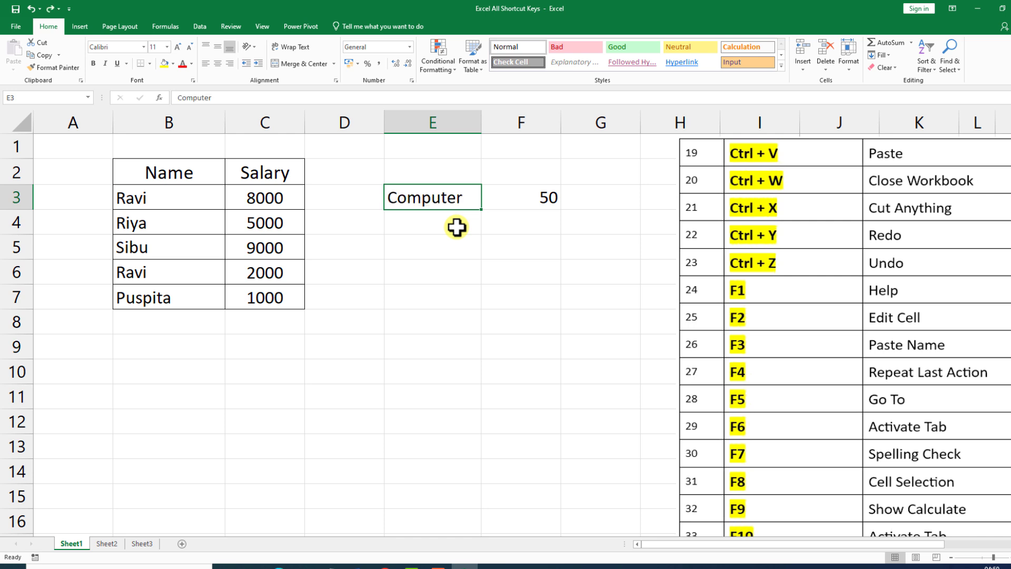
pyautogui.hotkey('ctrl', 'y')
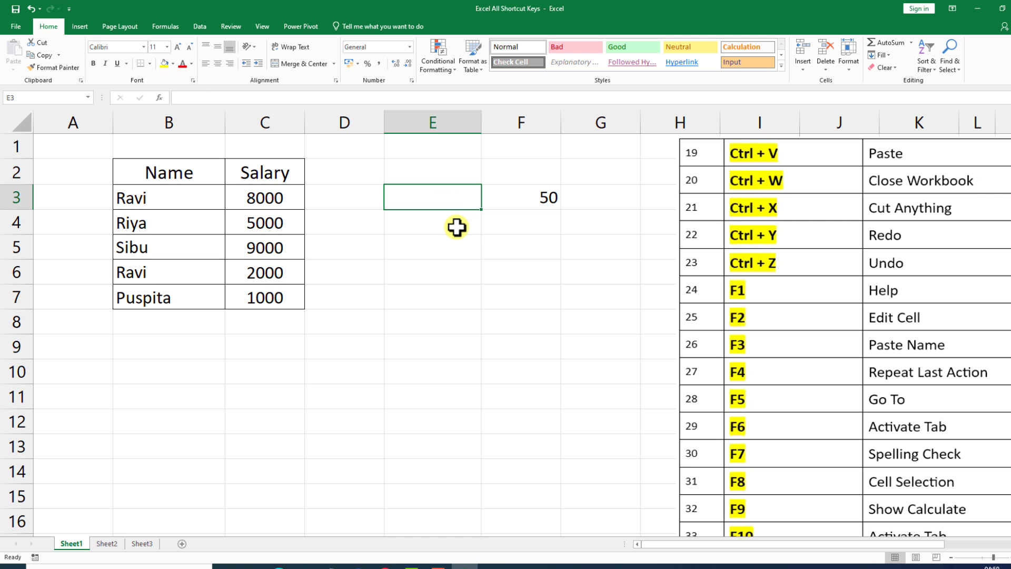
pyautogui.hotkey('ctrl', 'z')
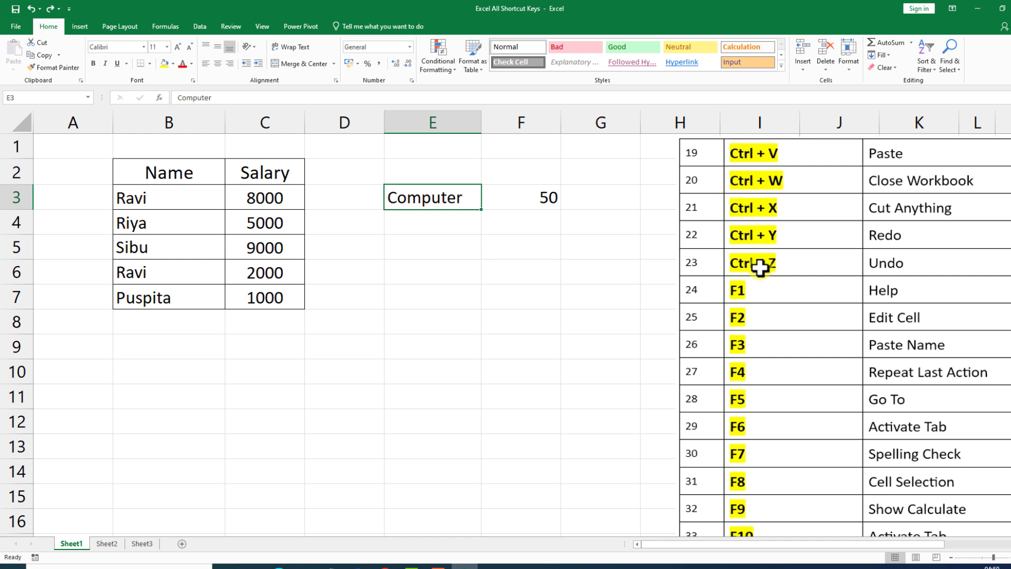
# Apply a red font colour to the salary values in C3:C7, and undo and redo the change
pyautogui.click(222, 196)
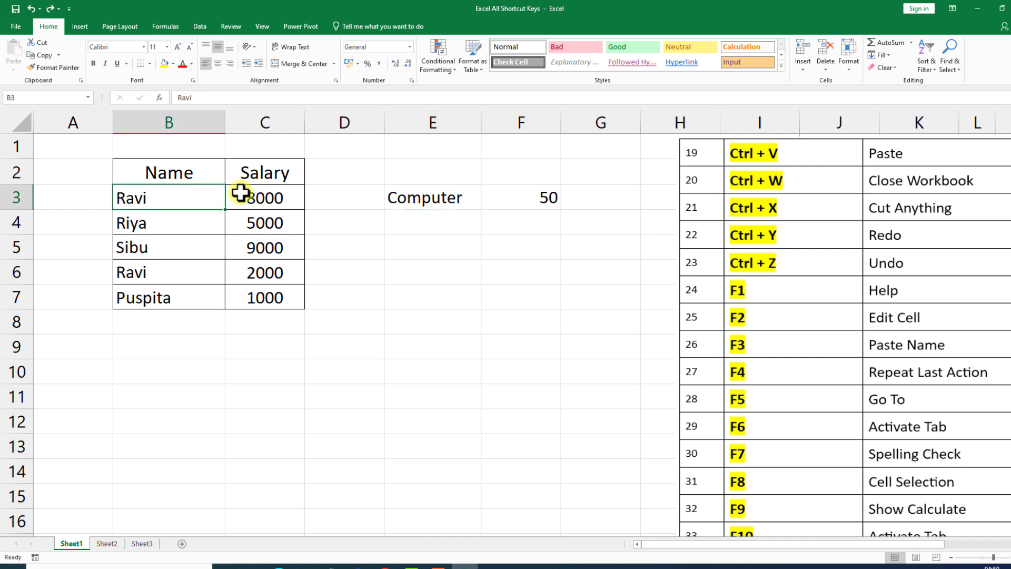
pyautogui.moveTo(241, 194); pyautogui.dragTo(267, 296)
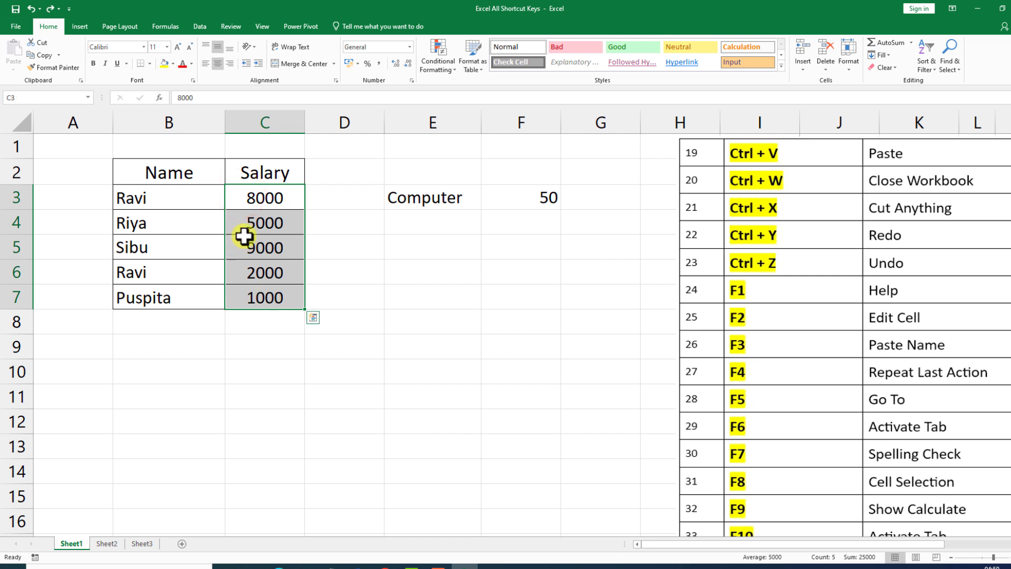
pyautogui.click(182, 63)
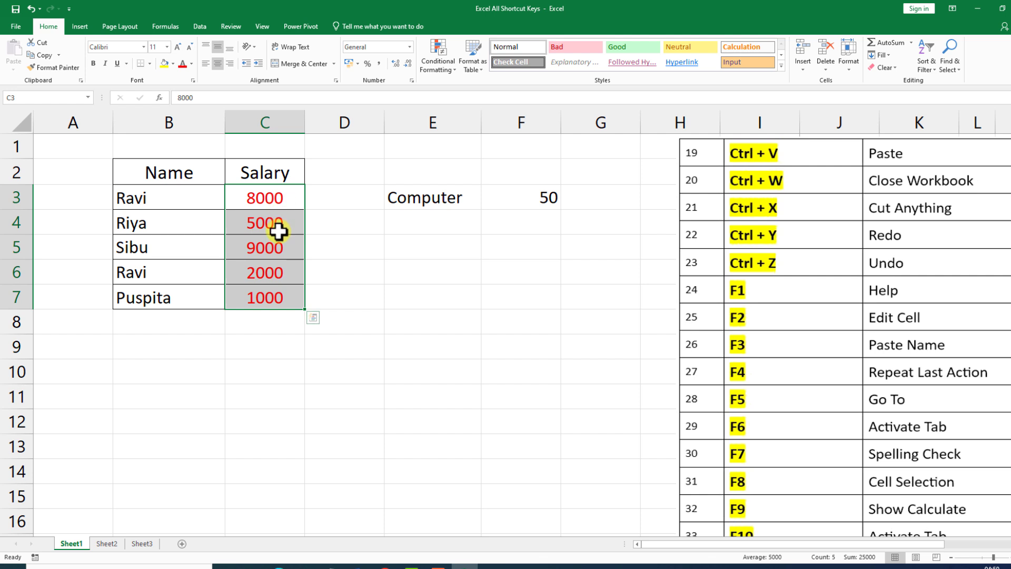
pyautogui.hotkey('ctrl', 'z')
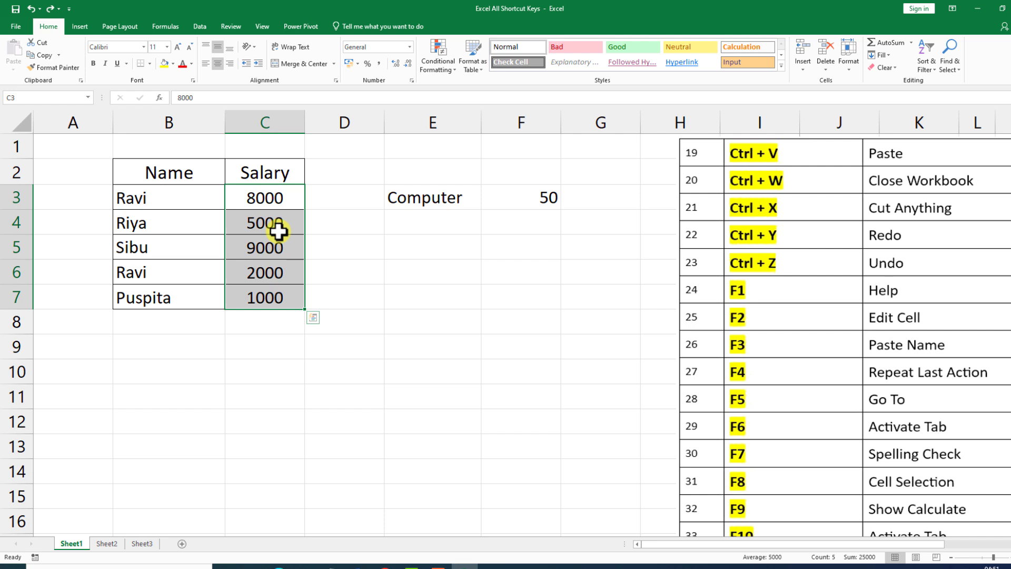
pyautogui.hotkey('ctrl', 'y')
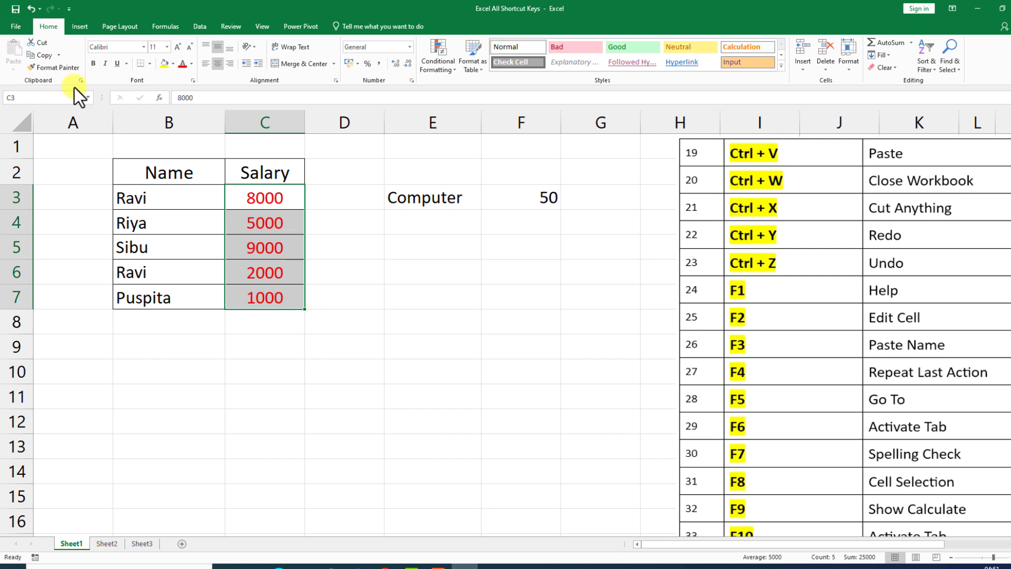
# Repeatedly undo and redo the red font colour on the salary values, finishing with an undo
pyautogui.click(30, 9)
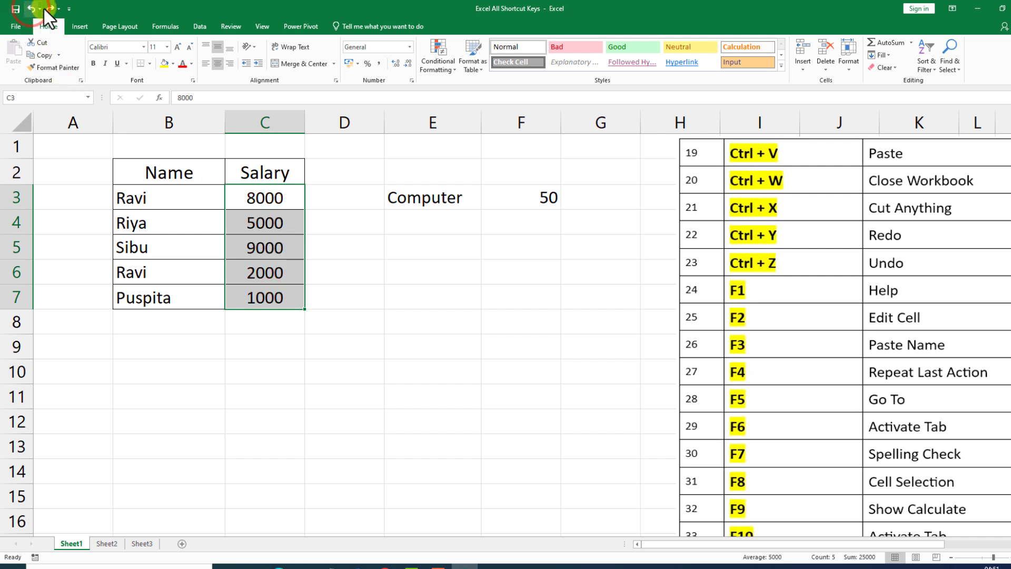
pyautogui.click(50, 9)
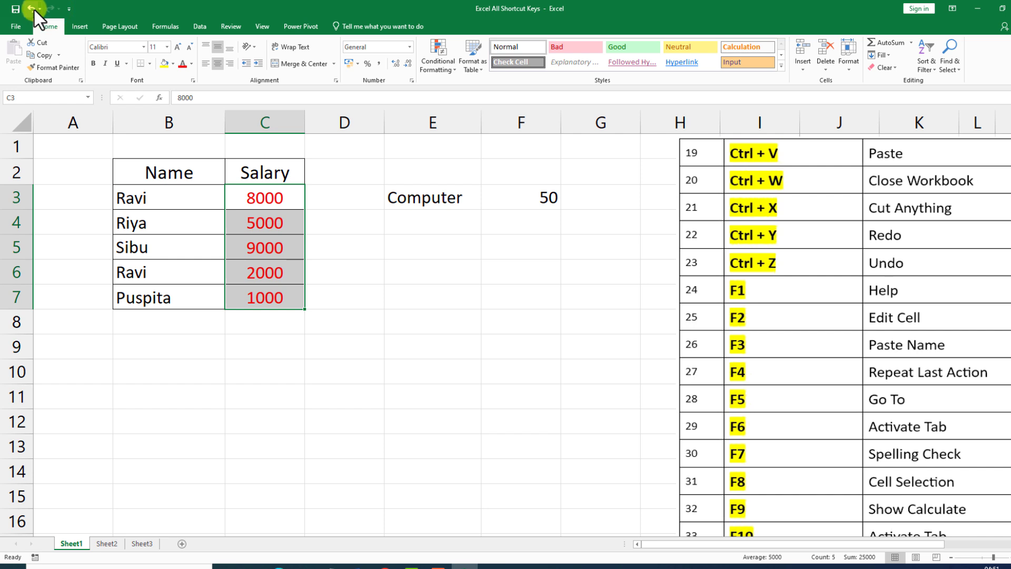
pyautogui.click(33, 9)
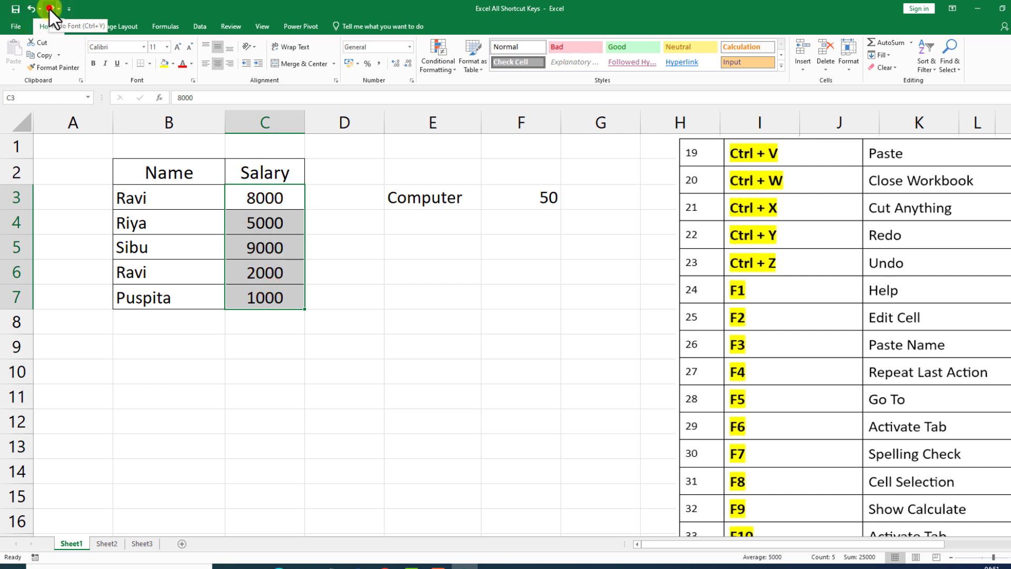
pyautogui.click(50, 8)
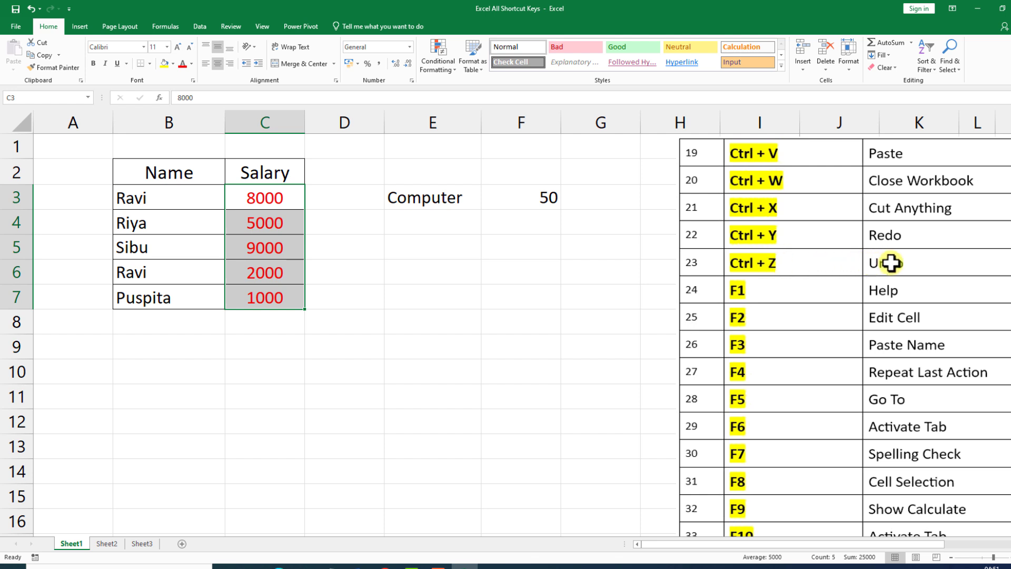
pyautogui.hotkey('ctrl', 'z')
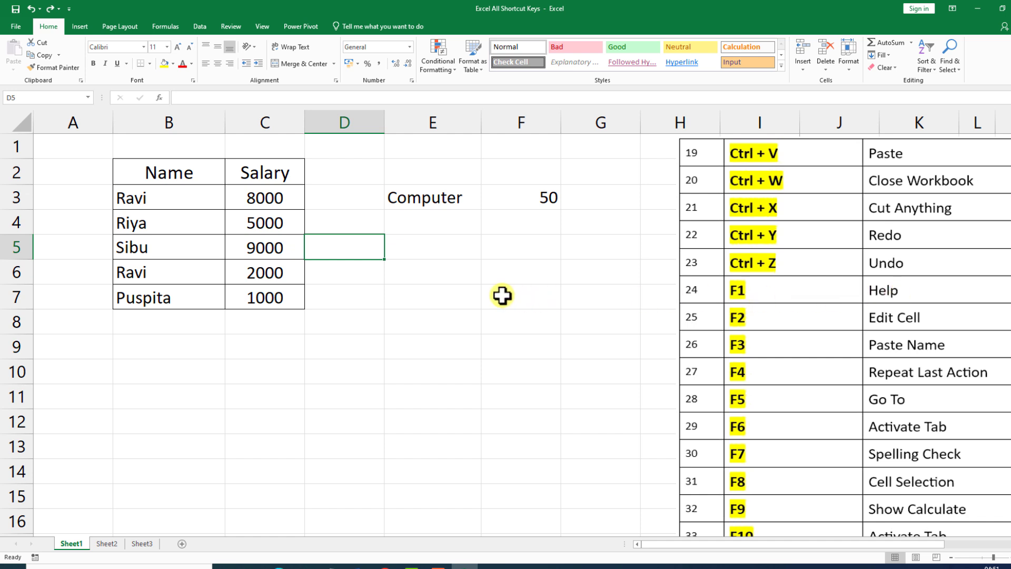
# Open Help, search it for "insert table", and close Help
pyautogui.press('F1')
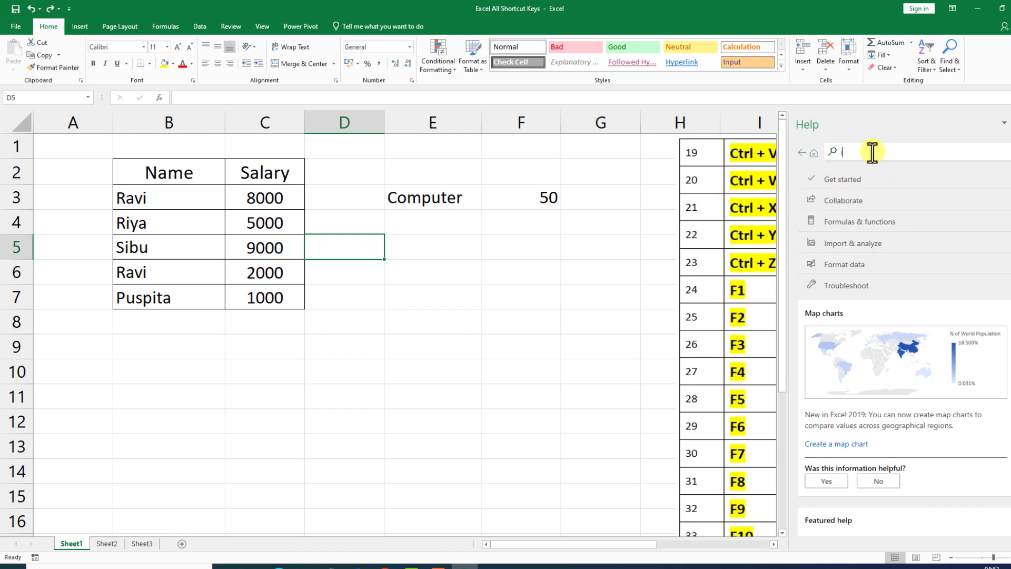
pyautogui.write('nsert')
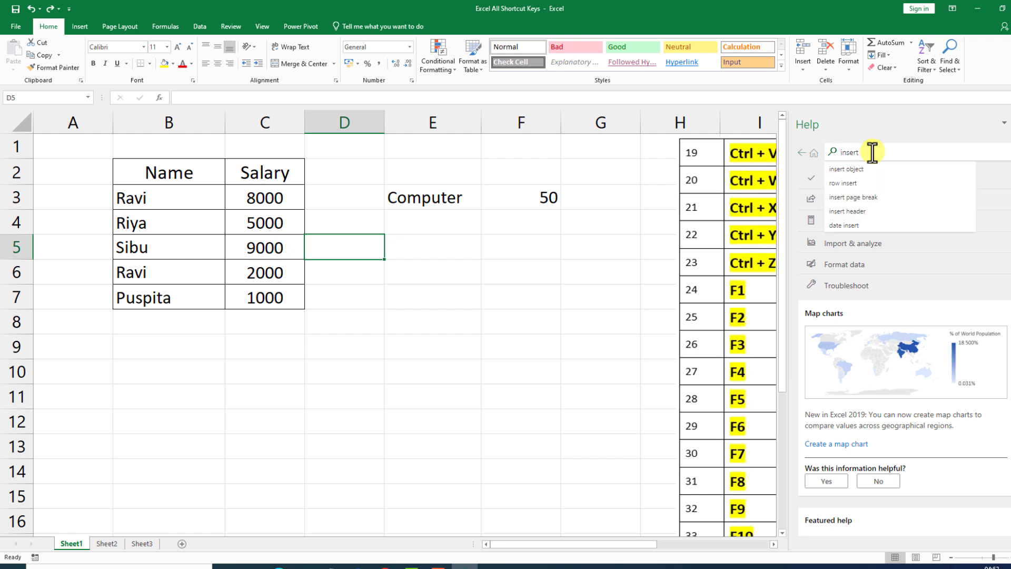
pyautogui.write(' table')
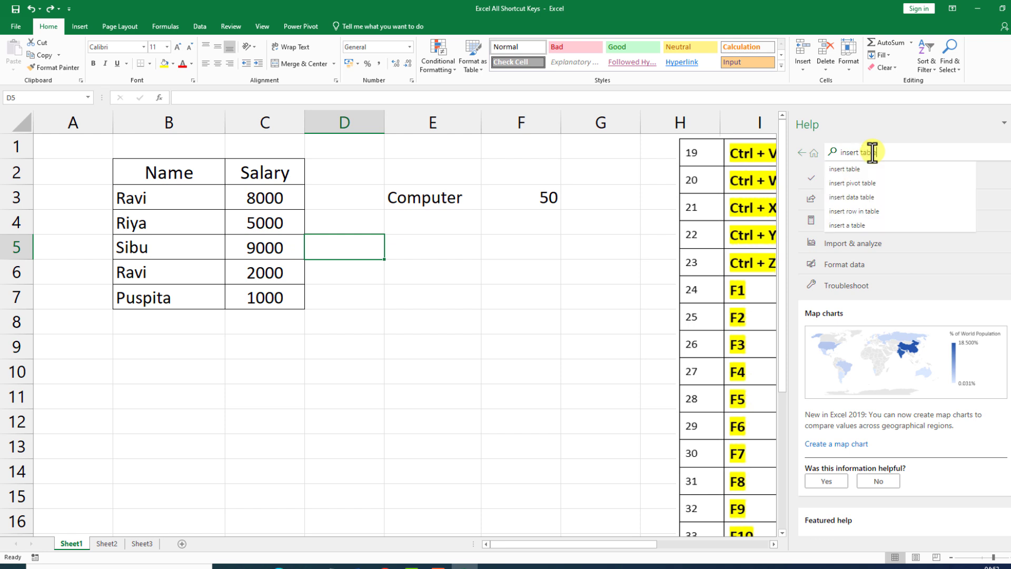
pyautogui.click(846, 170)
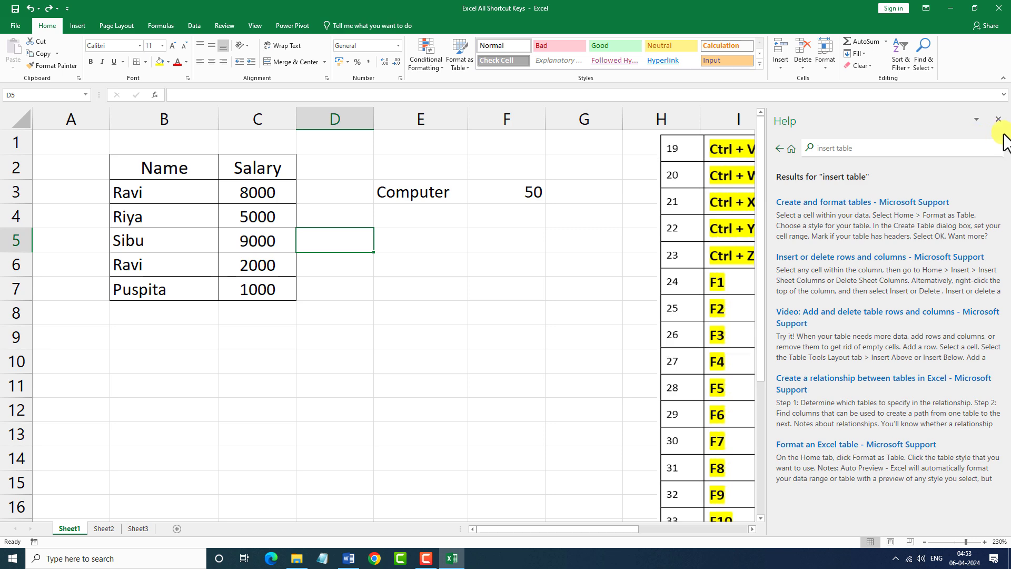
pyautogui.click(998, 119)
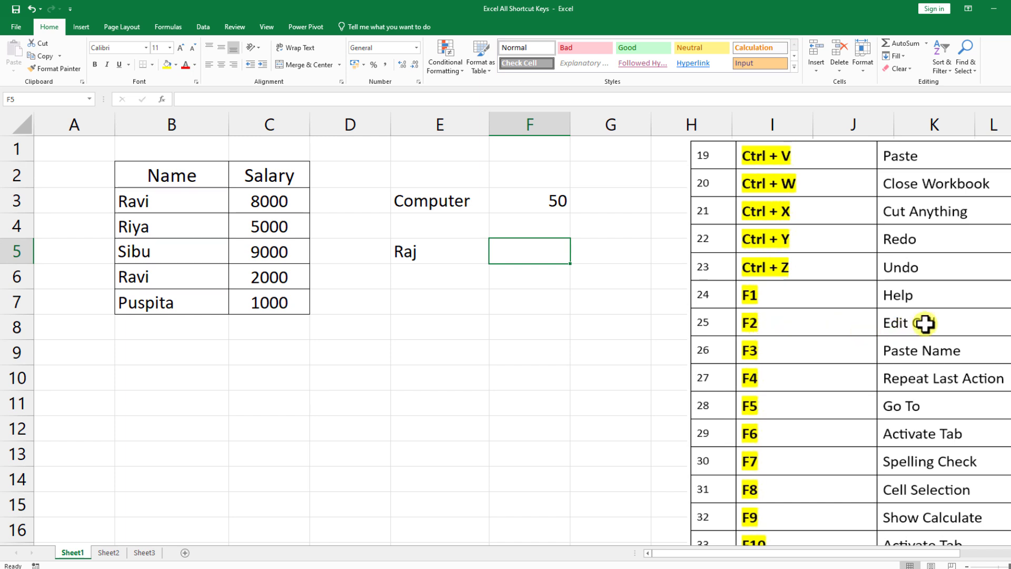
# Replace the value in cell F3, beside the word Computer, with 800
pyautogui.click(552, 202)
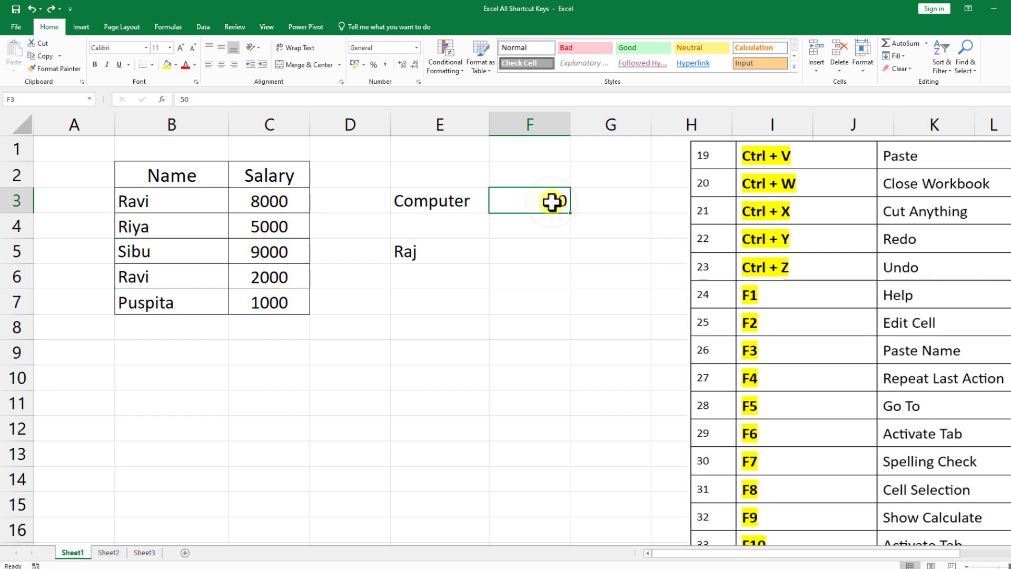
pyautogui.write('800')
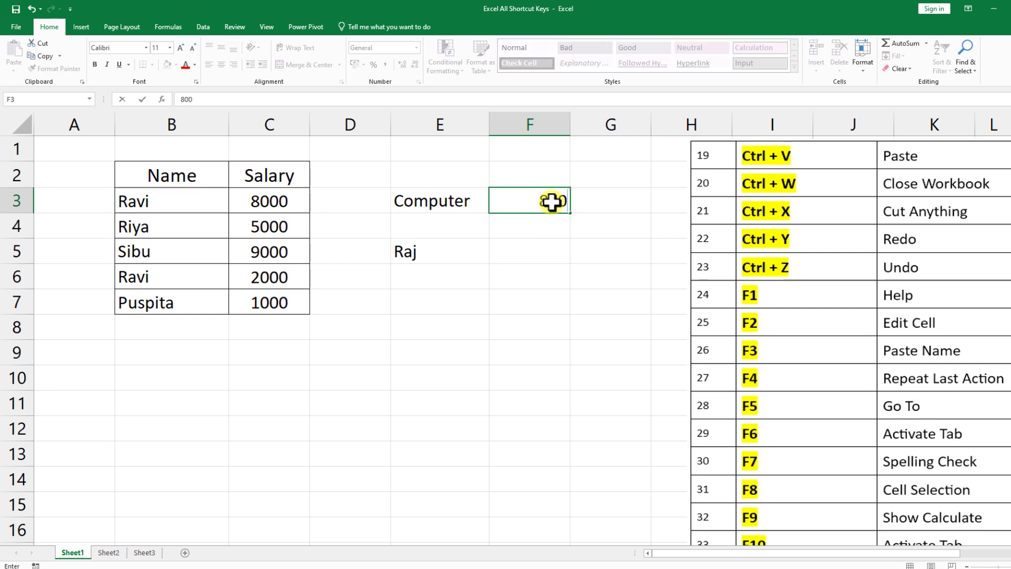
pyautogui.click(526, 250)
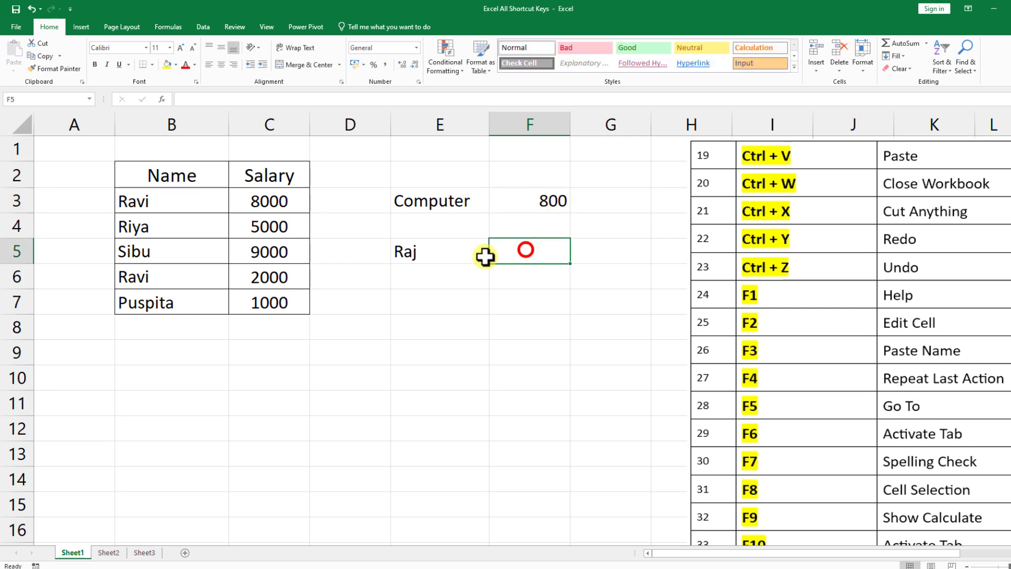
# Edit the name in cell E5 in place to append a surname after the first name
pyautogui.click(427, 253)
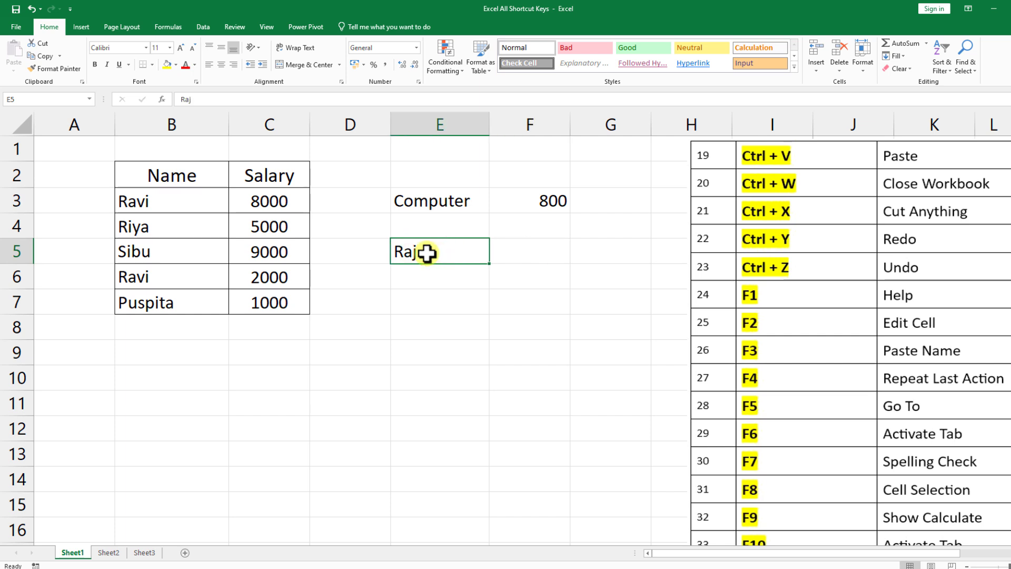
pyautogui.press('F2')
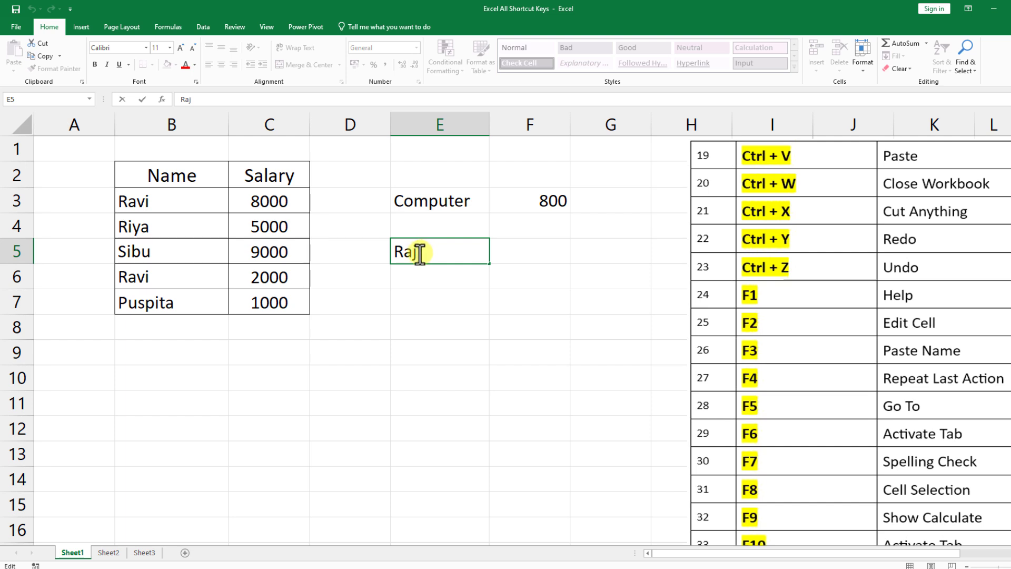
pyautogui.write('kumar')
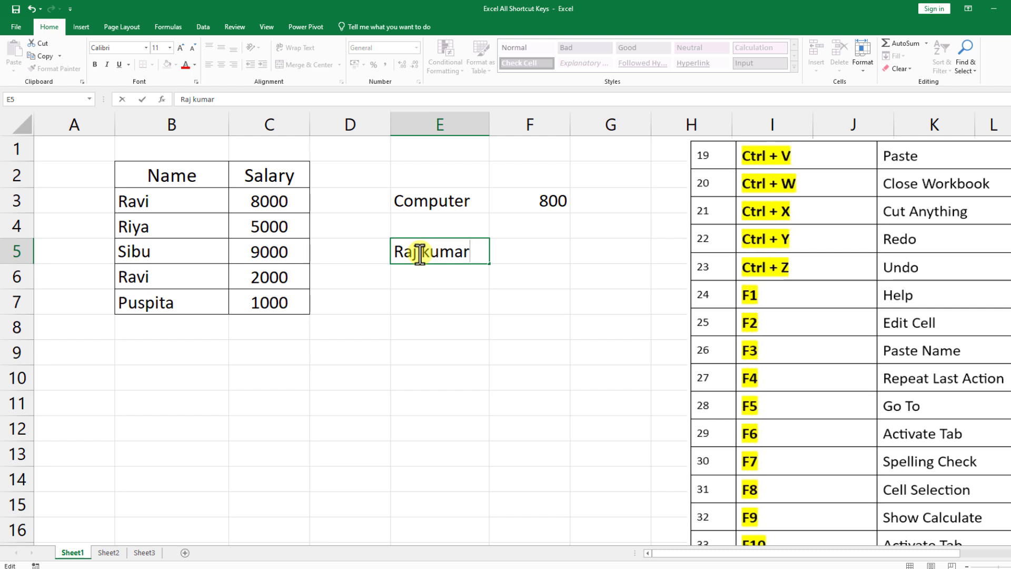
pyautogui.press('Return')
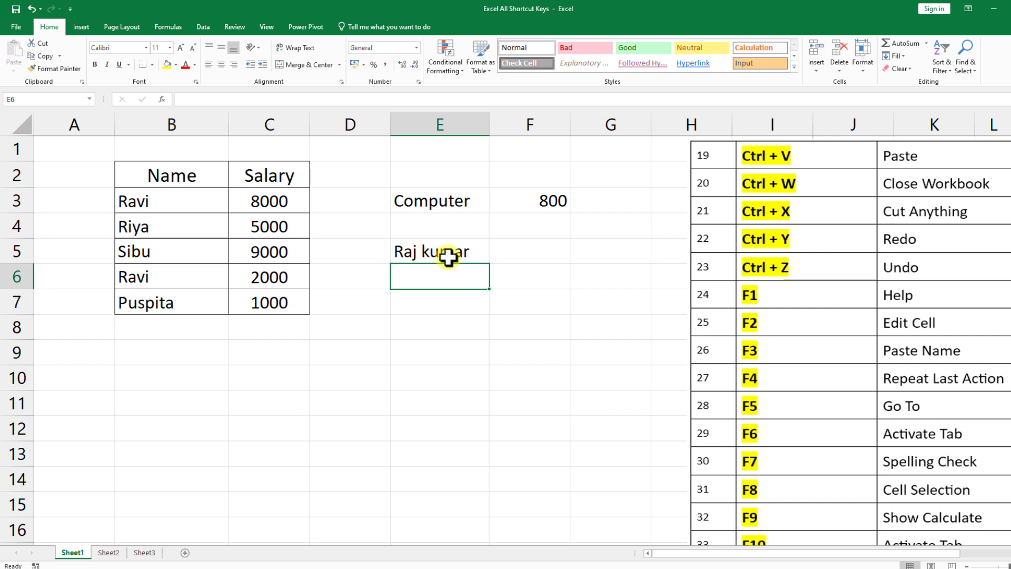
# Open cell E3, containing the word Computer, for in-cell editing
pyautogui.click(451, 201)
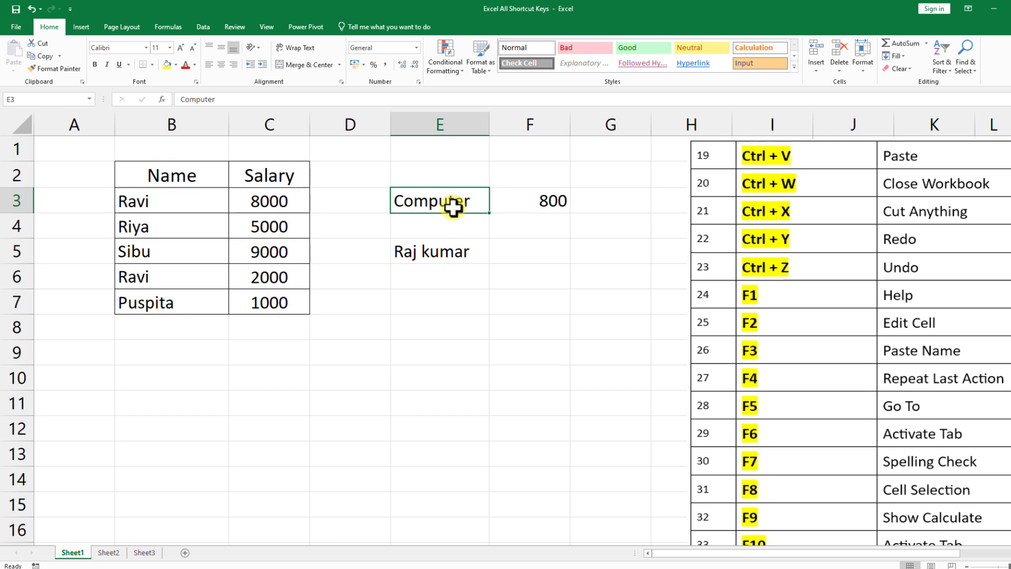
pyautogui.press('F2')
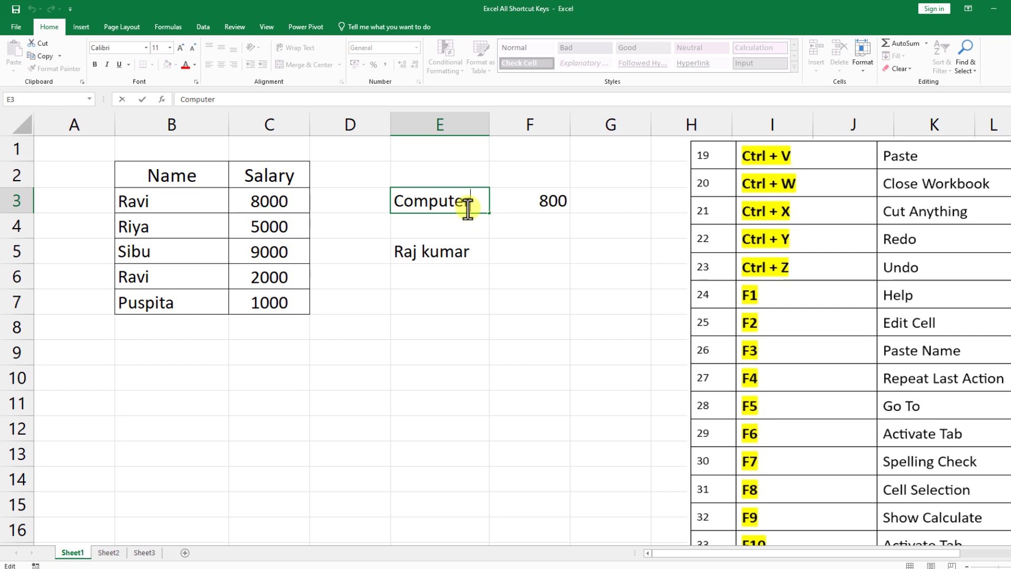
pyautogui.click(519, 232)
# Replace the value in cell F3 with 555, and reopen the cell for editing to append 88
pyautogui.click(535, 200)
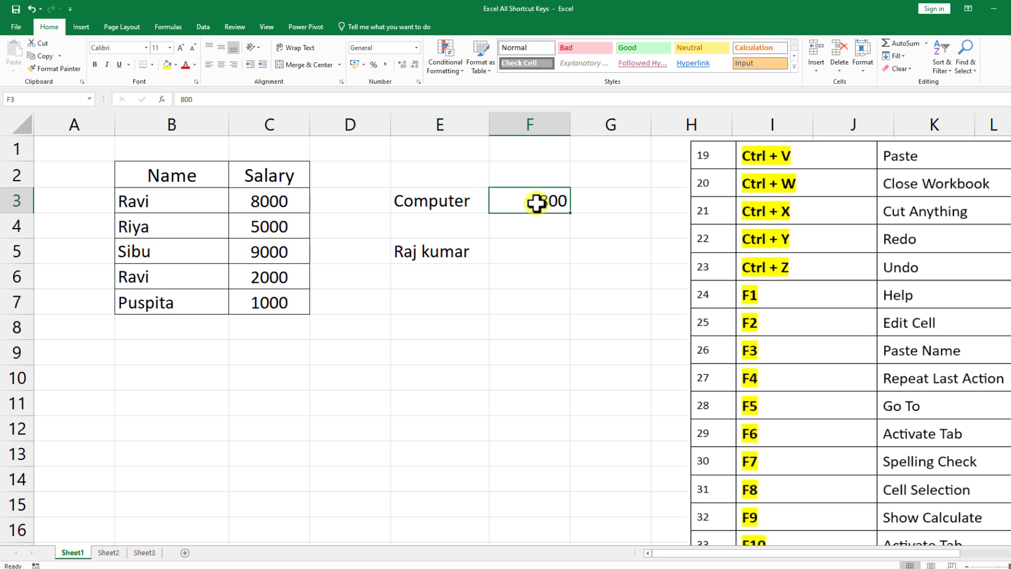
pyautogui.write('555')
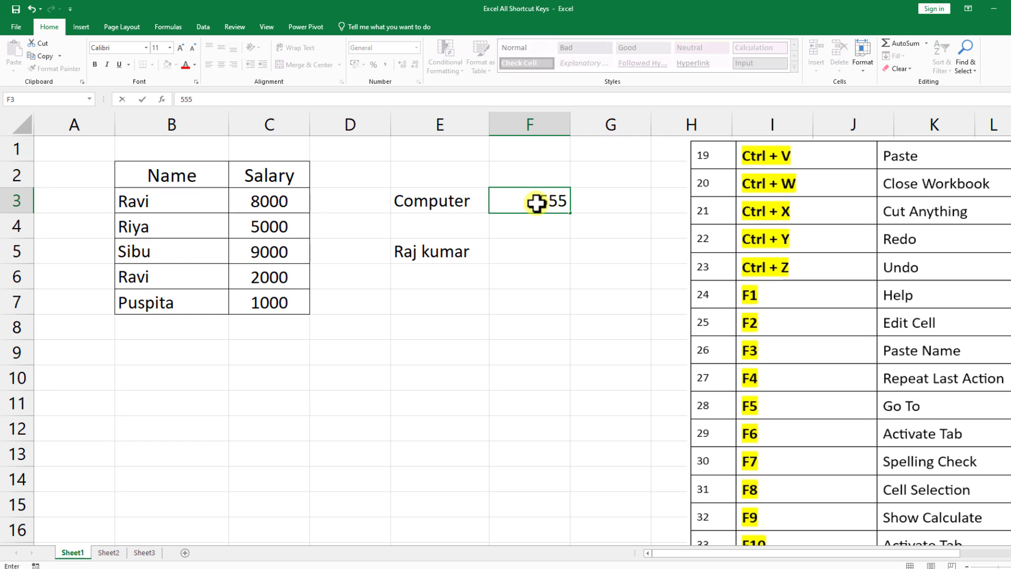
pyautogui.press('Return')
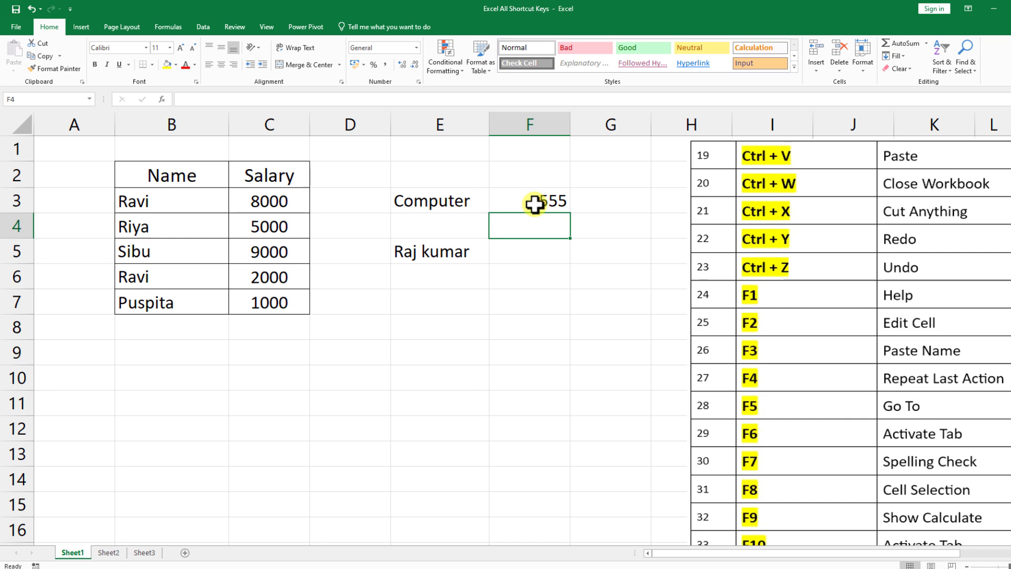
pyautogui.click(535, 204)
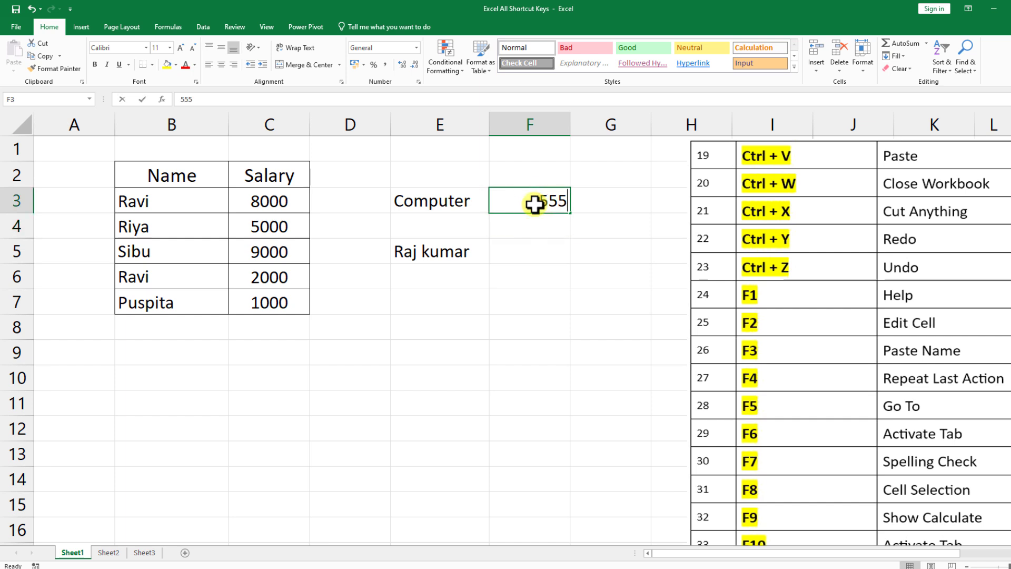
pyautogui.press('F2')
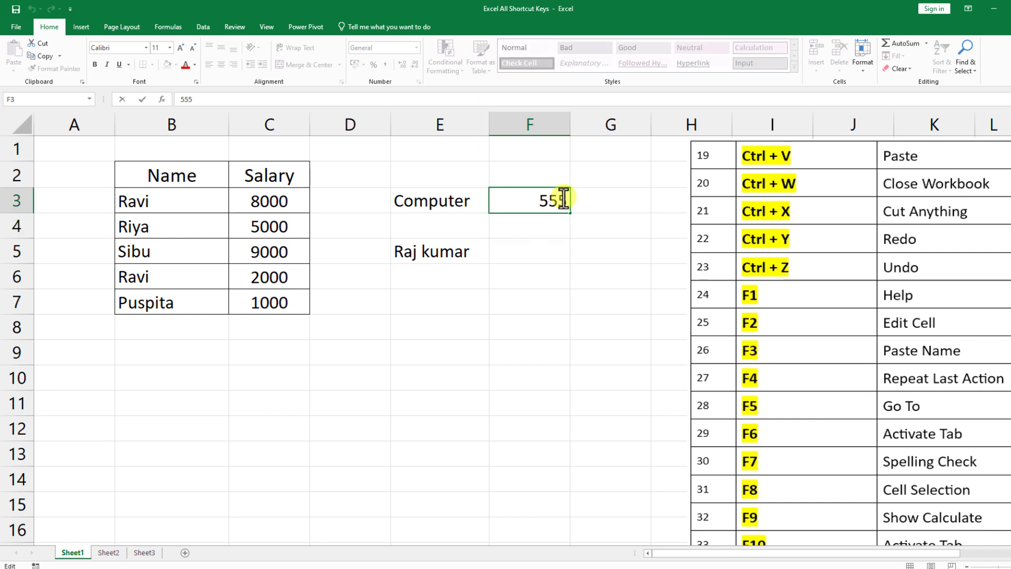
pyautogui.write('88')
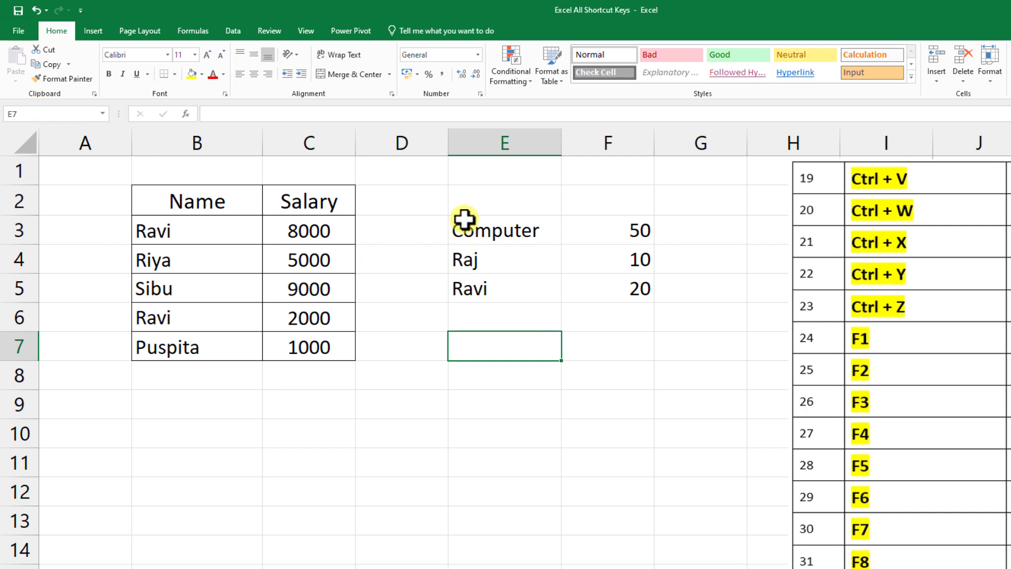
# Define the workbook-level name Computer for the range E3:F5
pyautogui.moveTo(487, 221); pyautogui.dragTo(605, 282)
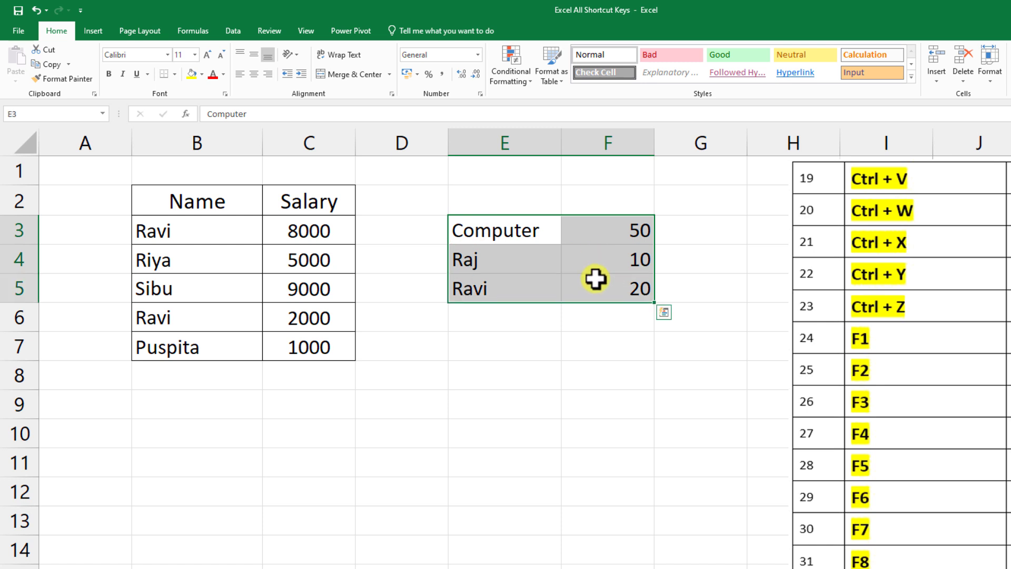
pyautogui.rightClick(569, 251)
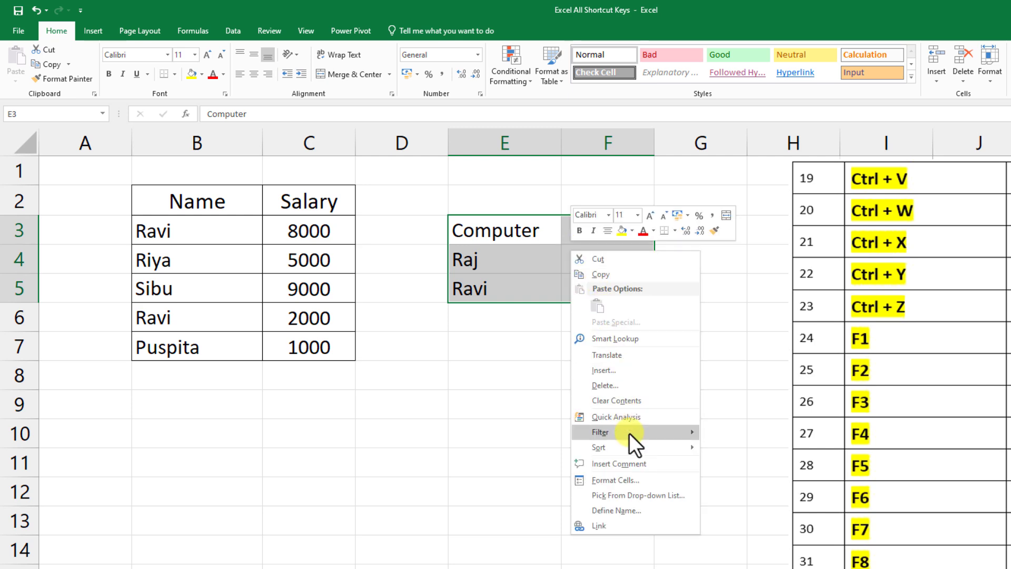
pyautogui.click(620, 511)
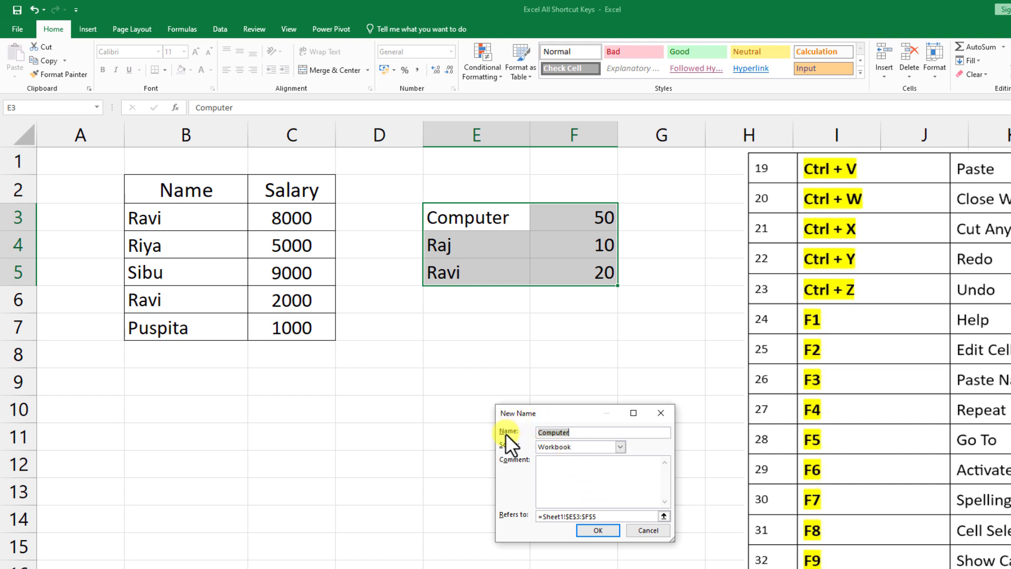
pyautogui.click(597, 531)
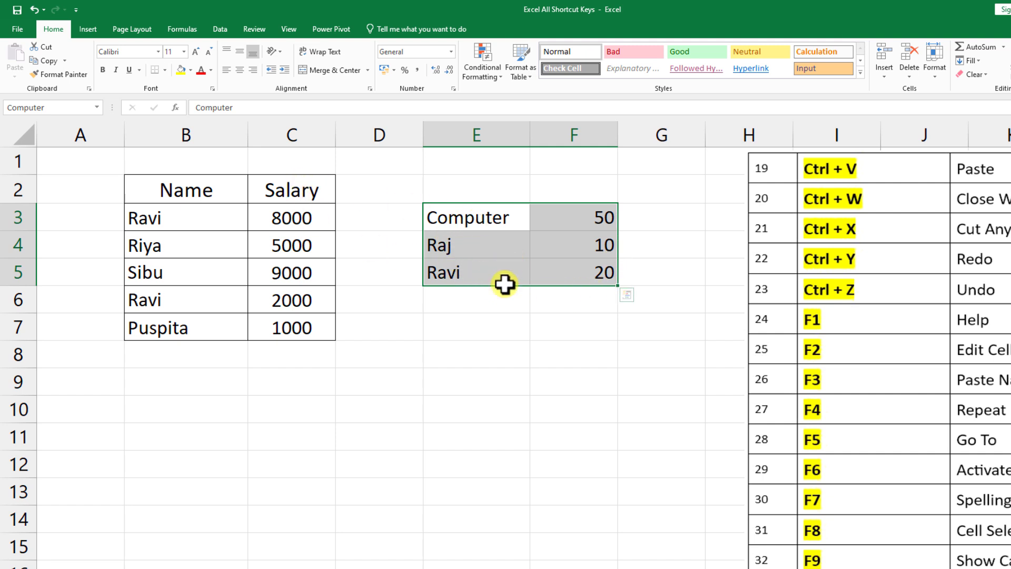
# Open Paste Name for the empty cell E7, select the name Computer, and close the dialog
pyautogui.click(462, 333)
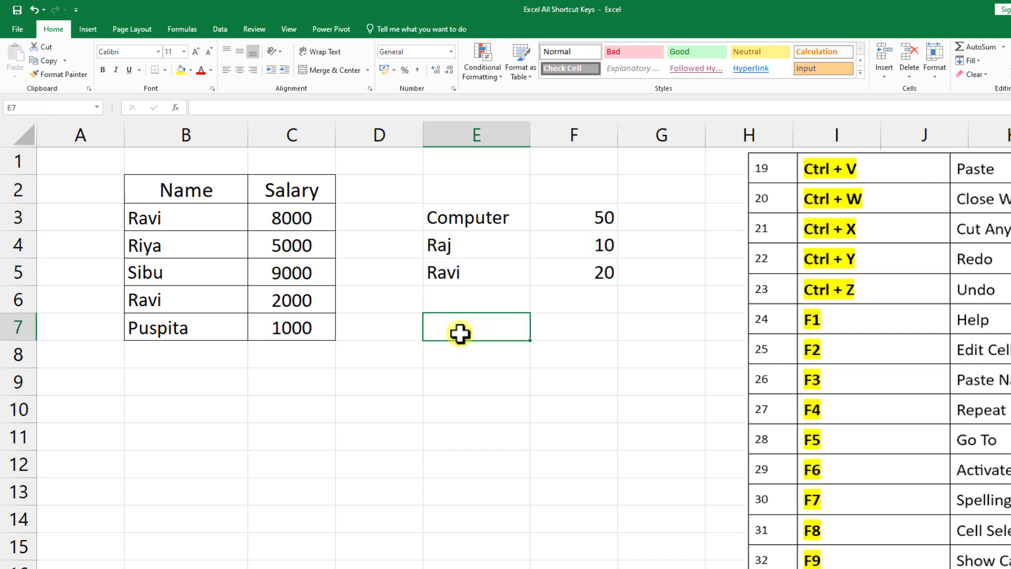
pyautogui.press('F3')
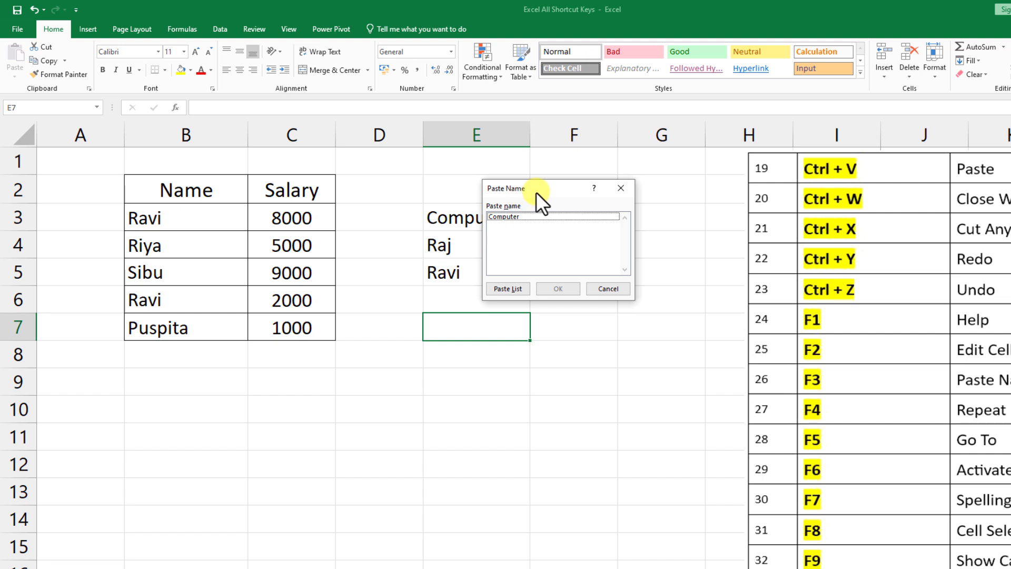
pyautogui.click(513, 216)
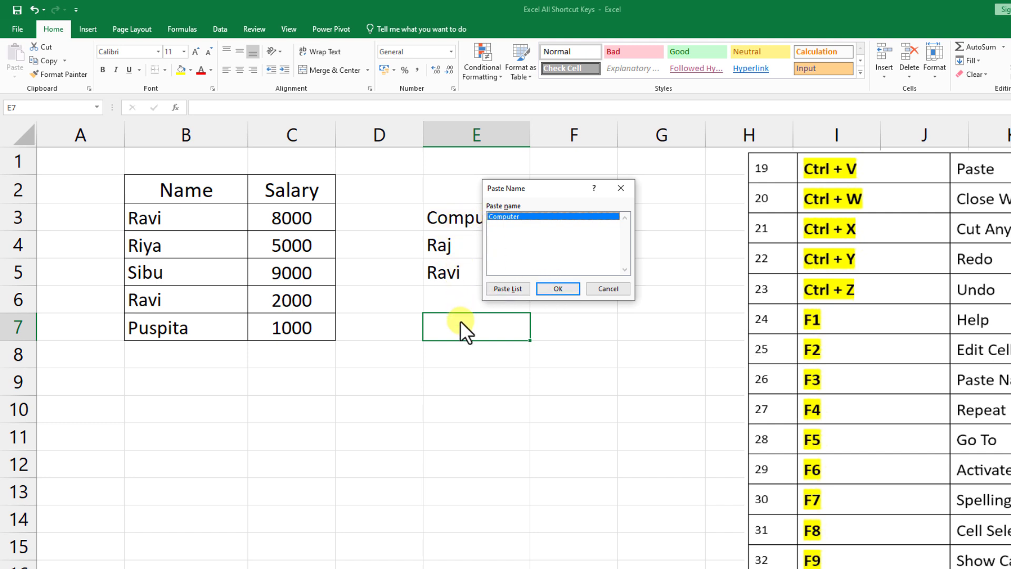
pyautogui.click(596, 289)
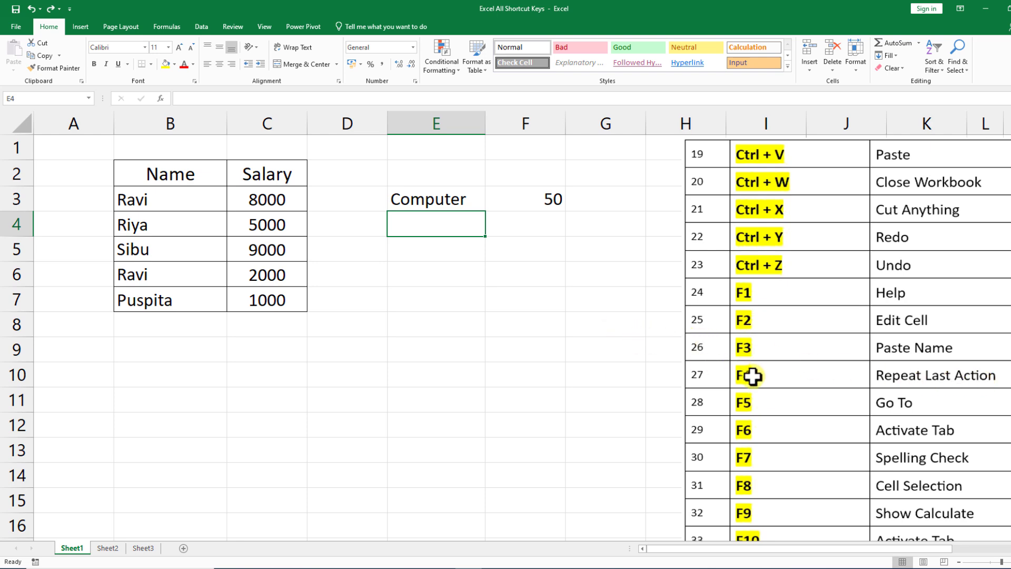
# Bold the word Computer in E3, and repeat the bold formatting on F3 and the Name and Salary headers in B2 and C2
pyautogui.click(436, 200)
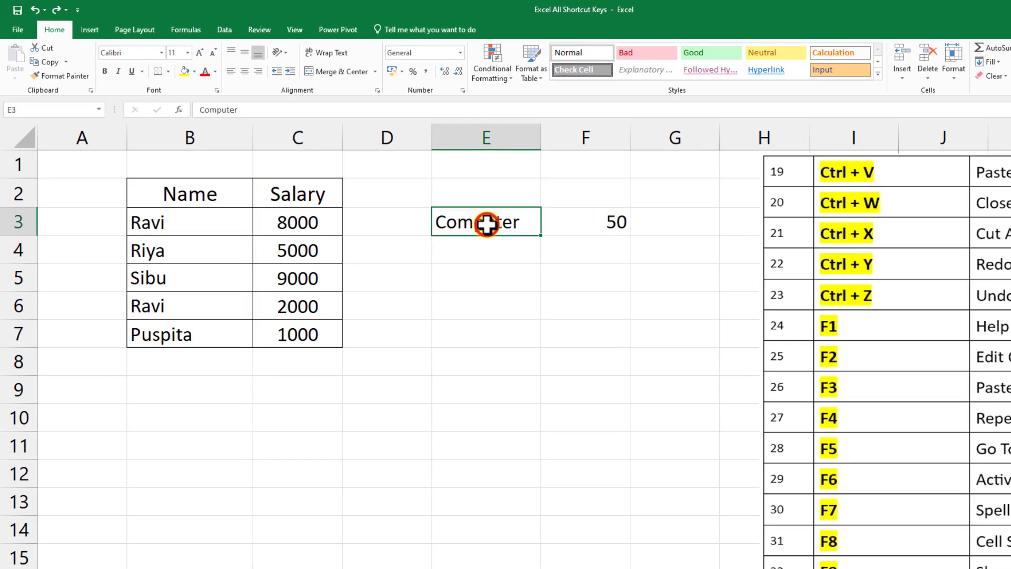
pyautogui.click(101, 69)
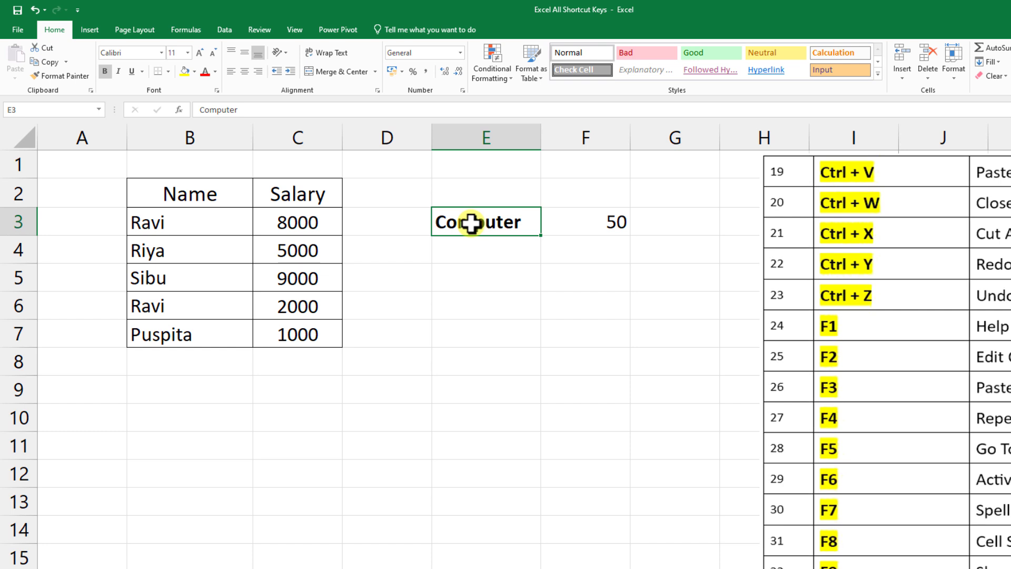
pyautogui.click(592, 227)
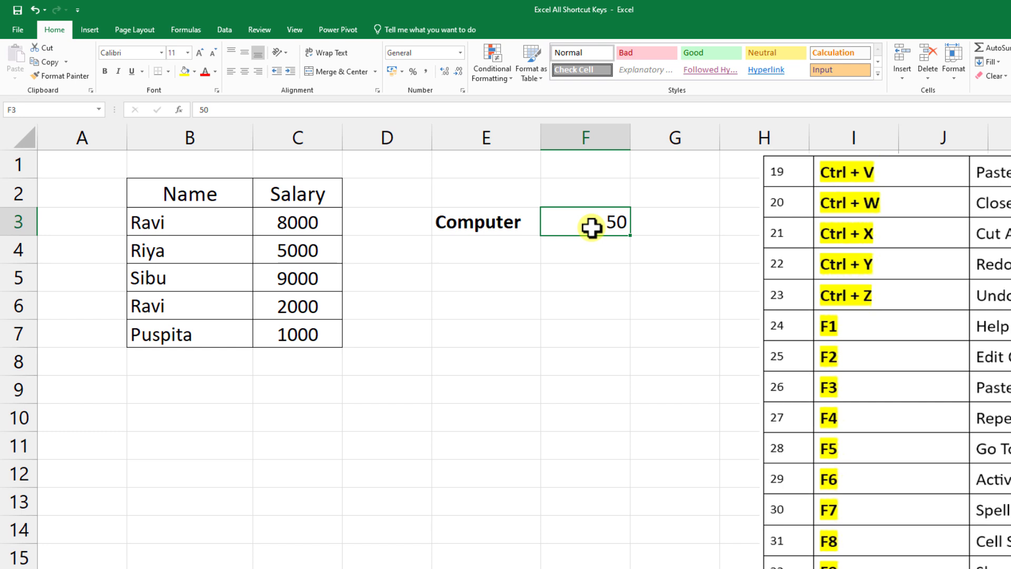
pyautogui.hotkey('ctrl', 'b')
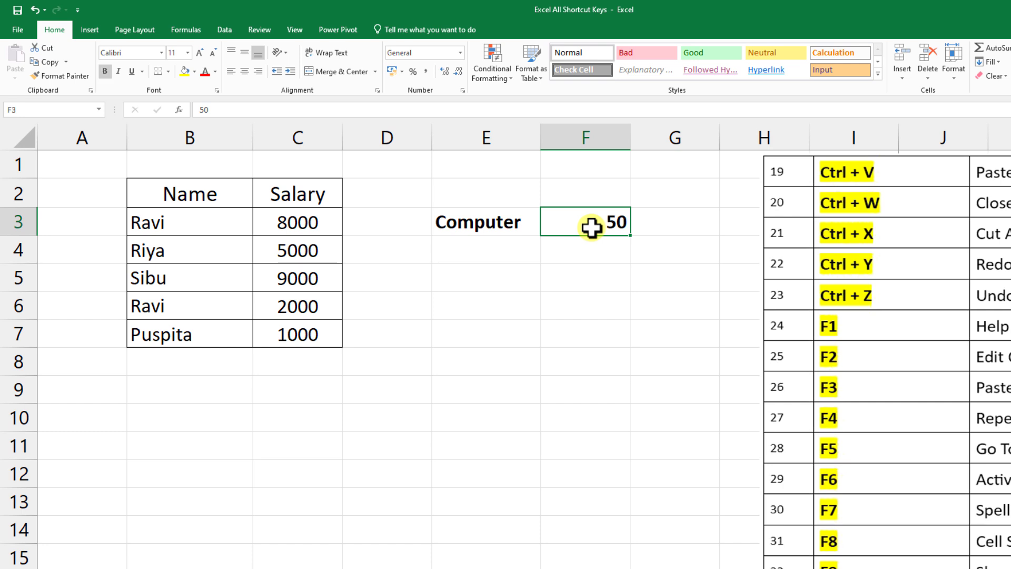
pyautogui.click(188, 199)
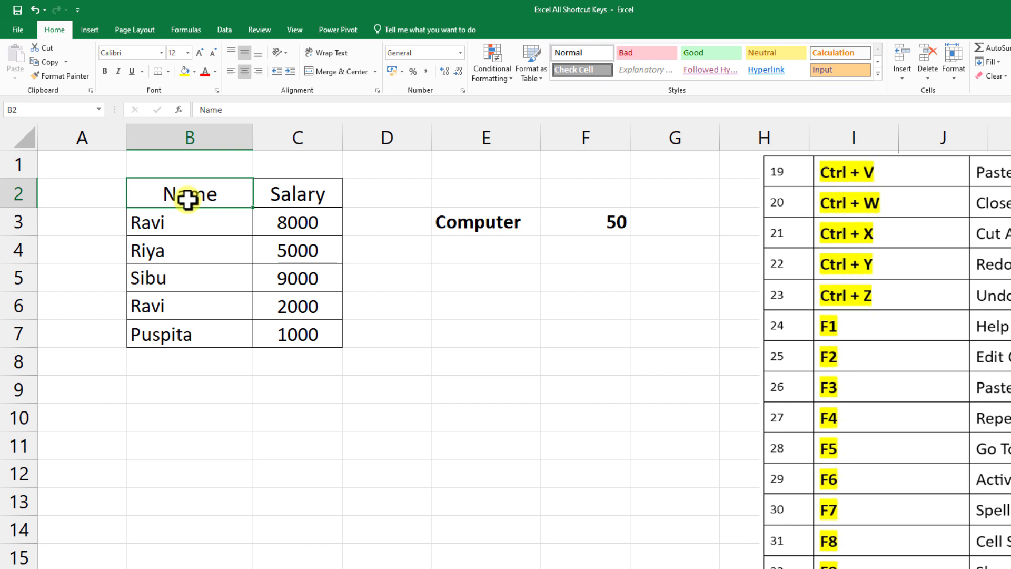
pyautogui.hotkey('ctrl', 'b')
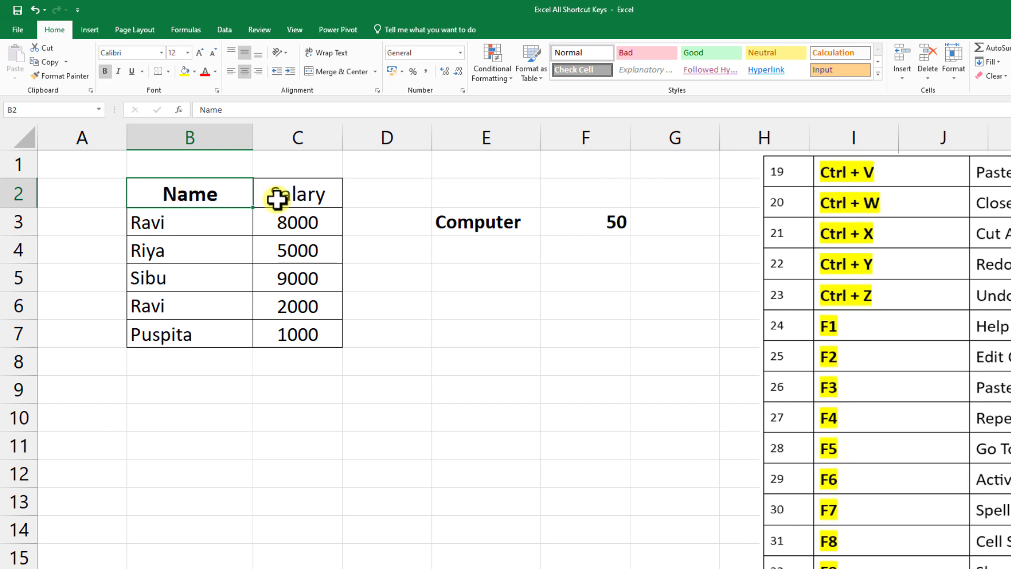
pyautogui.click(277, 199)
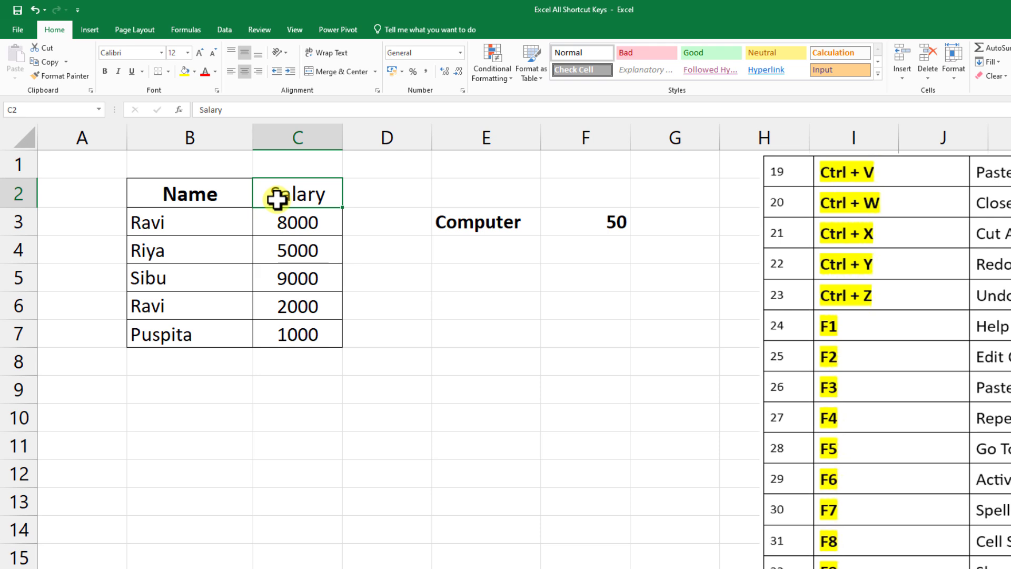
pyautogui.hotkey('ctrl', 'b')
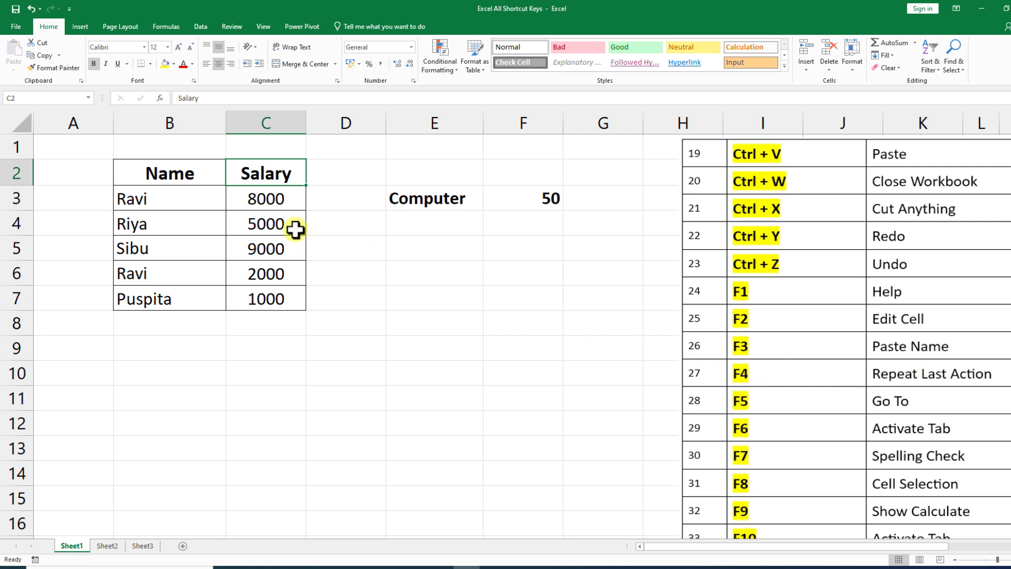
# Apply a red font colour to C3, repeat it on C7 and C5, and undo all the red and bold formatting
pyautogui.click(266, 203)
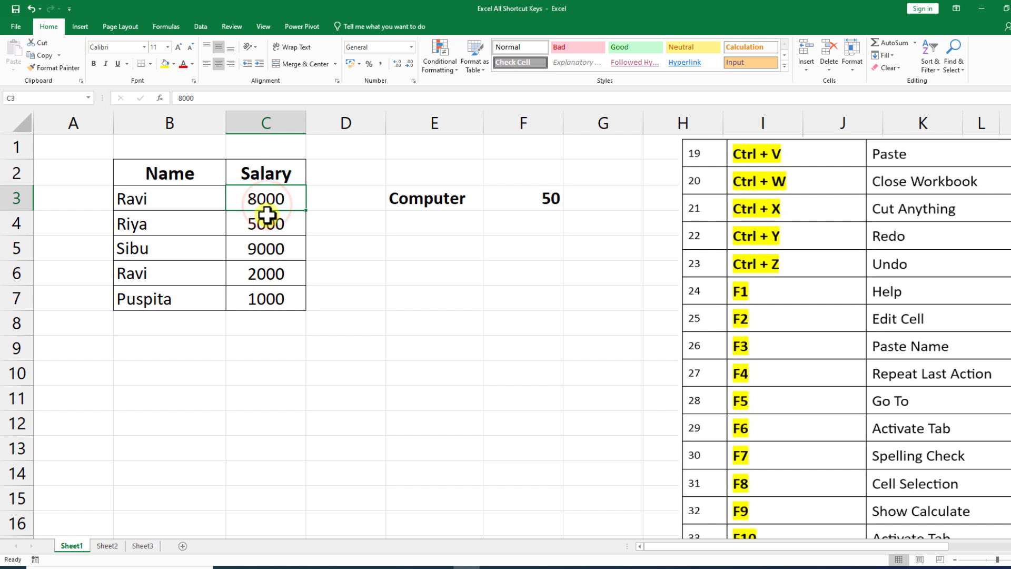
pyautogui.click(183, 65)
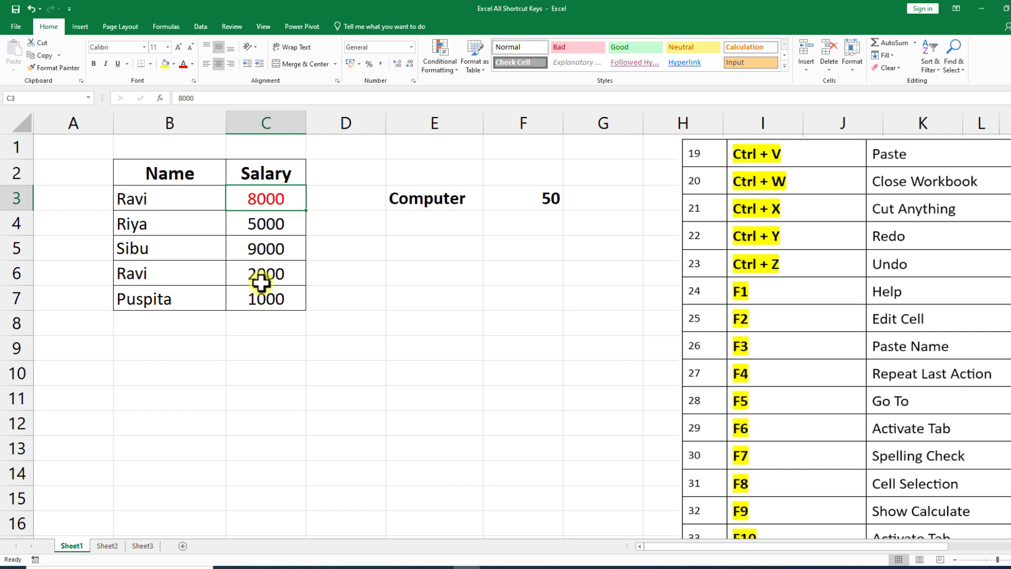
pyautogui.click(266, 199)
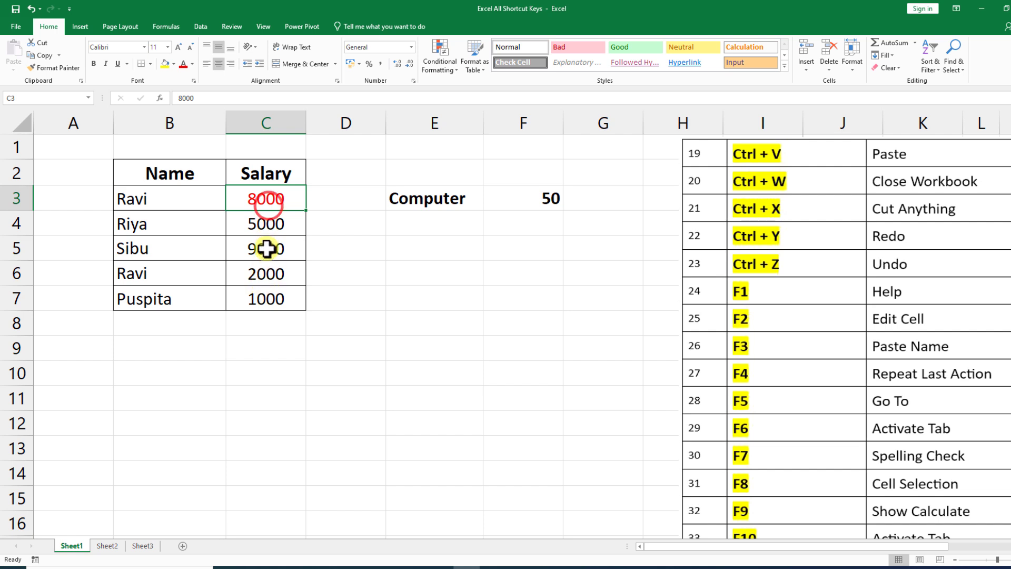
pyautogui.click(266, 299)
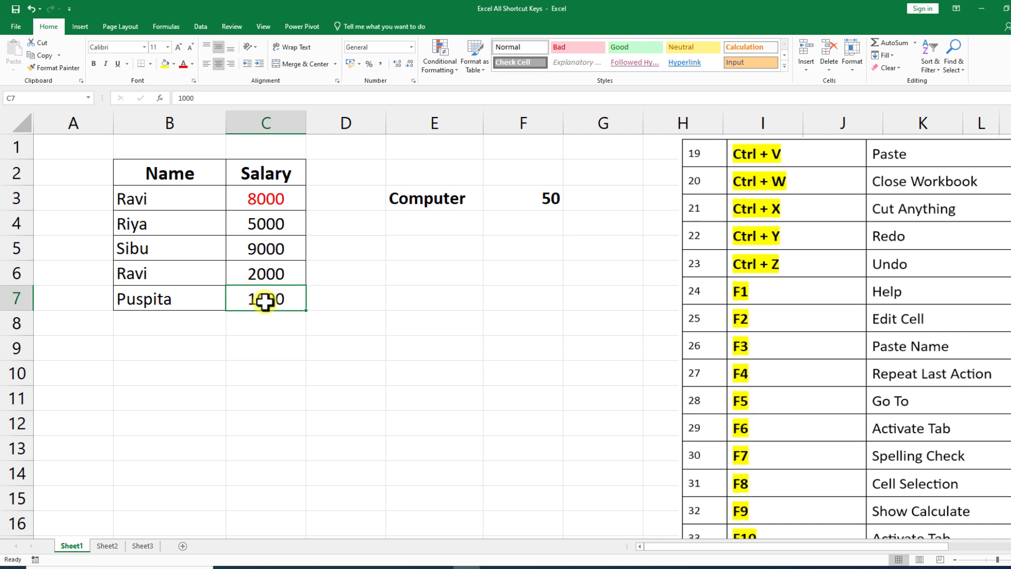
pyautogui.press('F4')
pyautogui.click(265, 249)
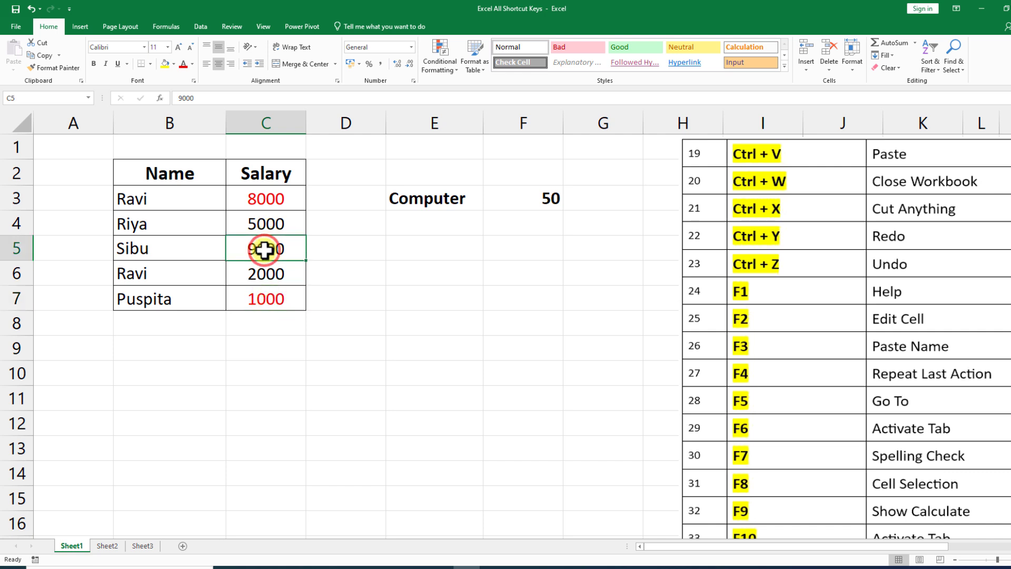
pyautogui.press('F4')
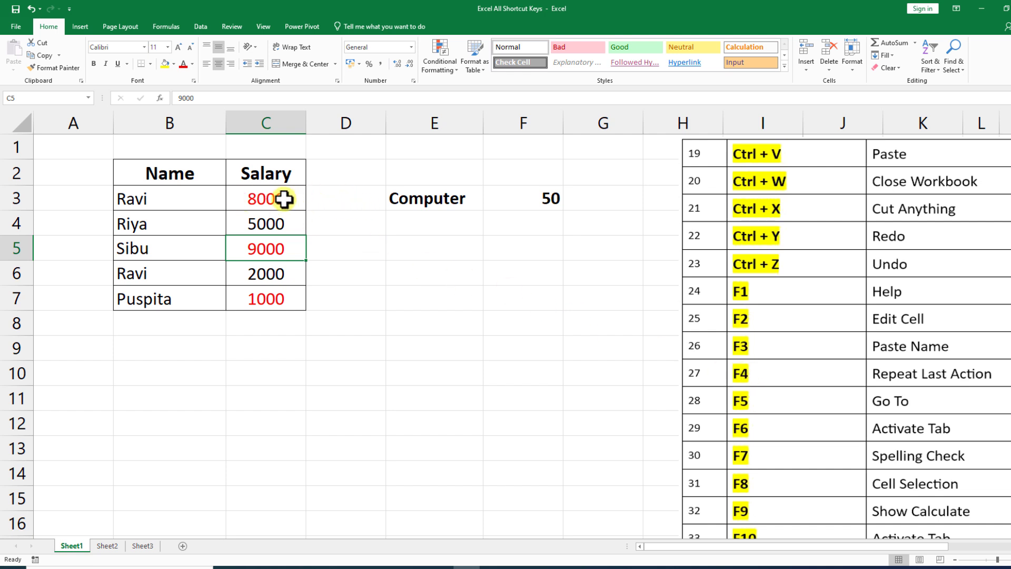
pyautogui.hotkey('ctrl', 'z')
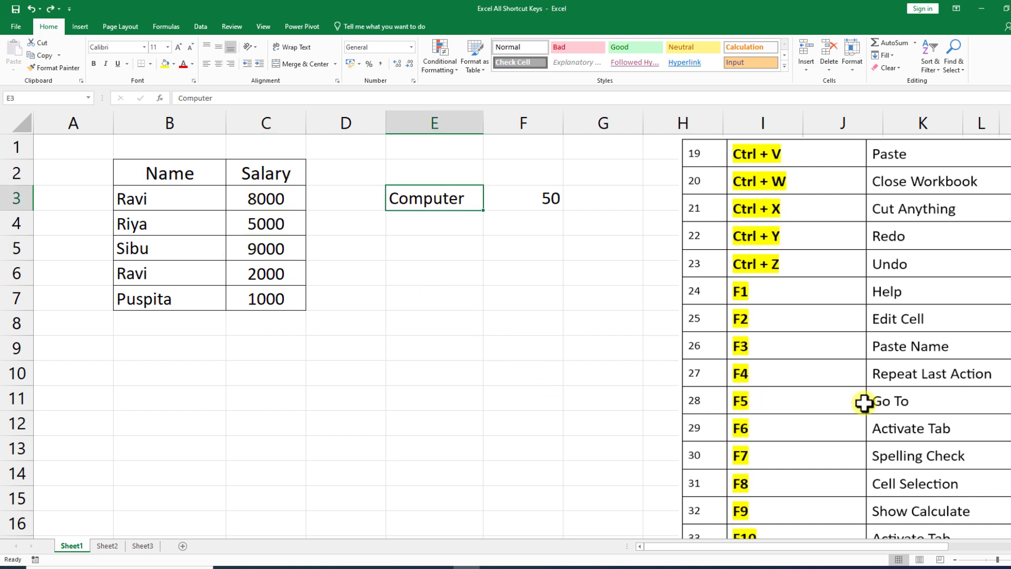
# Use Go To from the empty cell E6 to jump to cell A2
pyautogui.click(392, 275)
pyautogui.press('F5')
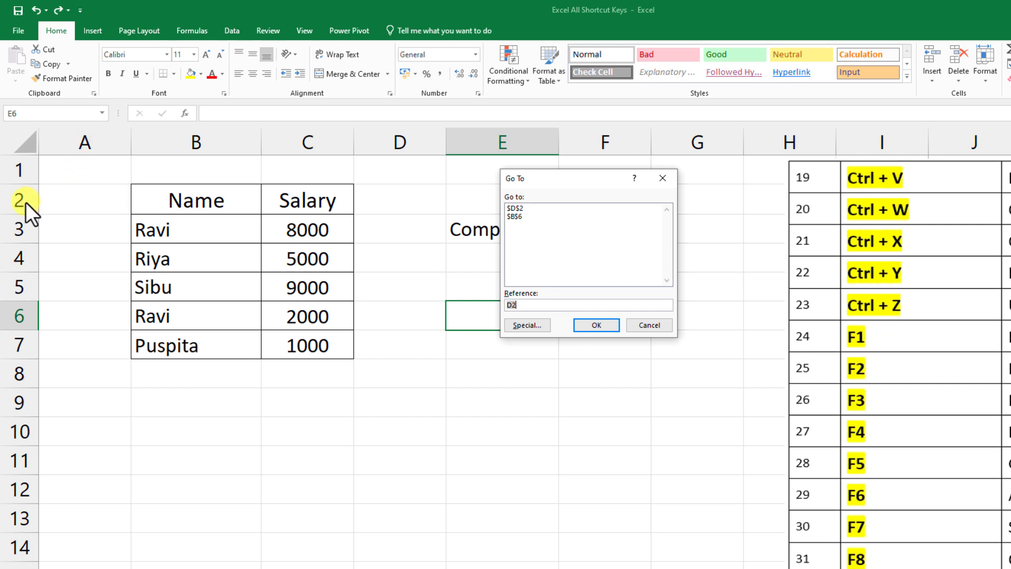
pyautogui.click(517, 305)
pyautogui.press('BackSpace')
pyautogui.write('a2')
pyautogui.click(599, 322)
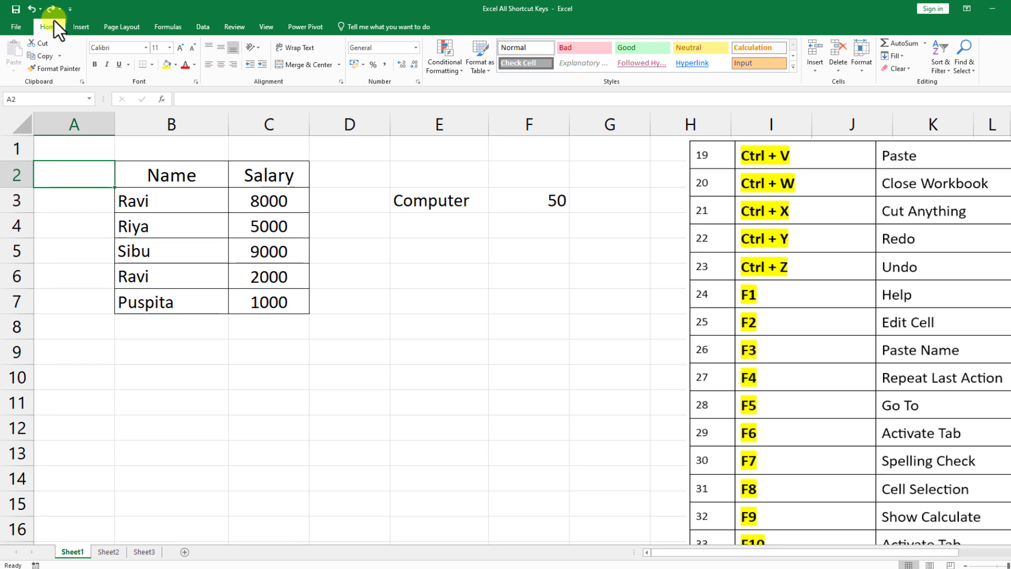
# From cell D7, show the ribbon's access keys and use them to switch to the Insert commands and on to Page Layout
pyautogui.click(342, 290)
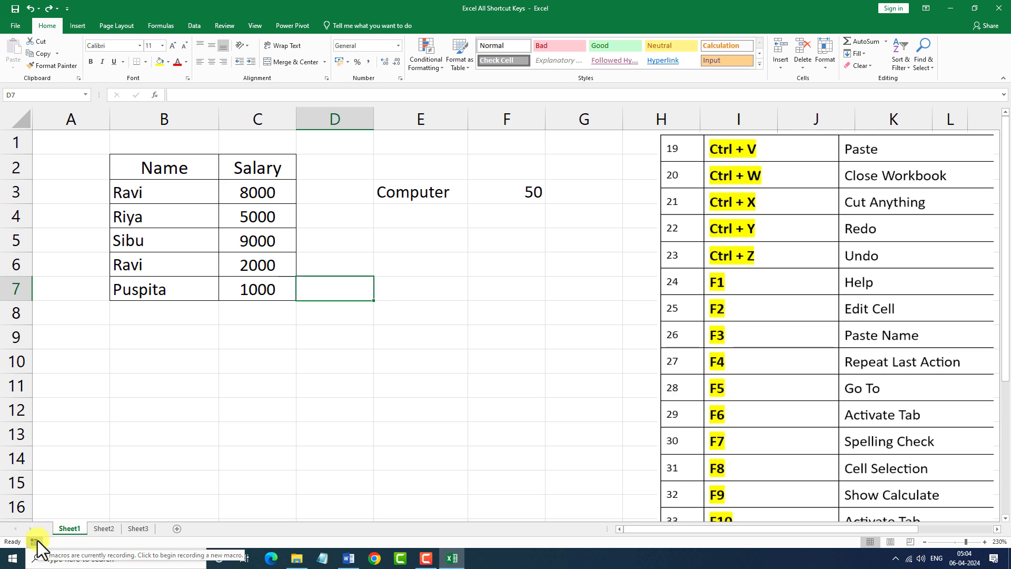
pyautogui.press('alt')
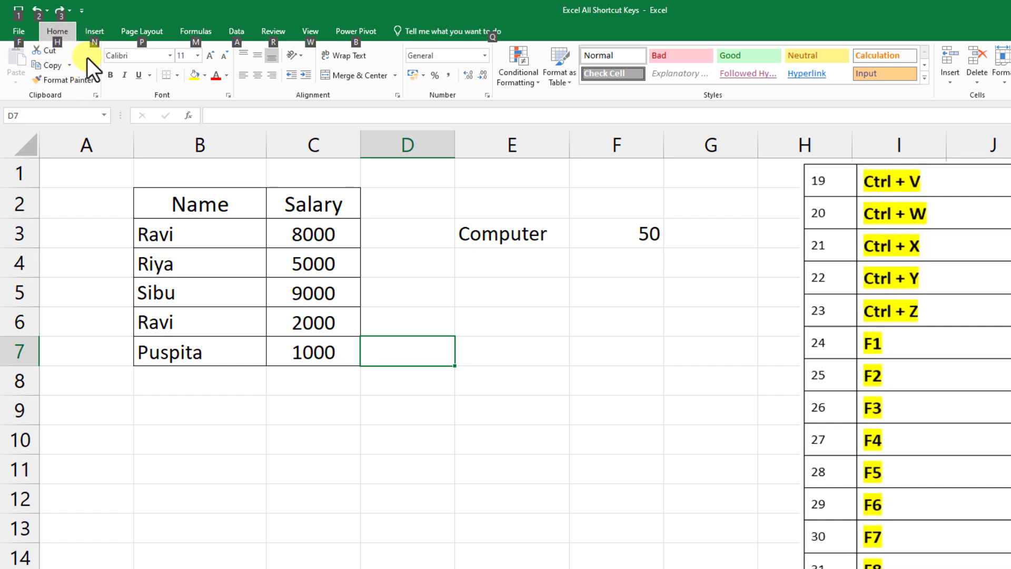
pyautogui.press('n')
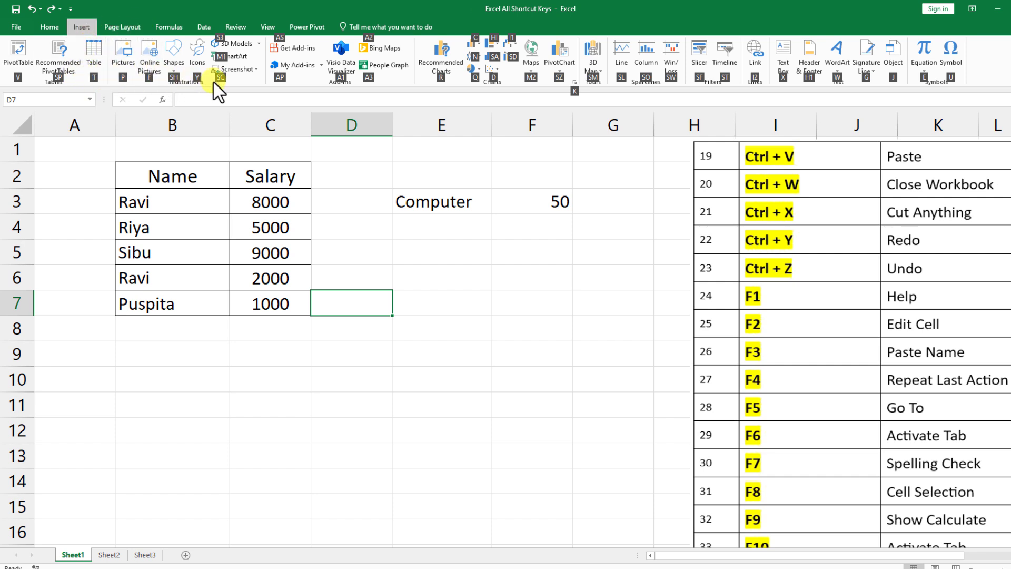
pyautogui.press('Escape')
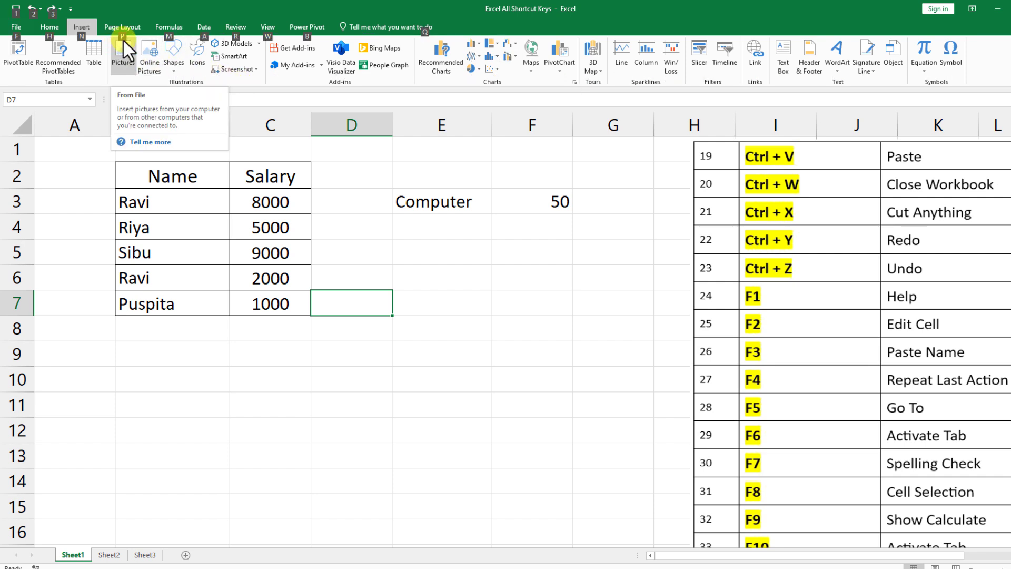
pyautogui.press('p')
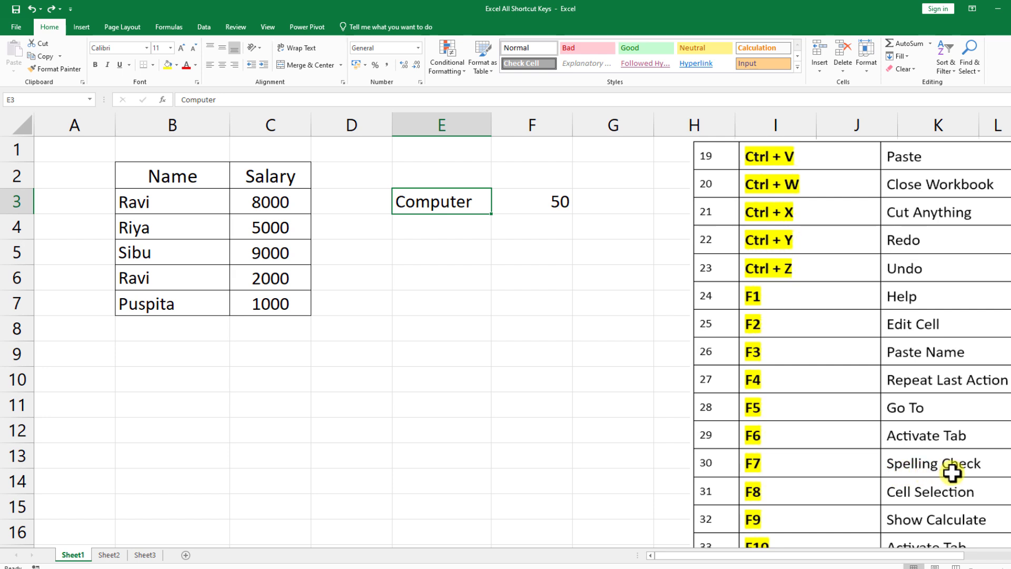
# Edit cell E3 in place so that it reads Compter
pyautogui.click(439, 203)
pyautogui.press('F2')
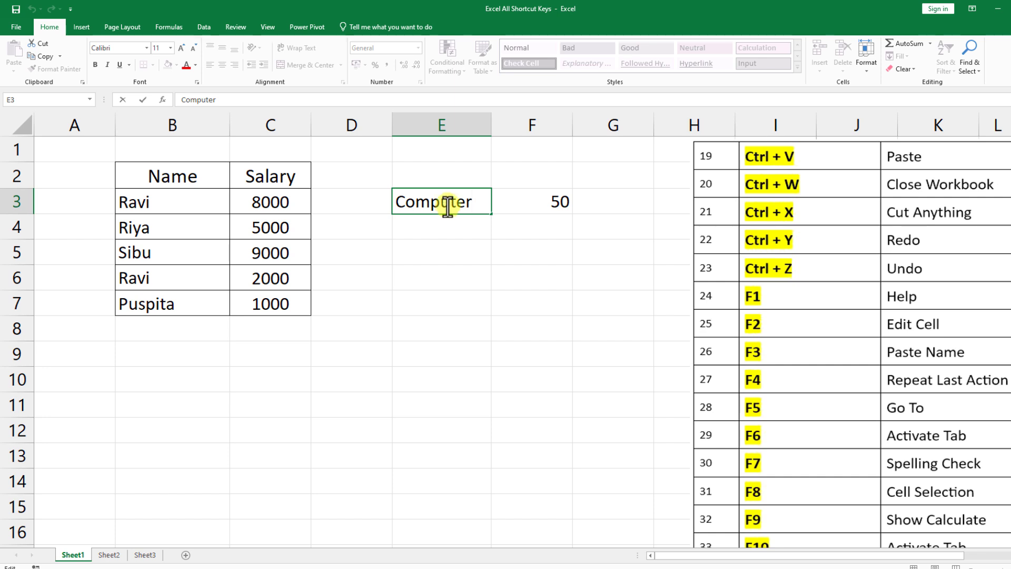
pyautogui.click(447, 202)
pyautogui.press('BackSpace')
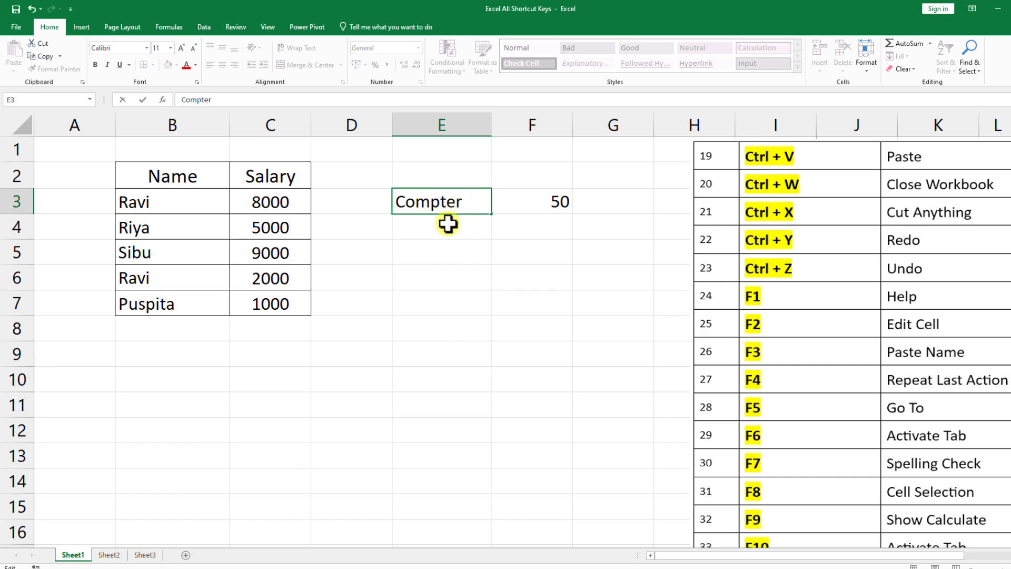
pyautogui.click(447, 228)
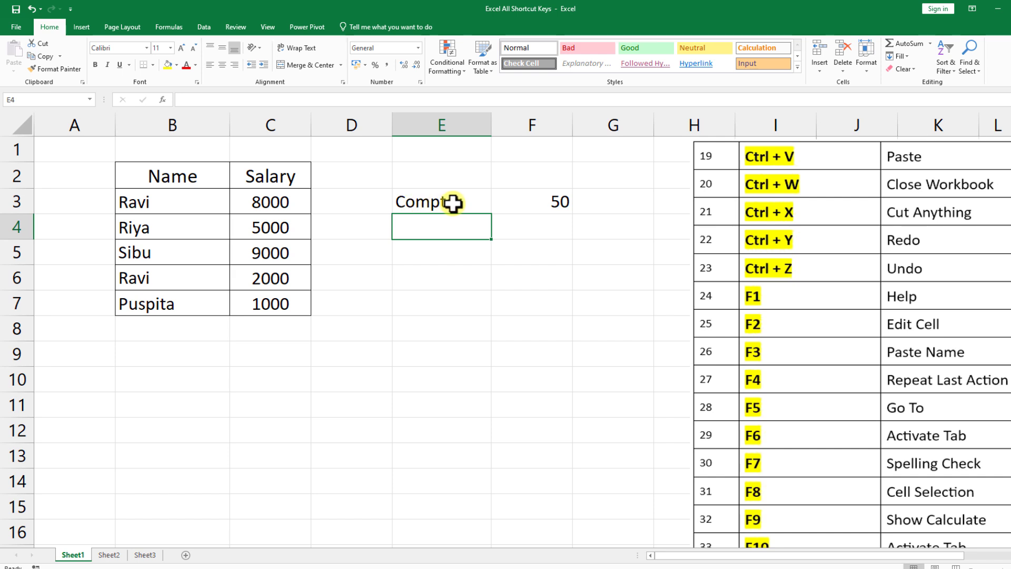
# Run a spelling check from E3, change Compter to the suggestion Computer, and close the check
pyautogui.click(451, 203)
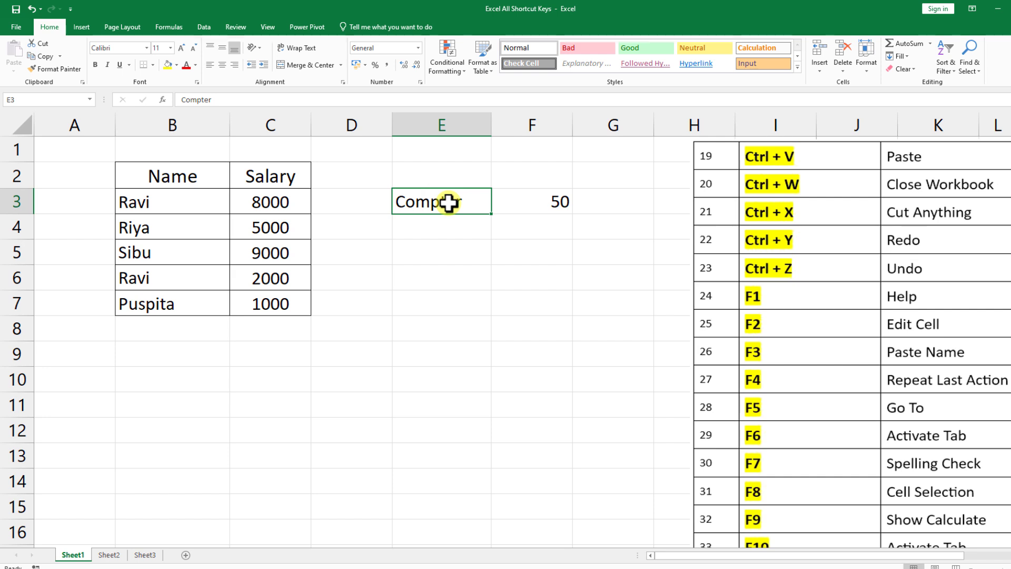
pyautogui.press('F7')
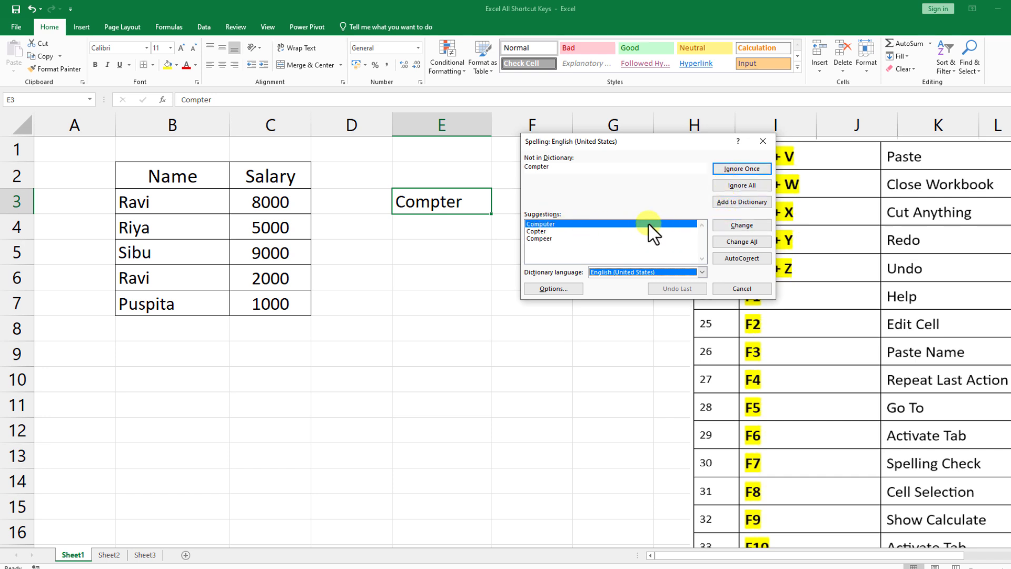
pyautogui.click(741, 226)
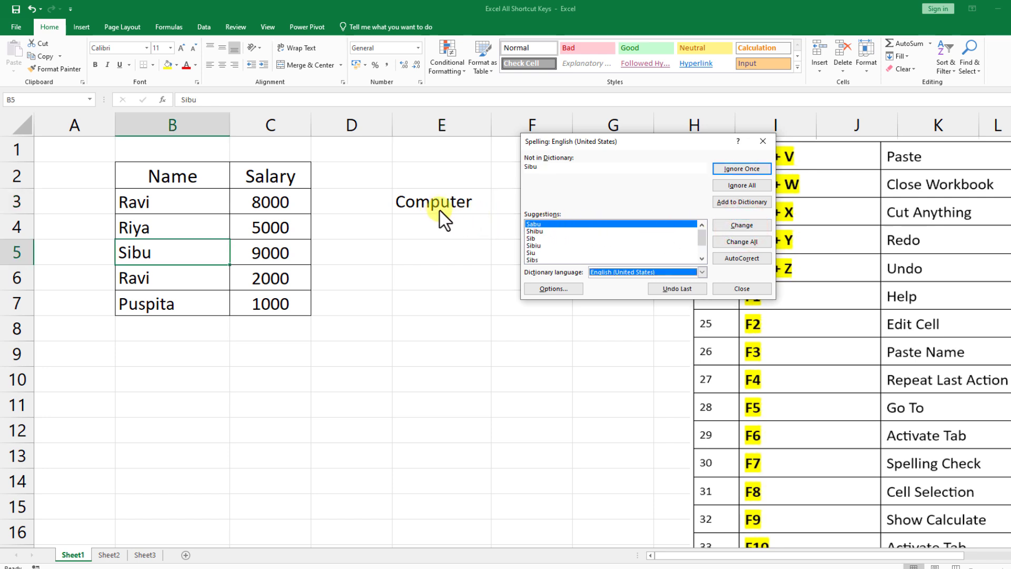
pyautogui.click(748, 288)
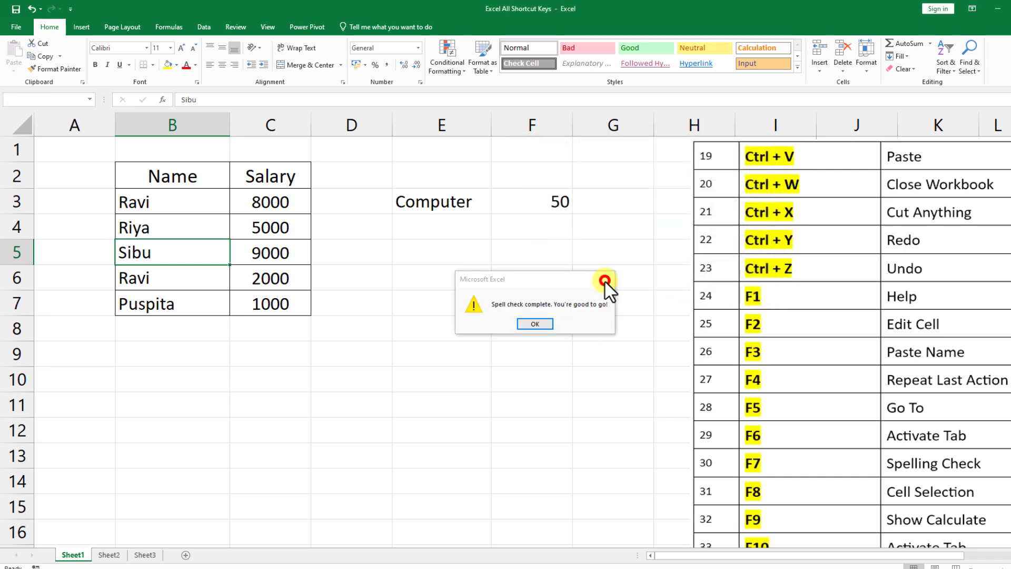
pyautogui.click(606, 280)
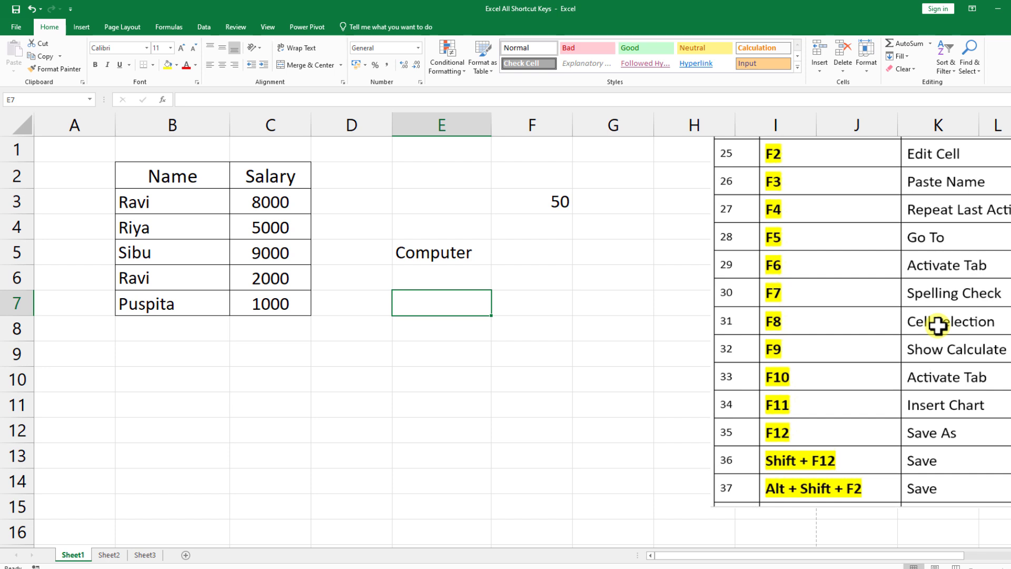
# Start extend-selection mode on the Computer cell E5 and extend the selection to E5:H10
pyautogui.click(431, 254)
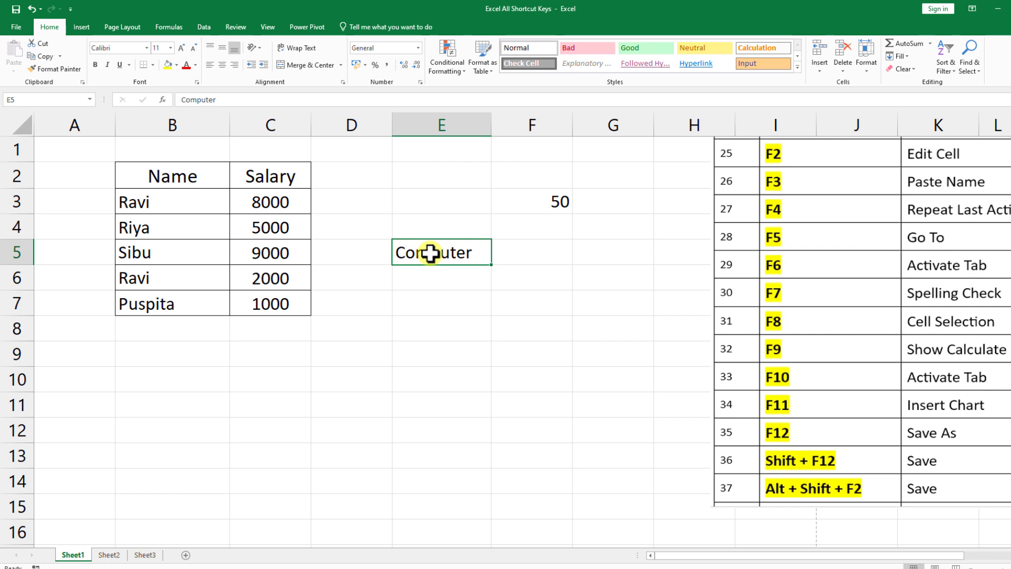
pyautogui.press('F8')
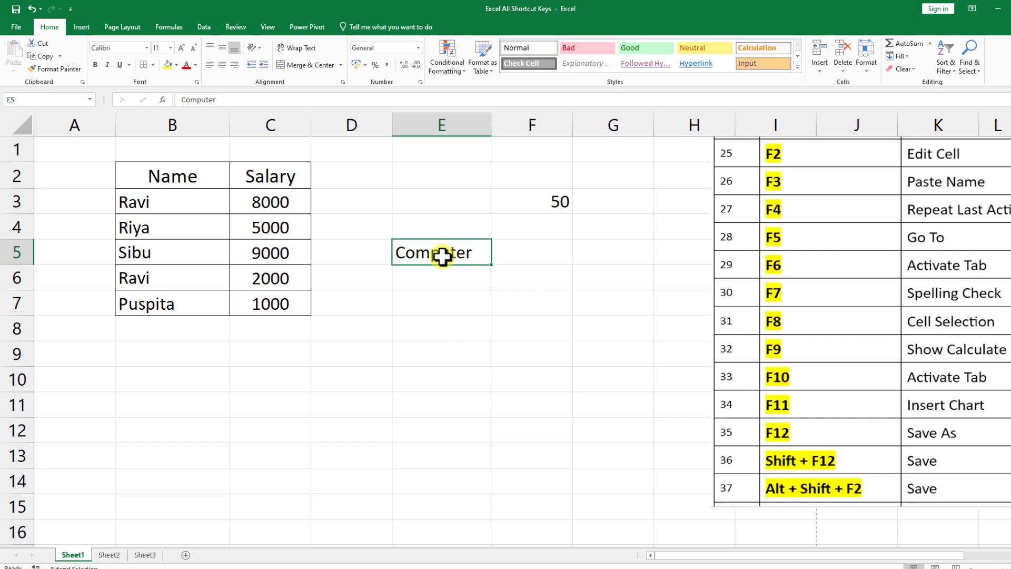
pyautogui.press('Down')
pyautogui.press('Down')
pyautogui.press('Down')
pyautogui.press('Down')
pyautogui.press('Down')
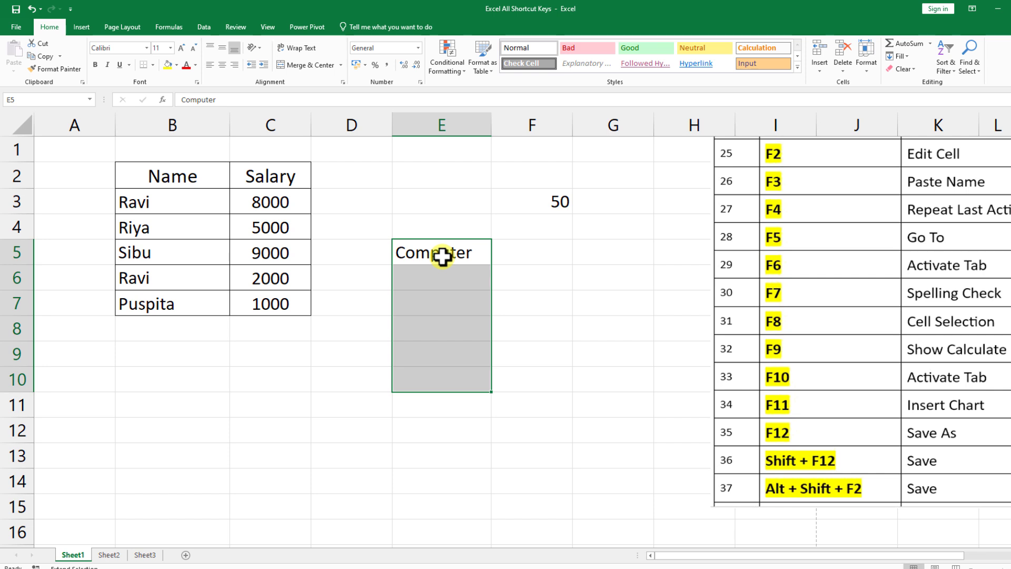
pyautogui.press('Right')
pyautogui.press('Right')
pyautogui.press('Right')
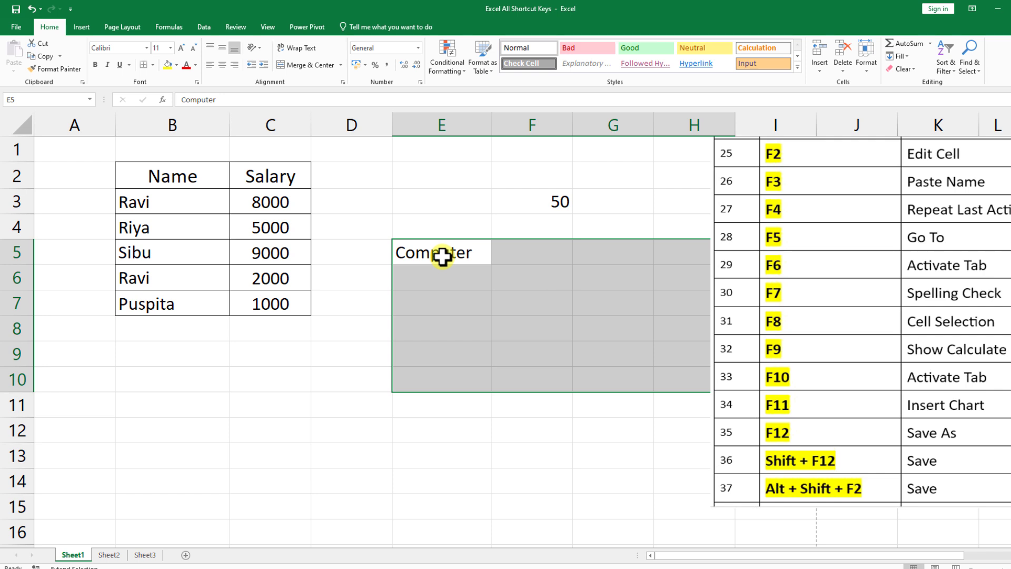
# Change the extended selection from E5 so it covers E1:H5
pyautogui.press('Up')
pyautogui.press('Up')
pyautogui.press('Up')
pyautogui.press('Up')
pyautogui.press('Up')
pyautogui.press('Up')
pyautogui.press('Up')
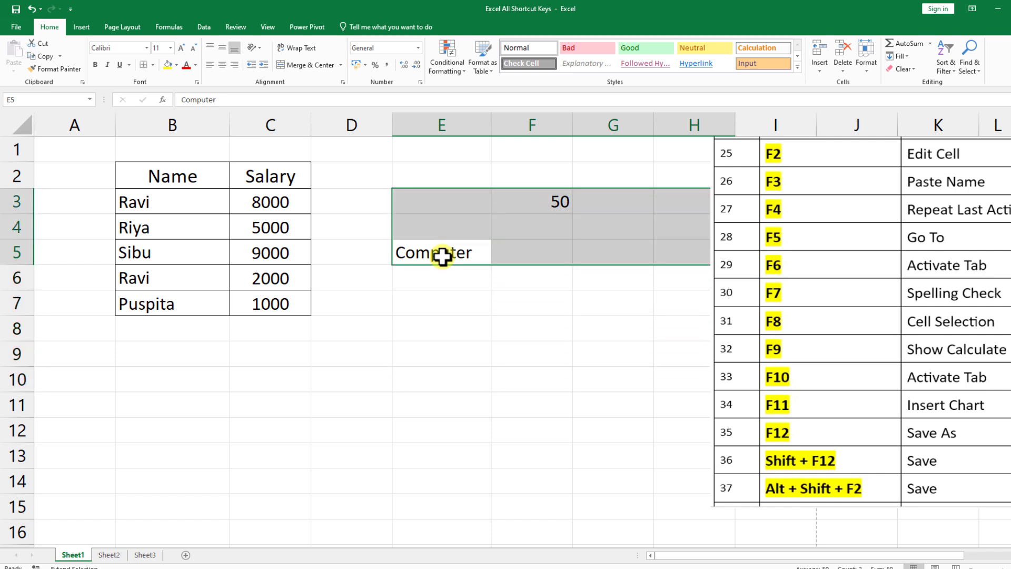
pyautogui.press('Up')
pyautogui.press('Up')
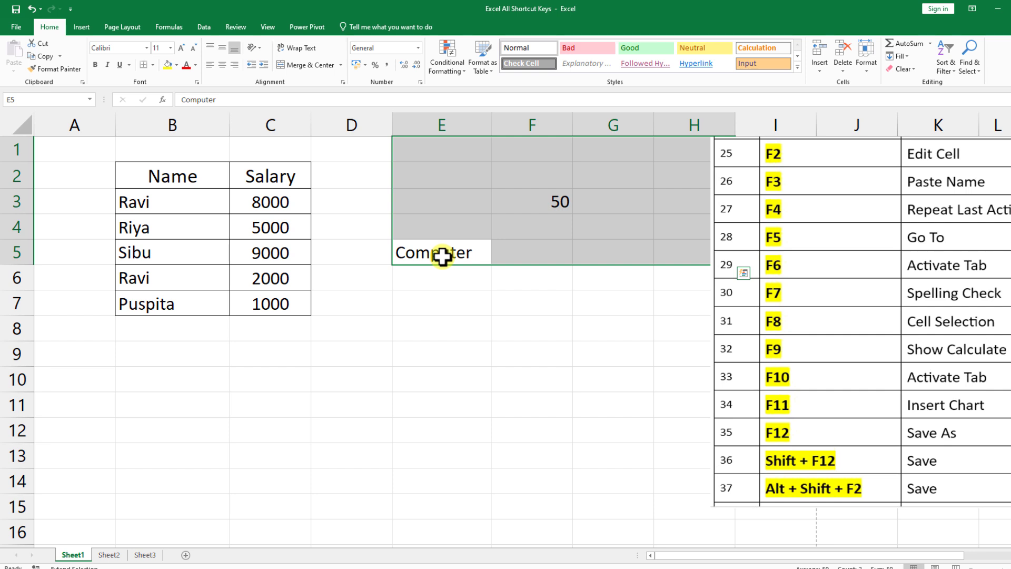
# Change the extended selection from E5 so it covers A1:E5
pyautogui.press('Left')
pyautogui.press('Left')
pyautogui.press('Left')
pyautogui.press('Left')
pyautogui.press('Left')
pyautogui.press('Left')
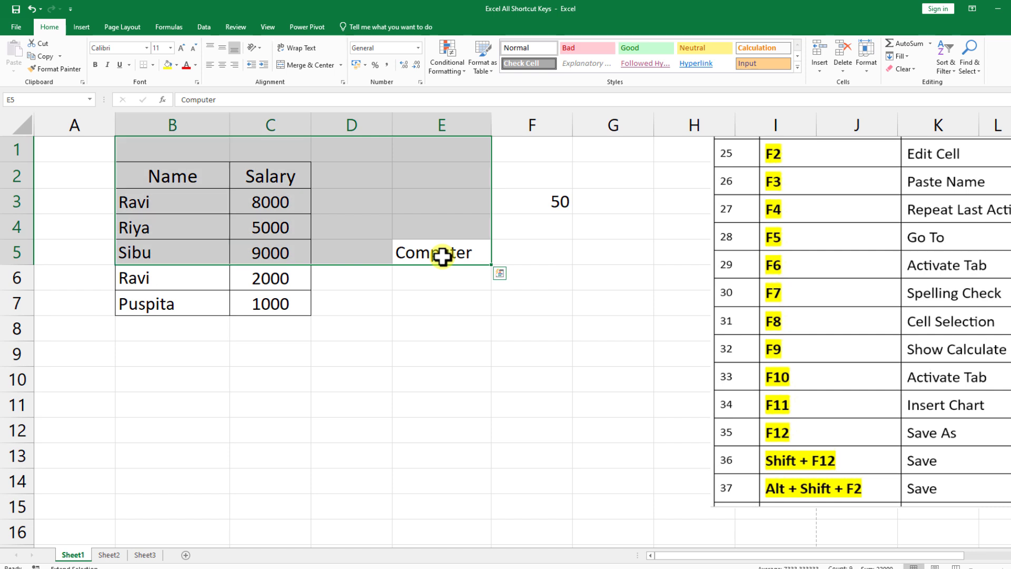
pyautogui.press('Left')
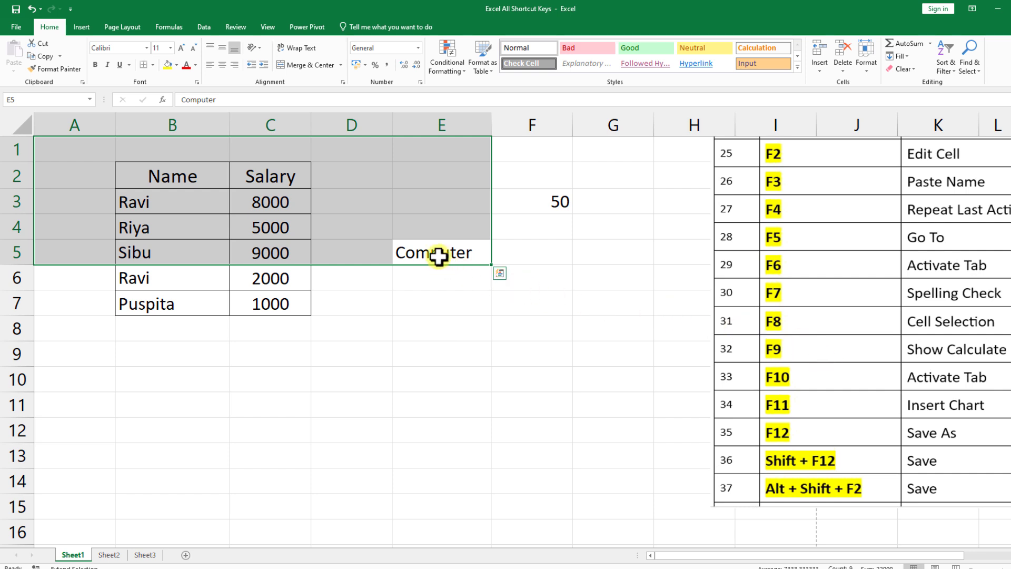
# Reshape the extended selection around E5 downward and inward, finishing with the range C4:E5
pyautogui.press('Down')
pyautogui.press('Down')
pyautogui.press('Down')
pyautogui.press('Down')
pyautogui.press('Down')
pyautogui.press('Down')
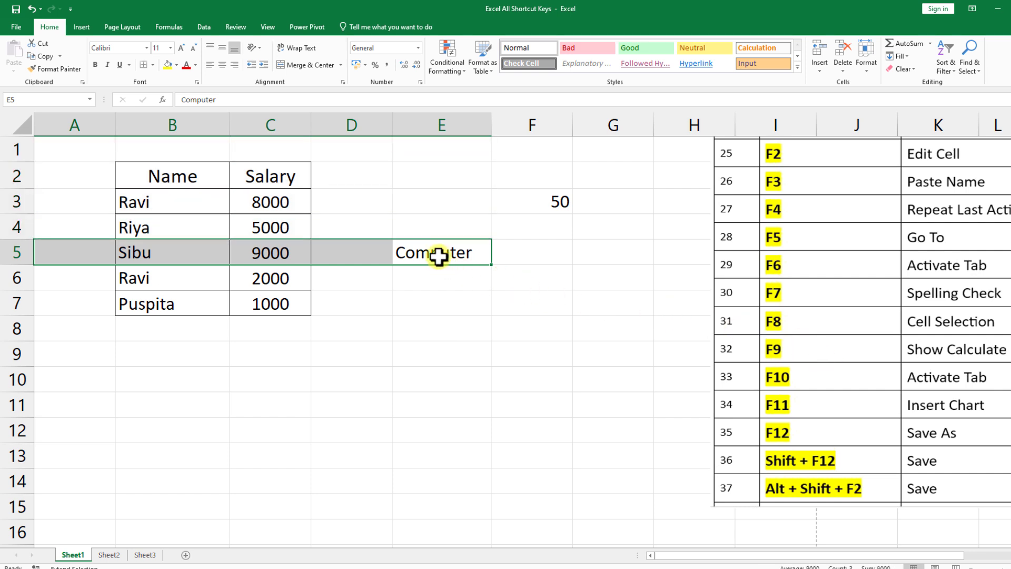
pyautogui.press('Right')
pyautogui.press('Right')
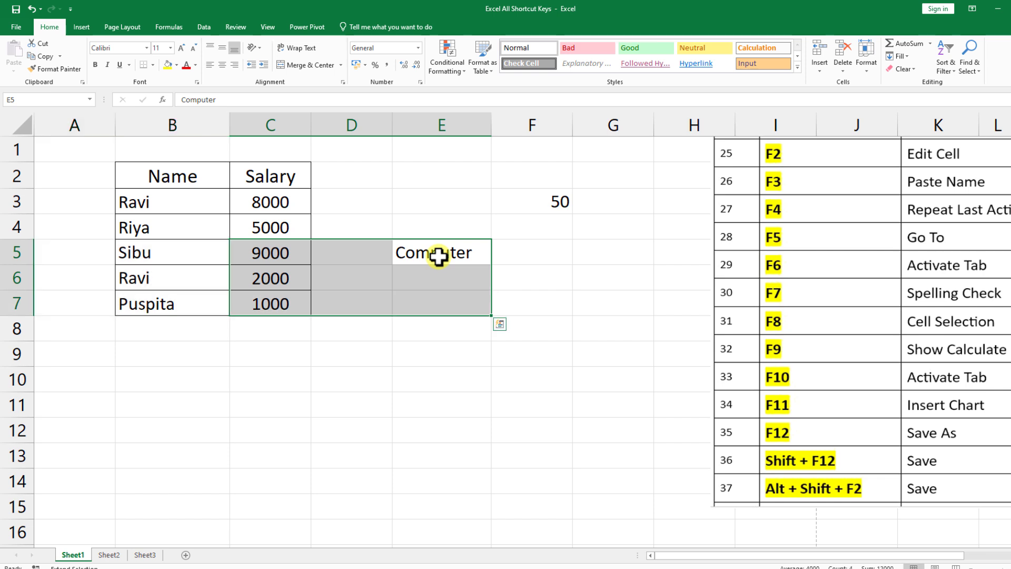
pyautogui.press('Up')
pyautogui.press('Up')
pyautogui.press('Up')
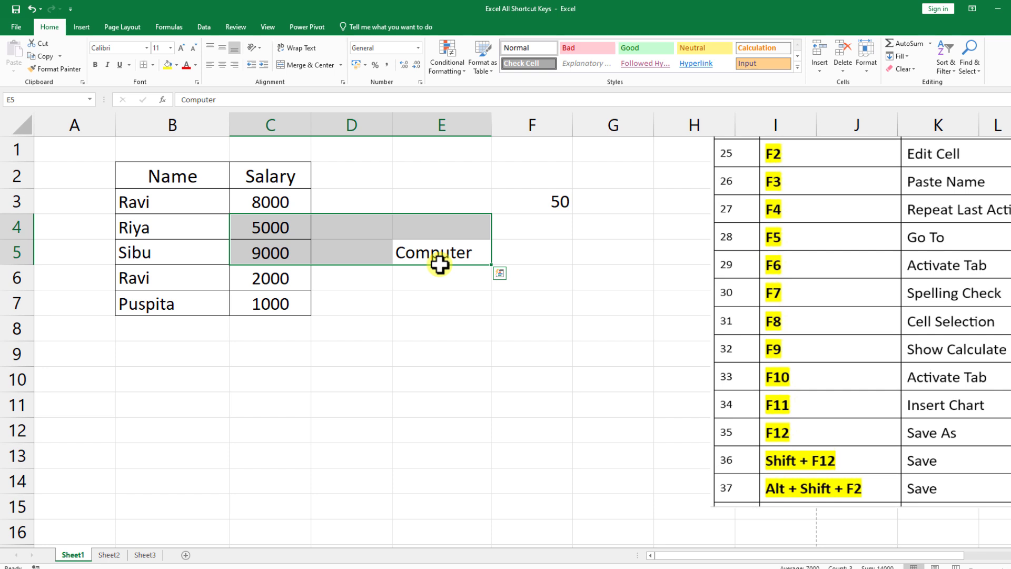
# Leave extend-selection mode and move the single active cell from E6 to G8, back to E6, and on to E7
pyautogui.click(440, 278)
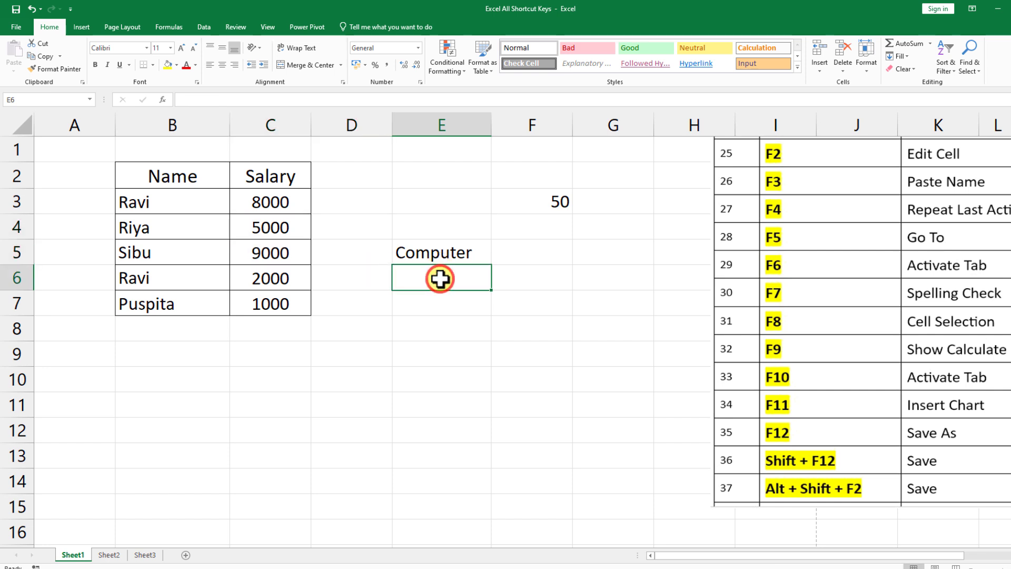
pyautogui.press('Down')
pyautogui.press('Down')
pyautogui.press('Right')
pyautogui.press('Right')
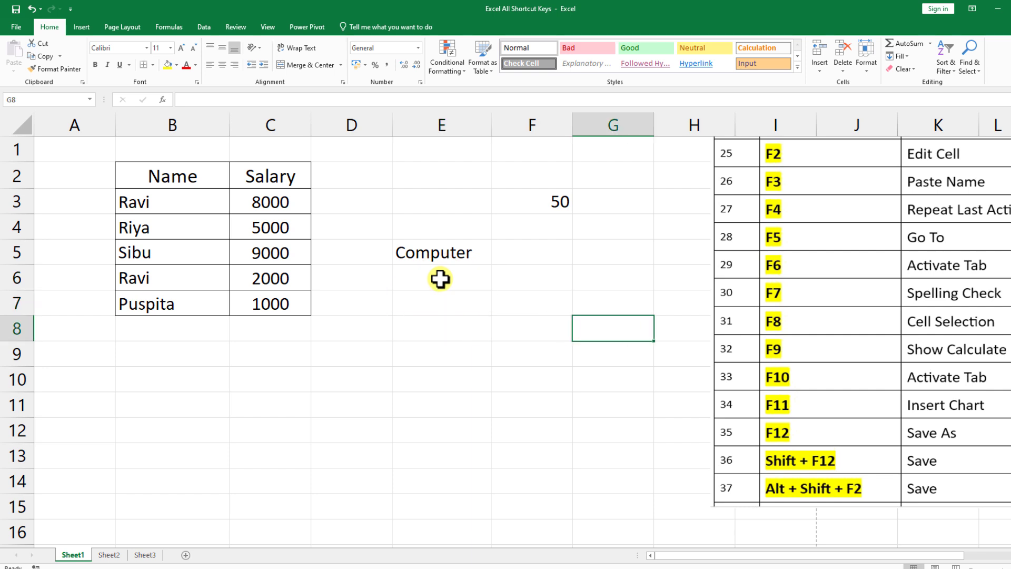
pyautogui.press('Left')
pyautogui.press('Left')
pyautogui.press('Left')
pyautogui.click(441, 279)
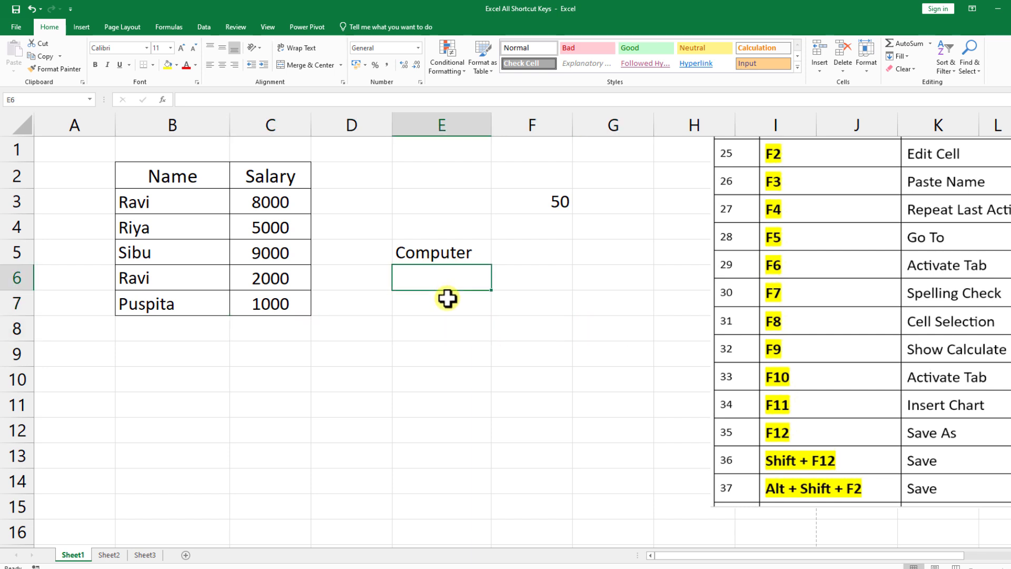
pyautogui.click(447, 299)
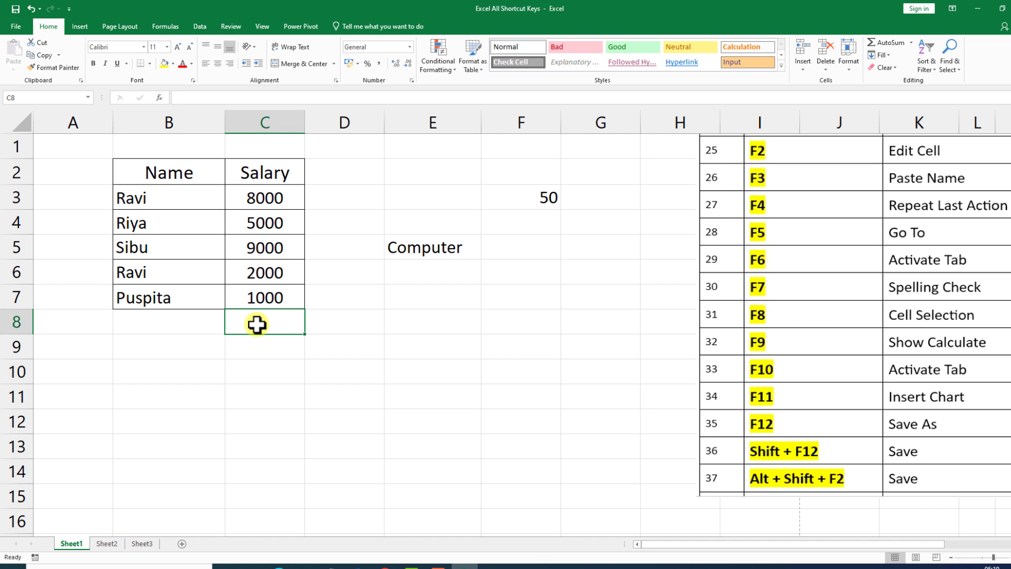
# Total the salaries C3:C7 in C8 with an automatic SUM formula
pyautogui.hotkey('alt', '=')
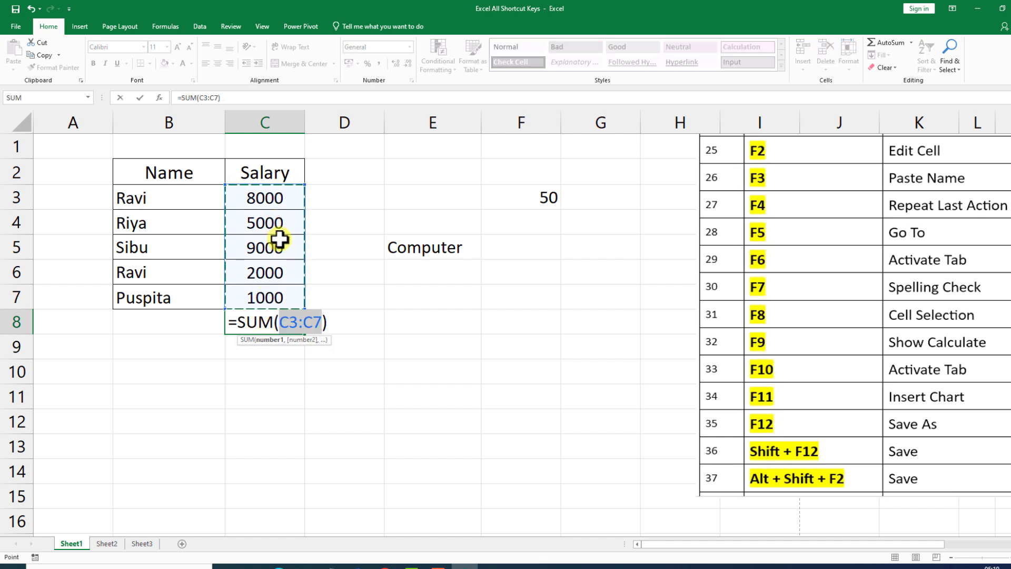
pyautogui.hotkey('ctrl', 'Return')
pyautogui.press('Down')
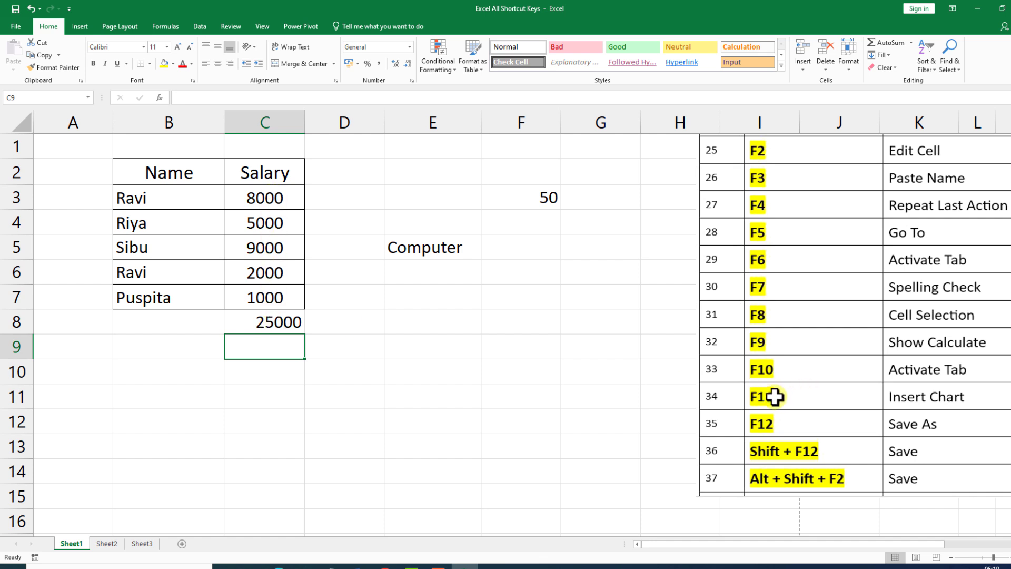
# Open the SUM formula in C8, highlight its C3:C7 argument, and leave cell editing
pyautogui.click(292, 323)
pyautogui.doubleClick(293, 323)
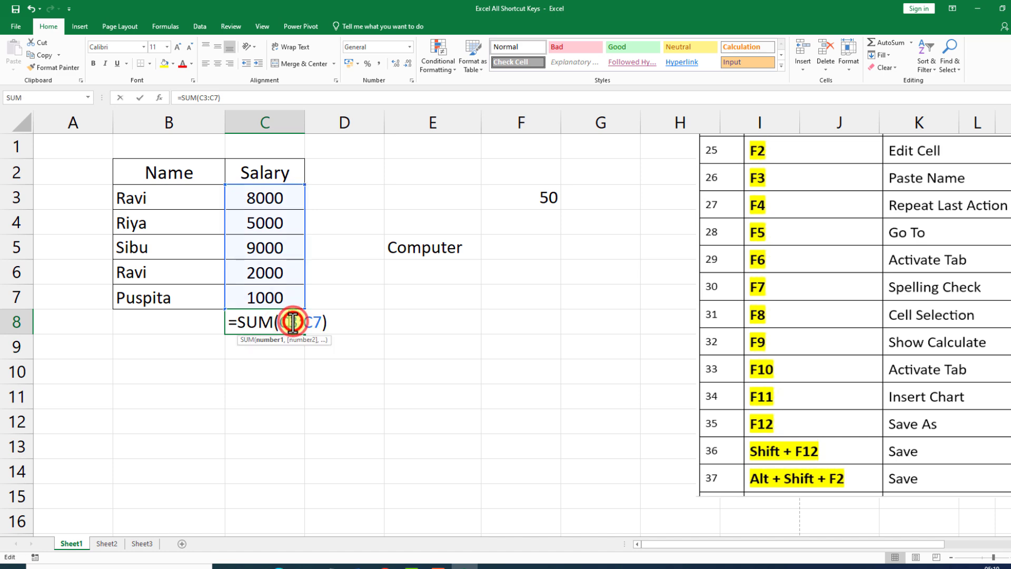
pyautogui.moveTo(276, 322); pyautogui.dragTo(333, 333)
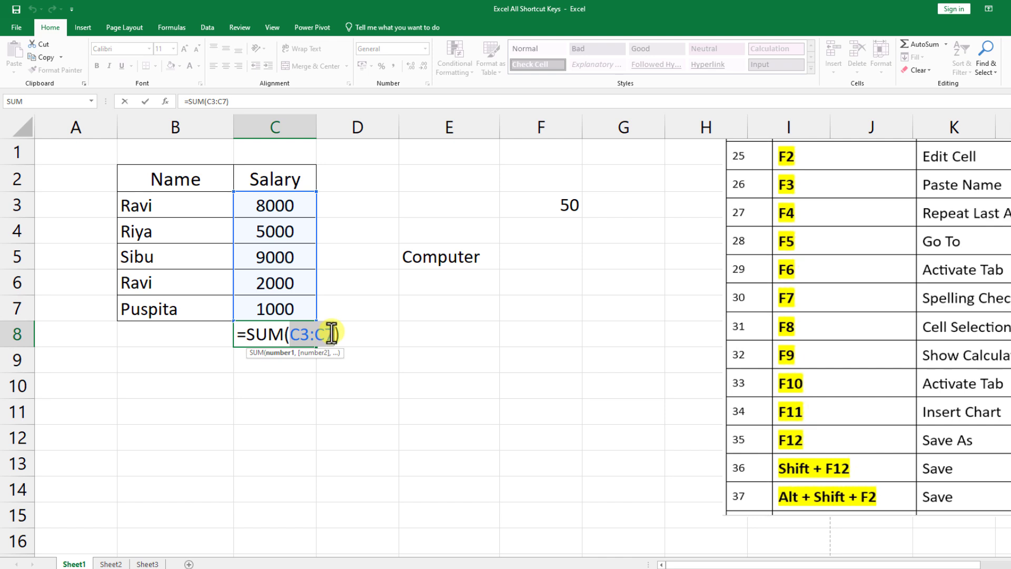
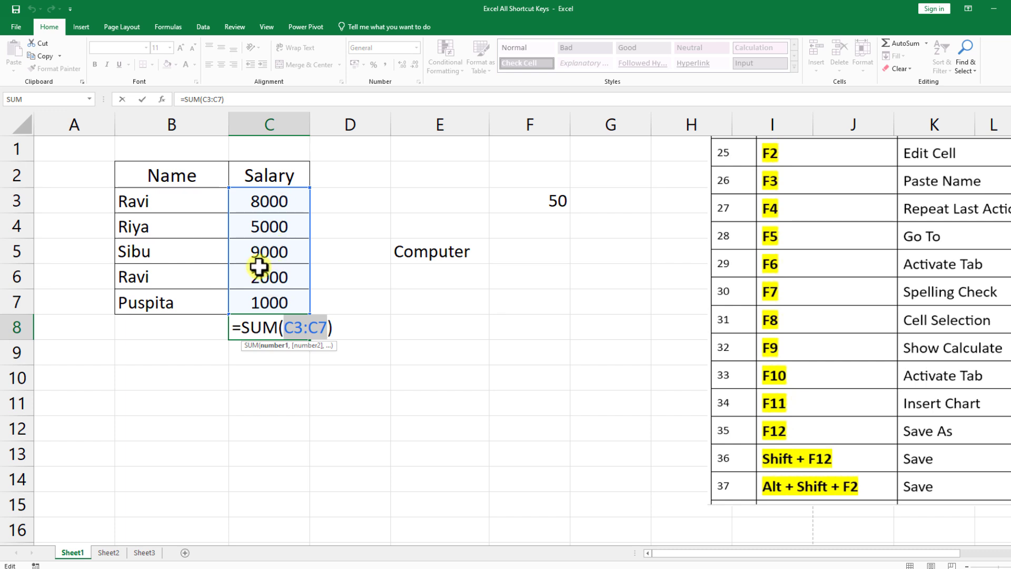
pyautogui.press('Escape')
pyautogui.press('Escape')
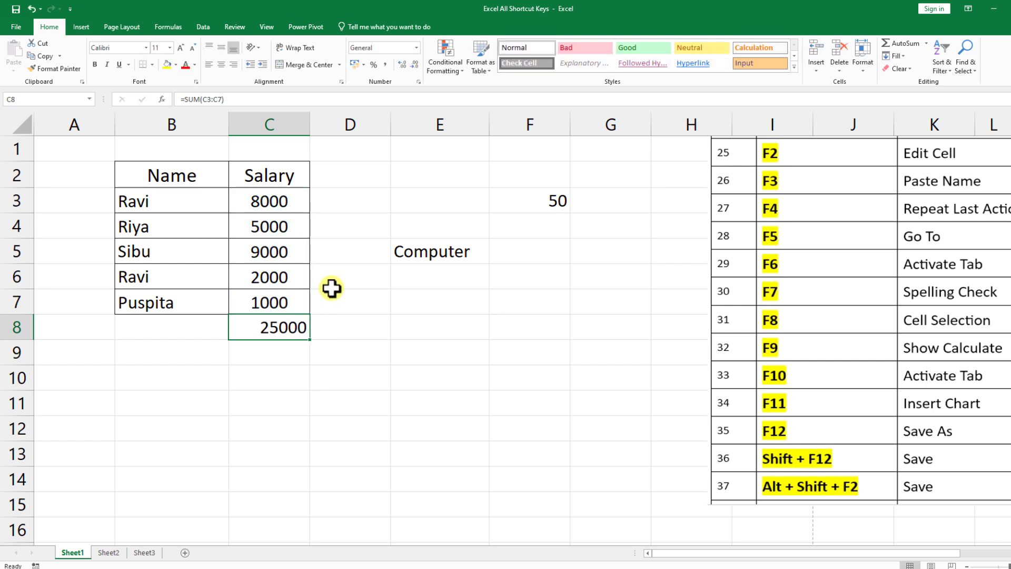
# Clear the salary total from C8 and move the active cell to D8
pyautogui.press('Delete')
pyautogui.press('Right')
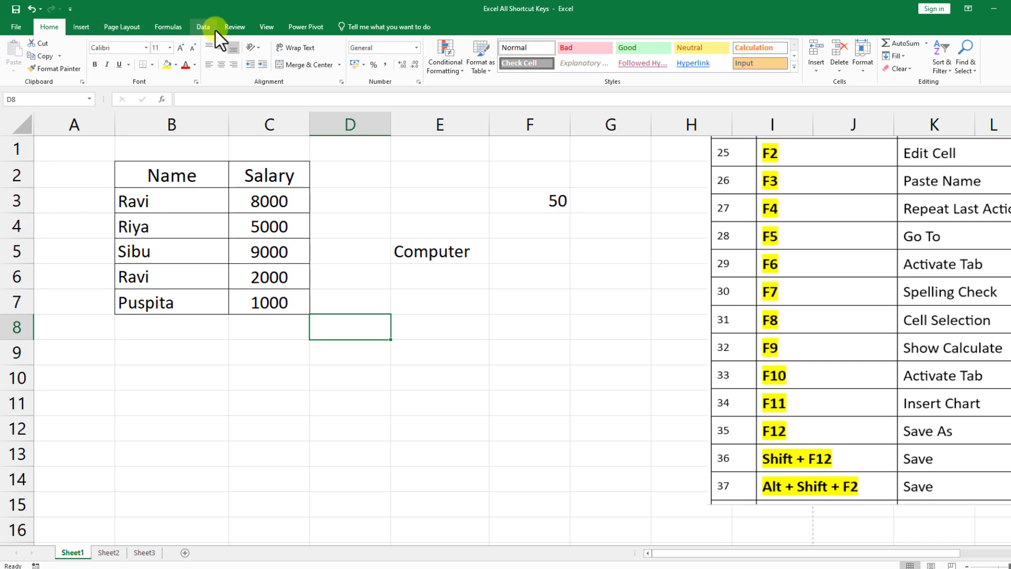
# Create a table from B2:C7 with the header option off, and undo the table creation
pyautogui.press('alt')
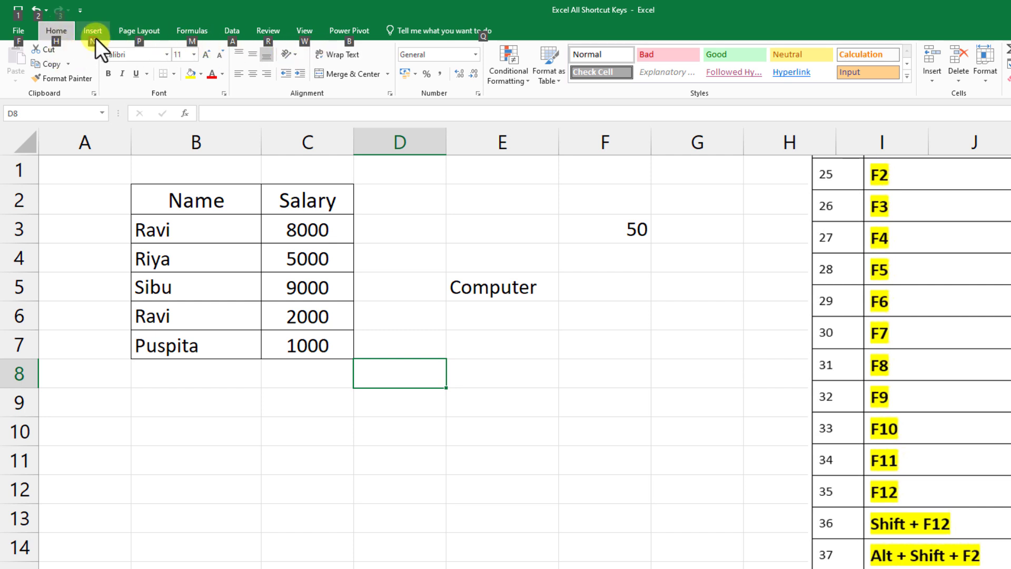
pyautogui.press('n')
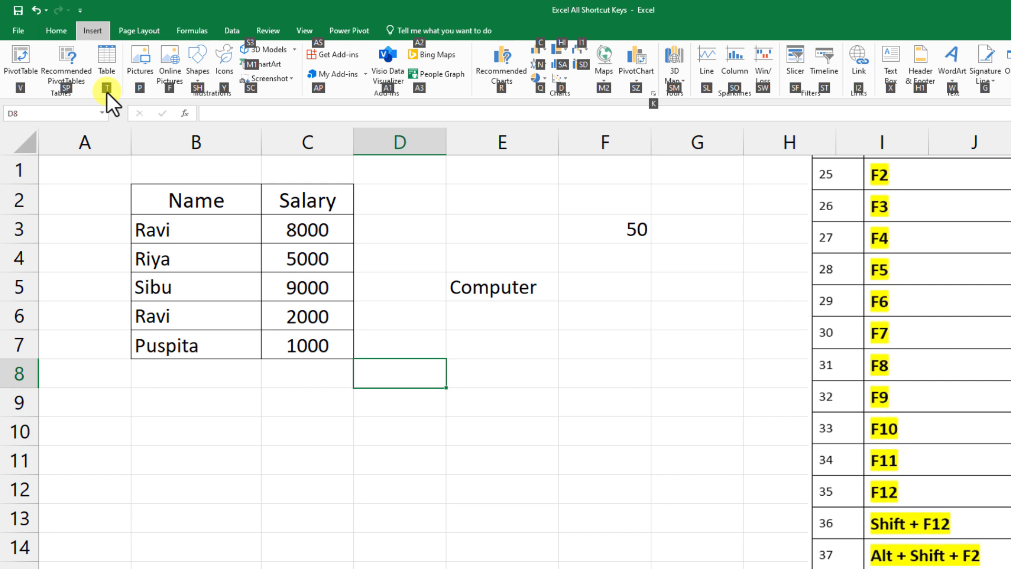
pyautogui.press('t')
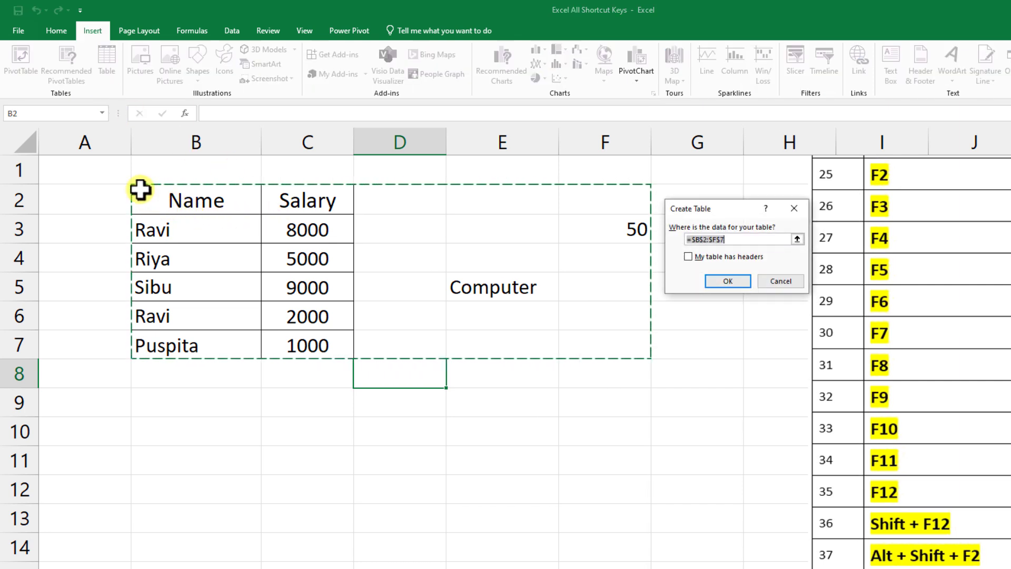
pyautogui.moveTo(141, 190); pyautogui.dragTo(306, 345)
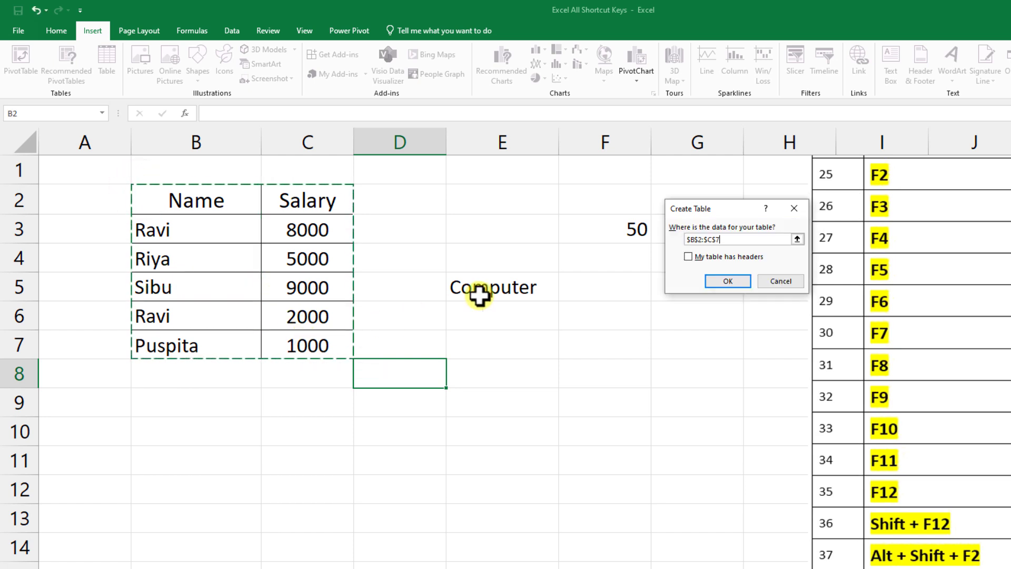
pyautogui.click(727, 281)
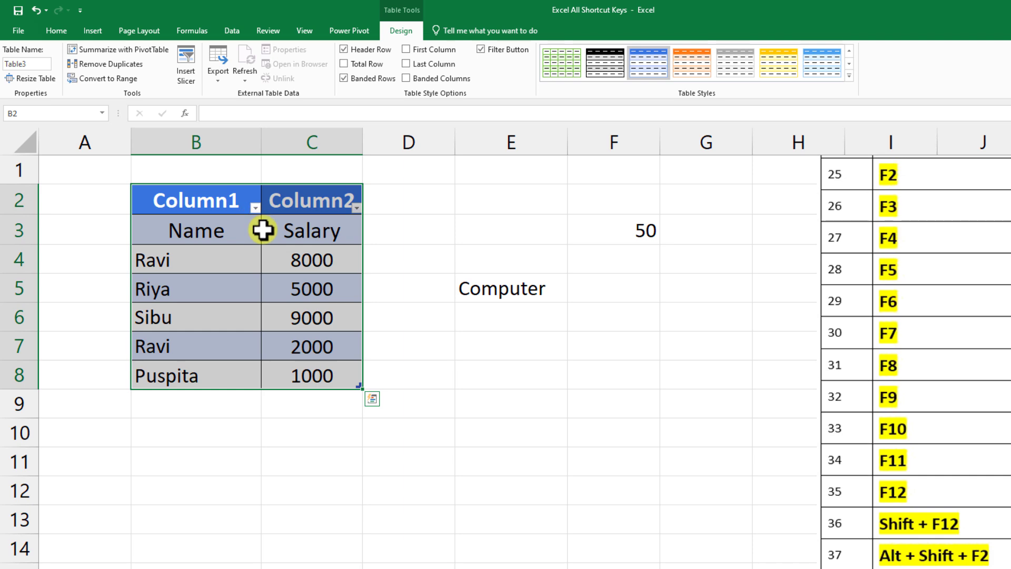
pyautogui.hotkey('ctrl', 'z')
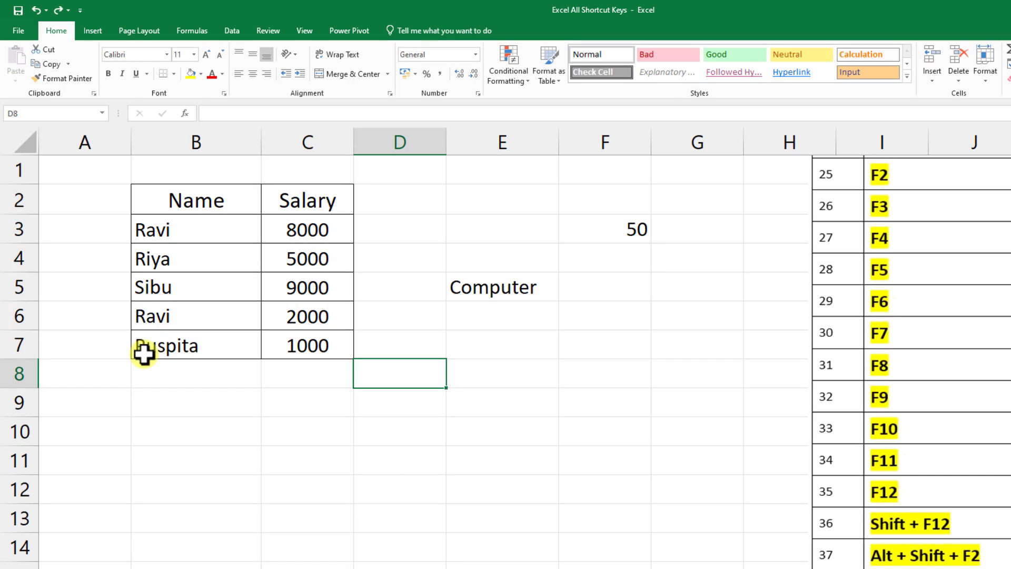
# Switch the ribbon to the Page Layout commands
pyautogui.press('alt')
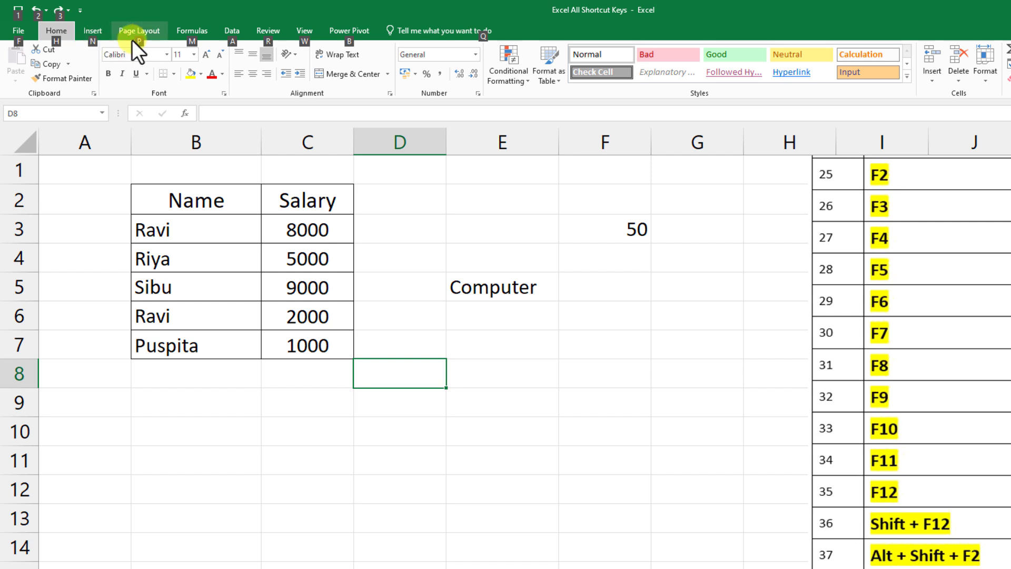
pyautogui.press('p')
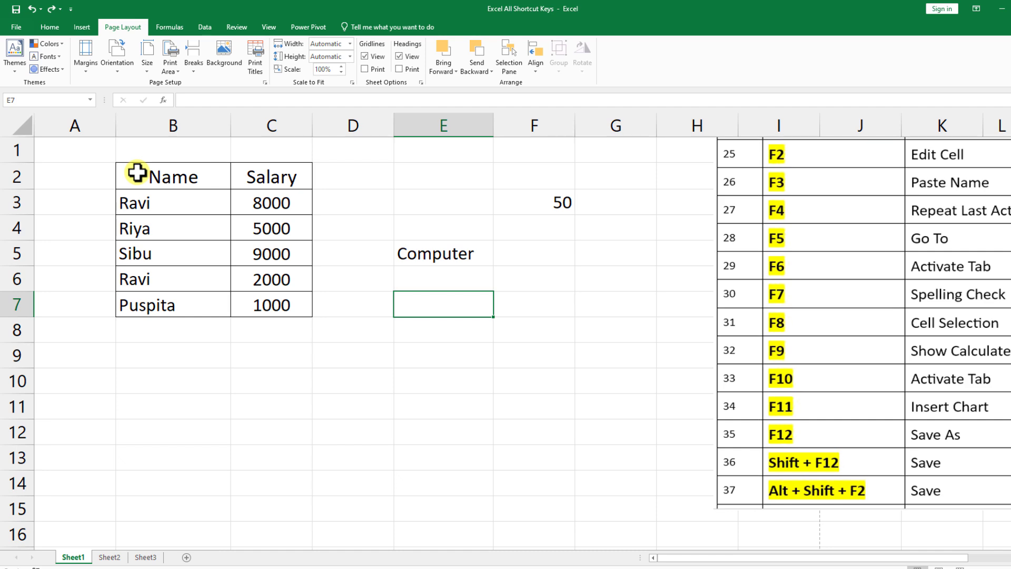
# Insert a chart sheet from the Name and Salary table in B2:C7
pyautogui.moveTo(137, 173); pyautogui.dragTo(266, 300)
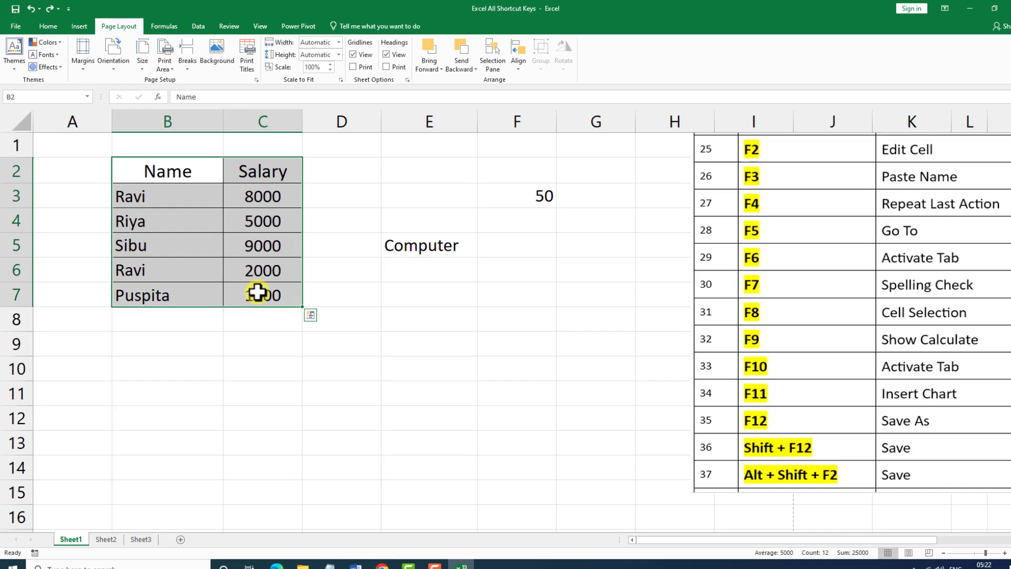
pyautogui.press('F11')
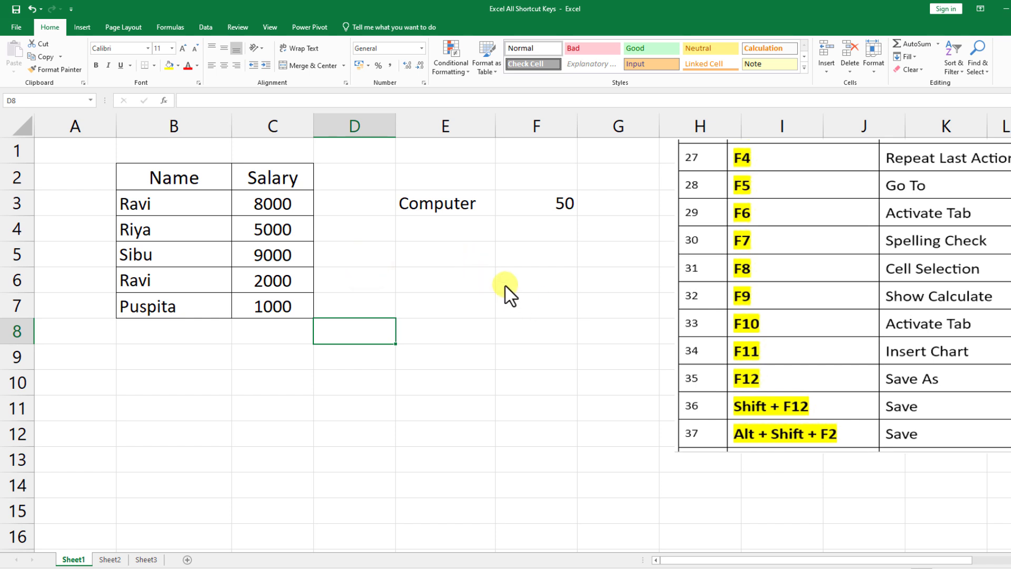
# Save a copy of the workbook to the Desktop under the file name class2
pyautogui.press('F12')
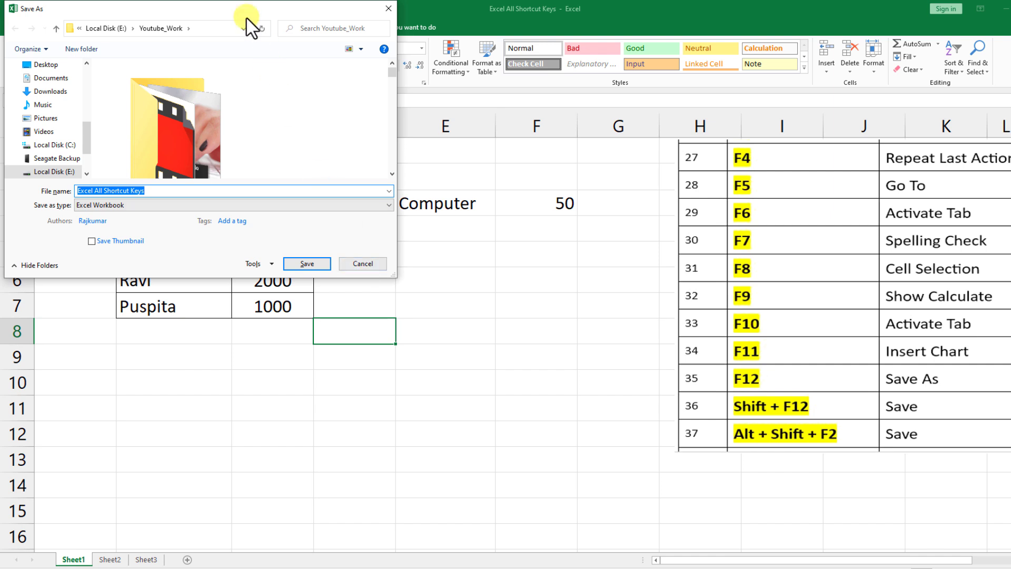
pyautogui.moveTo(226, 11); pyautogui.dragTo(279, 57)
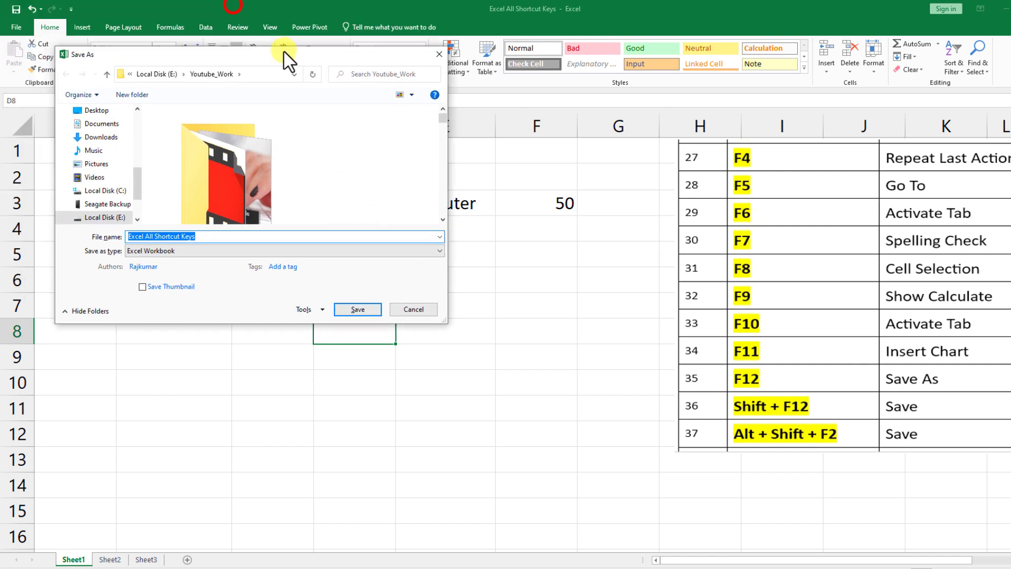
pyautogui.click(108, 111)
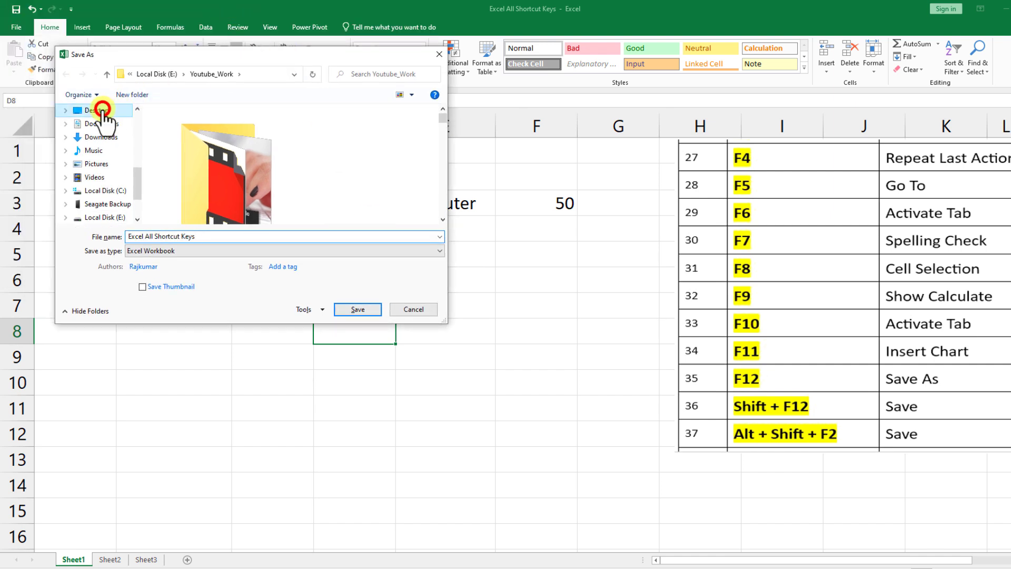
pyautogui.doubleClick(197, 237)
pyautogui.write('c')
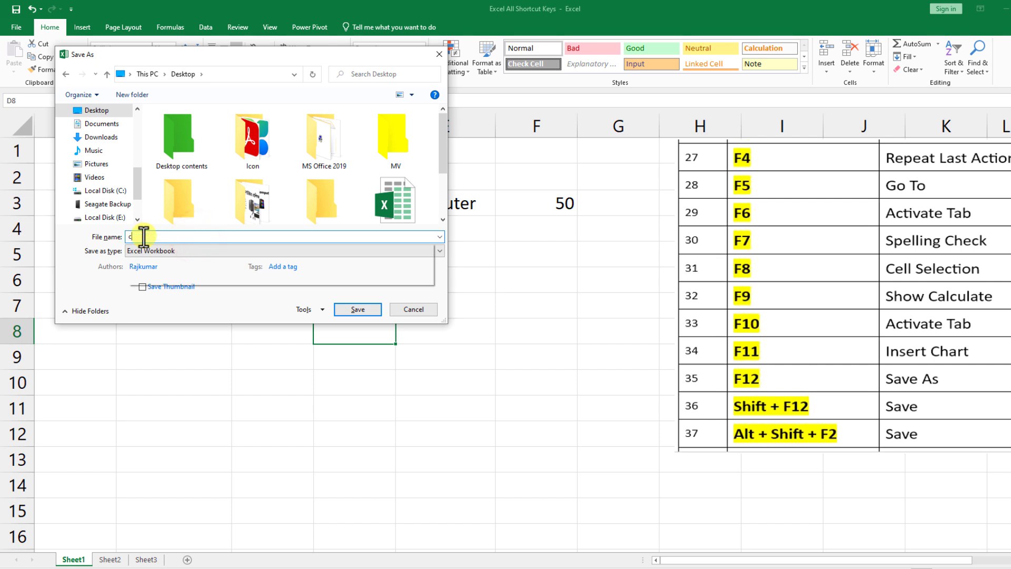
pyautogui.write('lass')
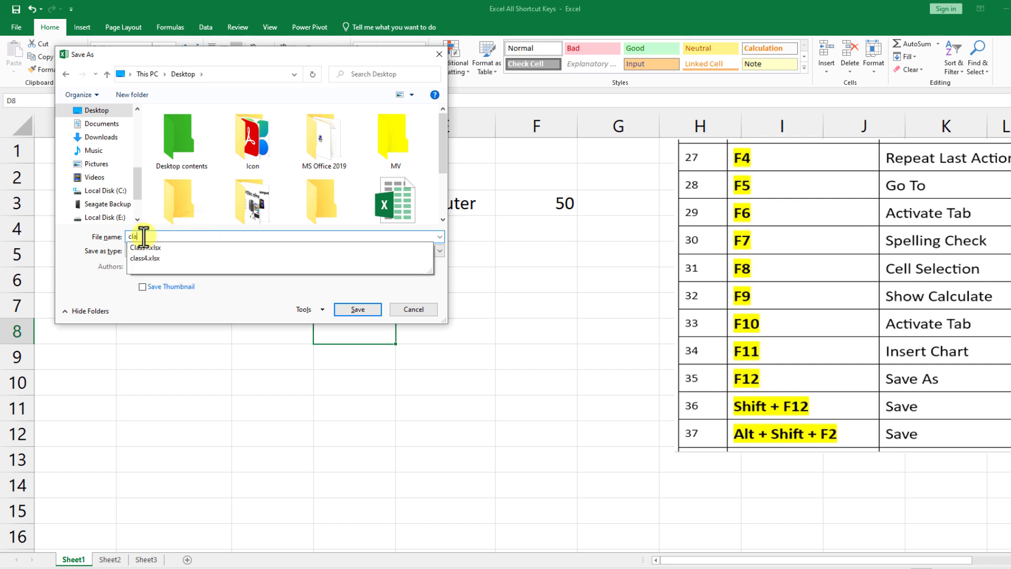
pyautogui.write('2')
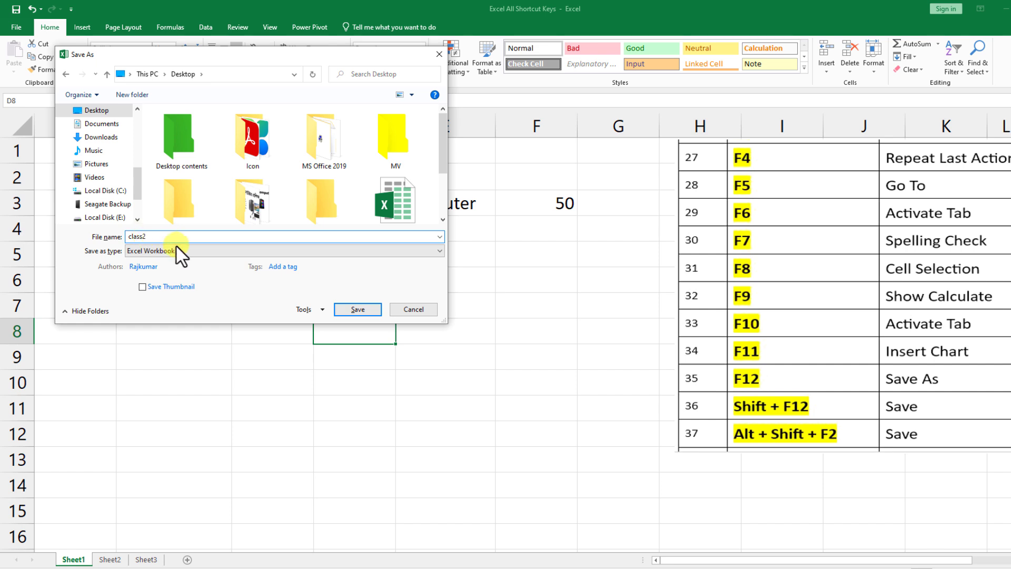
pyautogui.click(348, 310)
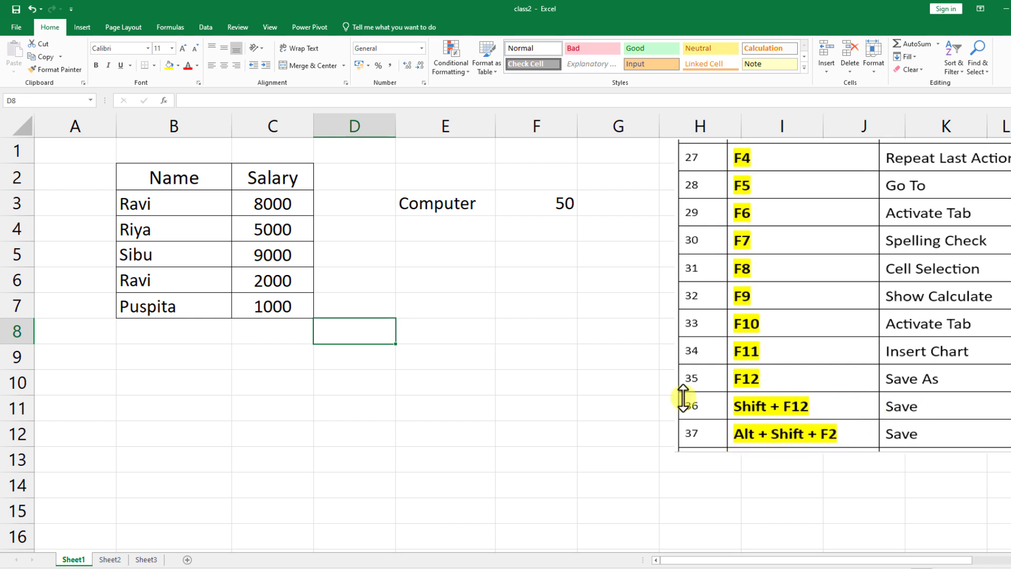
# Enter "laptop" in cell E7 and save the workbook
pyautogui.click(432, 303)
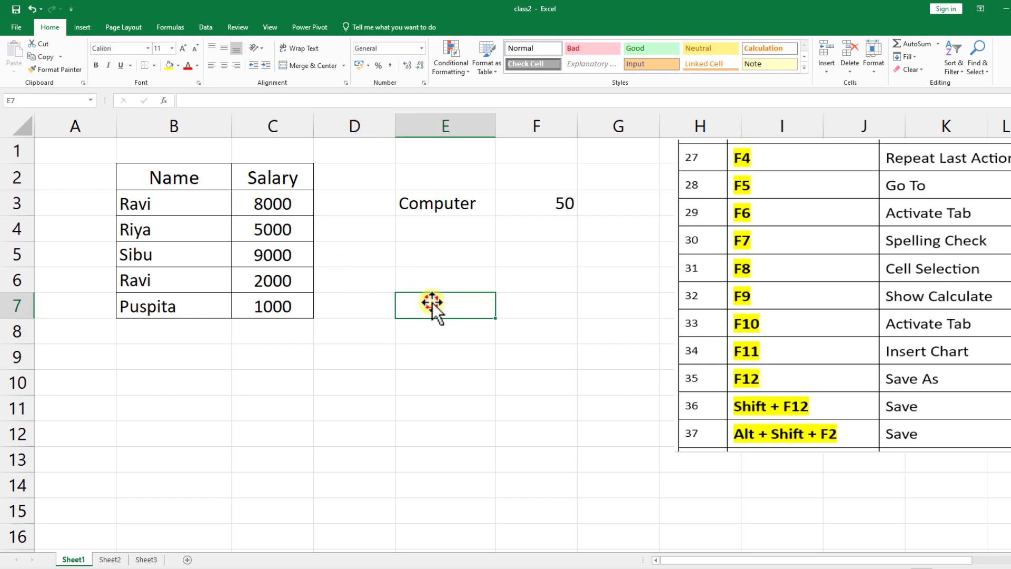
pyautogui.write('I')
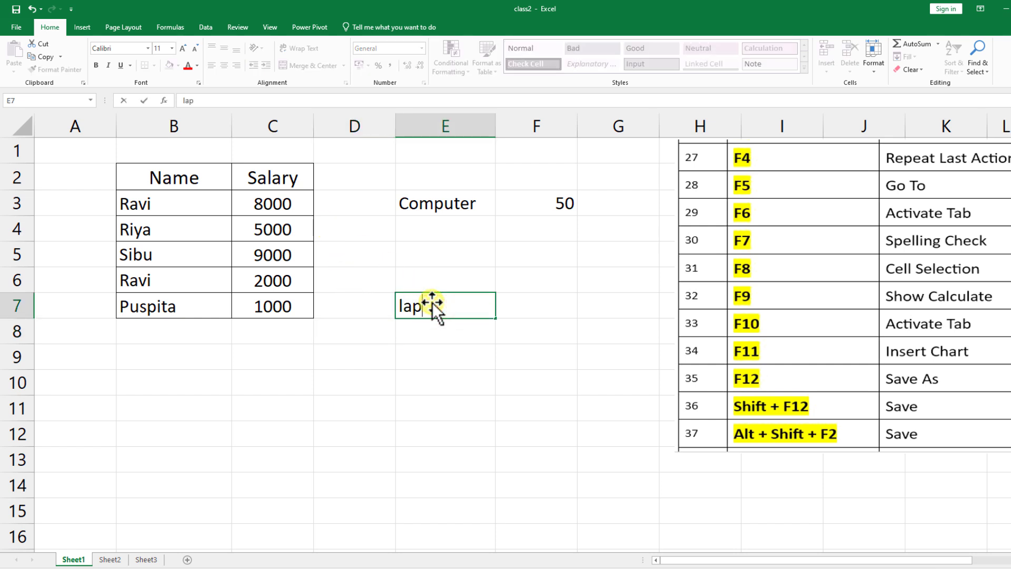
pyautogui.write('aptop')
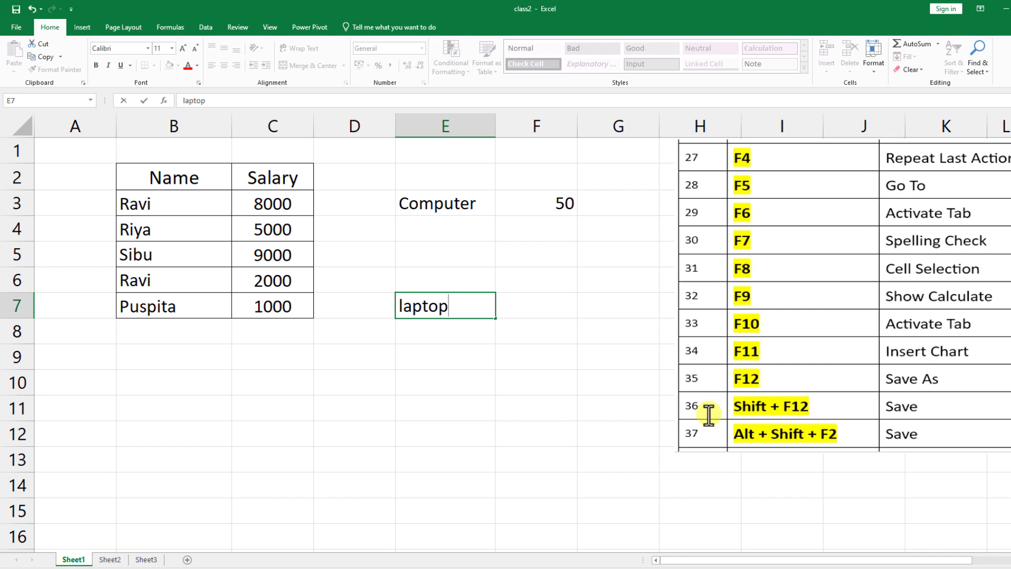
pyautogui.hotkey('shift', 'F12')
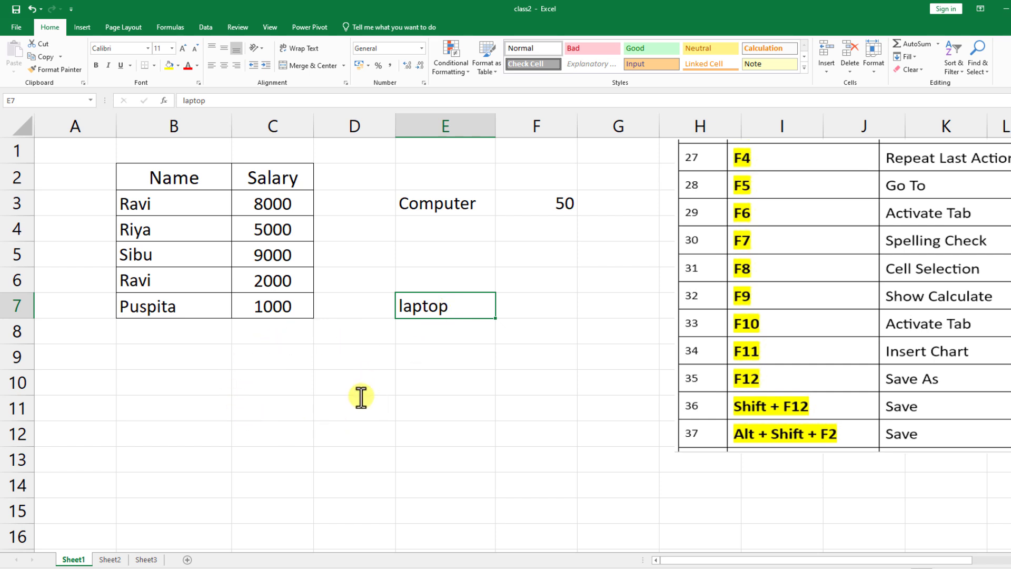
# Copy the Name and Salary table in B2:C7 and paste it into a new blank workbook starting at cell B3
pyautogui.click(273, 331)
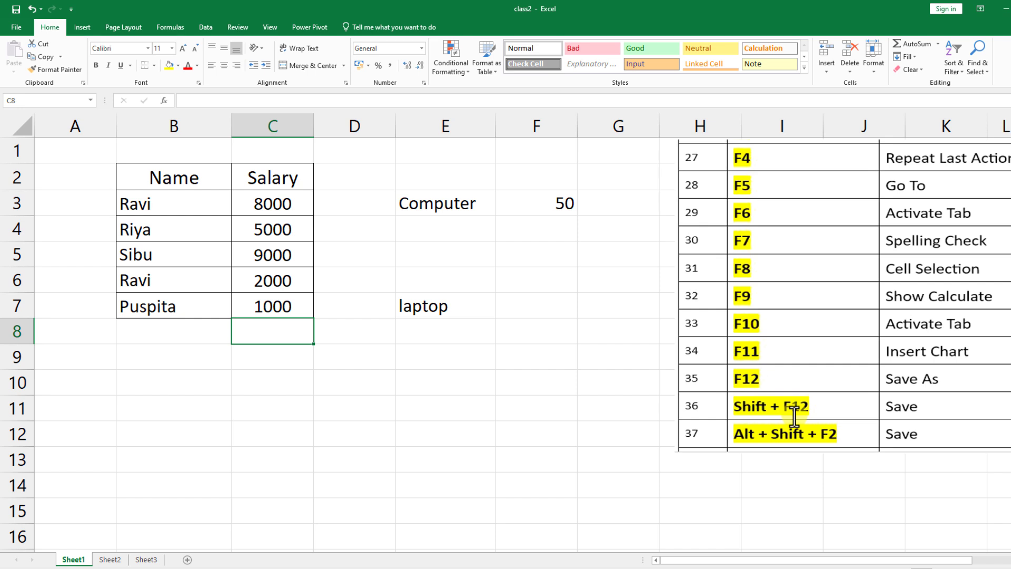
pyautogui.moveTo(140, 169); pyautogui.dragTo(284, 313)
pyautogui.hotkey('ctrl', 'c')
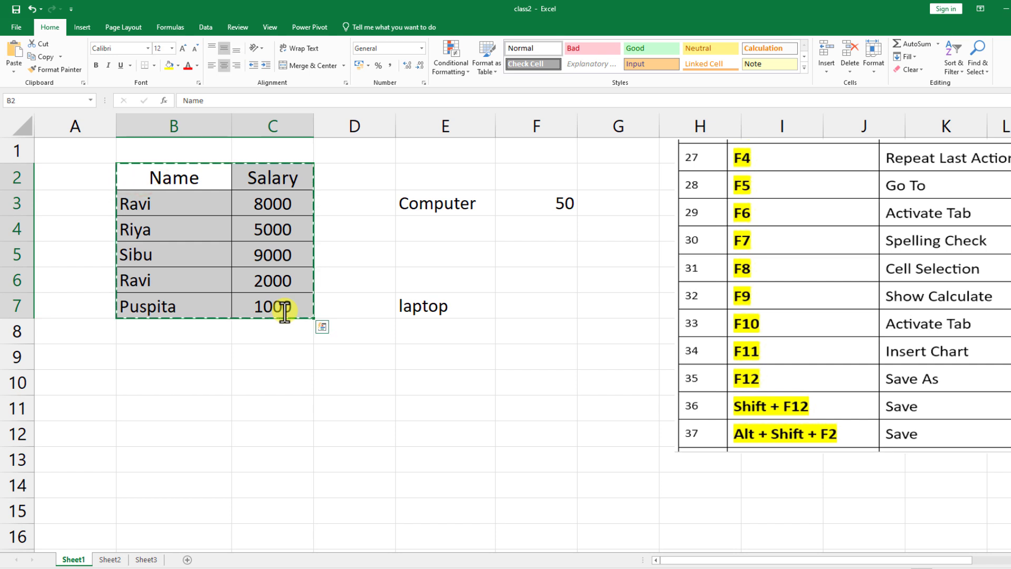
pyautogui.hotkey('ctrl', 'n')
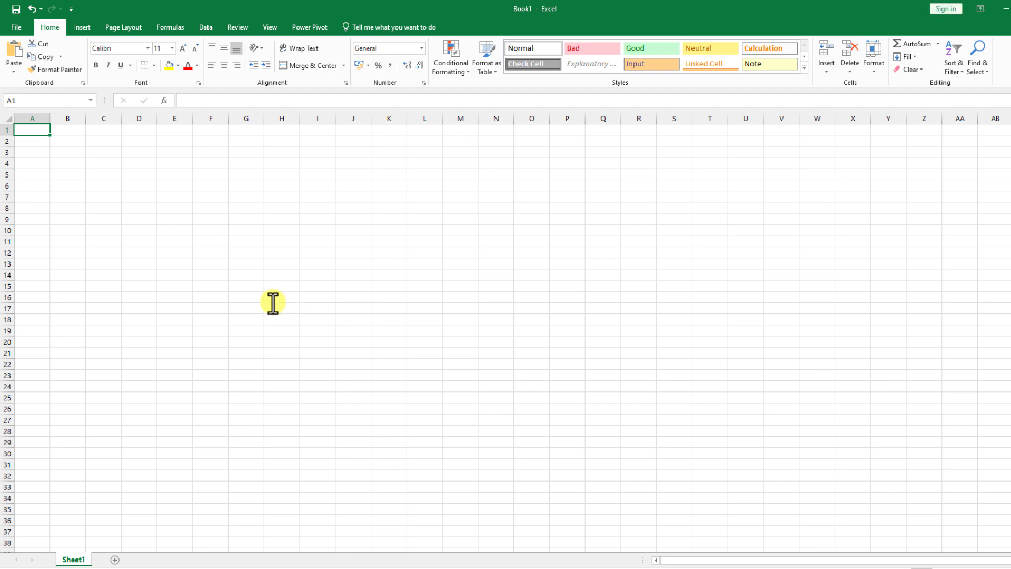
pyautogui.scroll(3, 119, 169)
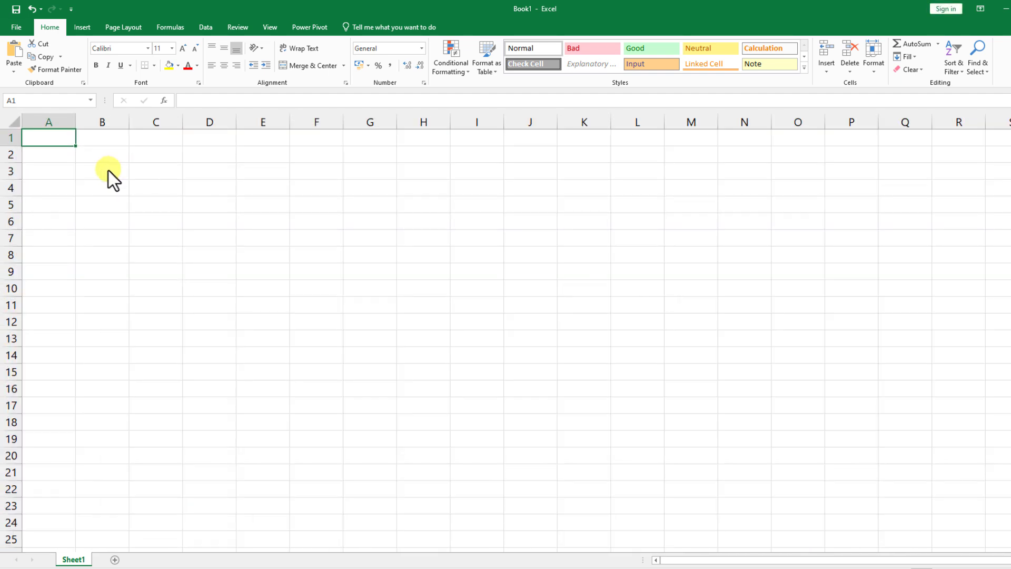
pyautogui.click(108, 171)
pyautogui.hotkey('ctrl', 'v')
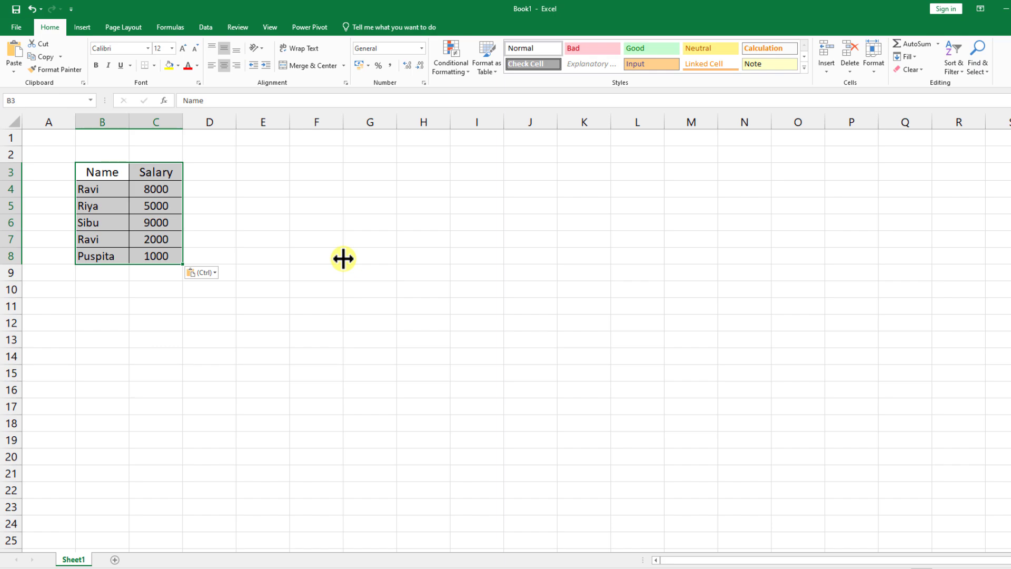
# Start saving the new workbook to the Desktop folder, cancel the save and return to the worksheet
pyautogui.hotkey('ctrl', 's')
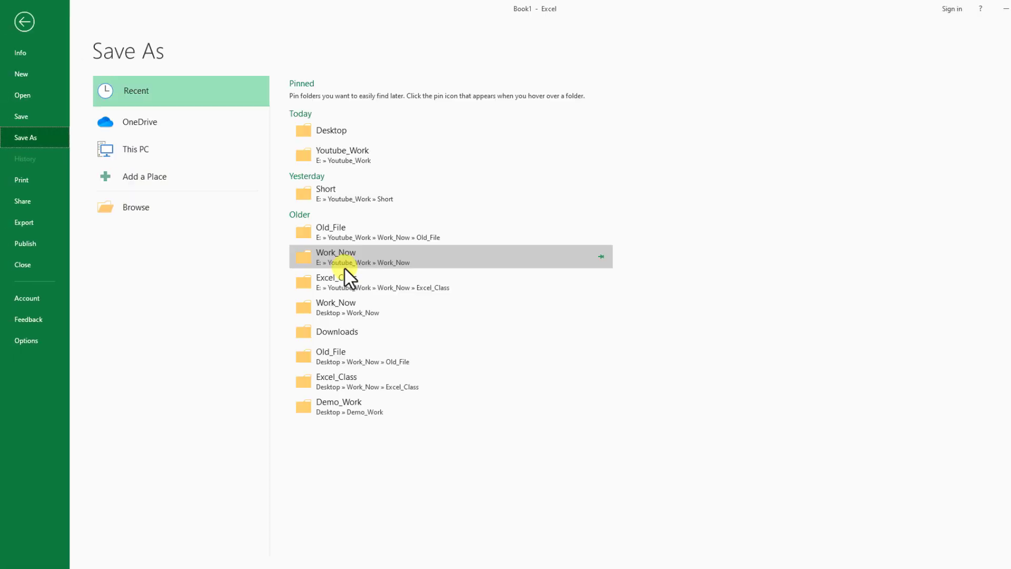
pyautogui.click(163, 206)
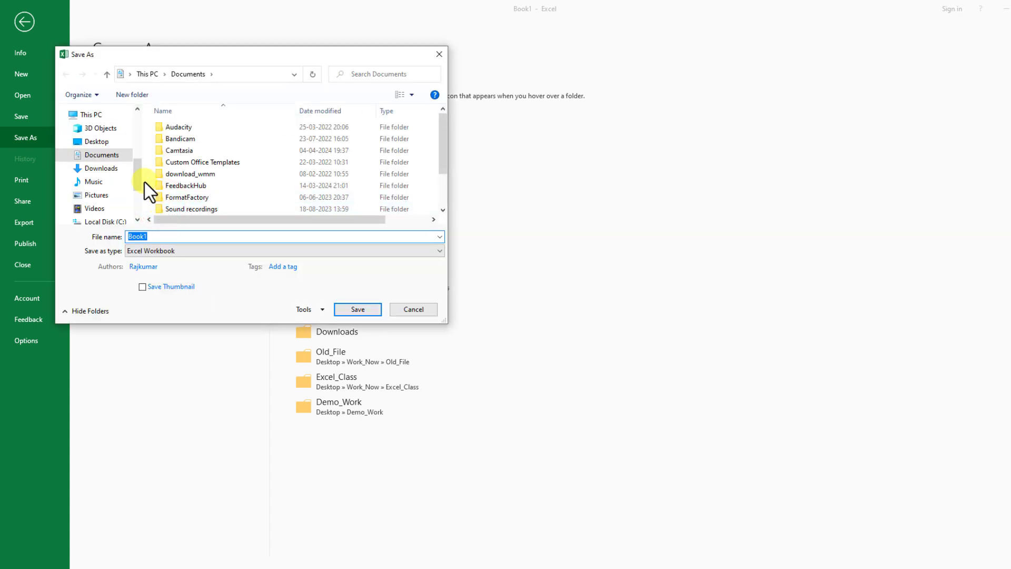
pyautogui.click(113, 139)
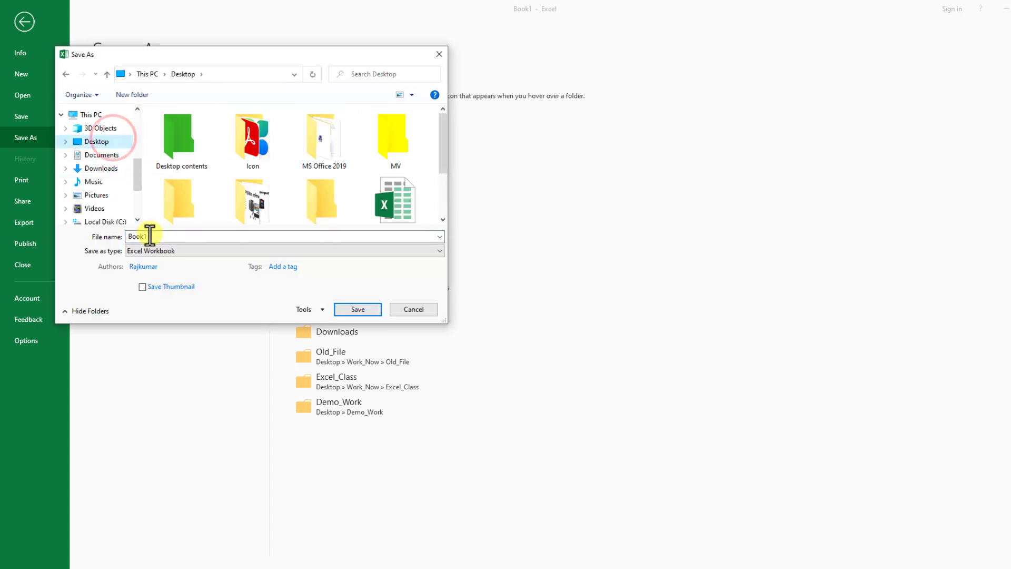
pyautogui.click(415, 311)
pyautogui.click(26, 22)
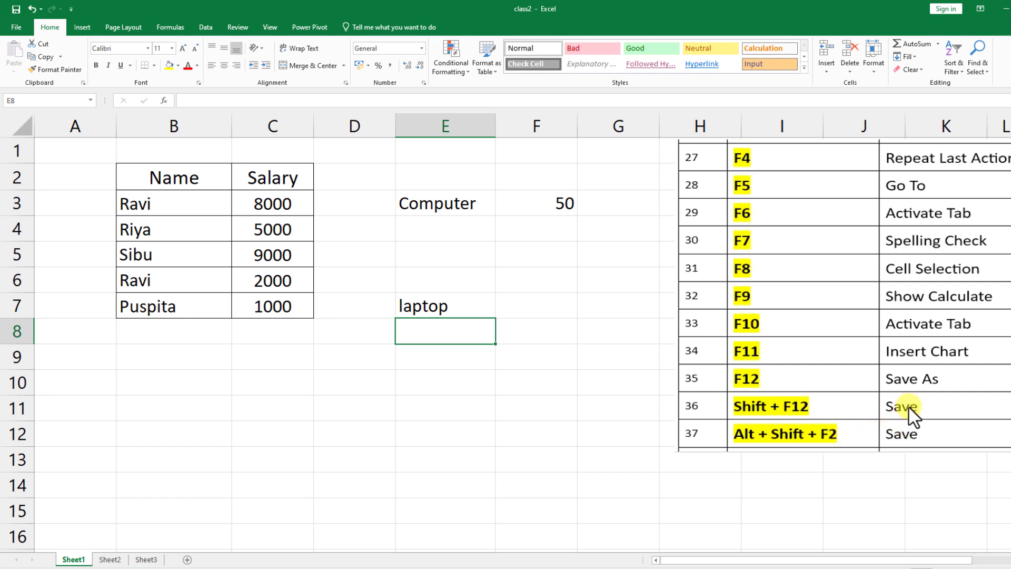
# Undo the laptop entry in cell E7 of the class2 workbook
pyautogui.hotkey('ctrl', 'z')
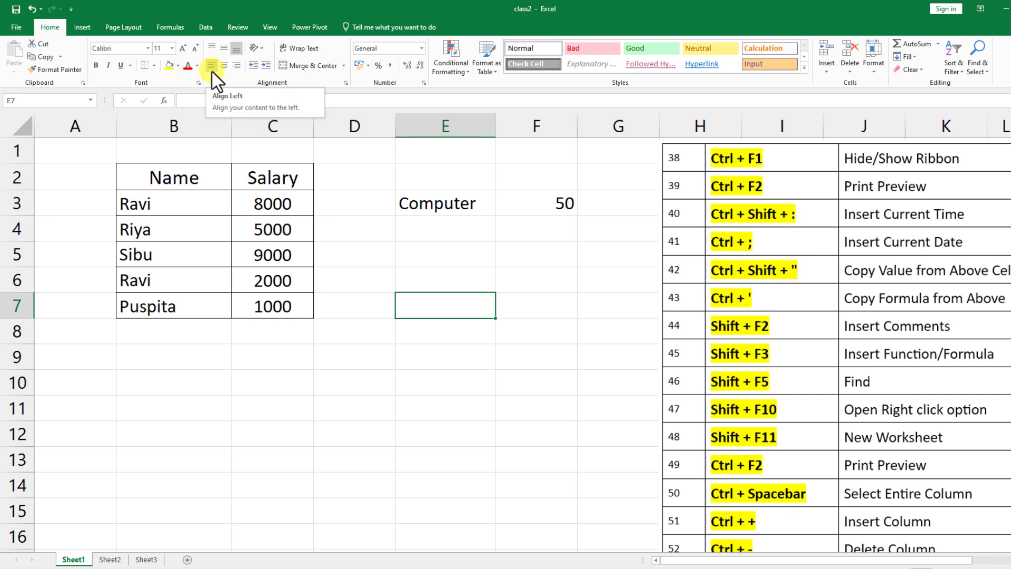
# Hide the ribbon and show it again, two times in a row
pyautogui.hotkey('ctrl', 'F1')
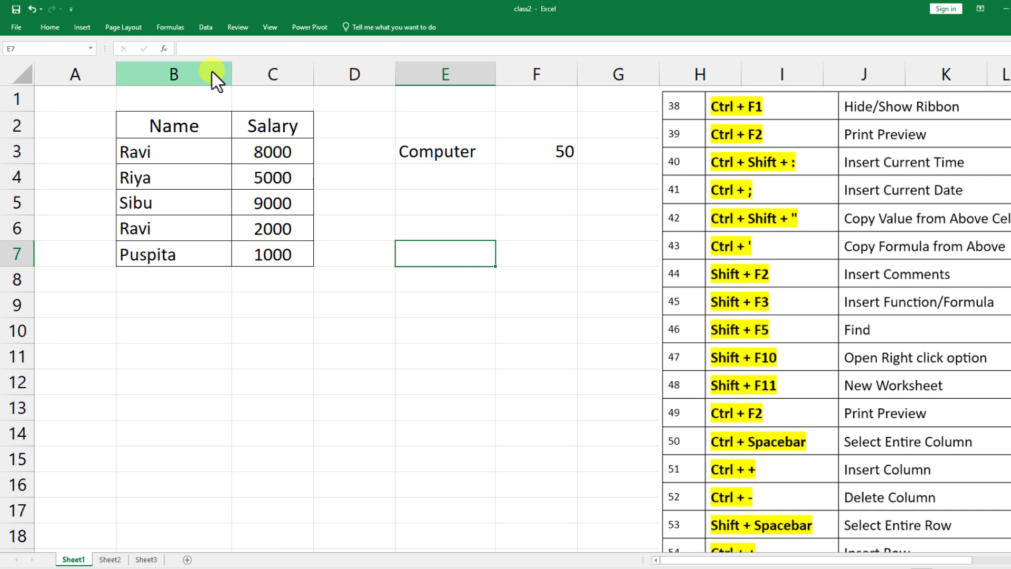
pyautogui.hotkey('ctrl', 'F1')
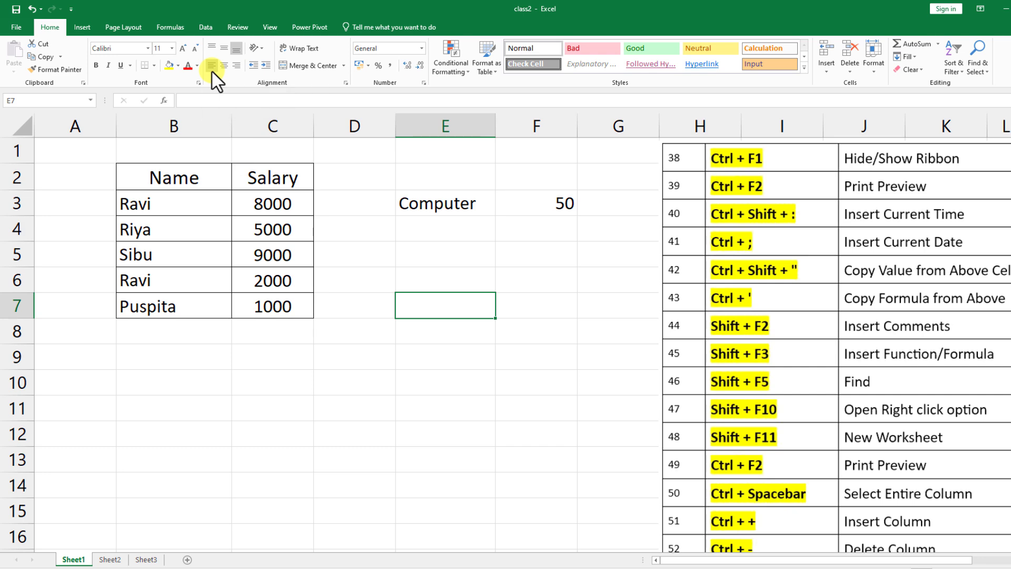
pyautogui.hotkey('ctrl', 'F1')
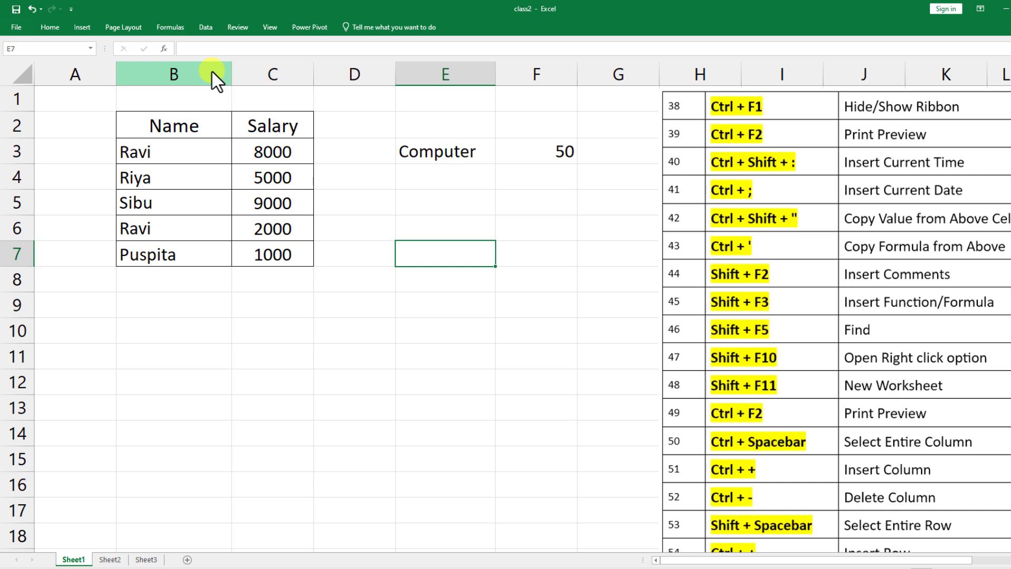
pyautogui.hotkey('ctrl', 'F1')
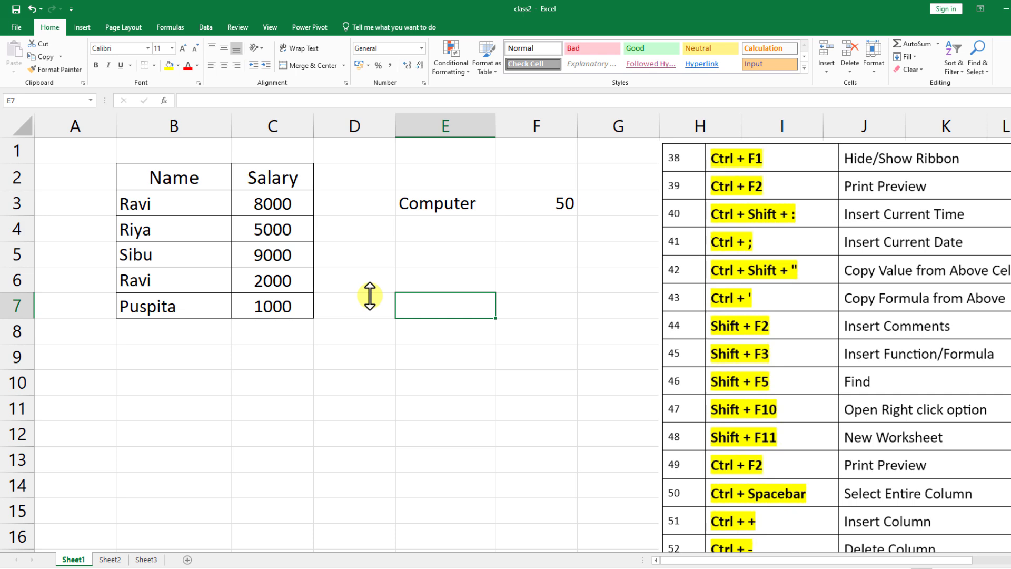
# View the print preview of Sheet1 and return to the worksheet
pyautogui.hotkey('ctrl', 'F2')
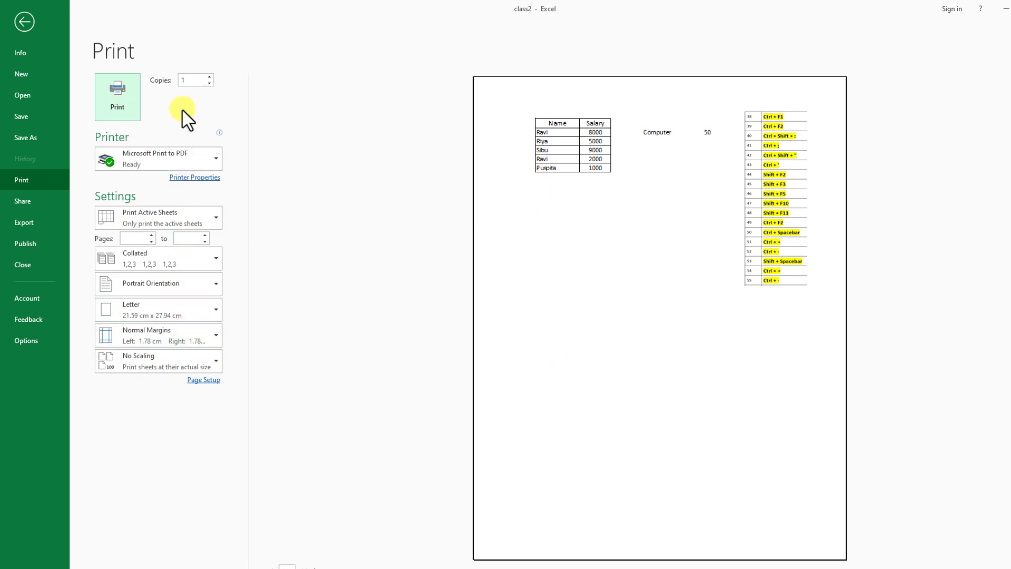
pyautogui.click(21, 21)
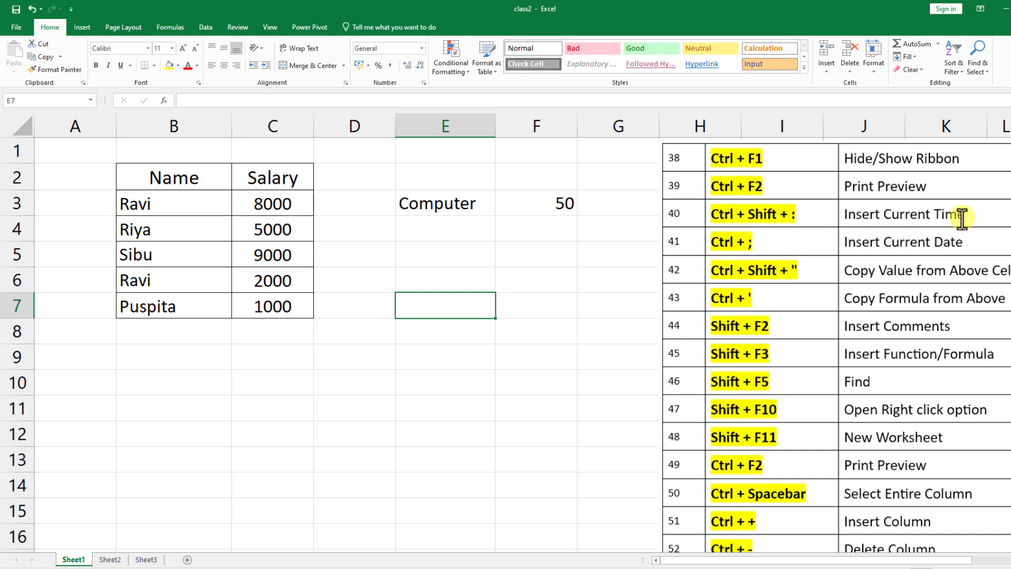
# Insert the current time in cell E5 and the current date in cell E6
pyautogui.click(438, 254)
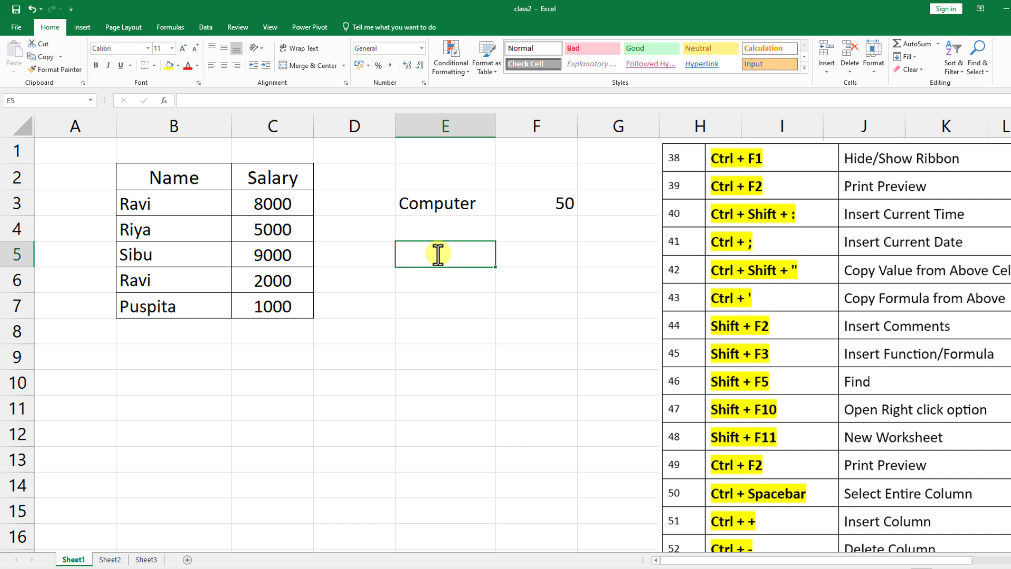
pyautogui.hotkey('ctrl', 'shift', ';')
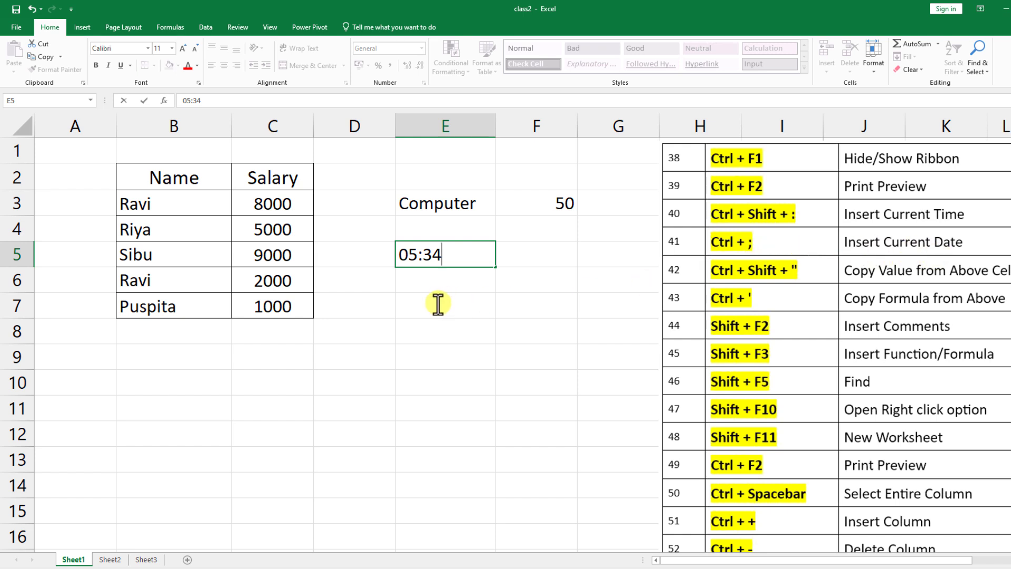
pyautogui.click(421, 281)
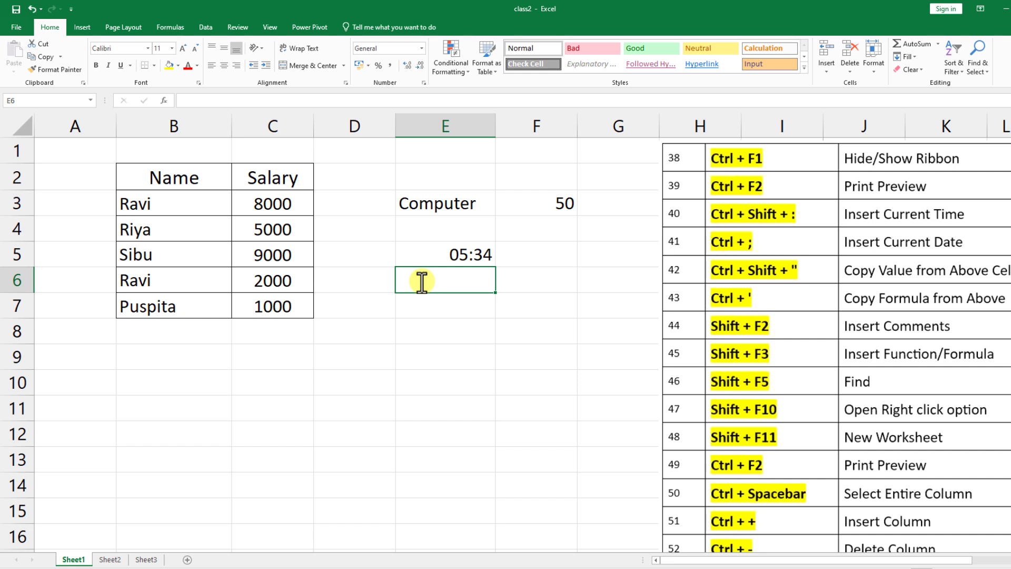
pyautogui.hotkey('ctrl', ';')
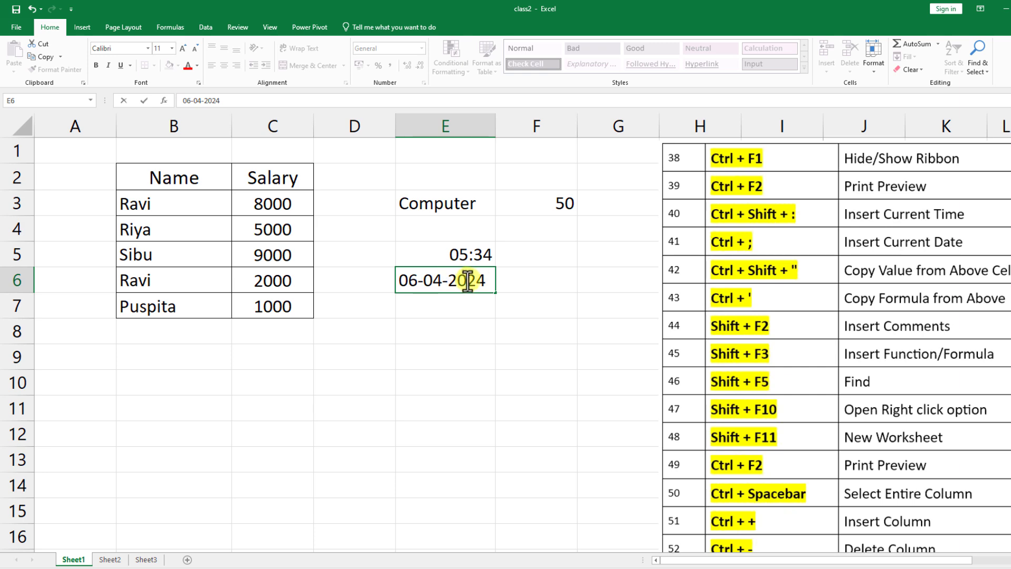
pyautogui.press('Return')
# Display the on-screen keyboard over the worksheet to view its keys, and minimize it
pyautogui.press('ctrl+super+o')
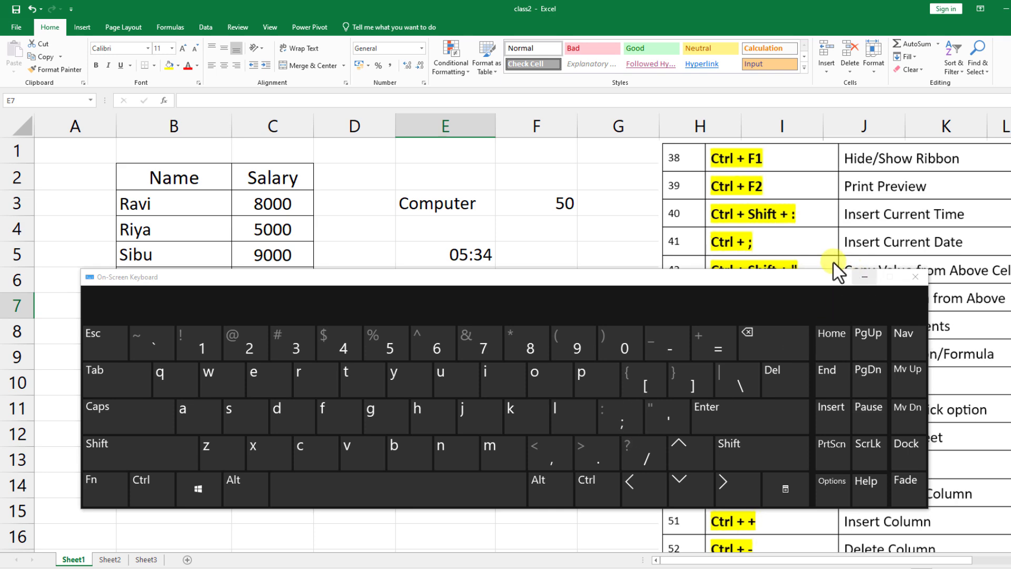
pyautogui.click(864, 276)
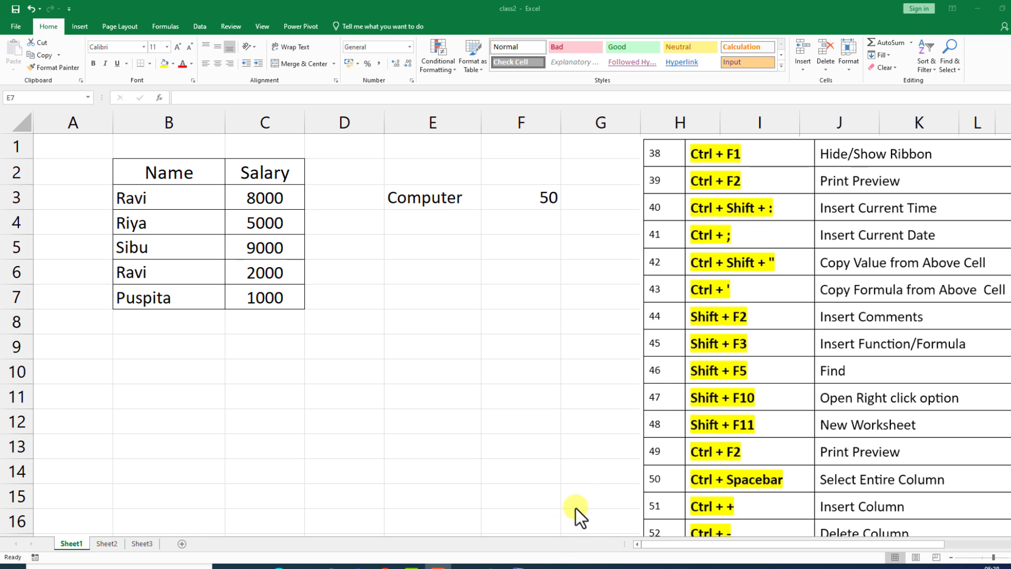
# Copy the values of E3 and F3 from the cells above into E4 and F4
pyautogui.click(490, 566)
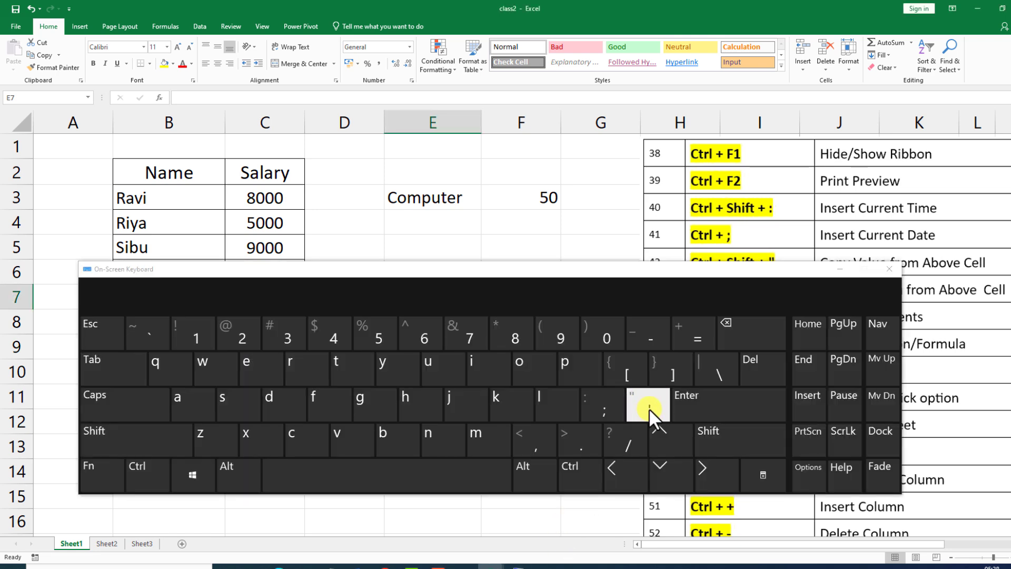
pyautogui.click(841, 270)
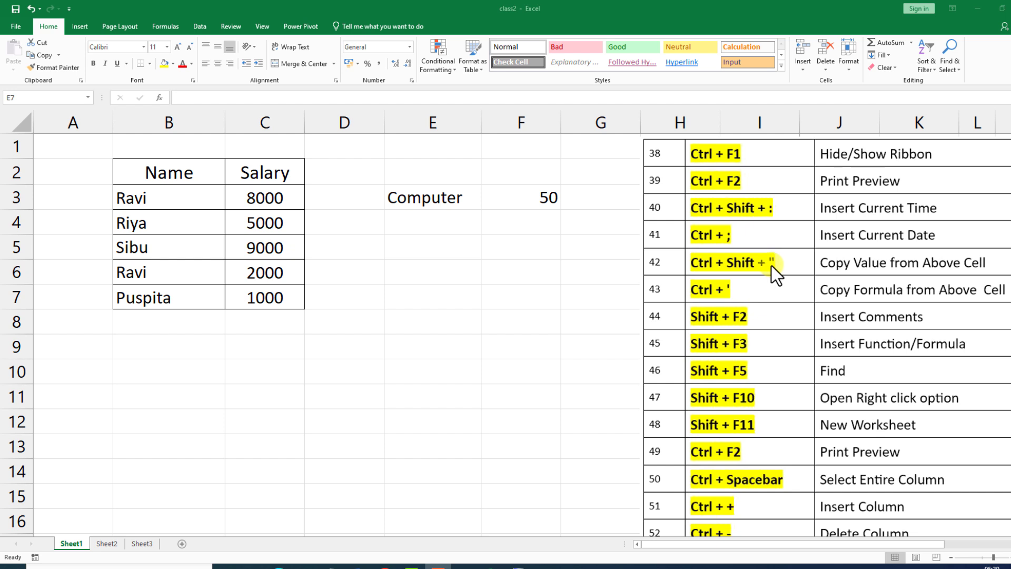
pyautogui.click(418, 222)
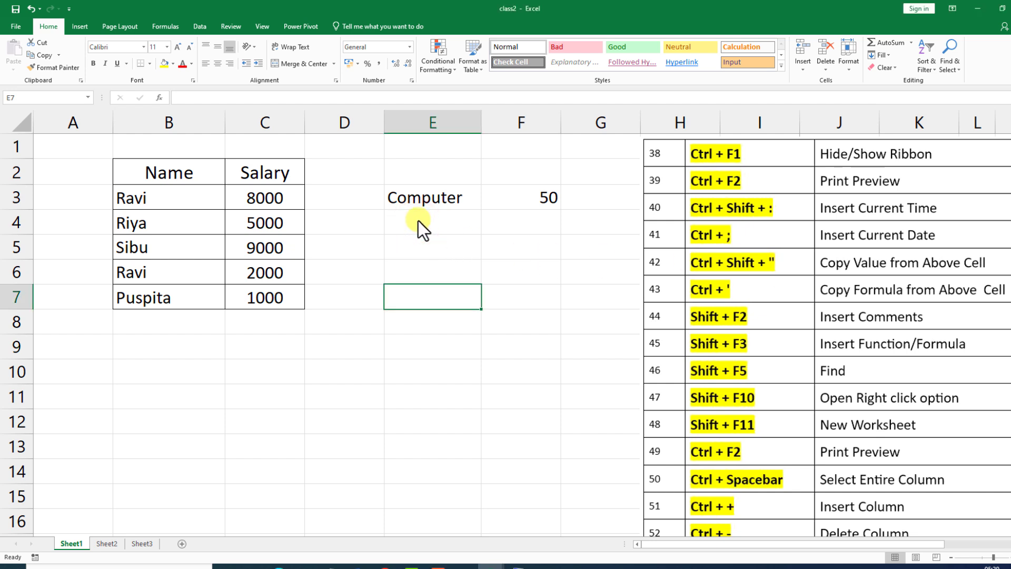
pyautogui.click(419, 220)
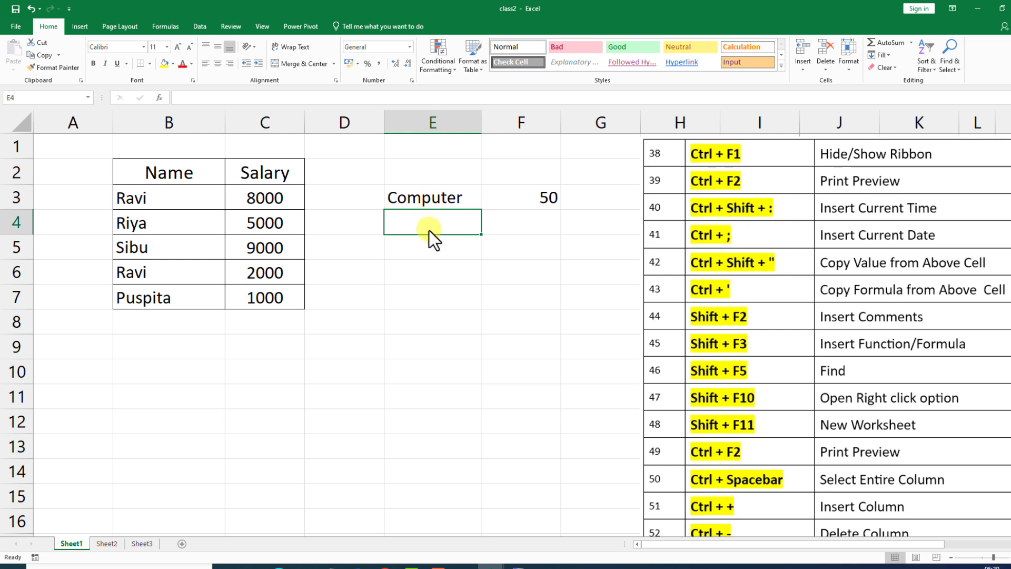
pyautogui.hotkey('ctrl', 'shift', "'")
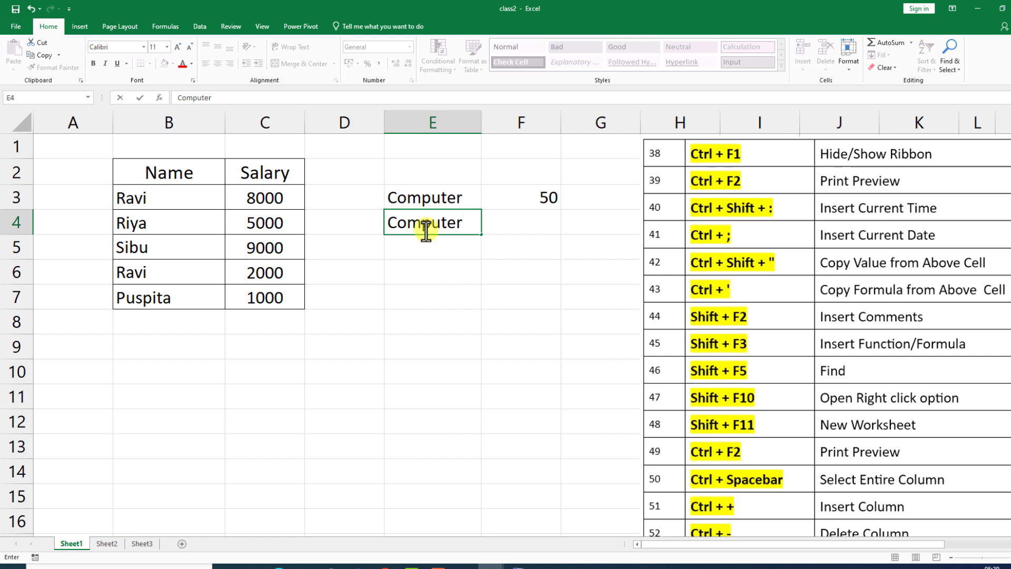
pyautogui.click(533, 226)
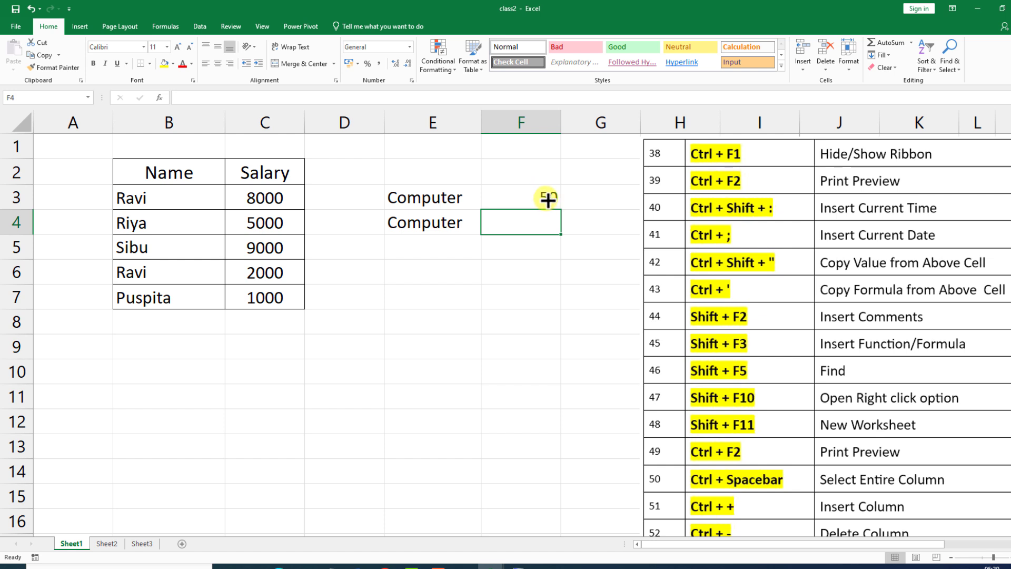
pyautogui.hotkey('ctrl', 'shift', "'")
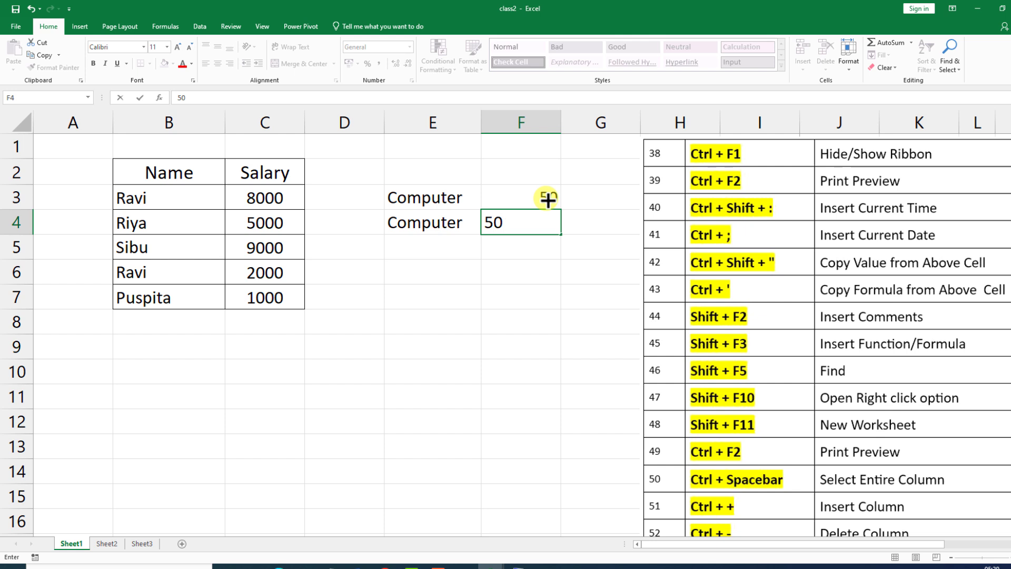
pyautogui.click(513, 242)
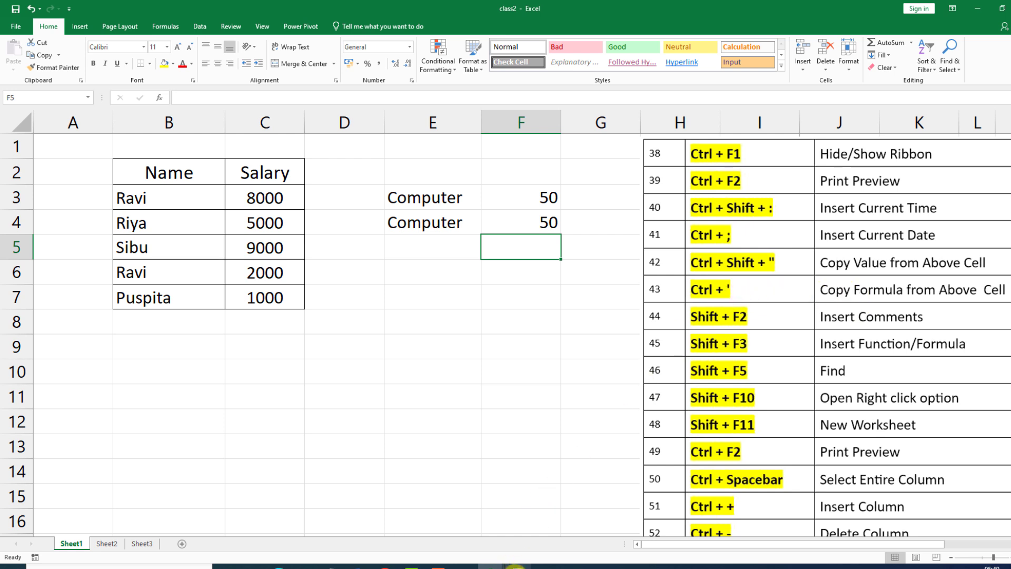
# Total the Salary values C3:C7 in cell C8 with AutoSum
pyautogui.click(515, 566)
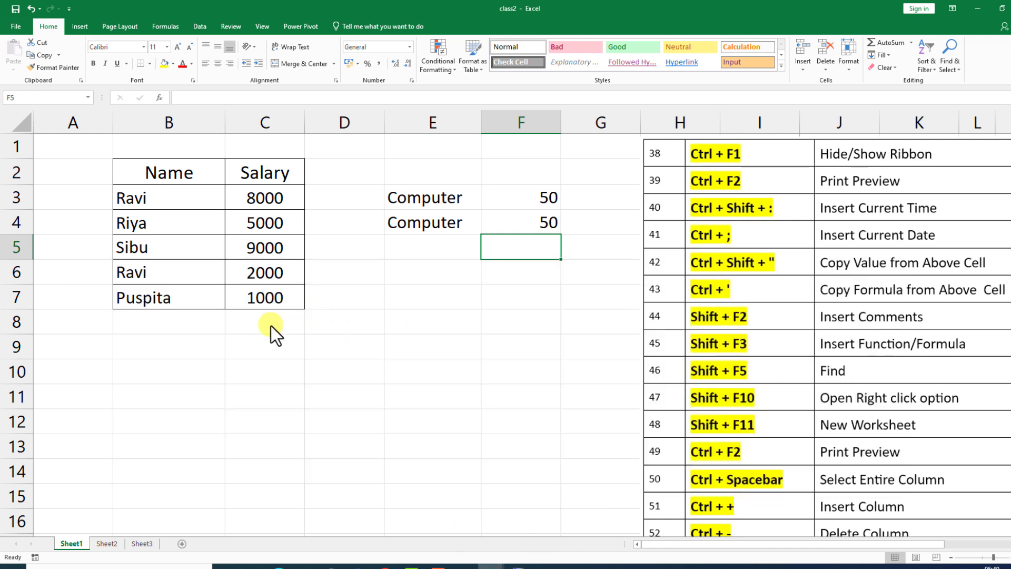
pyautogui.click(270, 326)
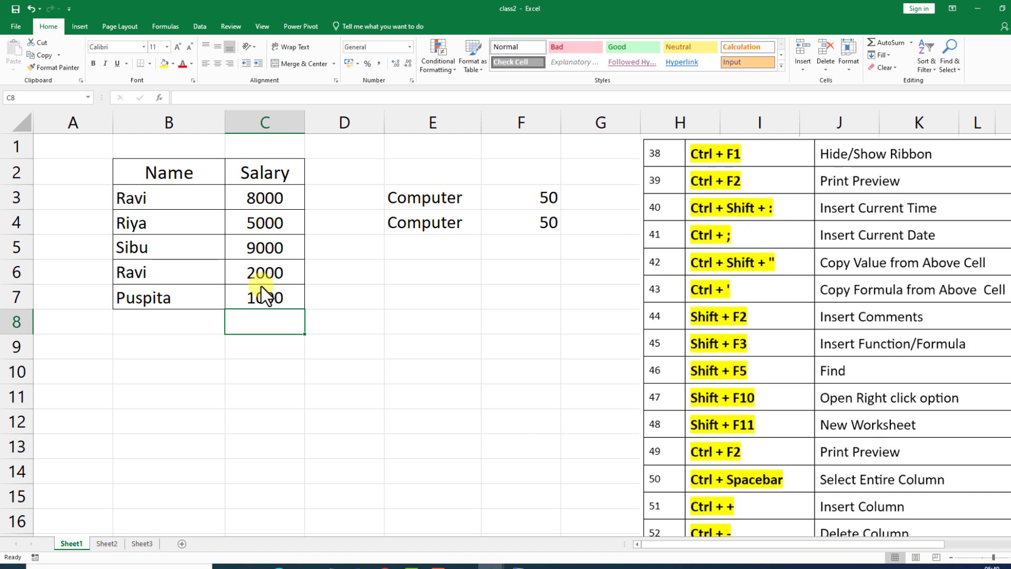
pyautogui.hotkey('alt', '=')
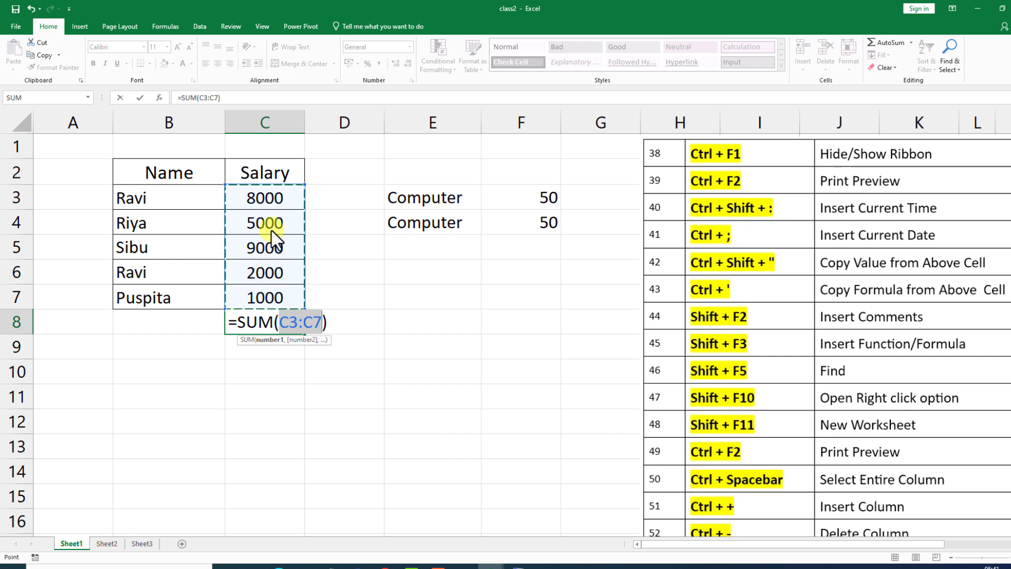
pyautogui.press('Return')
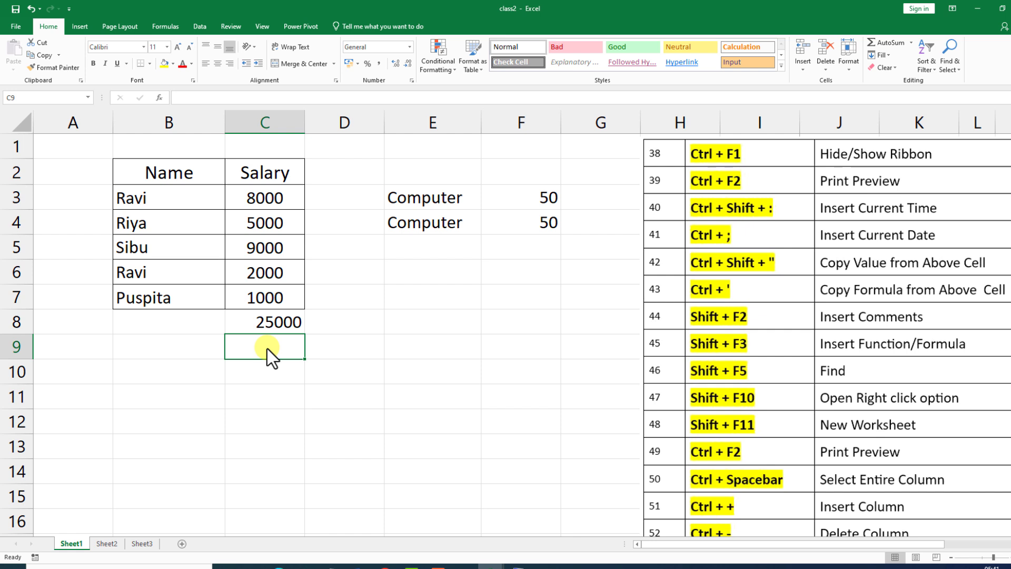
# Copy the SUM formula from C8 unchanged into C9 and open C9 to inspect its formula
pyautogui.hotkey('ctrl', "'")
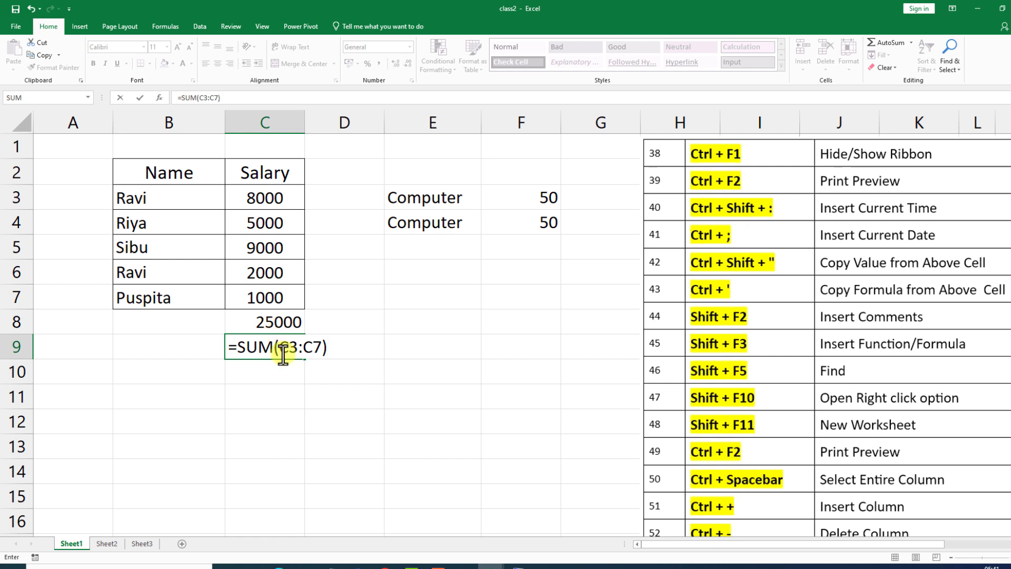
pyautogui.press('Return')
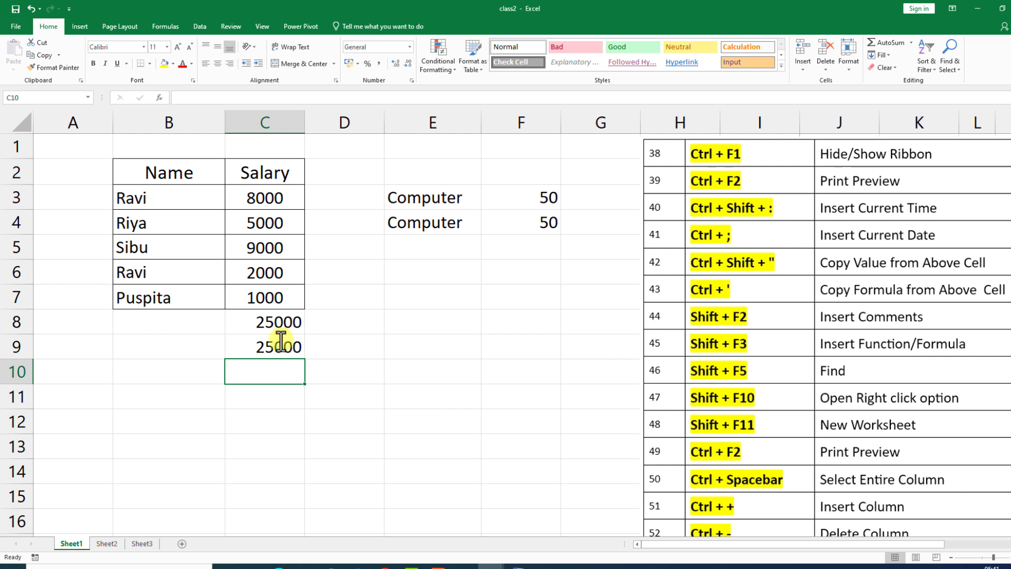
pyautogui.doubleClick(281, 342)
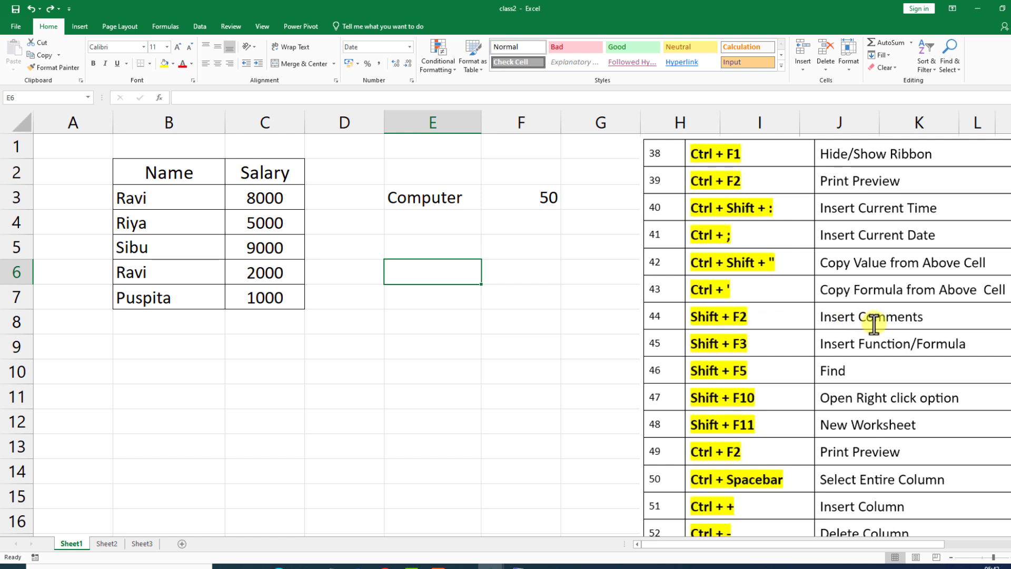
# Add a comment reading "Good" to the Computer cell E3 and display it from the worksheet
pyautogui.click(420, 203)
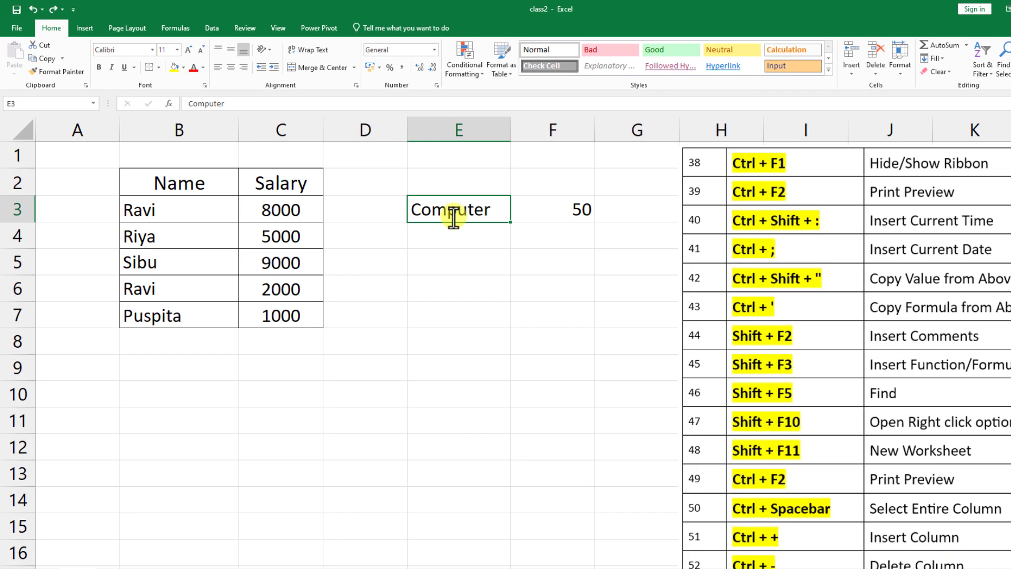
pyautogui.hotkey('shift', 'F2')
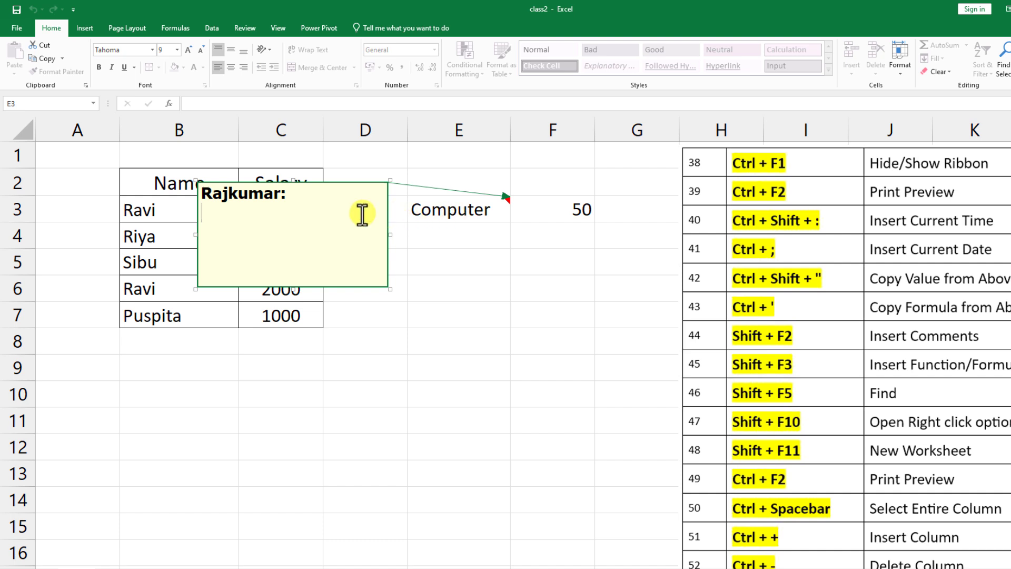
pyautogui.write('Good')
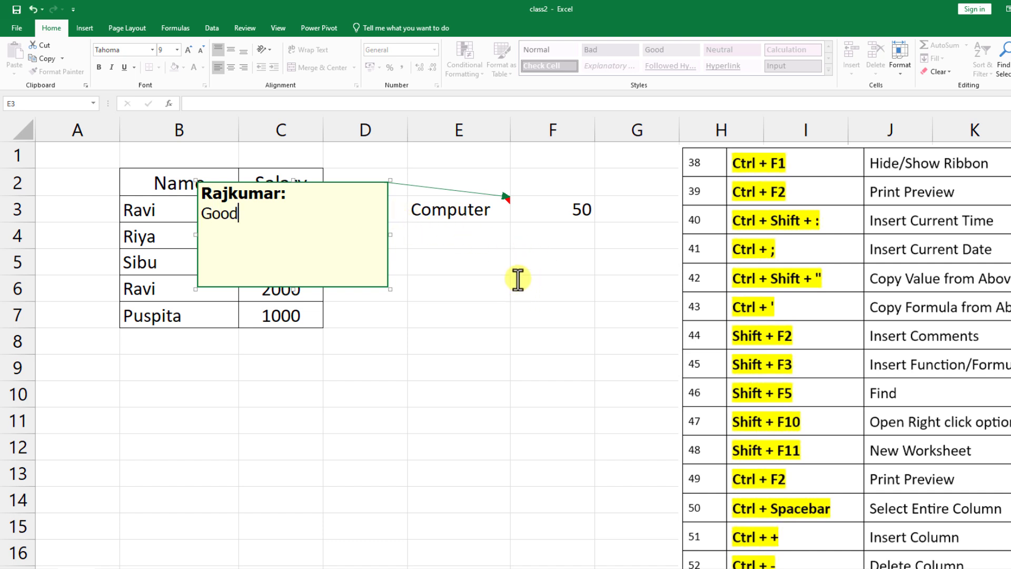
pyautogui.click(525, 260)
pyautogui.moveTo(451, 210)
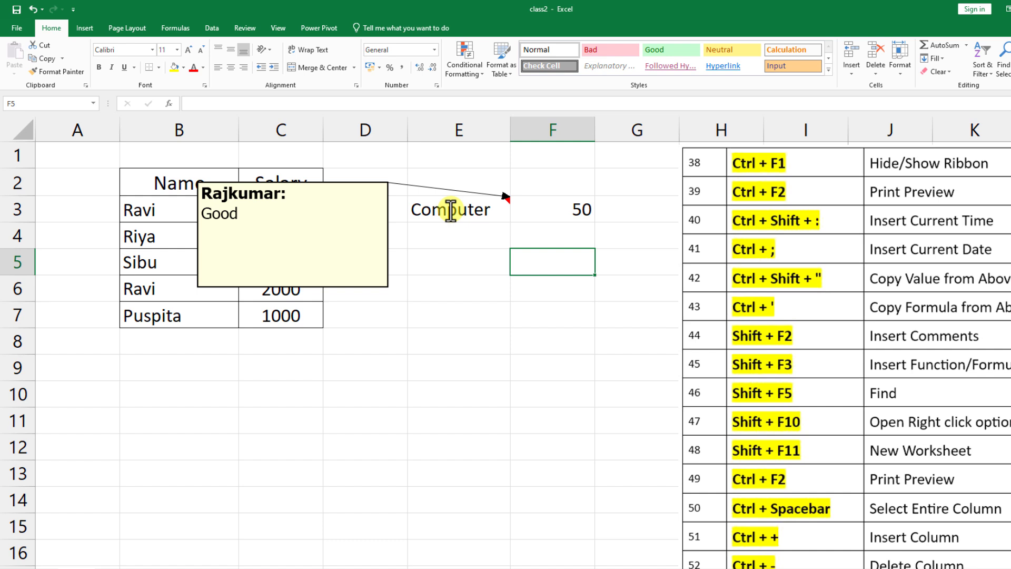
pyautogui.click(453, 258)
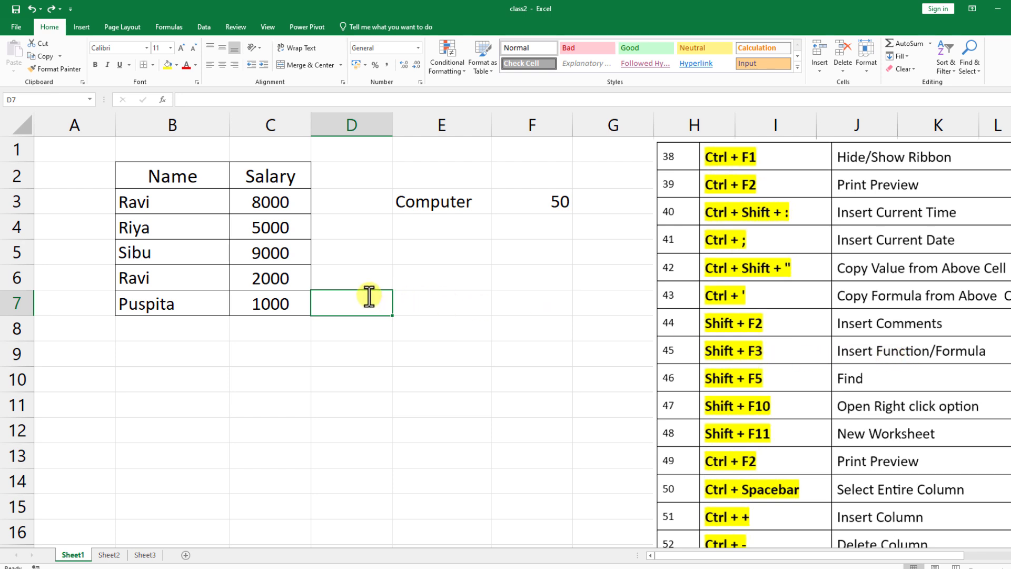
# Open Insert Function for cell D7, browse the function categories and the Most Recently Used list, and cancel
pyautogui.hotkey('shift', 'F3')
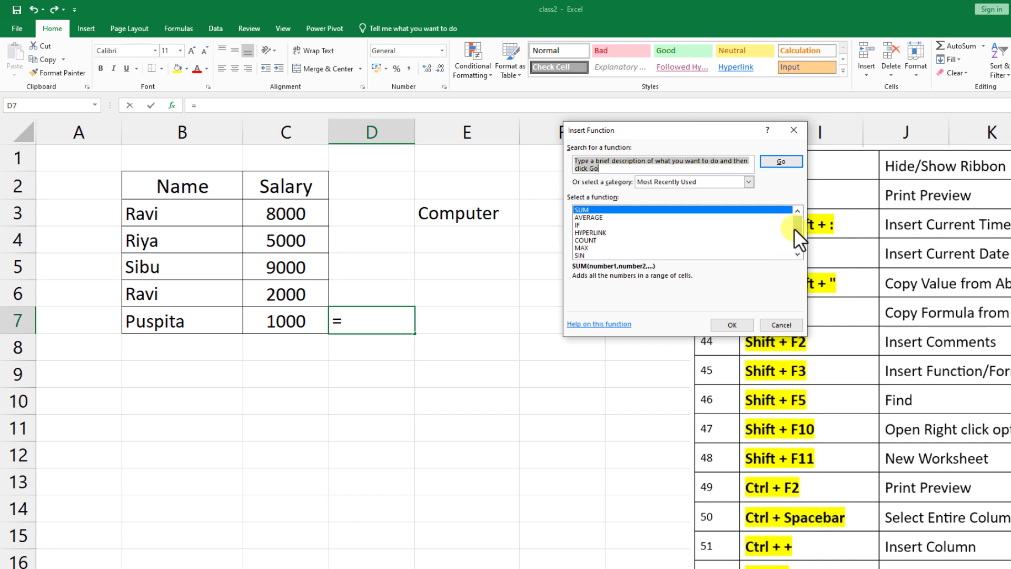
pyautogui.moveTo(794, 229)
pyautogui.mouseDown()
pyautogui.moveTo(796, 241)
pyautogui.moveTo(795, 221)
pyautogui.mouseUp()
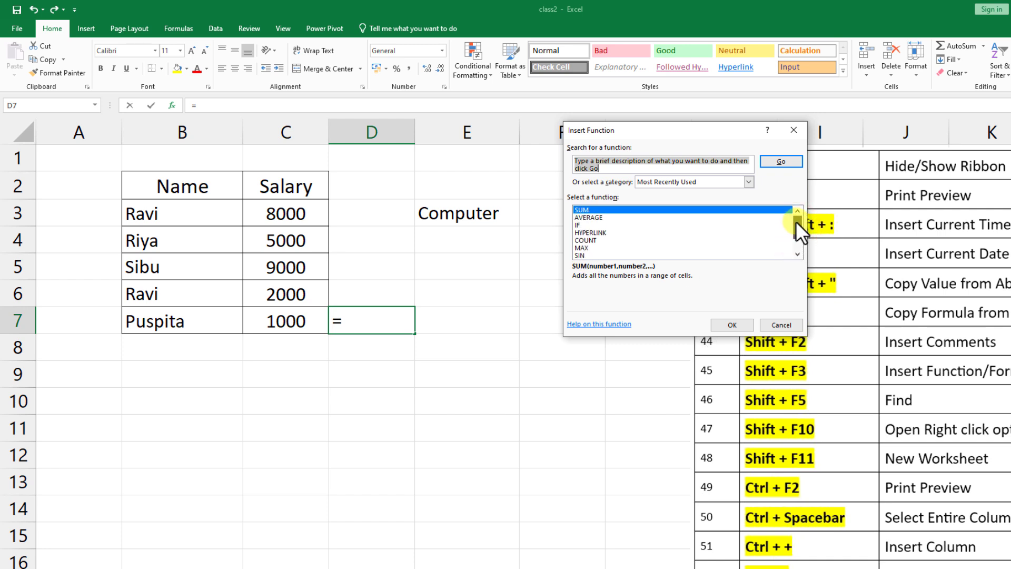
pyautogui.click(748, 181)
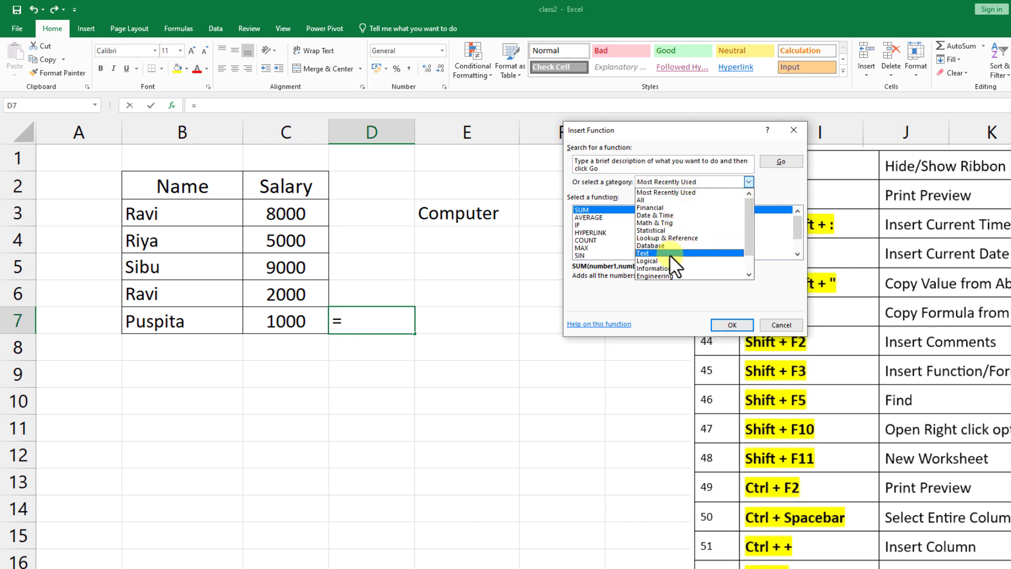
pyautogui.click(669, 293)
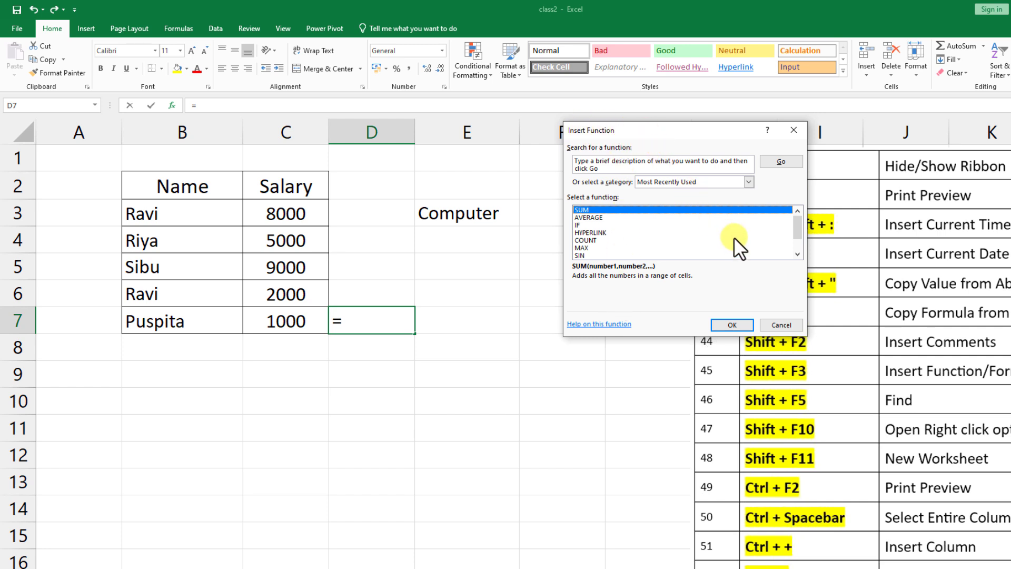
pyautogui.moveTo(799, 222); pyautogui.dragTo(800, 233)
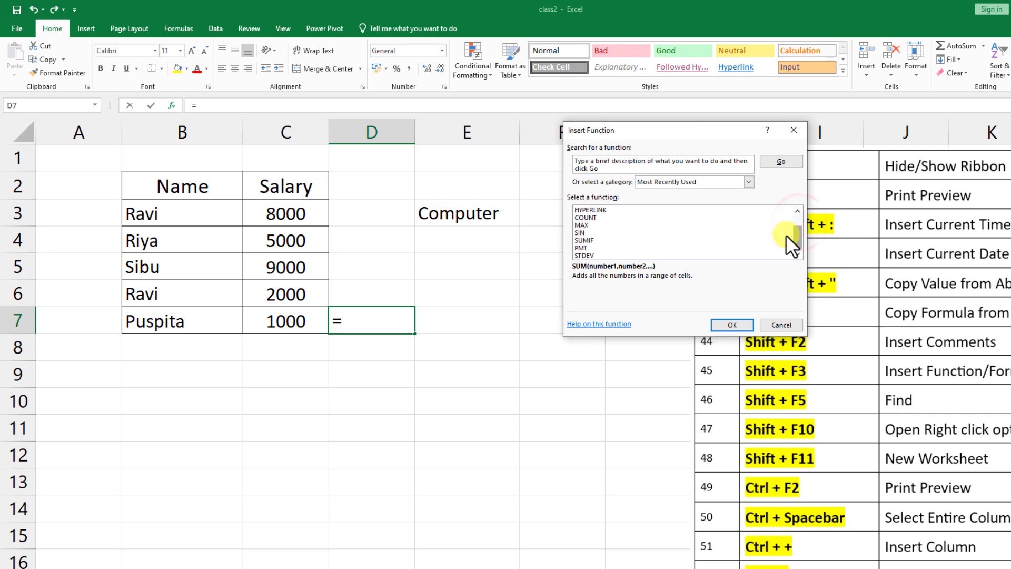
pyautogui.click(780, 322)
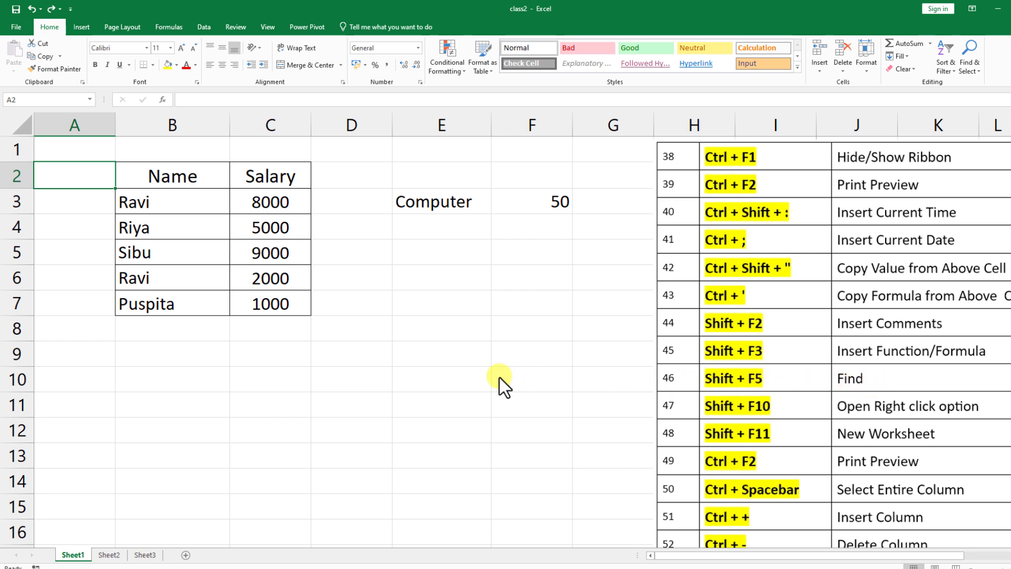
# Search the sheet for the name in cell B3, step through two matches, and close Find and Replace
pyautogui.hotkey('shift', 'F5')
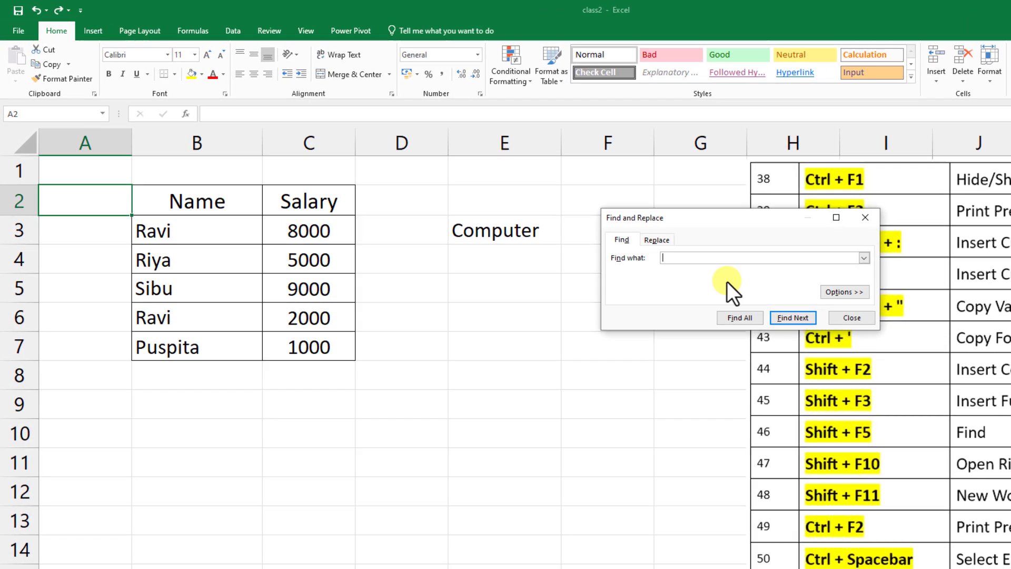
pyautogui.moveTo(723, 224); pyautogui.dragTo(542, 189)
pyautogui.write('r')
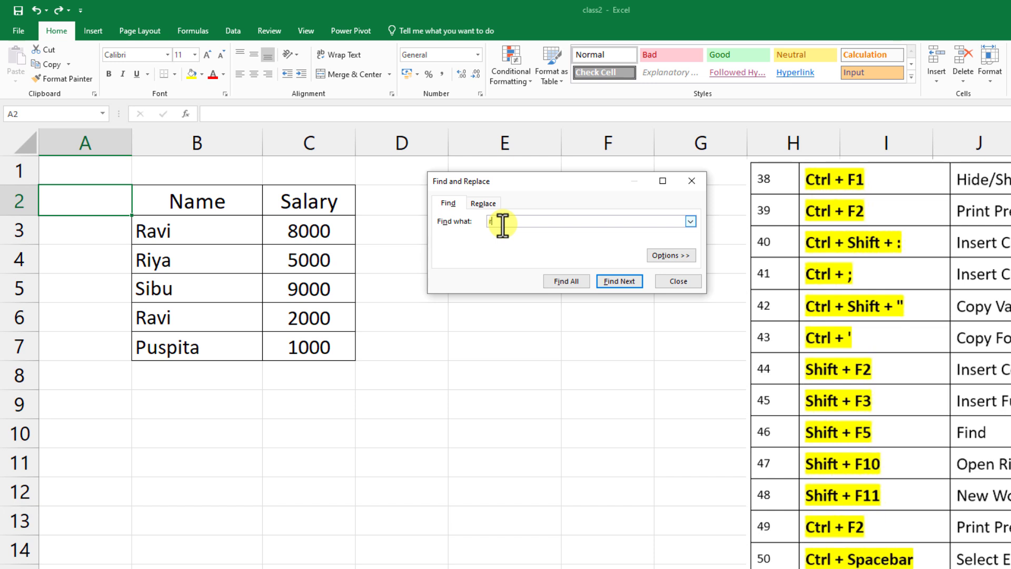
pyautogui.write('avi')
pyautogui.click(608, 281)
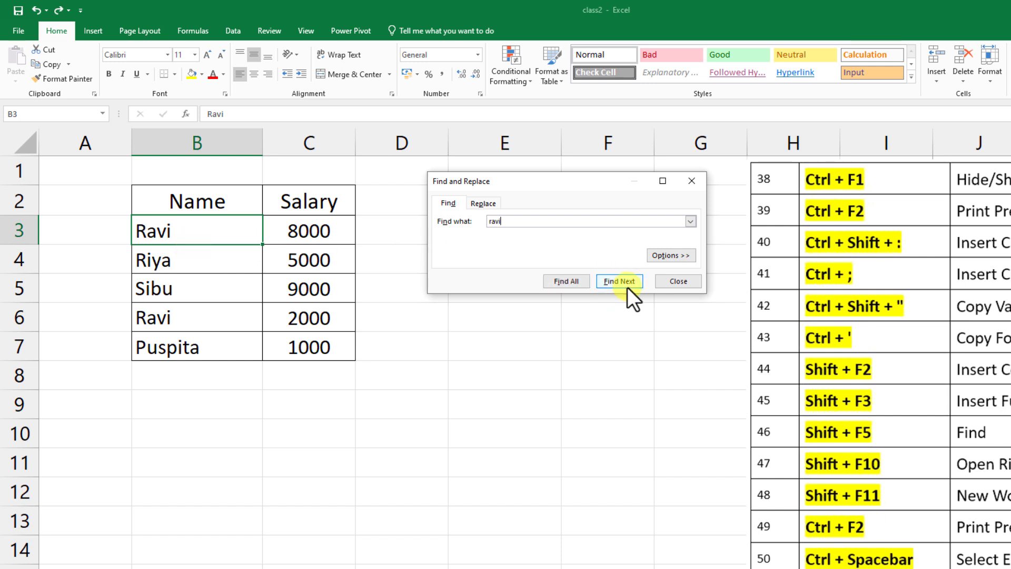
pyautogui.click(627, 284)
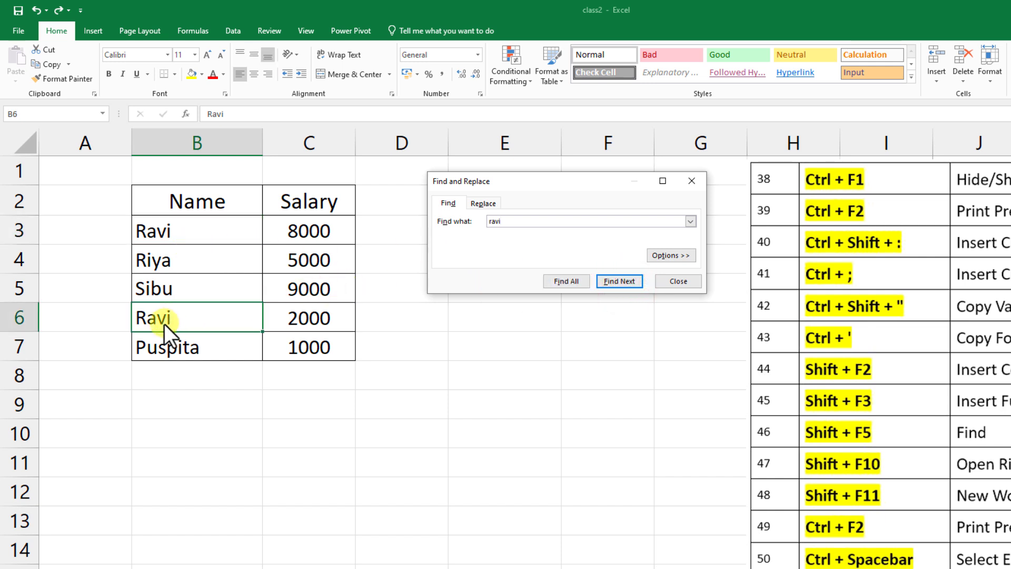
pyautogui.click(679, 281)
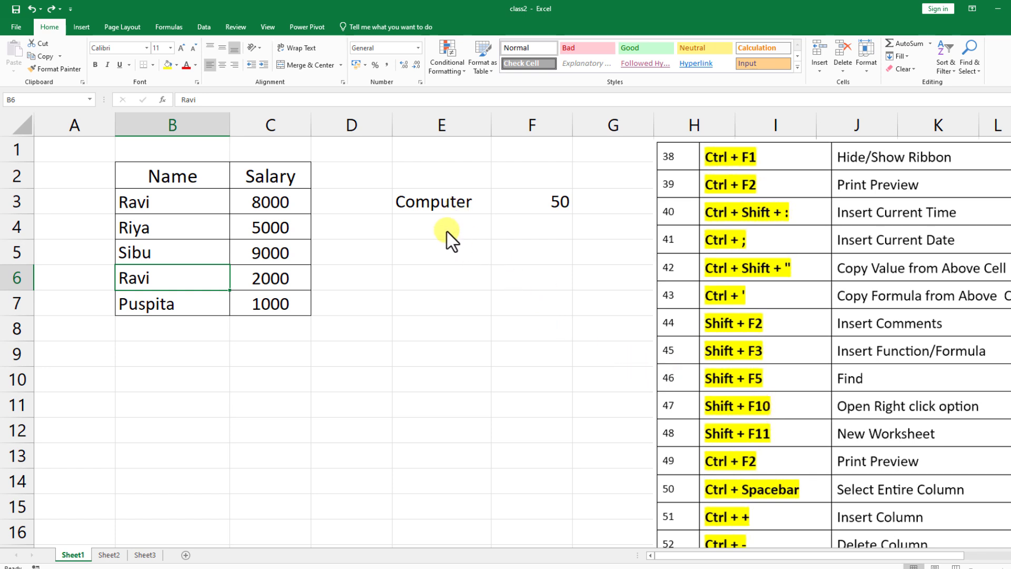
# Display the context menu of the Computer cell E3 twice to view its options, dismissing it in between
pyautogui.click(425, 207)
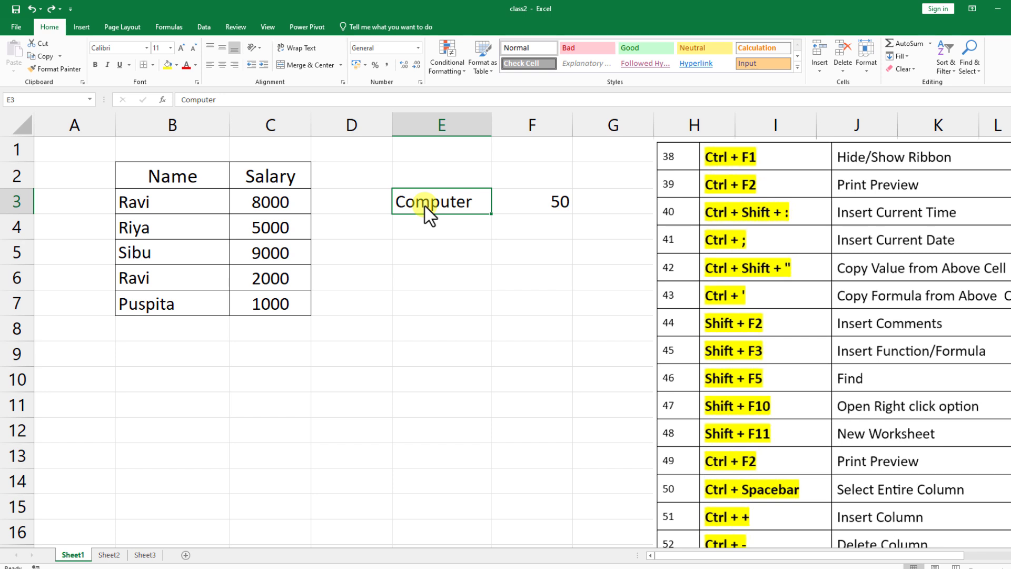
pyautogui.hotkey('shift', 'F10')
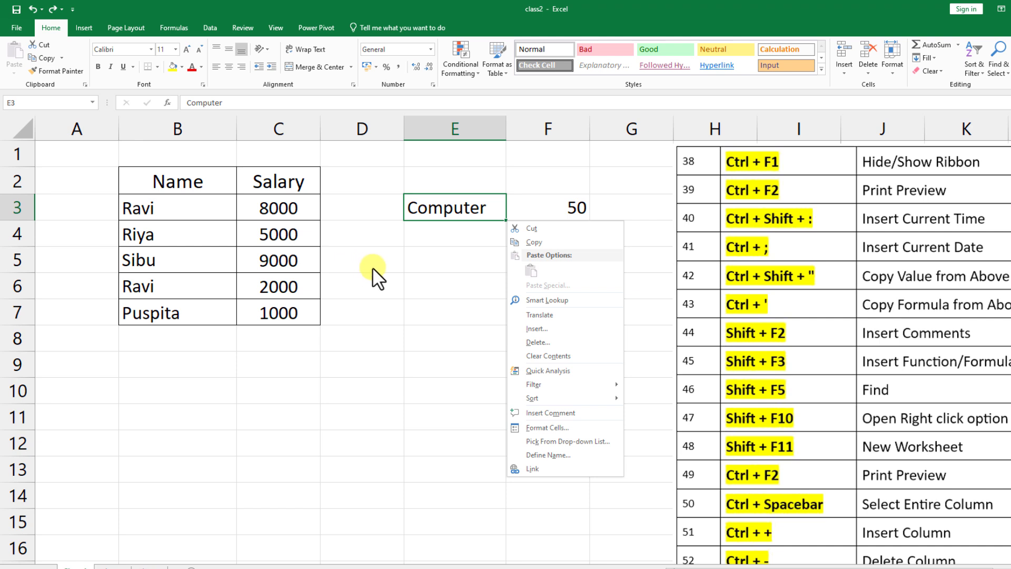
pyautogui.press('Escape')
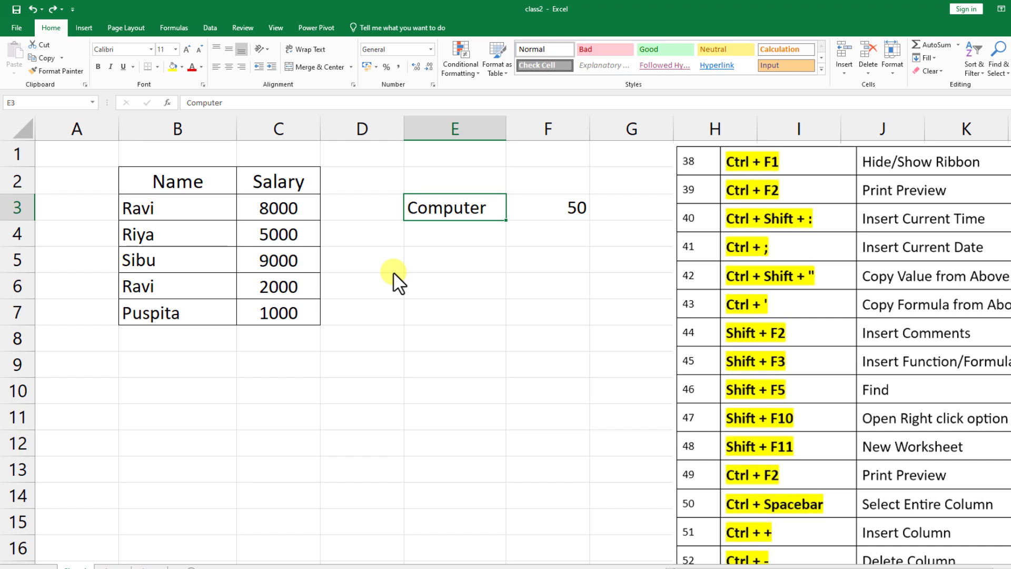
pyautogui.hotkey('shift', 'F10')
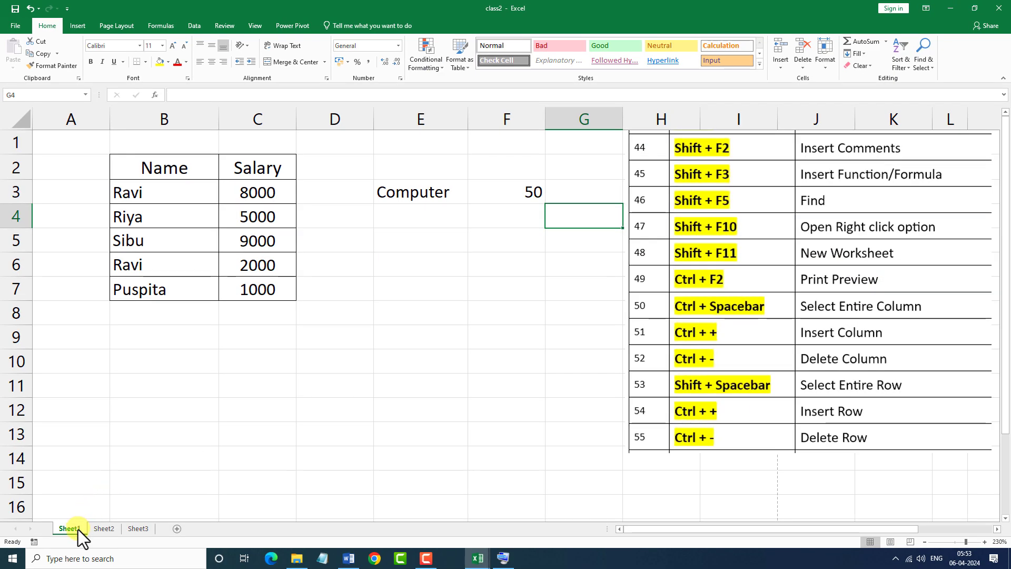
# Check the existing worksheets, return to Sheet1, and insert five new blank worksheets in front of it
pyautogui.click(90, 529)
pyautogui.click(139, 529)
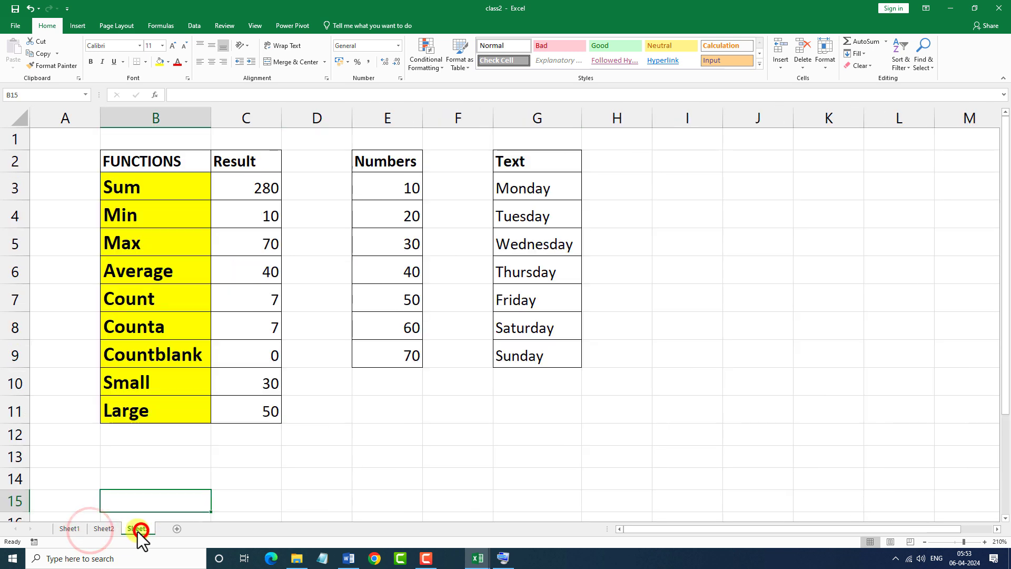
pyautogui.click(74, 531)
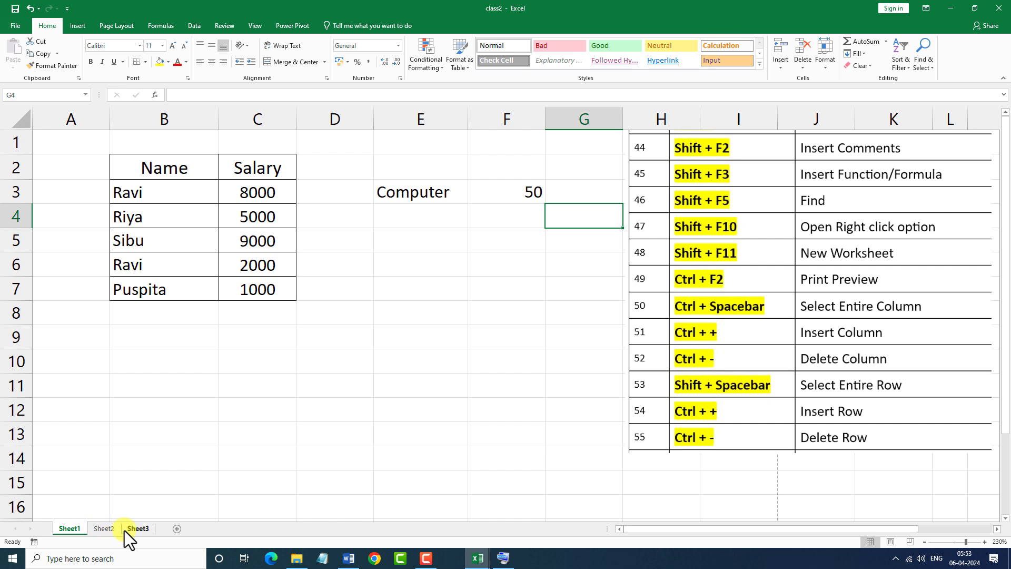
pyautogui.hotkey('shift', 'F11')
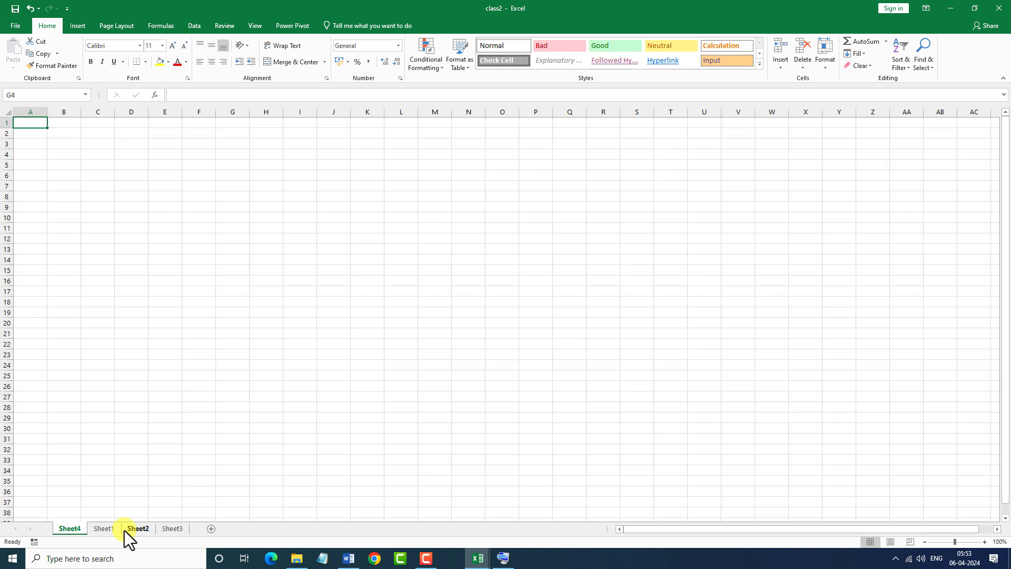
pyautogui.hotkey('shift', 'F11')
pyautogui.hotkey('shift', 'F11')
pyautogui.hotkey('shift', 'F11')
pyautogui.hotkey('shift', 'F11')
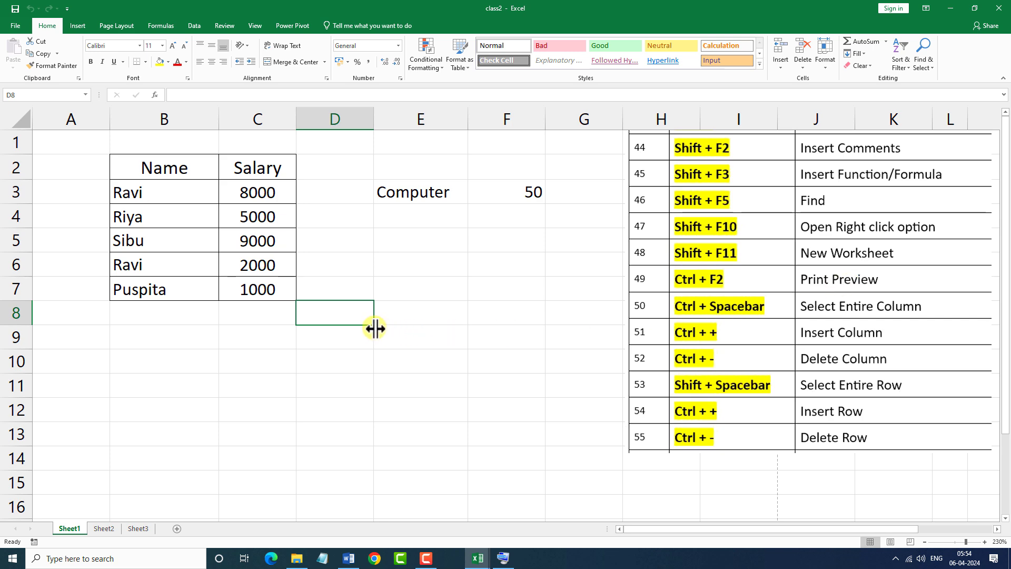
# Display the print preview of Sheet1 and return to the worksheet
pyautogui.hotkey('ctrl', 'F2')
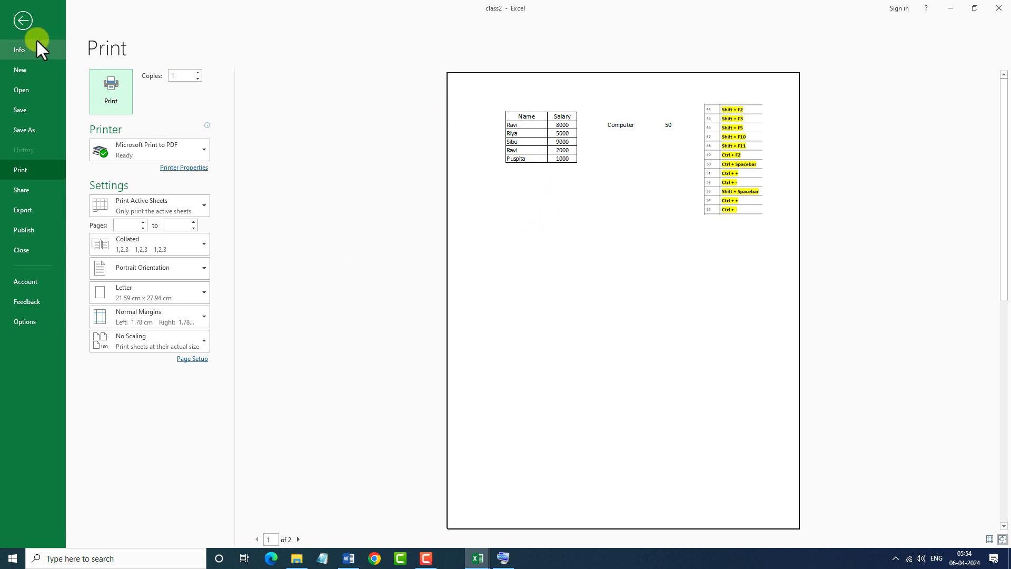
pyautogui.click(25, 22)
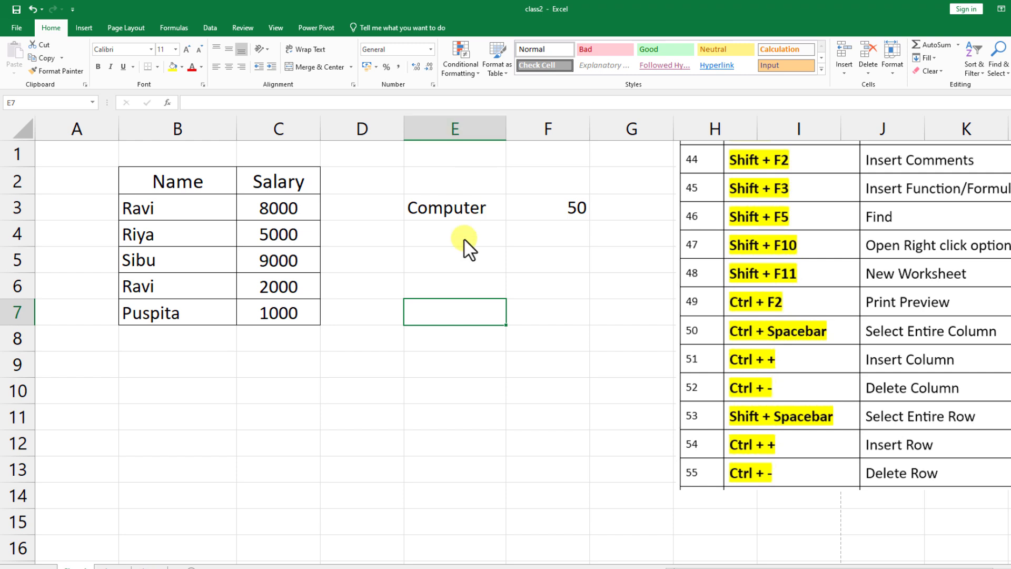
# Select the entire column E containing Computer and insert four blank columns before it
pyautogui.click(447, 204)
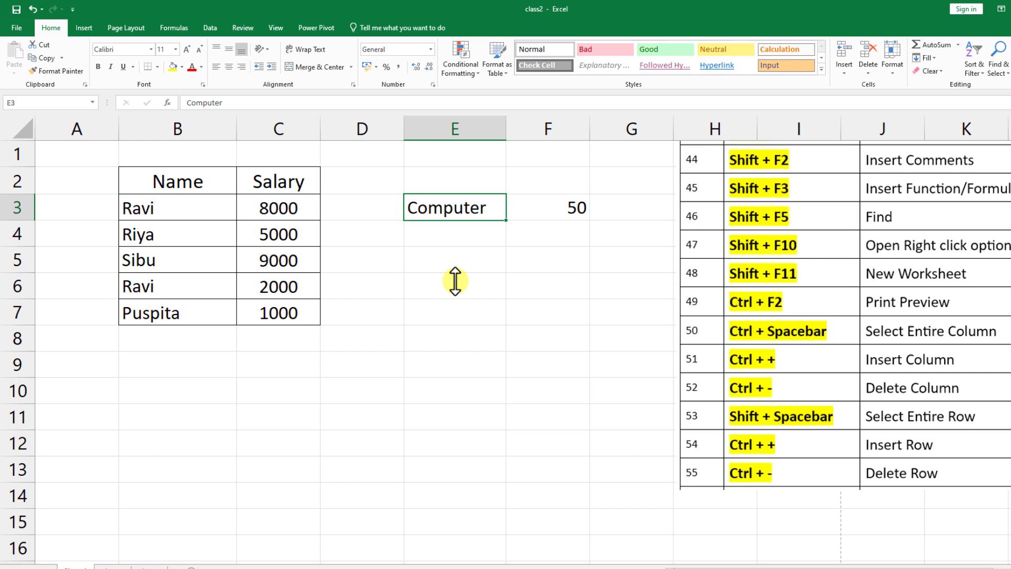
pyautogui.hotkey('ctrl', 'space')
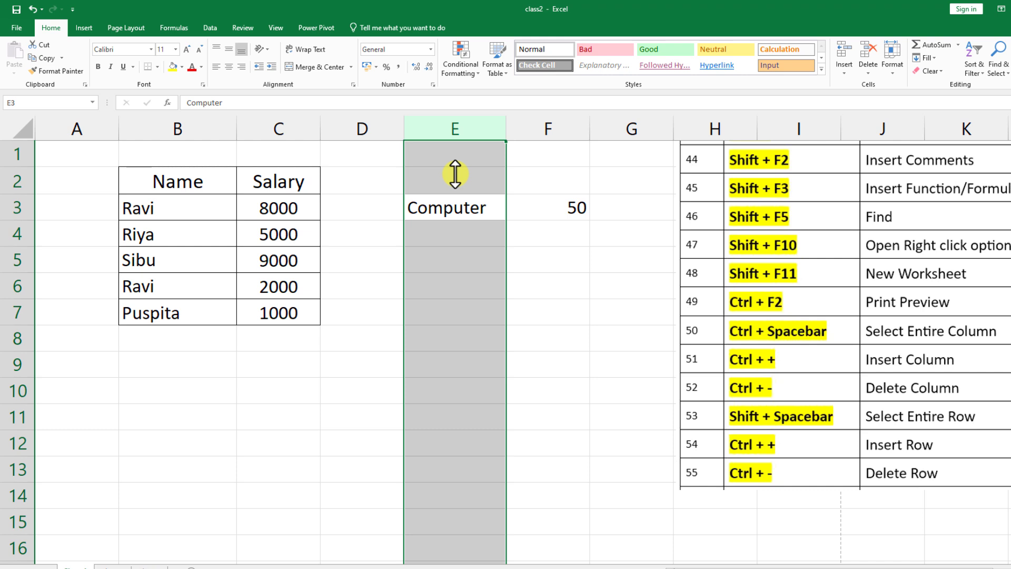
pyautogui.hotkey('ctrl', '+')
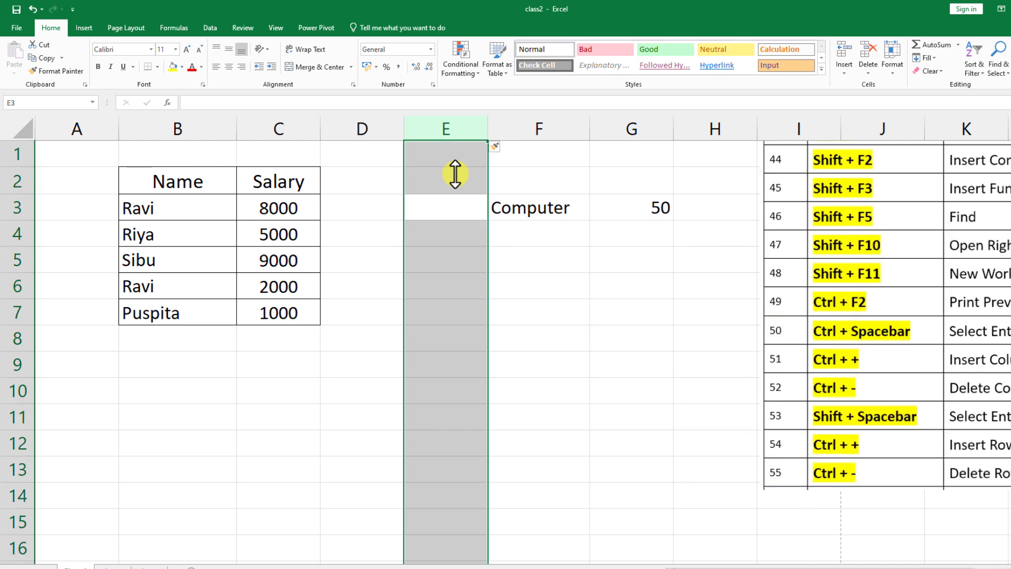
pyautogui.hotkey('ctrl', '+')
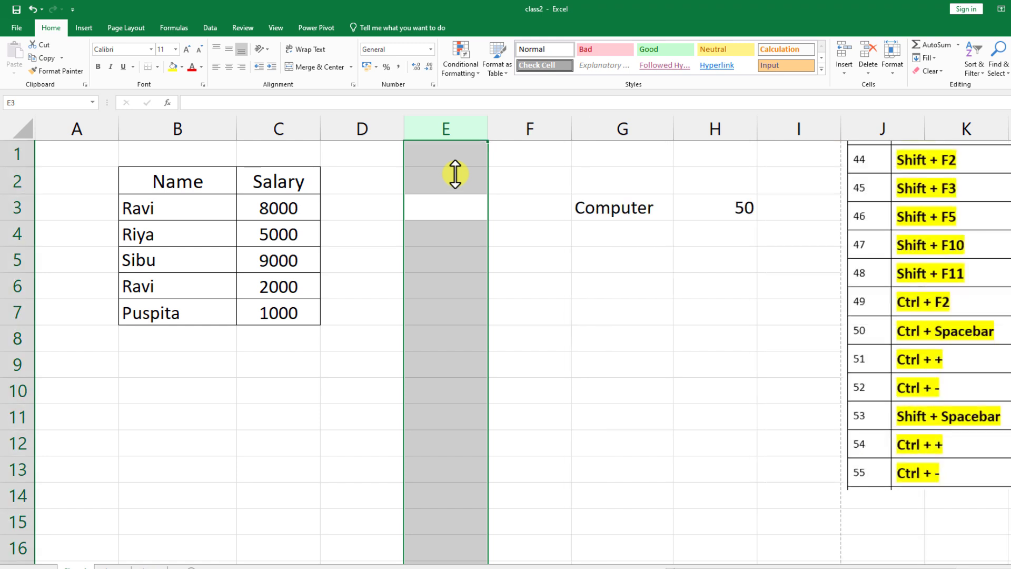
pyautogui.hotkey('ctrl', '+')
pyautogui.hotkey('ctrl', '+')
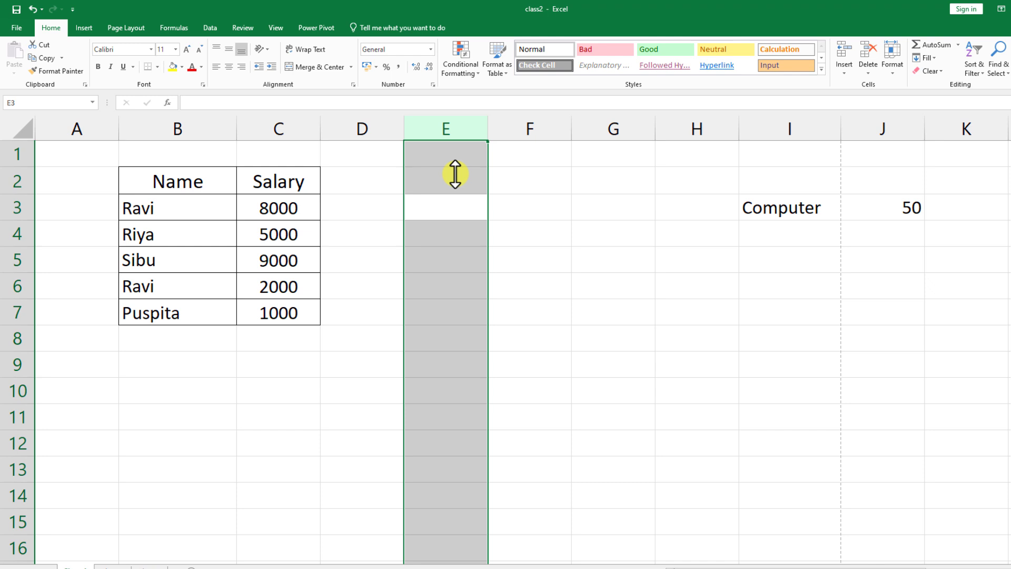
# Delete the four blank columns inserted before the Computer column
pyautogui.hotkey('ctrl', '-')
pyautogui.hotkey('ctrl', '-')
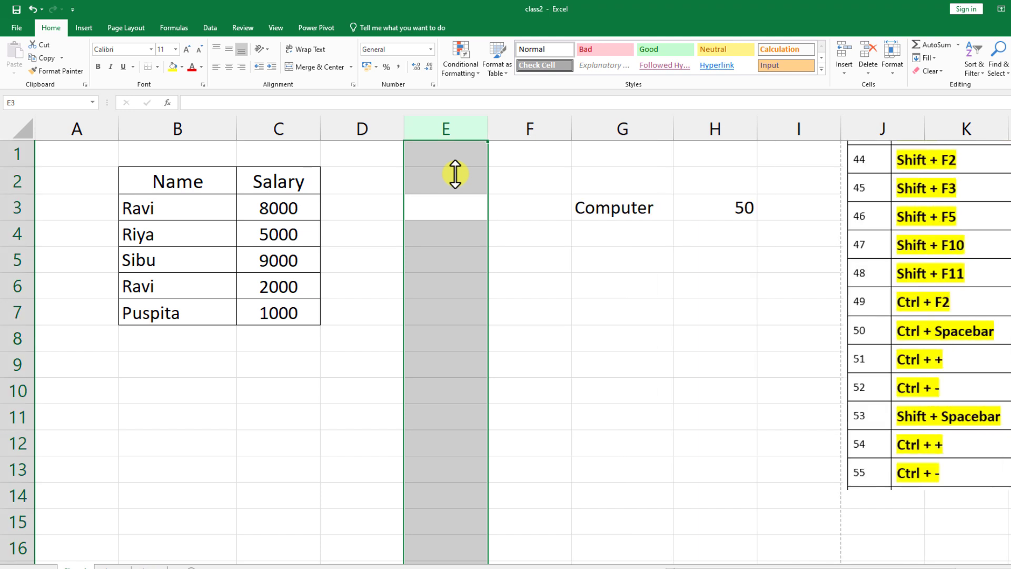
pyautogui.hotkey('ctrl', '-')
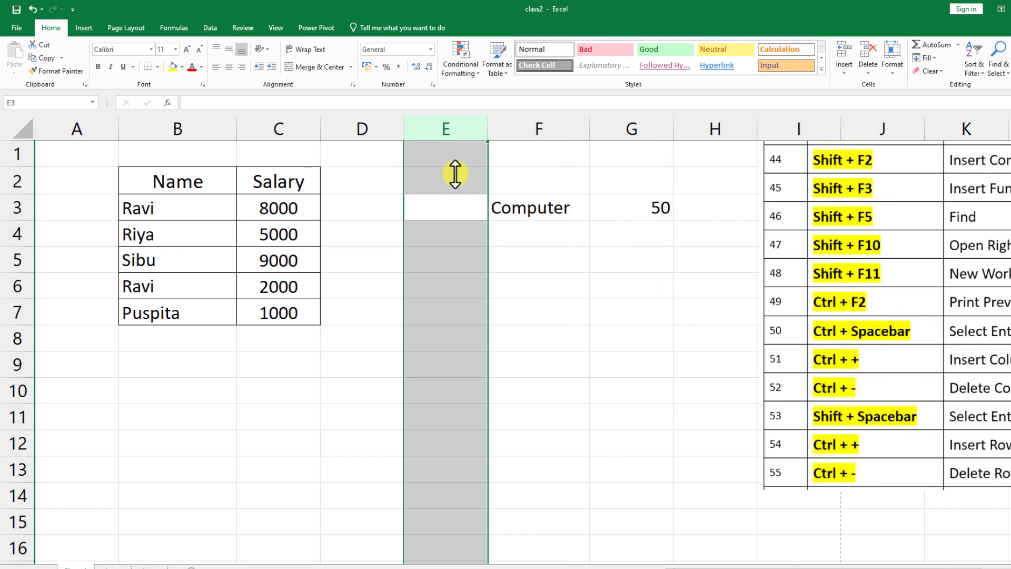
pyautogui.hotkey('ctrl', '-')
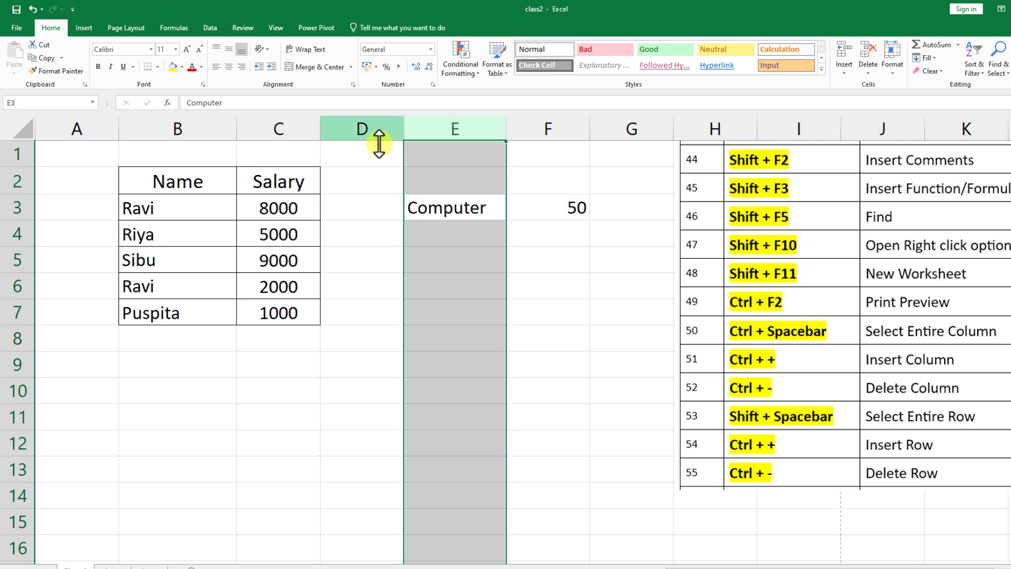
# Insert two blank columns at column D and delete both of them again
pyautogui.press('Up')
pyautogui.click(367, 128)
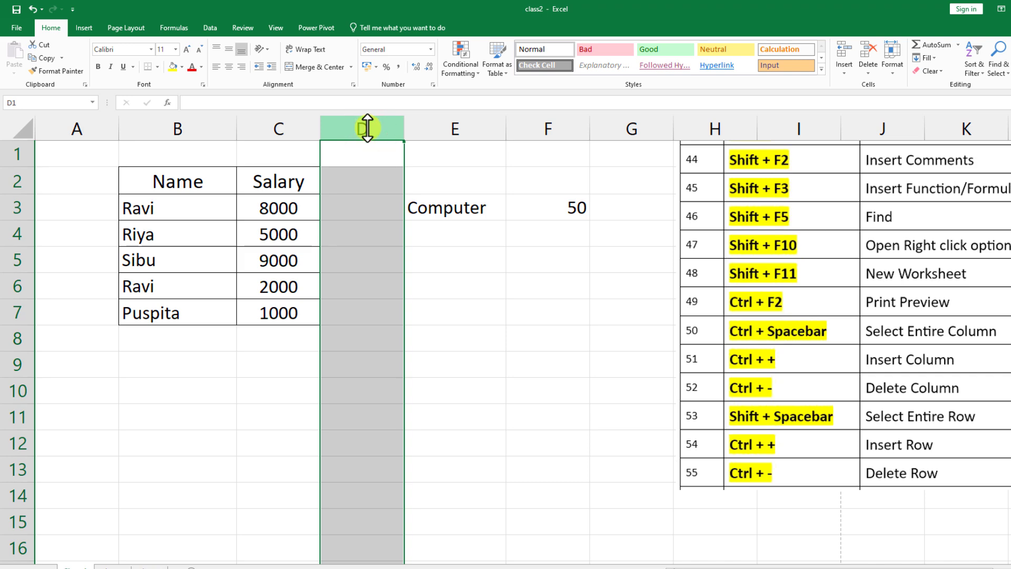
pyautogui.hotkey('ctrl', '+')
pyautogui.hotkey('ctrl', '+')
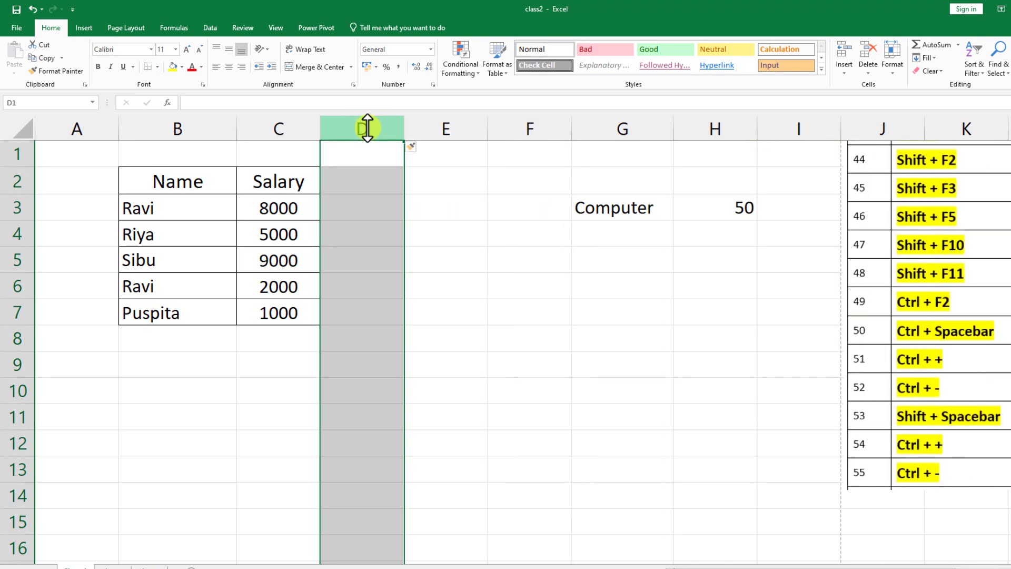
pyautogui.hotkey('ctrl', '-')
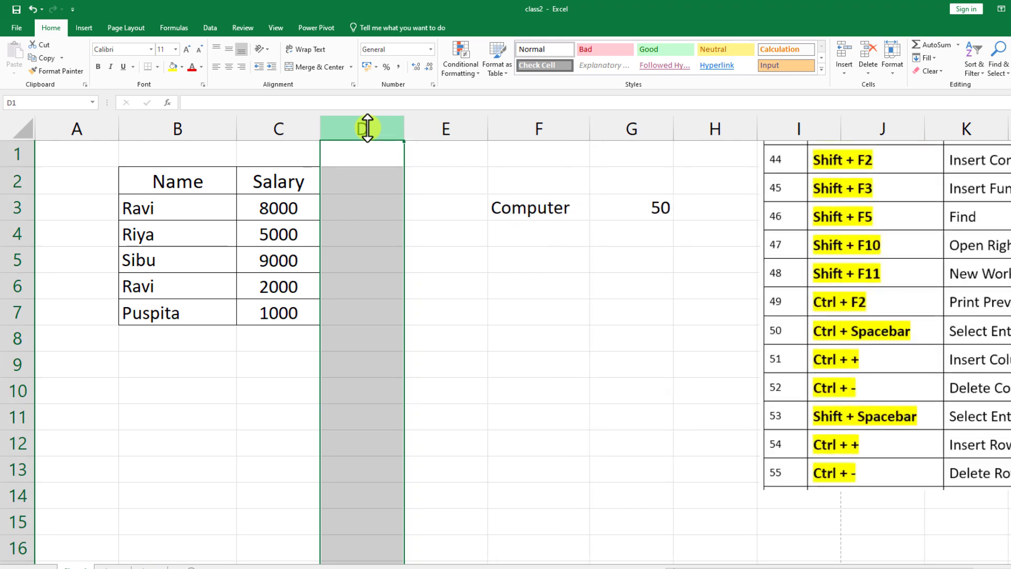
pyautogui.hotkey('ctrl', '-')
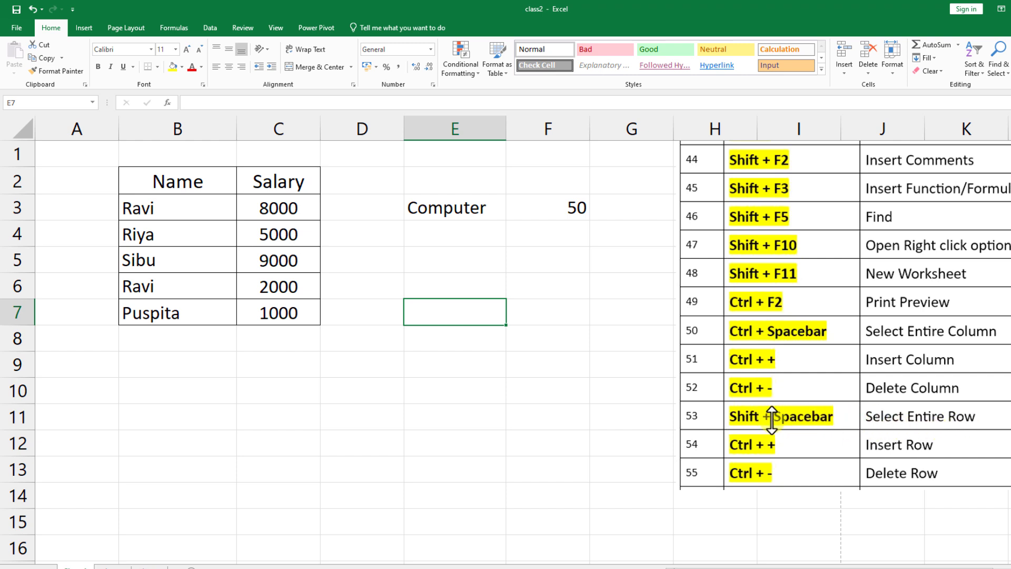
# Select the entire row 5 and insert four blank rows above the Sibu record
pyautogui.click(81, 261)
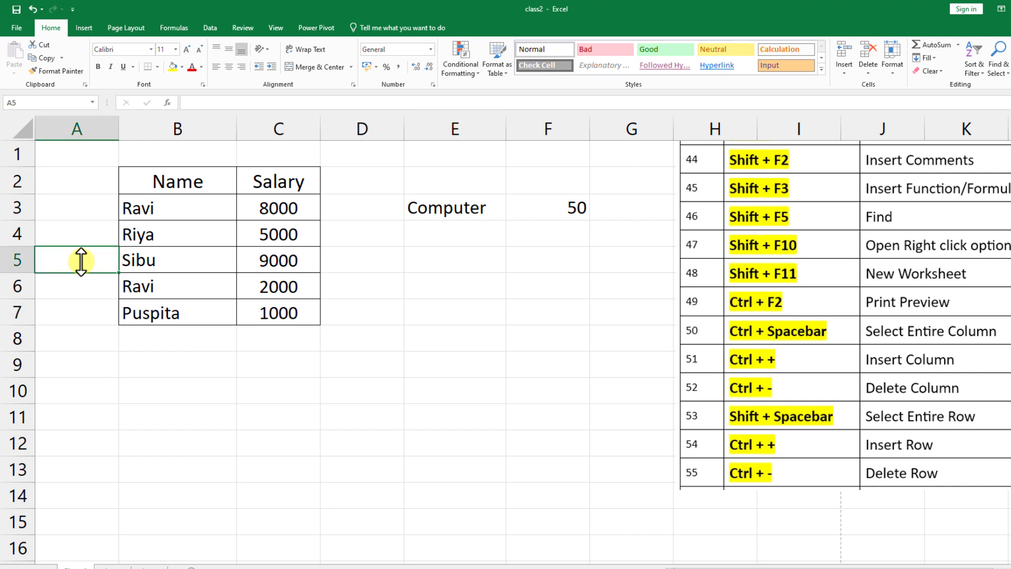
pyautogui.hotkey('shift', 'space')
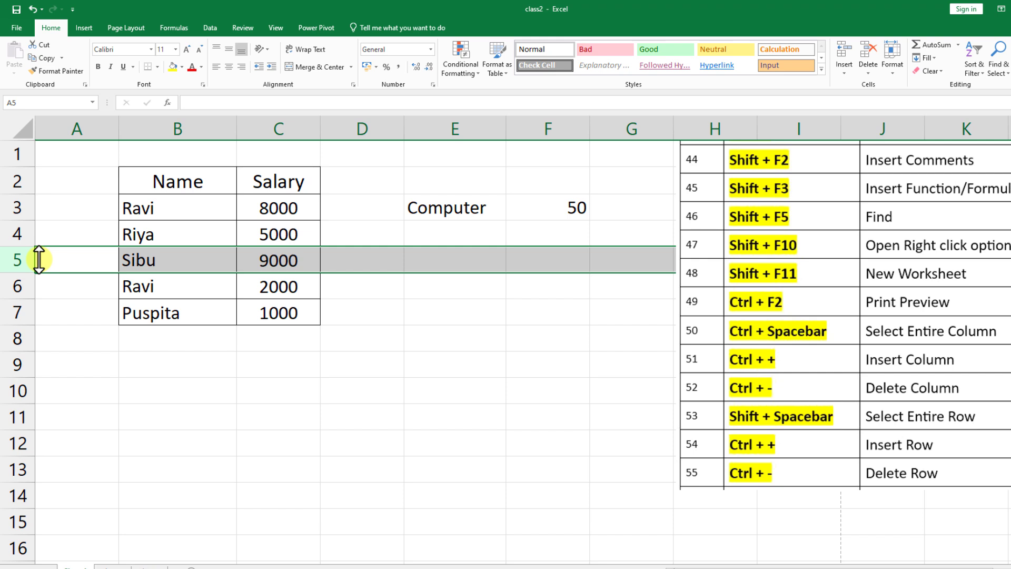
pyautogui.hotkey('ctrl', 'shift', '+')
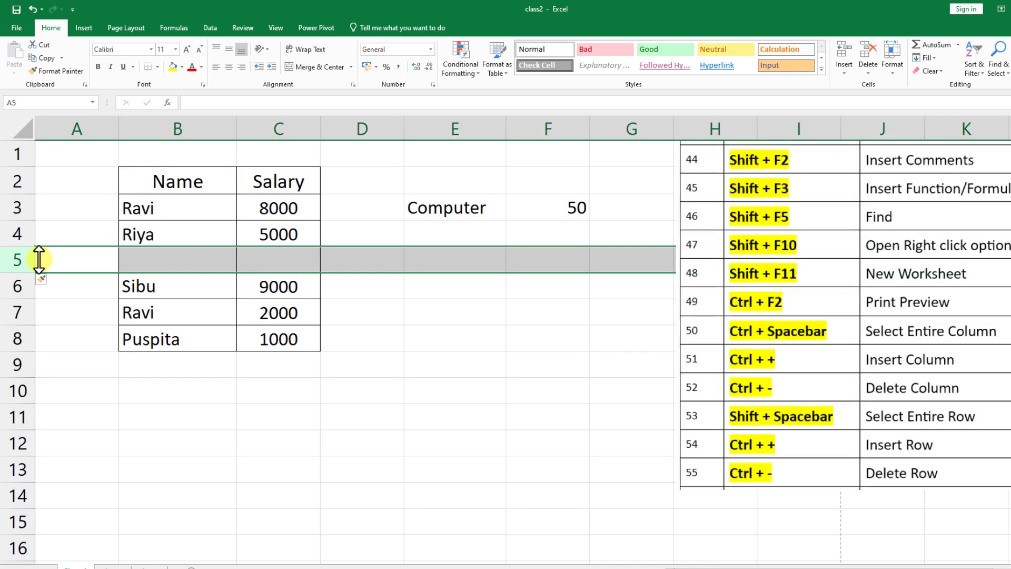
pyautogui.hotkey('ctrl', 'shift', '+')
pyautogui.hotkey('ctrl', 'shift', '+')
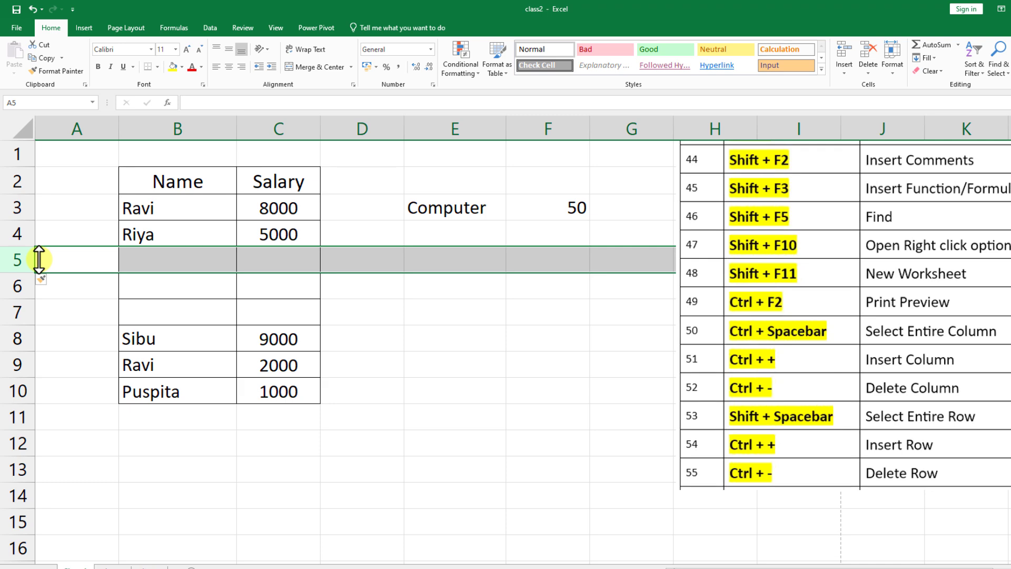
pyautogui.hotkey('ctrl', 'shift', '+')
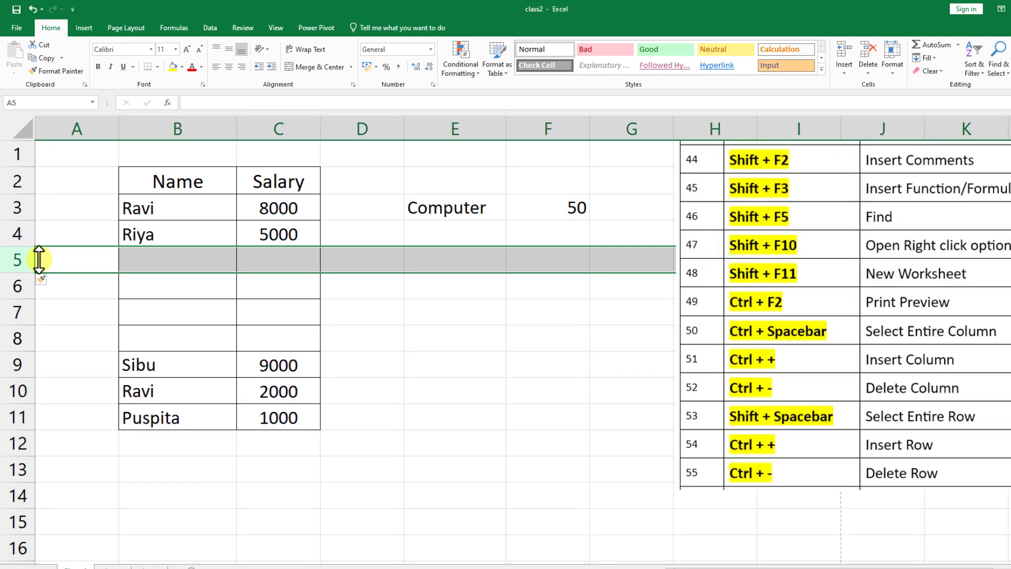
# Delete the four blank rows inserted above the Sibu record
pyautogui.hotkey('ctrl', '-')
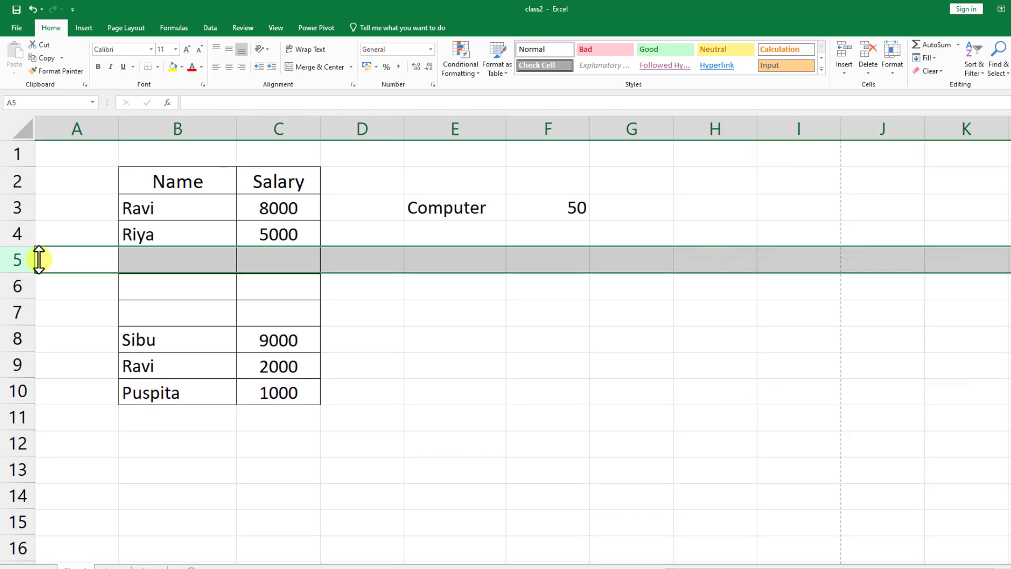
pyautogui.hotkey('ctrl', '-')
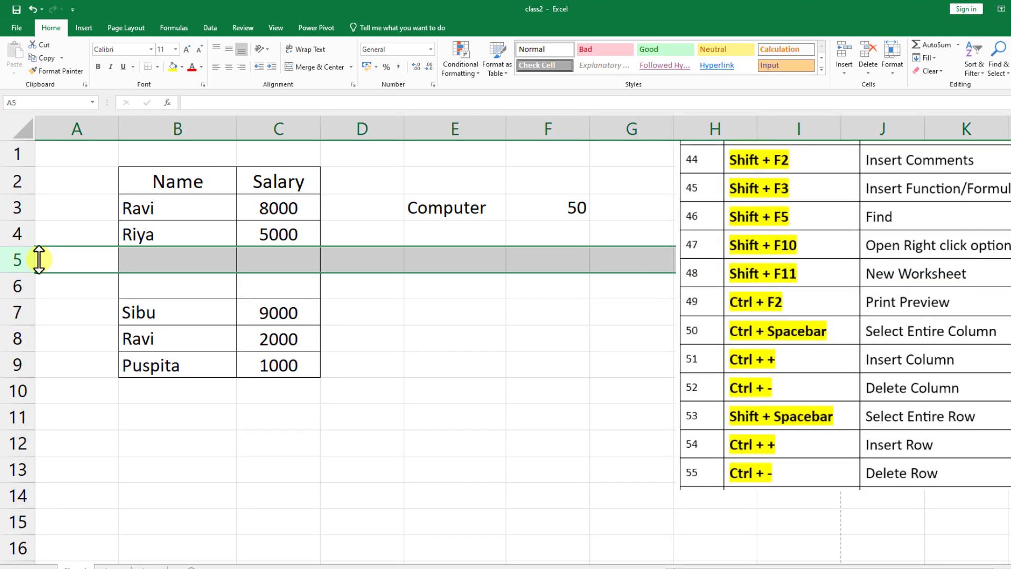
pyautogui.hotkey('ctrl', '-')
pyautogui.hotkey('ctrl', '-')
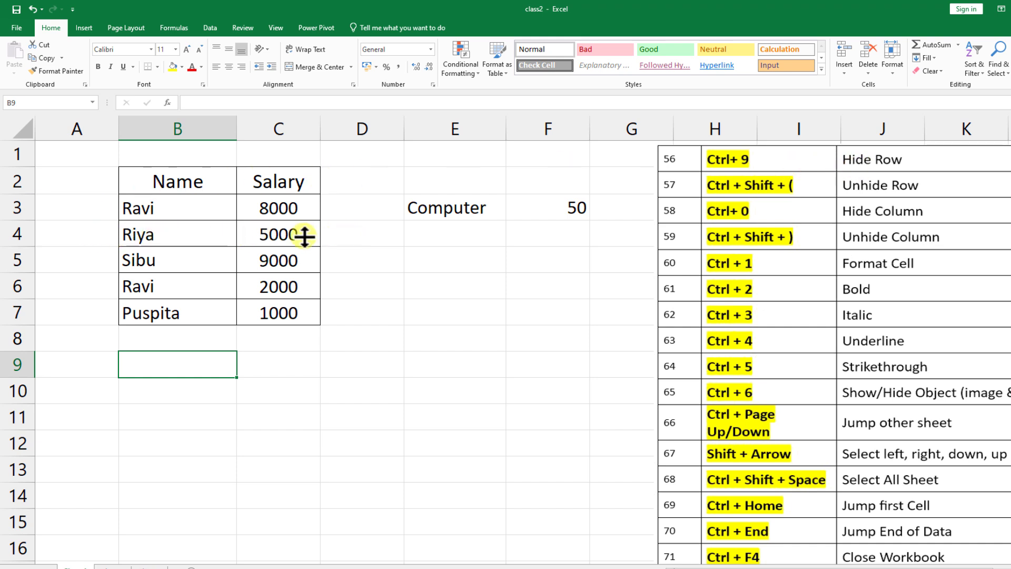
# Hide row 4 with the Riya record and unhide it, twice in a row
pyautogui.click(101, 235)
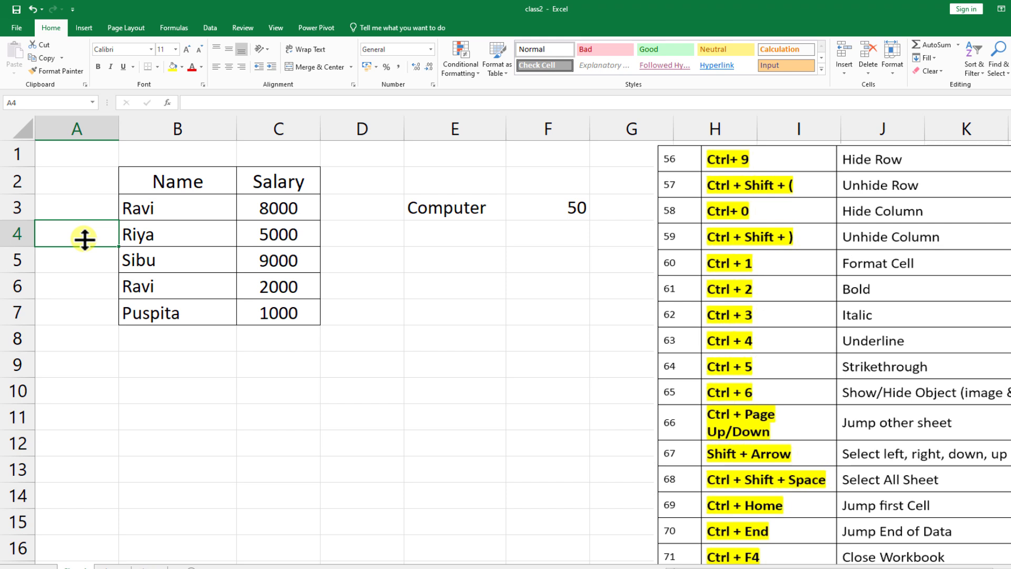
pyautogui.hotkey('ctrl', '9')
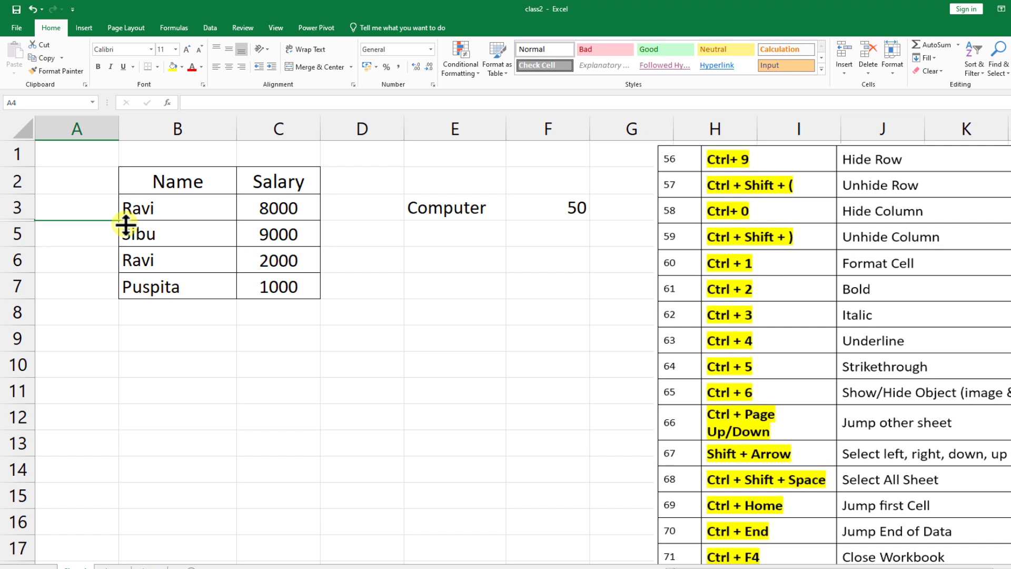
pyautogui.hotkey('ctrl', 'shift', '9')
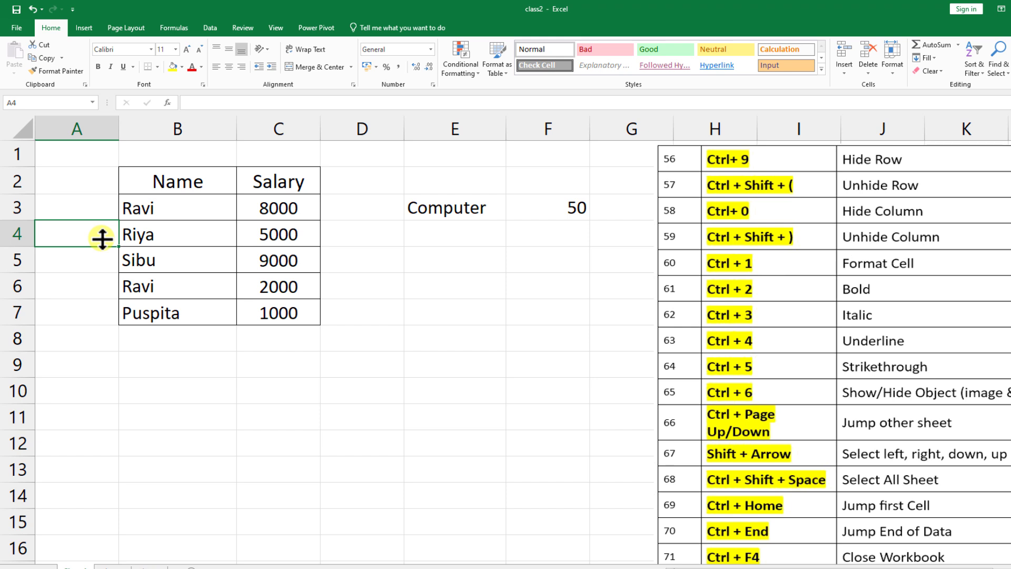
pyautogui.hotkey('ctrl', '9')
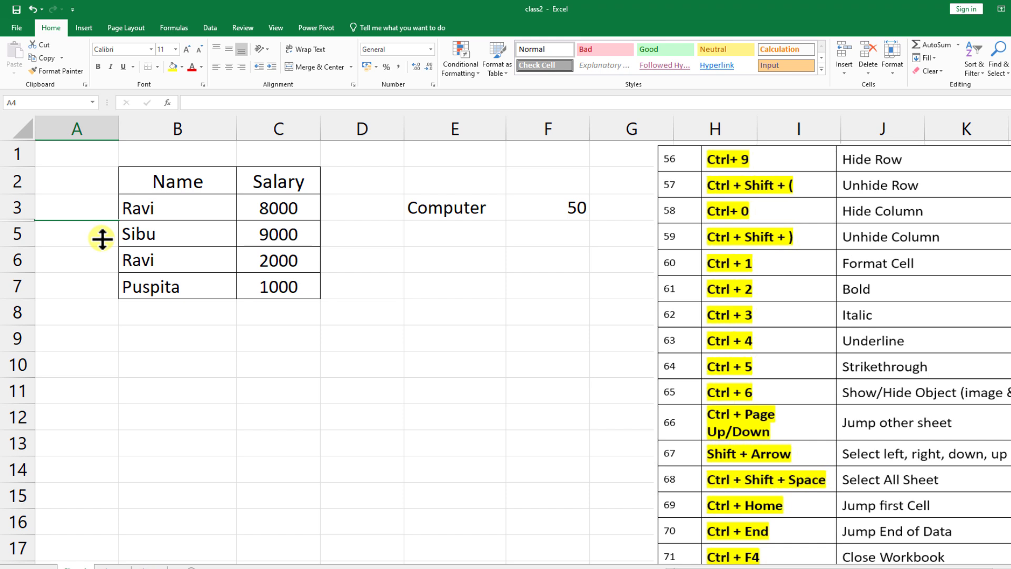
pyautogui.hotkey('ctrl', 'shift', '9')
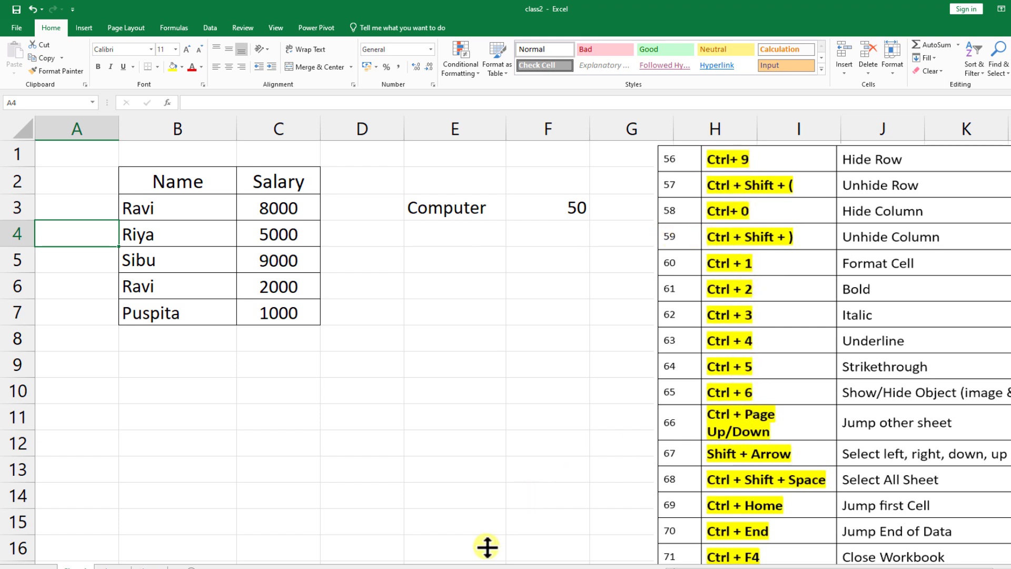
# Show the On-Screen Keyboard to view the key layout, and minimize it again
pyautogui.click(487, 568)
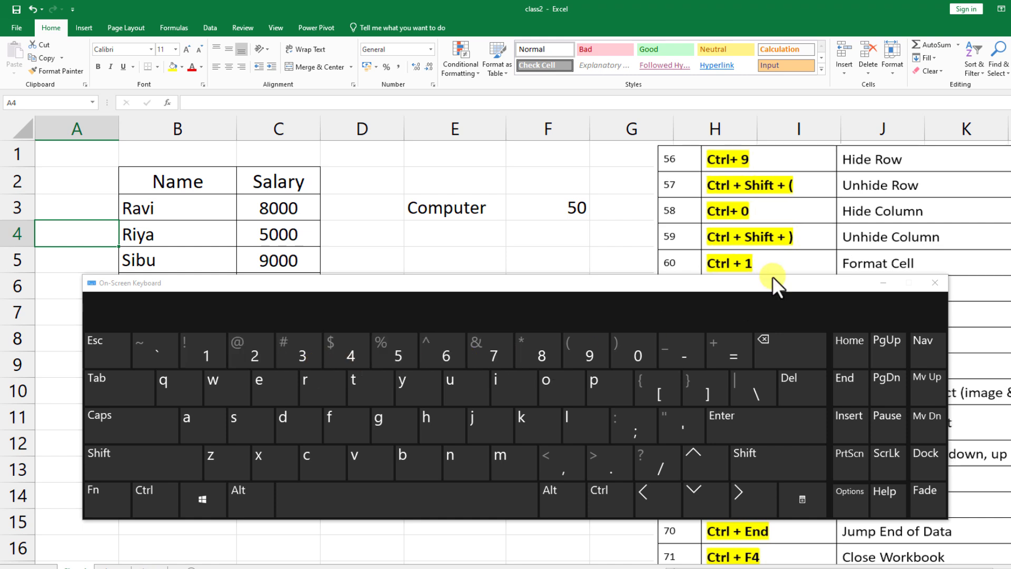
pyautogui.click(884, 283)
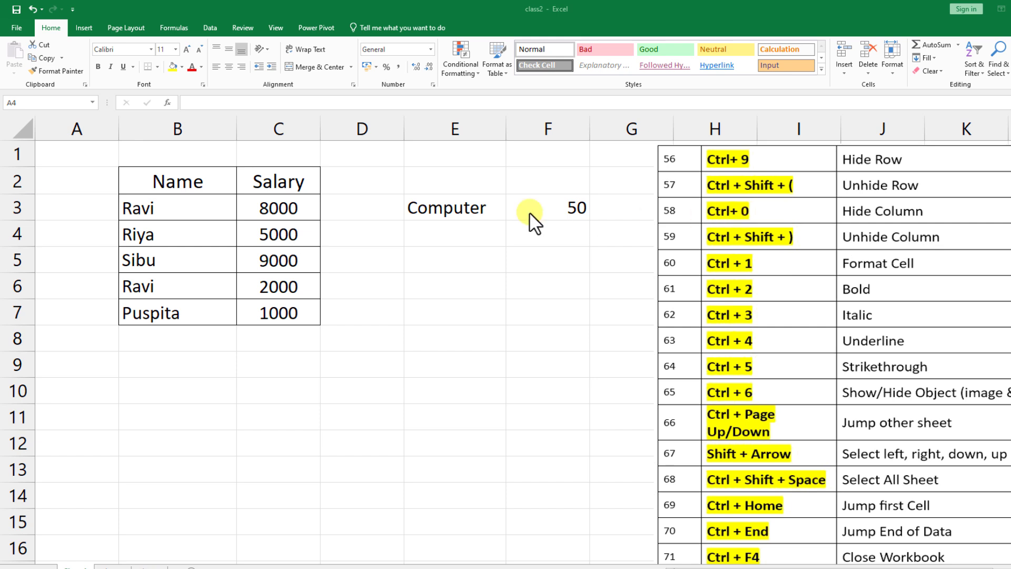
# Hide column E containing the Computer entry, and unhide it through the selected neighbouring columns D and F
pyautogui.click(380, 231)
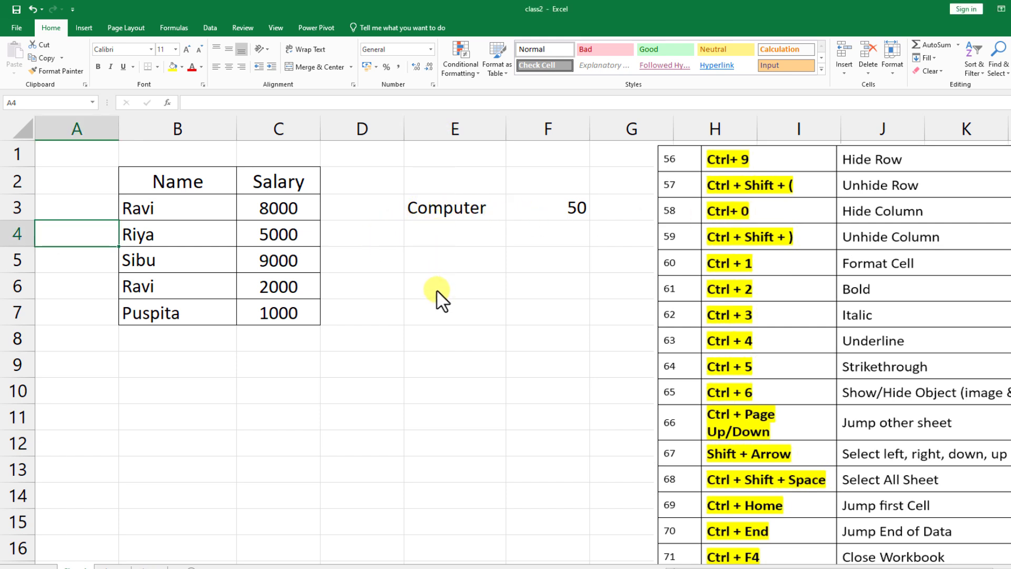
pyautogui.click(443, 210)
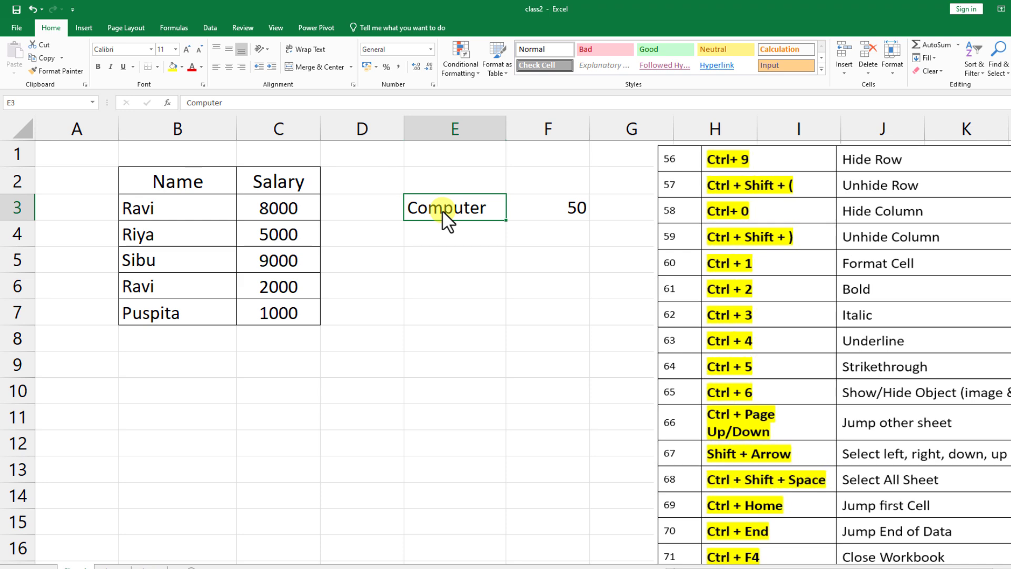
pyautogui.hotkey('ctrl', '0')
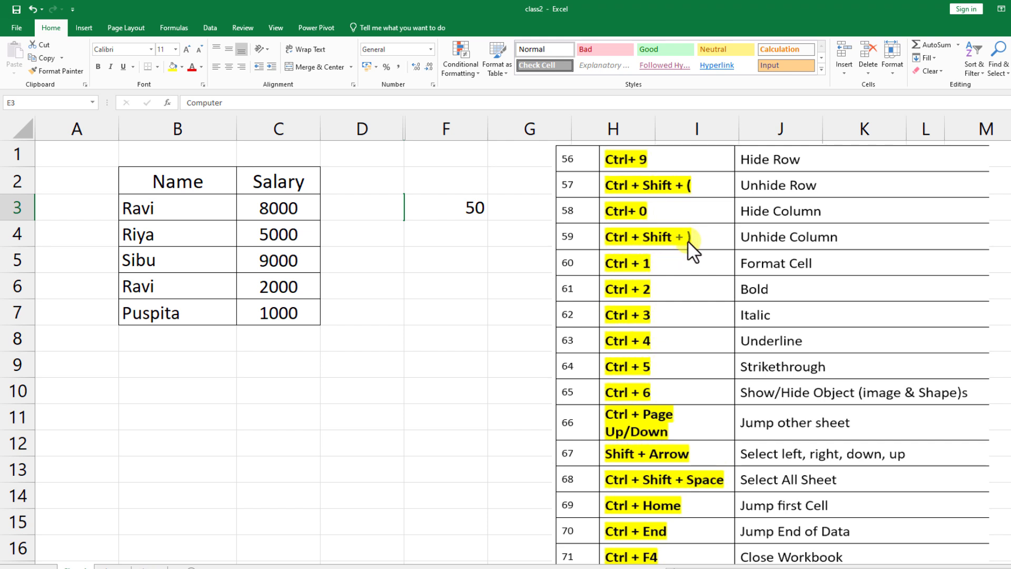
pyautogui.moveTo(379, 127); pyautogui.dragTo(418, 127)
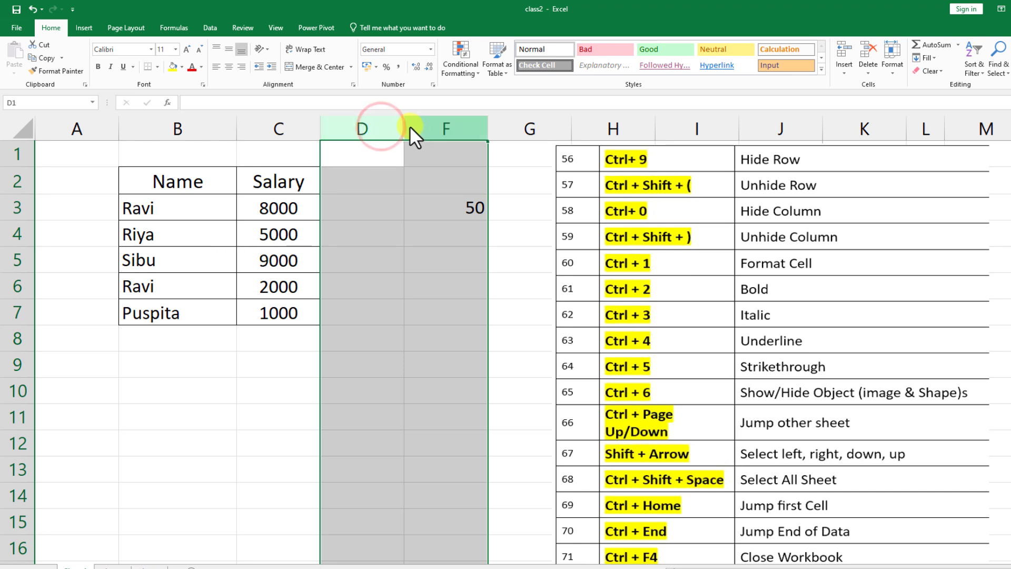
pyautogui.rightClick(410, 127)
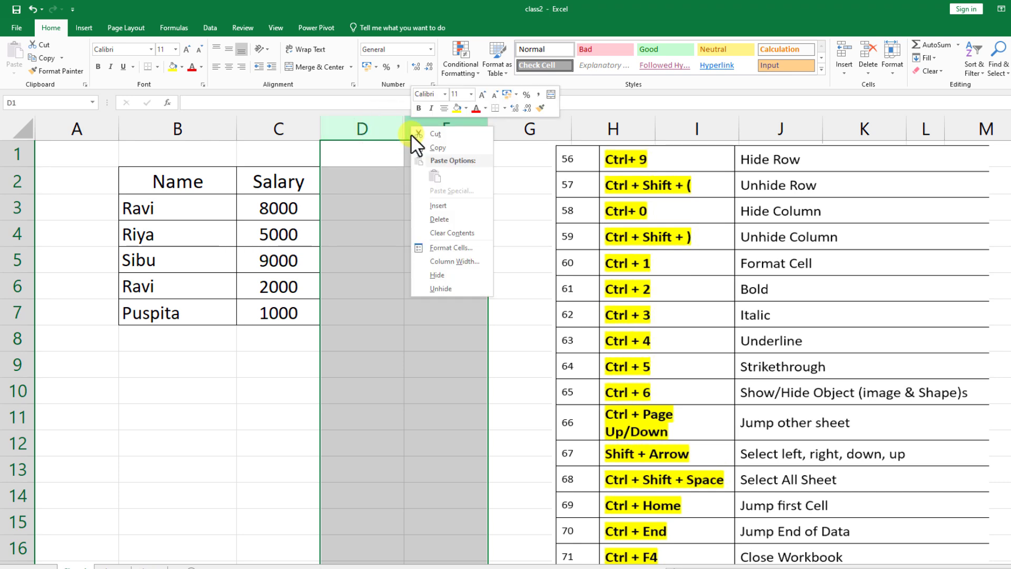
pyautogui.click(435, 287)
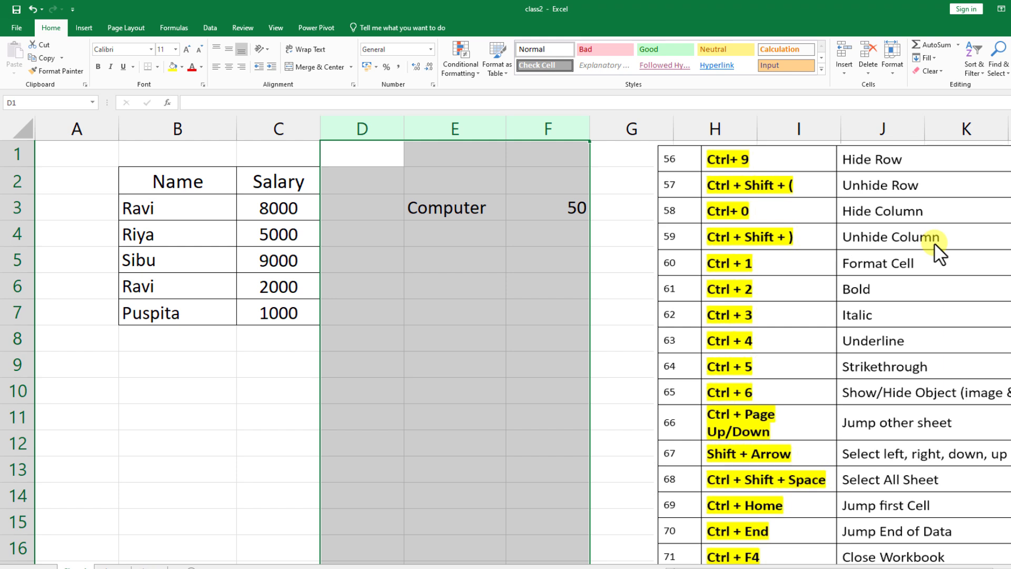
# Open the Format Cells dialog for the empty cell E5 and cancel it
pyautogui.click(474, 262)
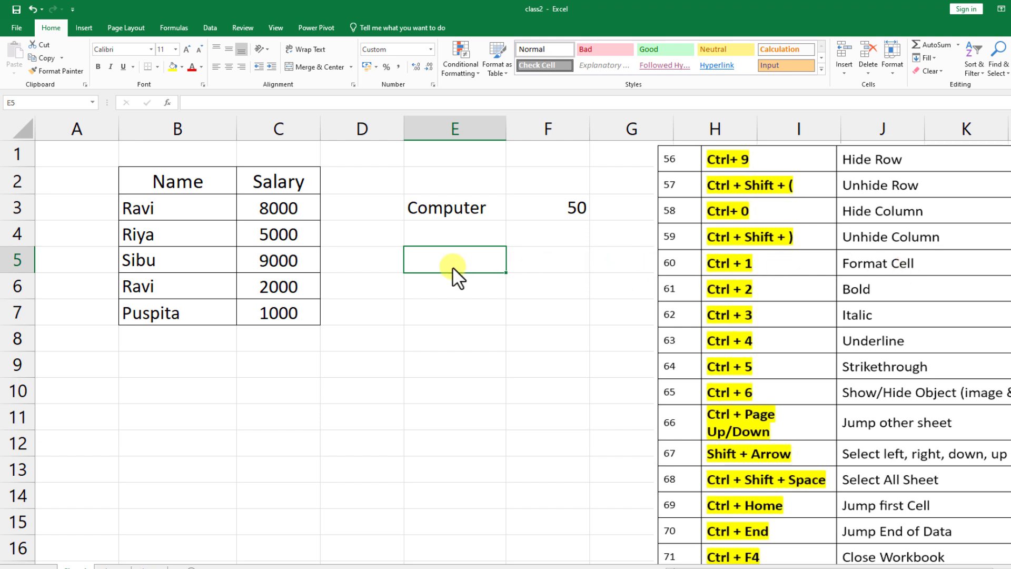
pyautogui.hotkey('ctrl', '1')
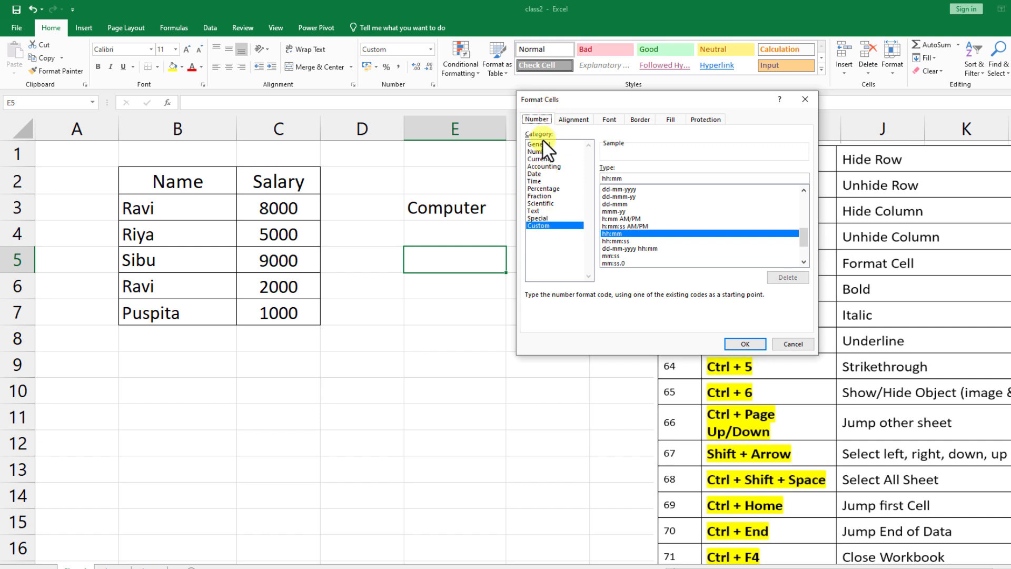
pyautogui.click(788, 344)
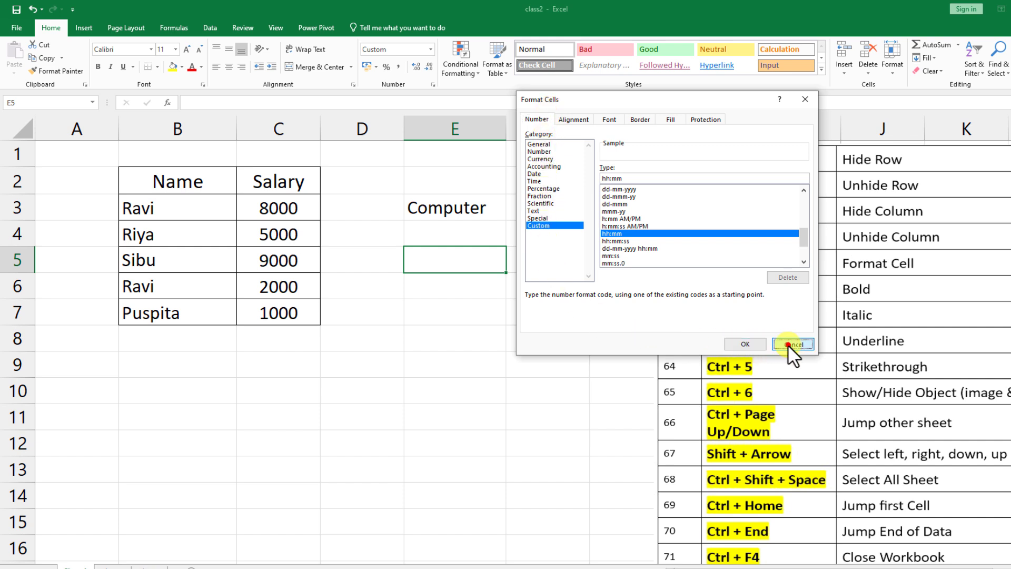
# Format cells E5 to E7 as Percentage with 2 decimal places through the Format Cells dialog
pyautogui.moveTo(438, 258); pyautogui.dragTo(451, 311)
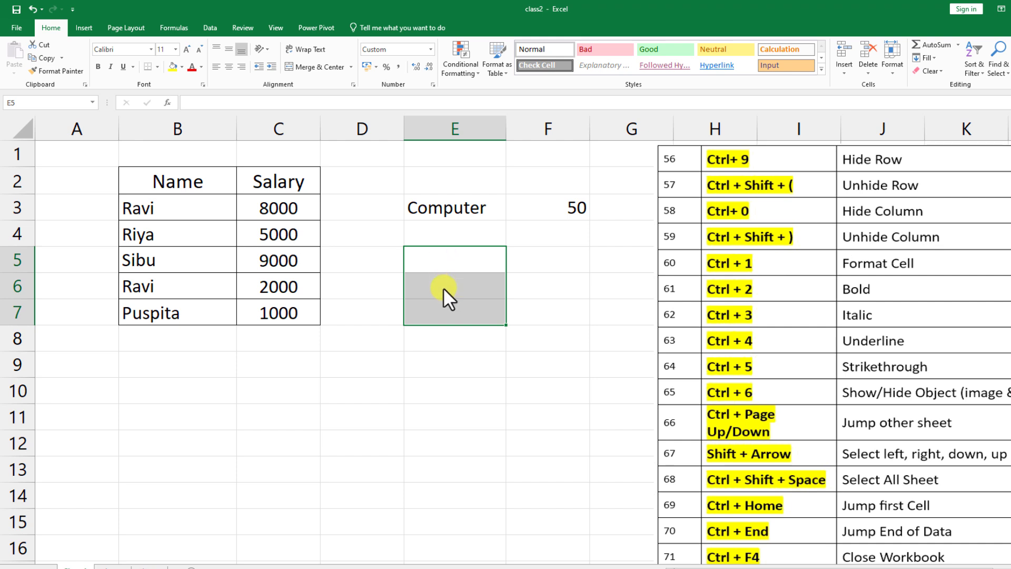
pyautogui.hotkey('ctrl', '1')
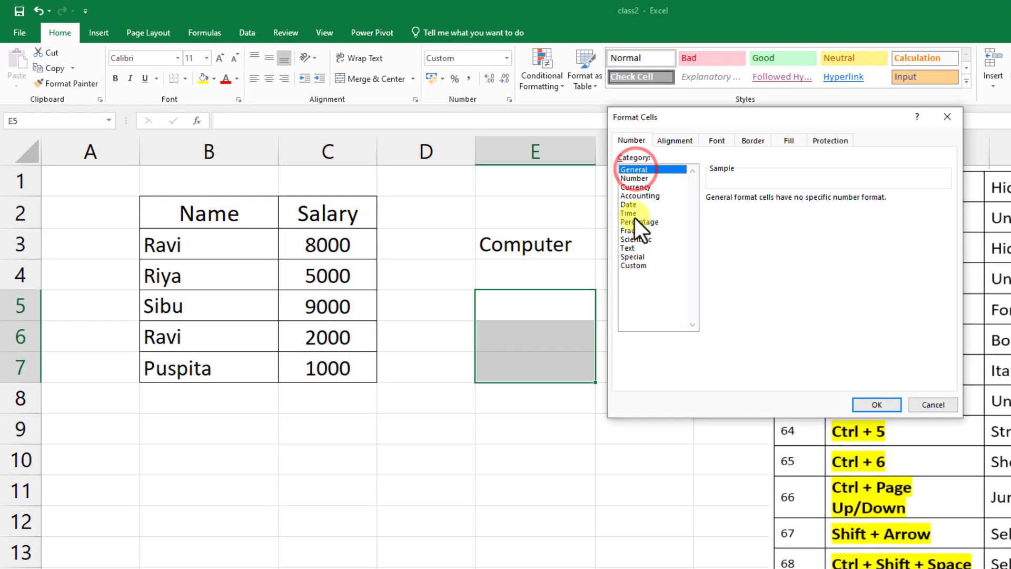
pyautogui.click(634, 221)
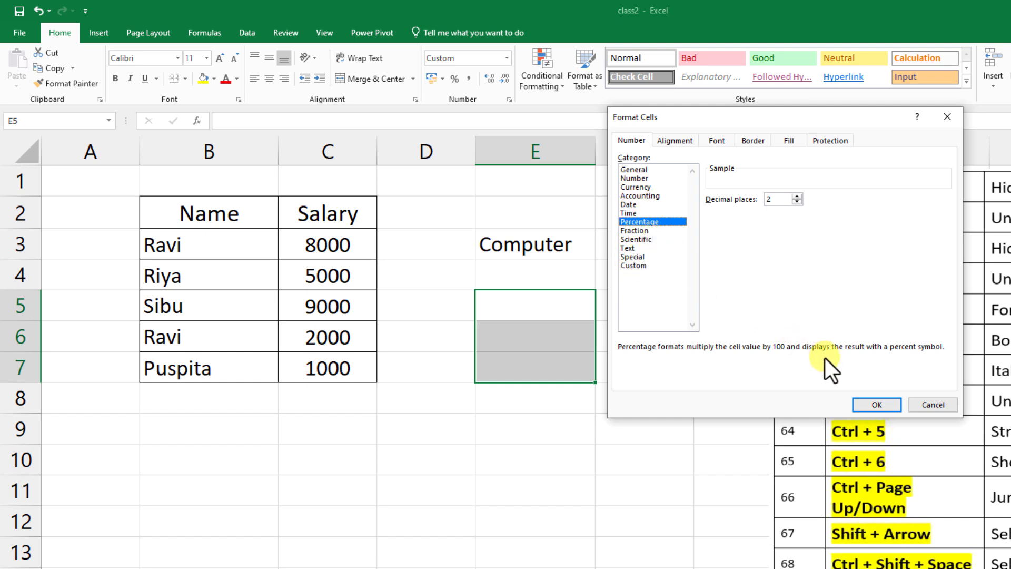
pyautogui.click(863, 404)
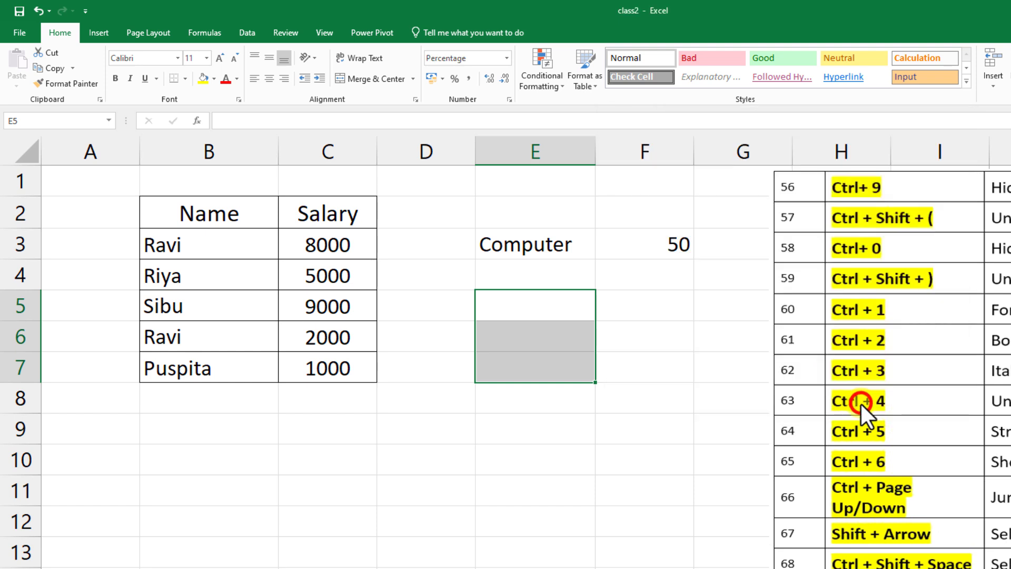
# Enter 50%, 20% and 10% in cells E5, E6 and E7
pyautogui.click(531, 306)
pyautogui.write('50')
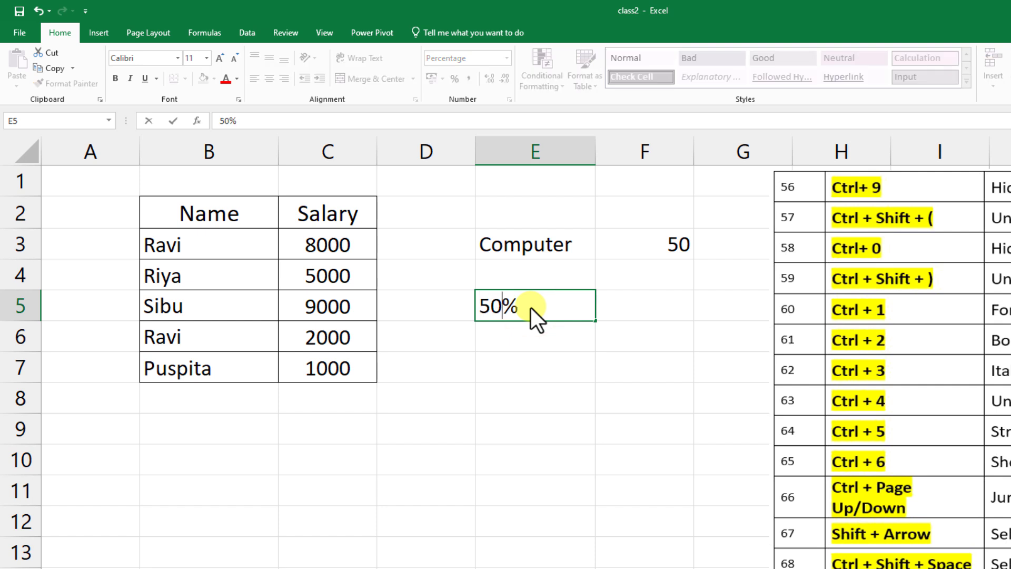
pyautogui.click(525, 337)
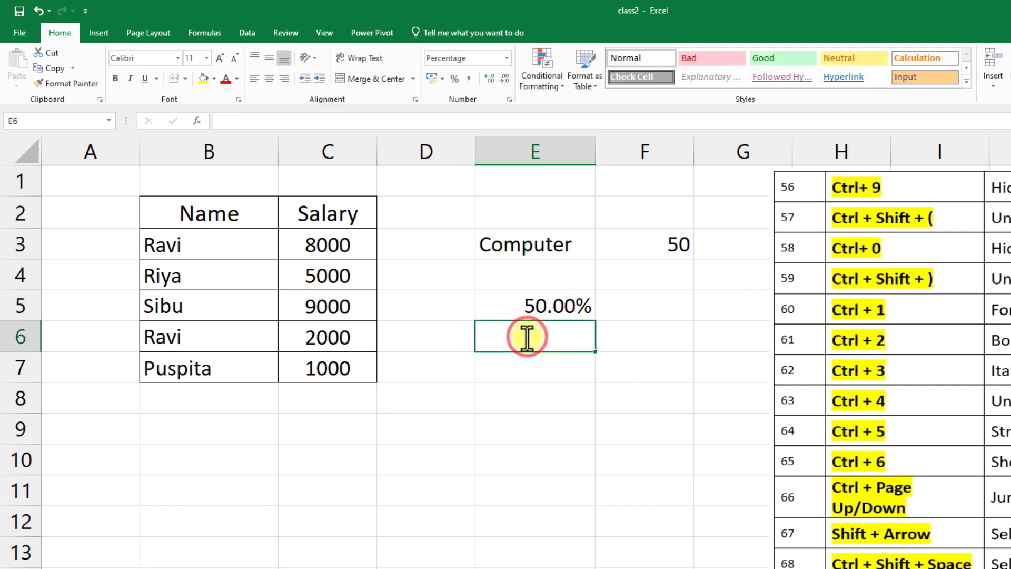
pyautogui.write('20')
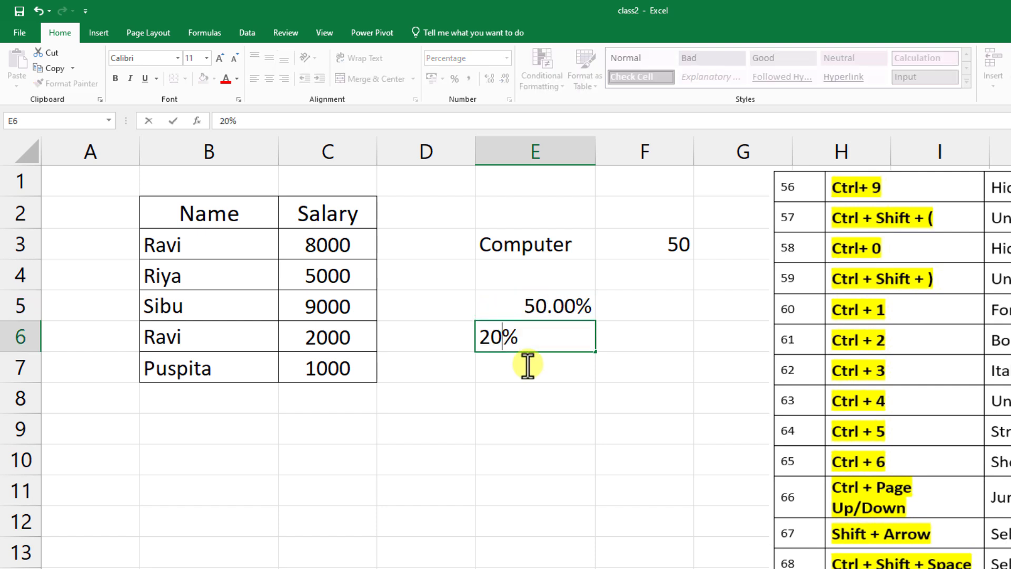
pyautogui.click(527, 366)
pyautogui.write('10')
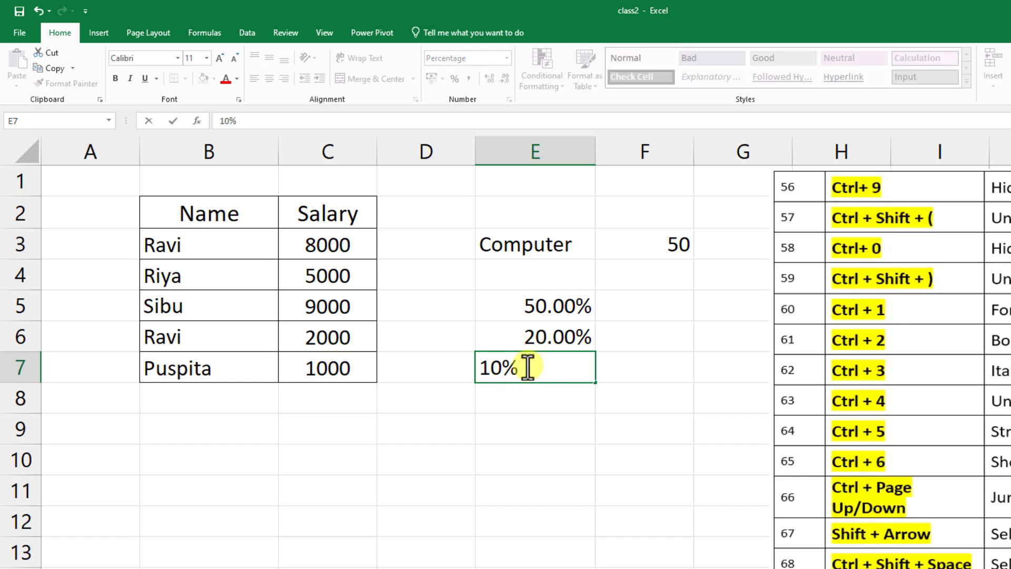
# Open the Format Cells dialog for the empty cell E8 and close it
pyautogui.click(530, 388)
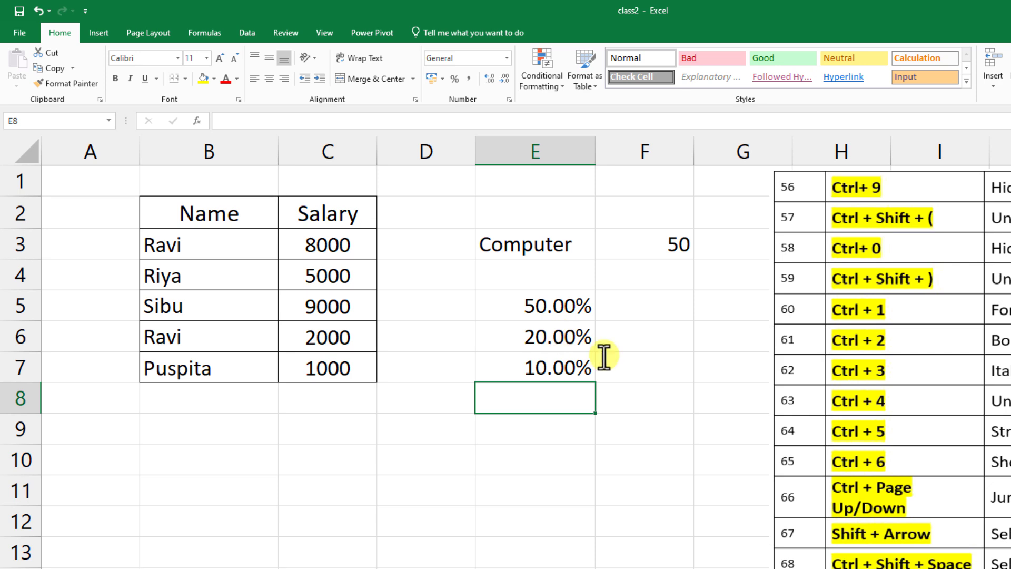
pyautogui.hotkey('ctrl', '1')
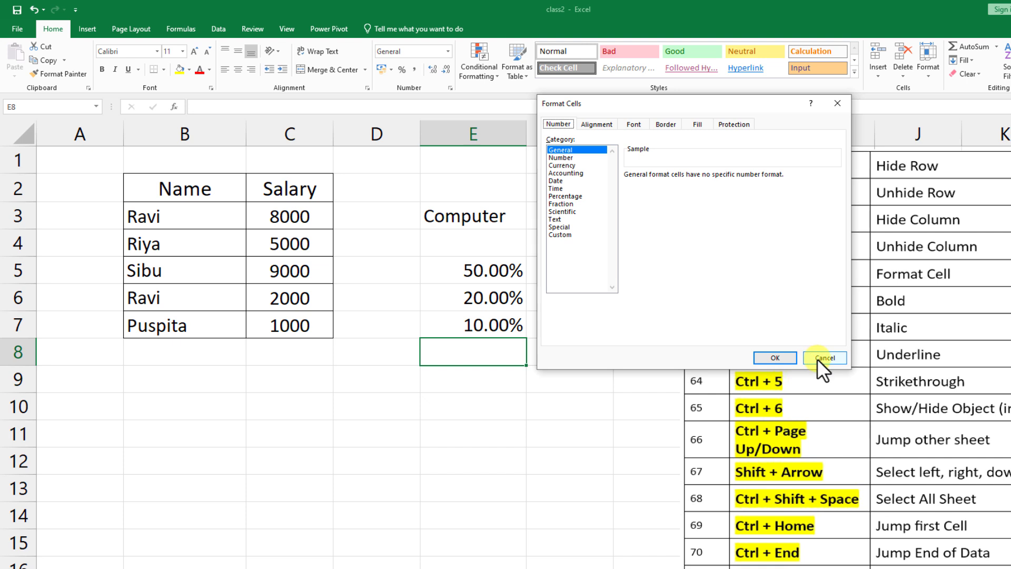
pyautogui.click(833, 106)
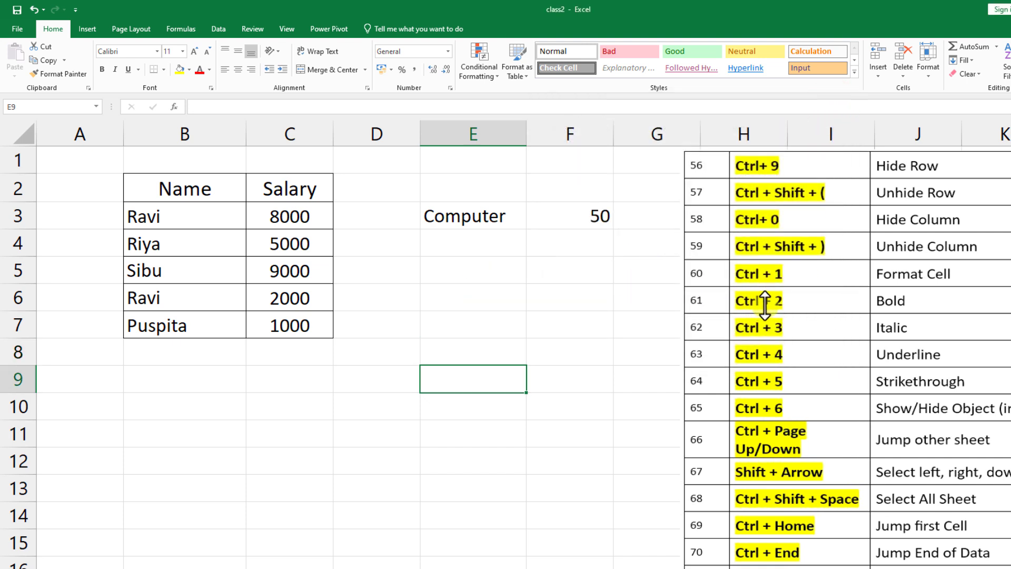
# Apply bold formatting to the Computer text in cell E3 and remove it again
pyautogui.click(471, 221)
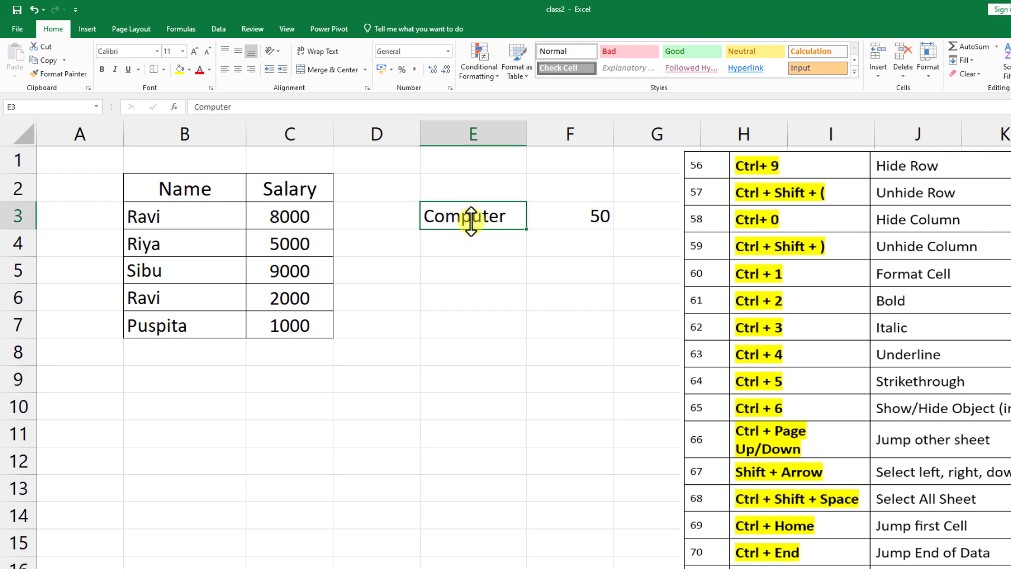
pyautogui.hotkey('ctrl', '2')
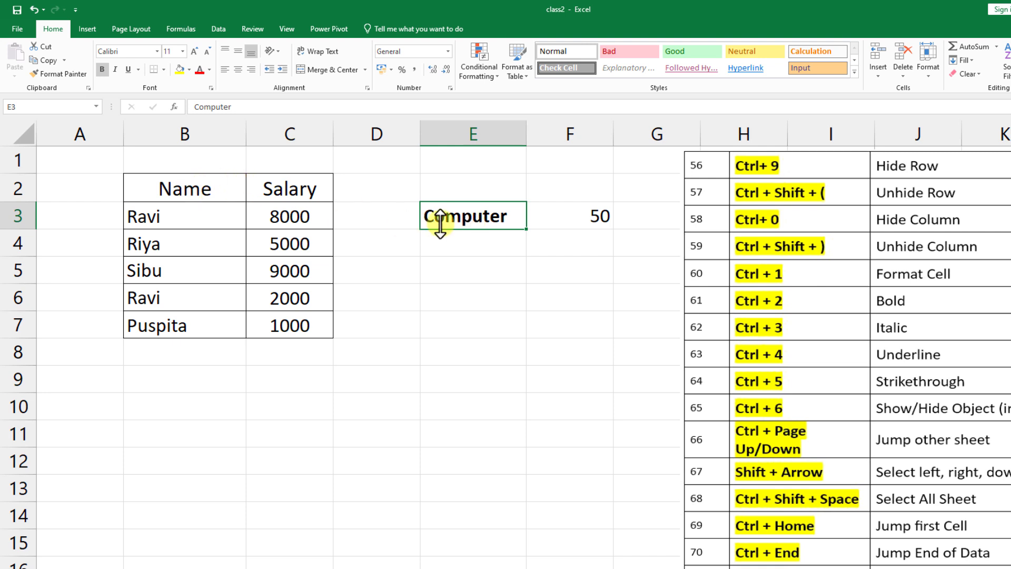
pyautogui.hotkey('ctrl', '2')
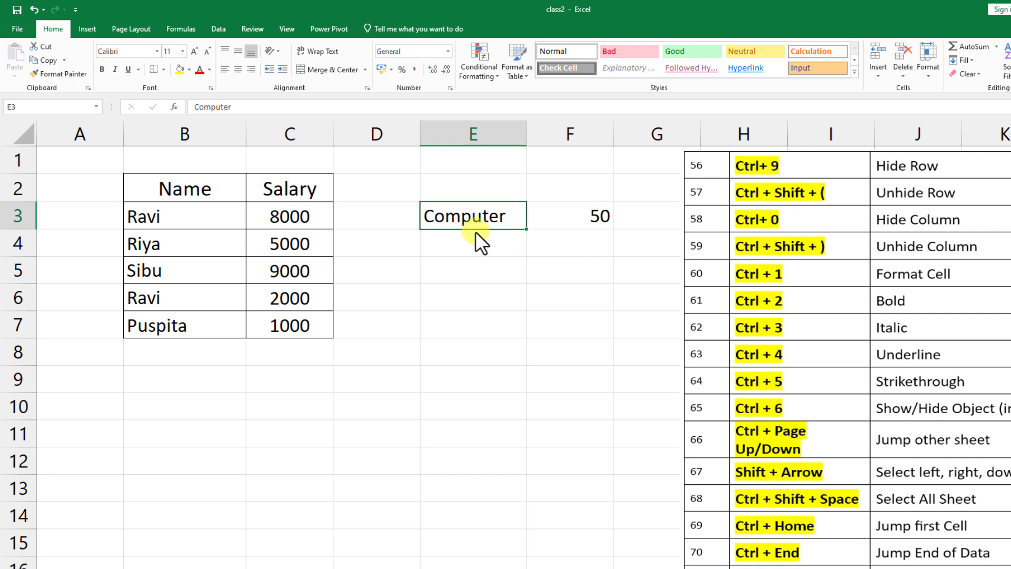
# Switch italic formatting of the Computer text in cell E3 on and off, twice in a row
pyautogui.hotkey('ctrl', '3')
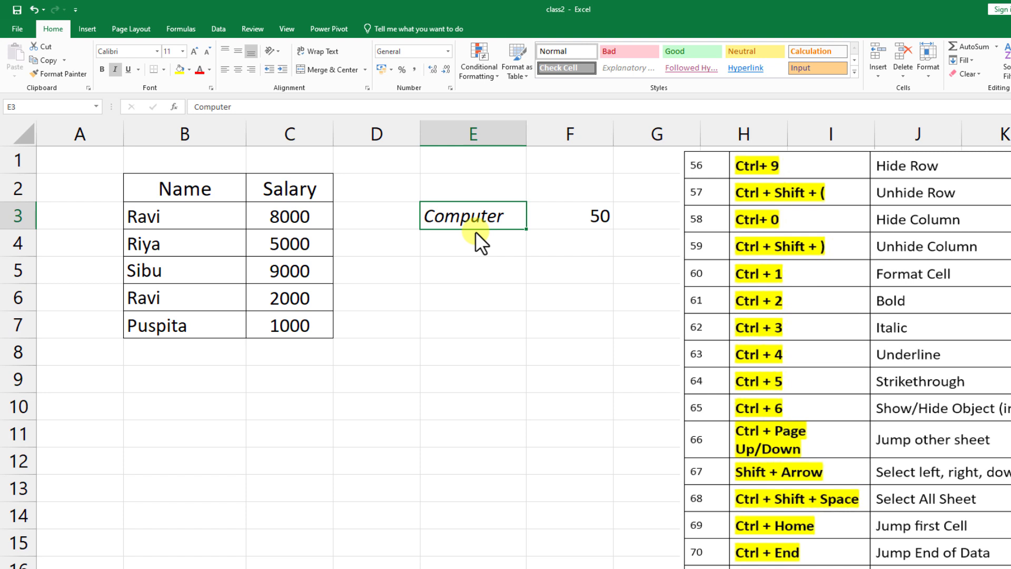
pyautogui.hotkey('ctrl', '3')
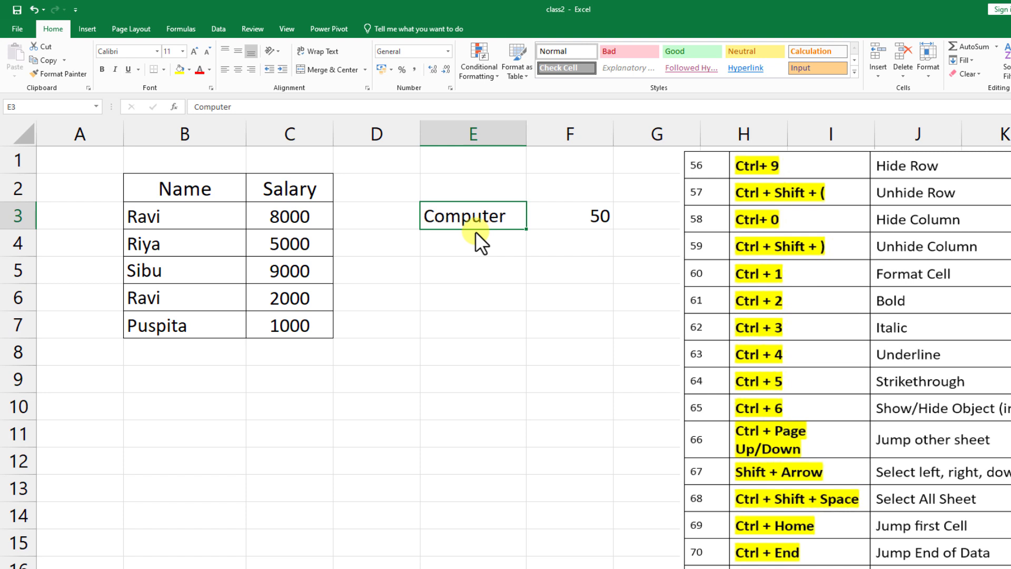
pyautogui.click(116, 70)
pyautogui.click(116, 69)
# Switch underlining of the Computer text in cell E3 on and off, twice in a row
pyautogui.hotkey('ctrl', '4')
pyautogui.hotkey('ctrl', '4')
pyautogui.click(129, 65)
pyautogui.click(129, 65)
# Switch strikethrough of the Computer text in cell E3 on and off, twice in a row
pyautogui.hotkey('ctrl', '5')
pyautogui.hotkey('ctrl', '5')
pyautogui.hotkey('ctrl', '5')
pyautogui.hotkey('ctrl', '5')
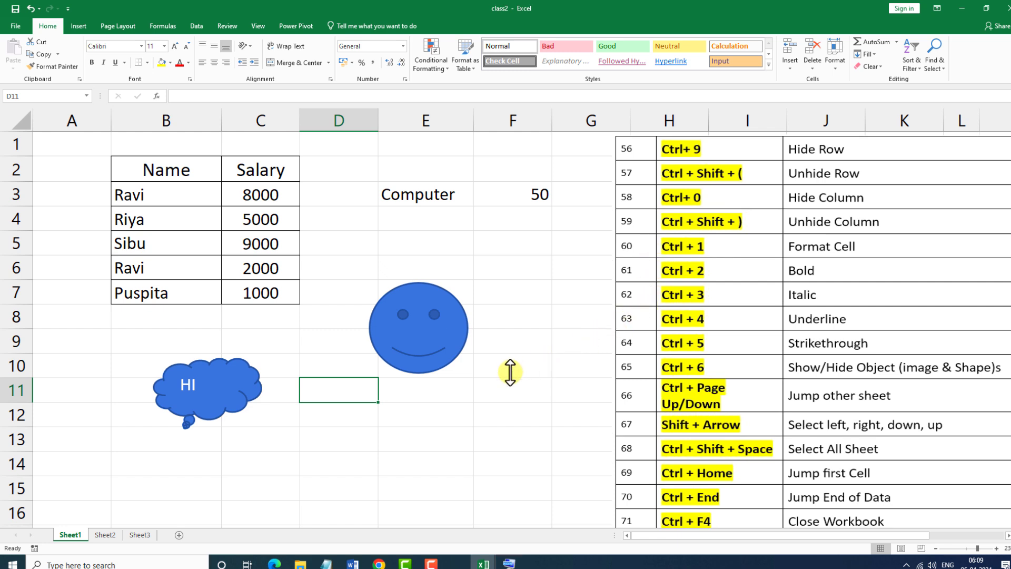
# Hide all objects on Sheet1, including the smiley and the HI cloud, and show them again, twice in a row
pyautogui.hotkey('ctrl', '6')
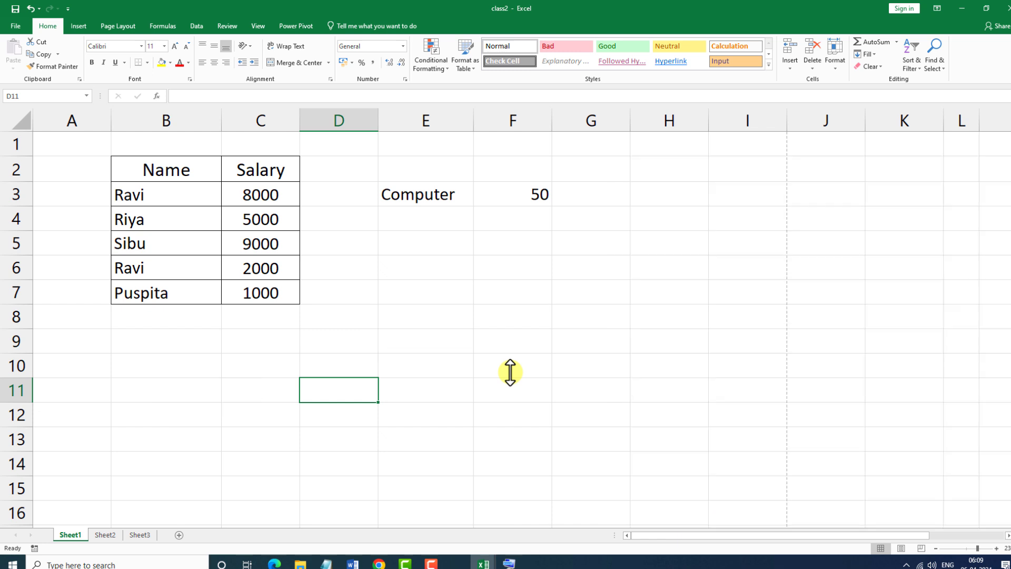
pyautogui.hotkey('ctrl', '6')
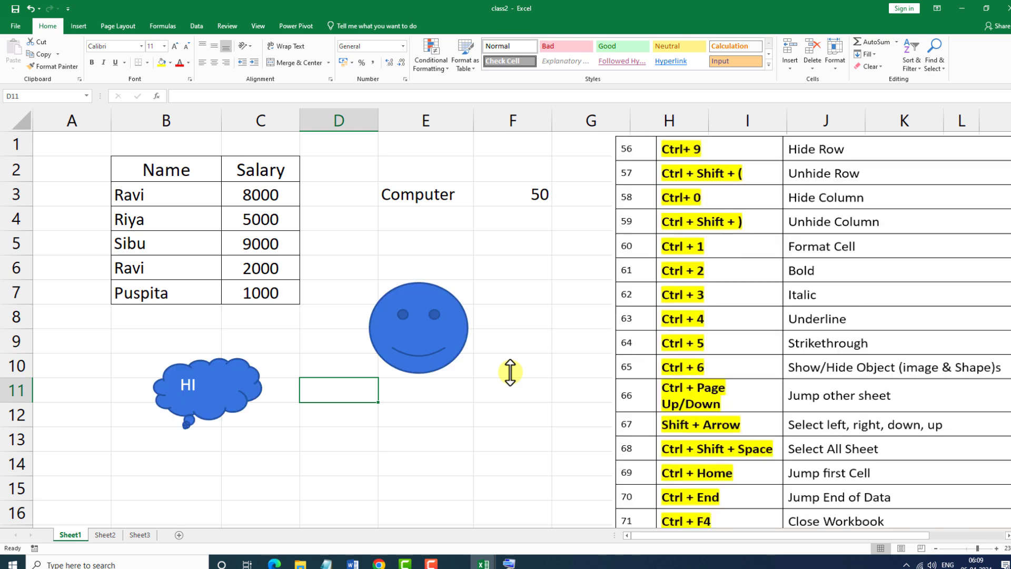
pyautogui.hotkey('ctrl', '6')
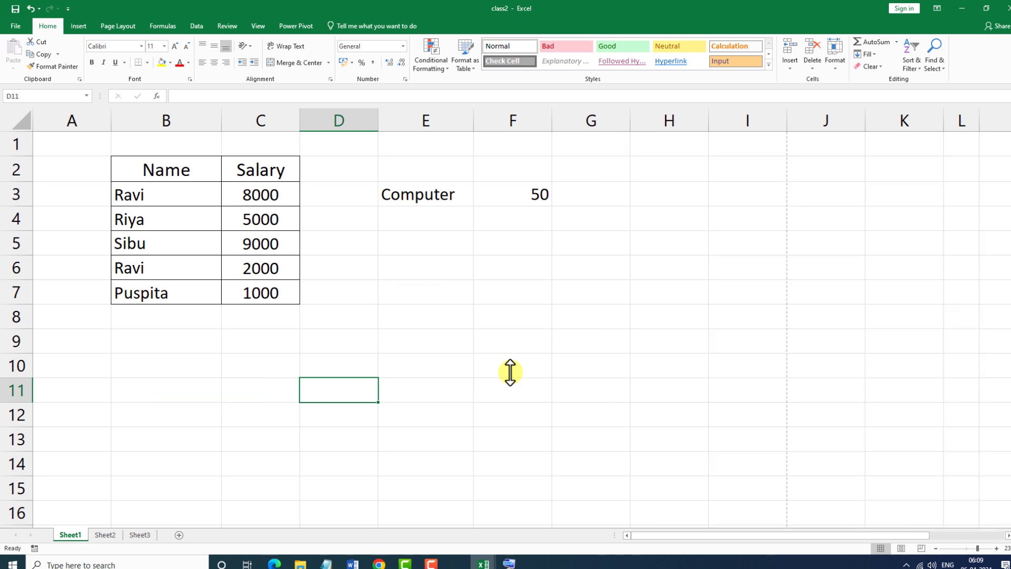
pyautogui.hotkey('ctrl', '6')
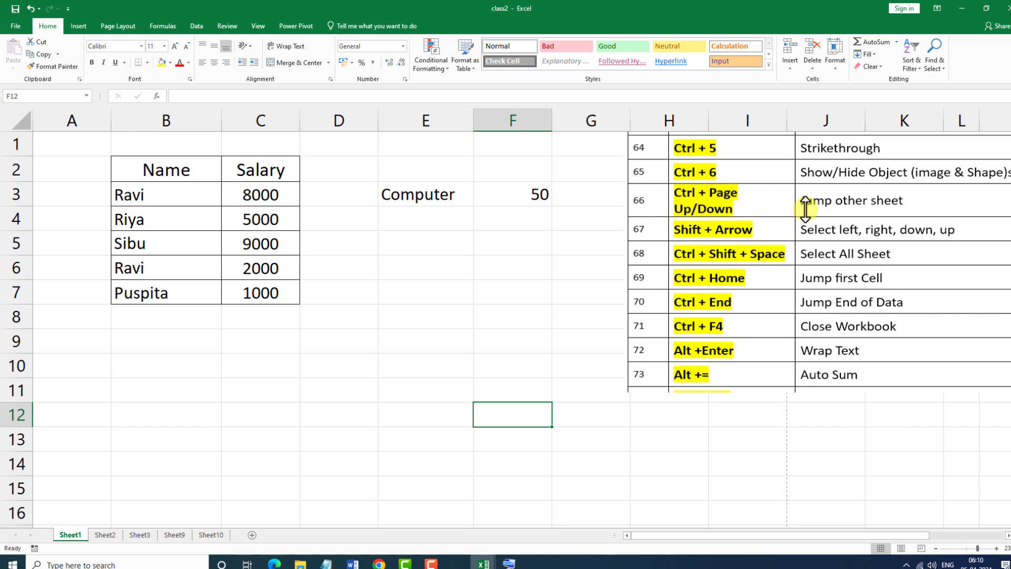
# Go through Sheet1, Sheet2, Sheet3, Sheet9 and Sheet10 one after another and return to Sheet1
pyautogui.click(71, 534)
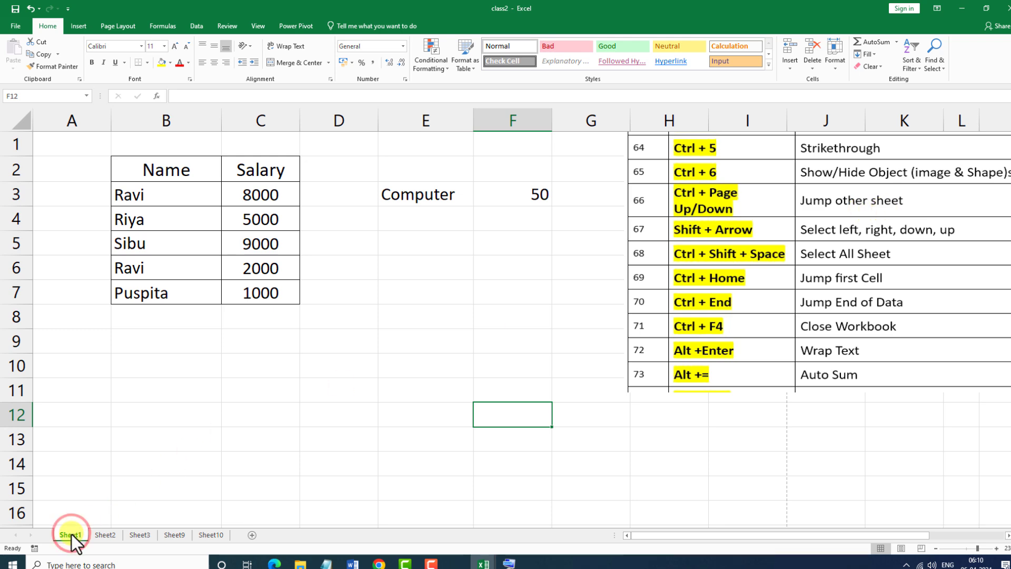
pyautogui.click(100, 536)
pyautogui.click(138, 535)
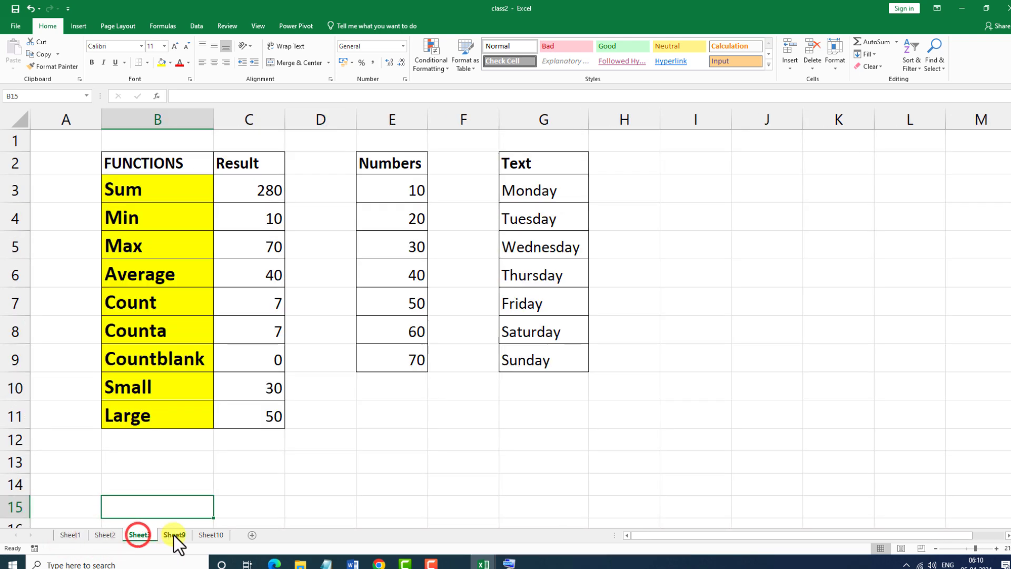
pyautogui.click(177, 535)
pyautogui.click(201, 535)
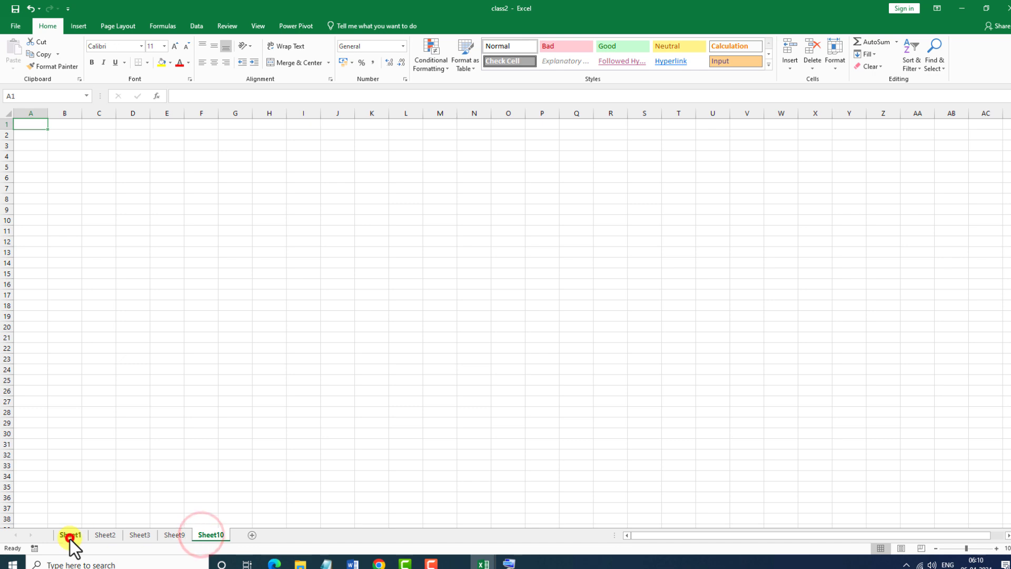
pyautogui.click(70, 537)
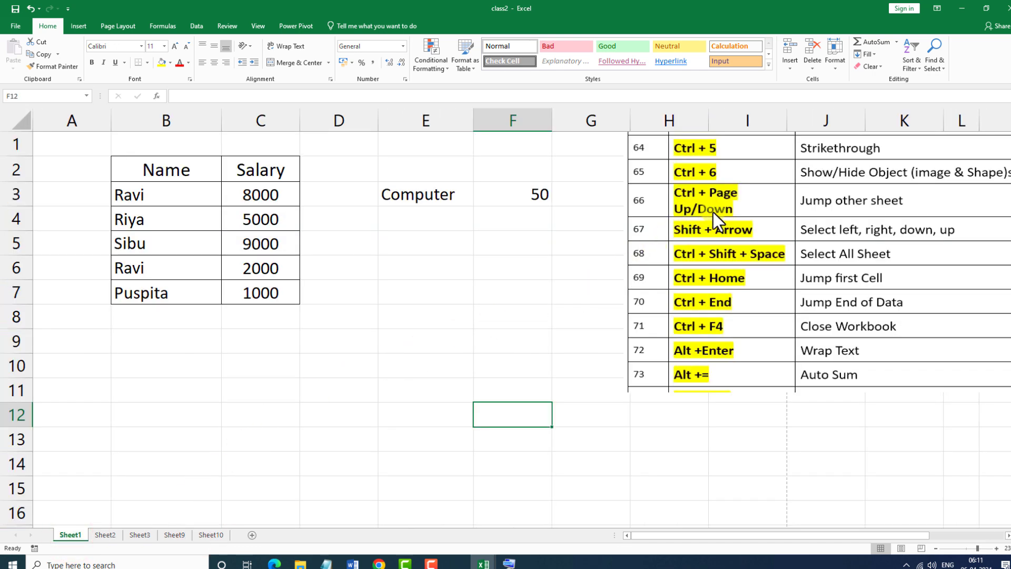
pyautogui.click(71, 536)
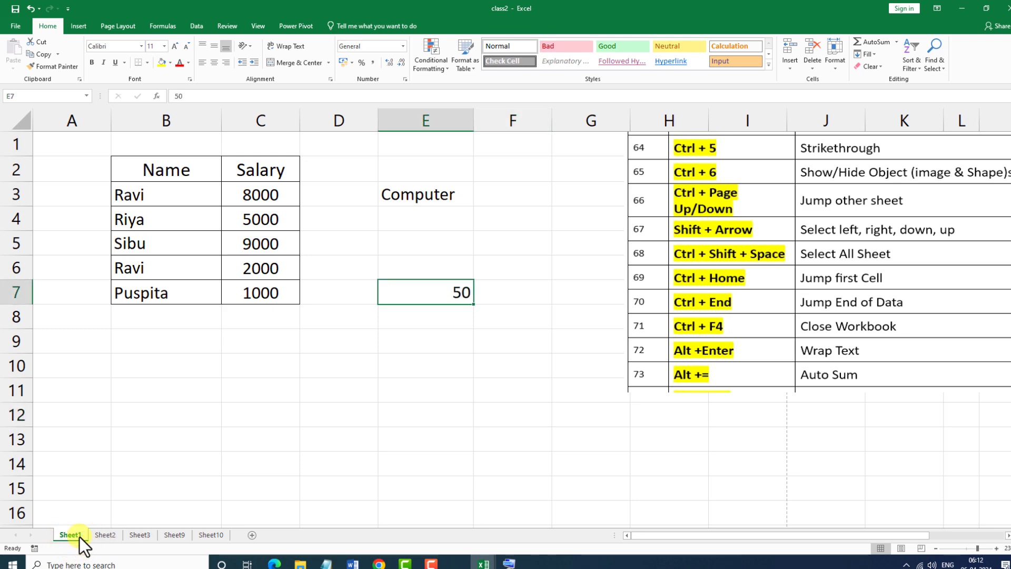
# Page through Sheet2, Sheet3, Sheet9 and Sheet10, and back through Sheet9, Sheet3 and Sheet2 to Sheet1
pyautogui.click(104, 535)
pyautogui.click(145, 535)
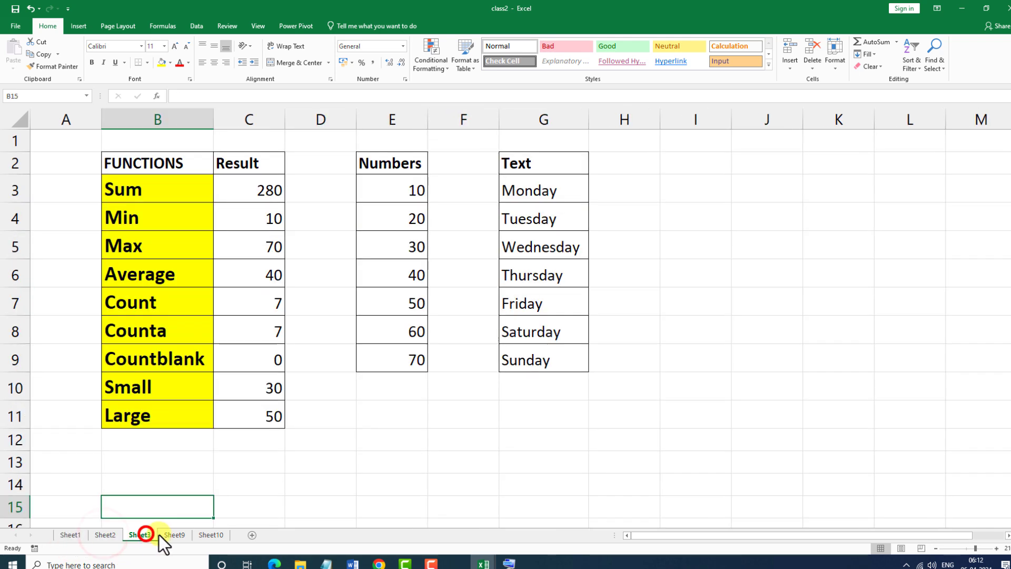
pyautogui.click(166, 536)
pyautogui.click(206, 535)
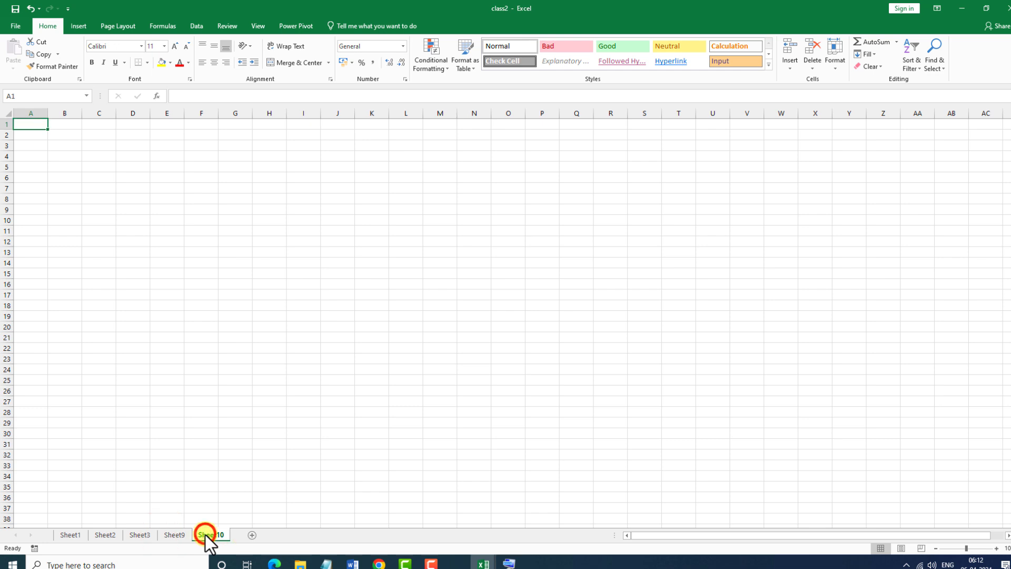
pyautogui.click(166, 535)
pyautogui.click(139, 535)
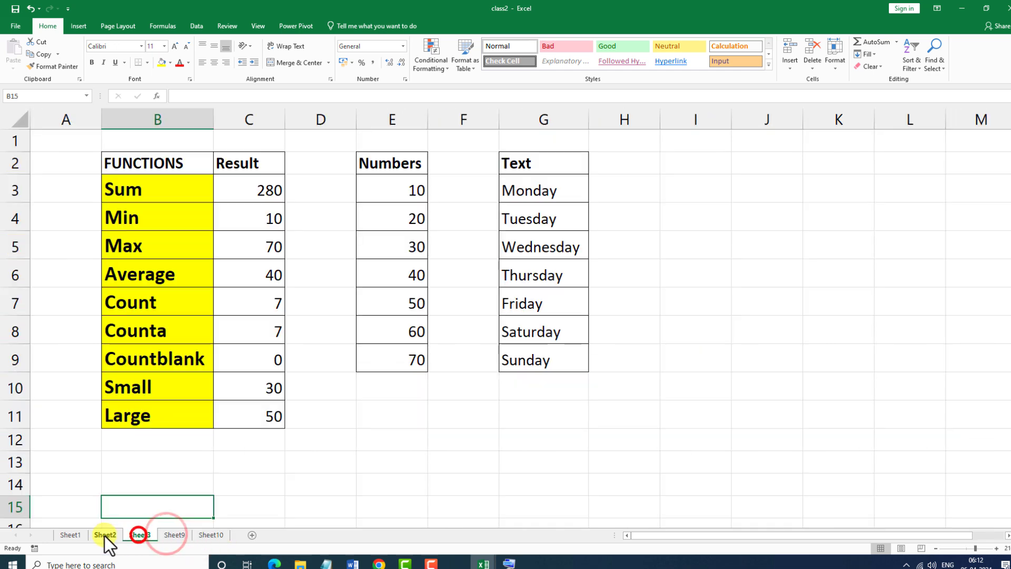
pyautogui.click(105, 535)
pyautogui.click(73, 535)
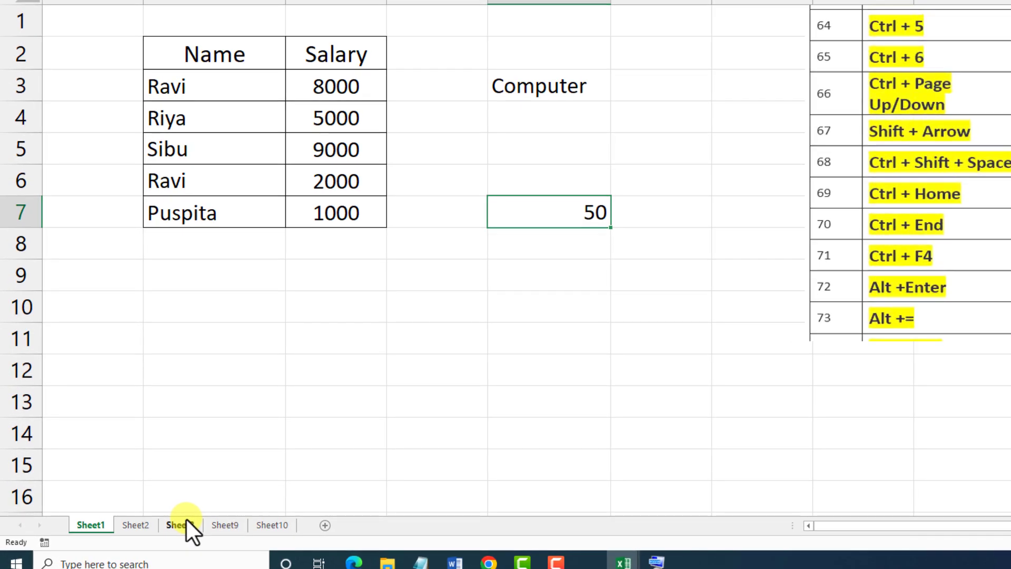
# Step forward one sheet at a time from Sheet1 to Sheet9 and back again to Sheet1
pyautogui.hotkey('ctrl', 'pagedown')
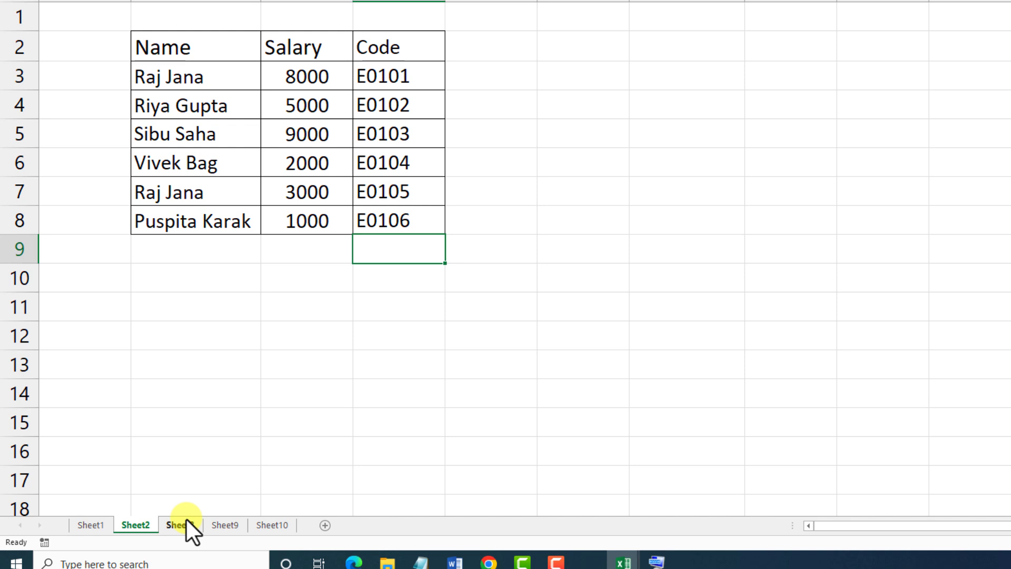
pyautogui.click(185, 525)
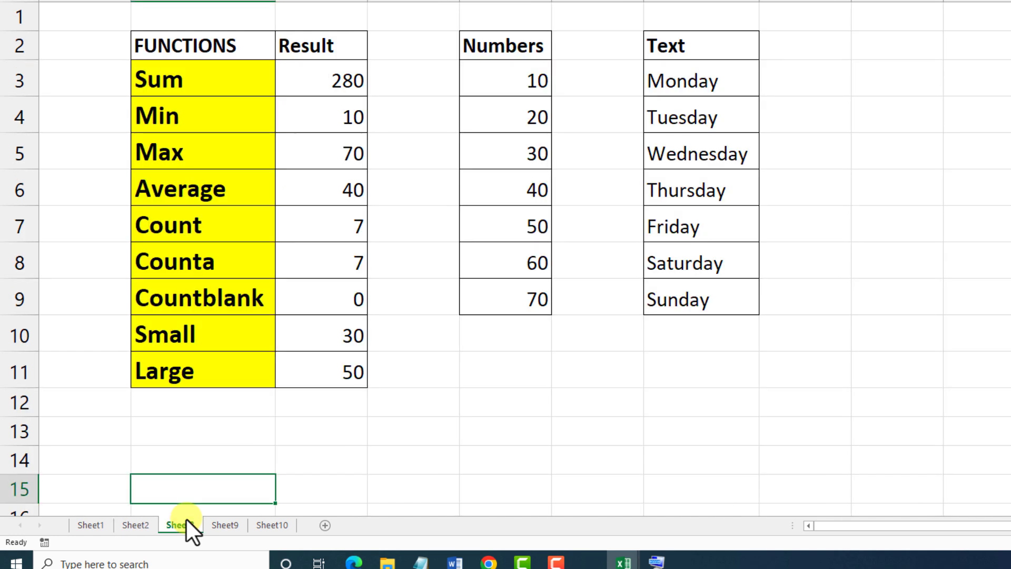
pyautogui.hotkey('ctrl', 'pagedown')
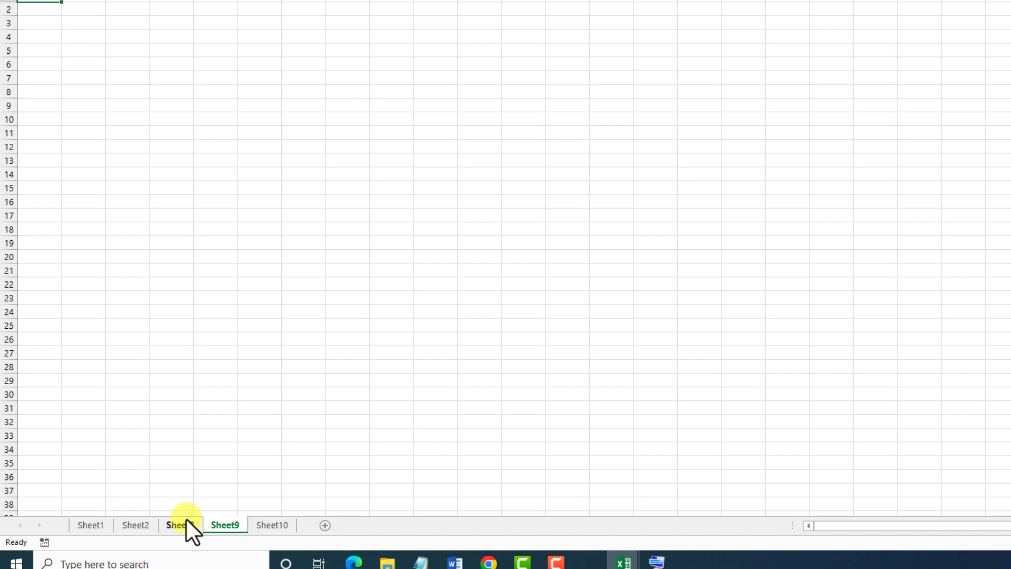
pyautogui.hotkey('ctrl', 'pageup')
pyautogui.hotkey('ctrl', 'pageup')
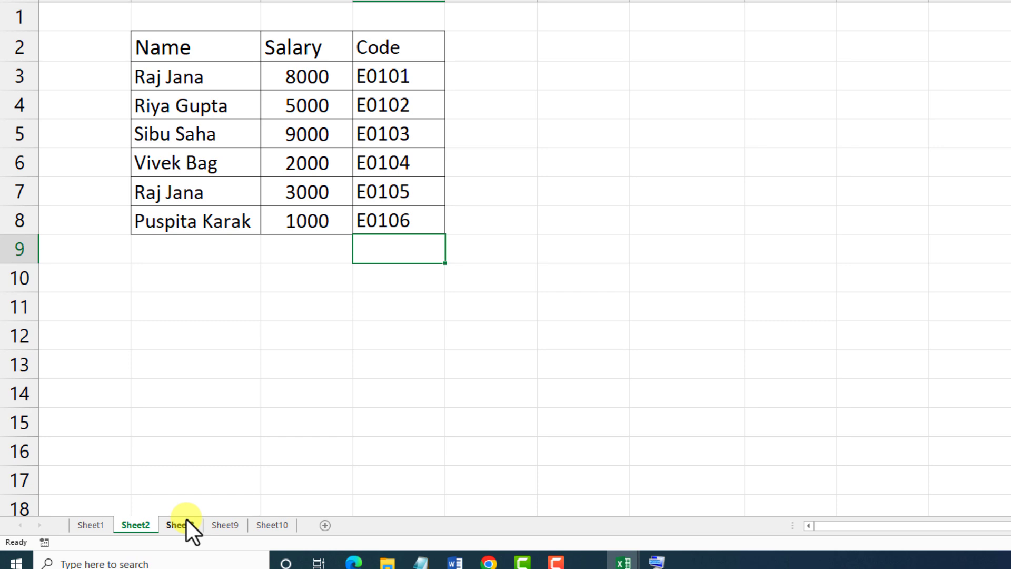
pyautogui.hotkey('ctrl', 'pageup')
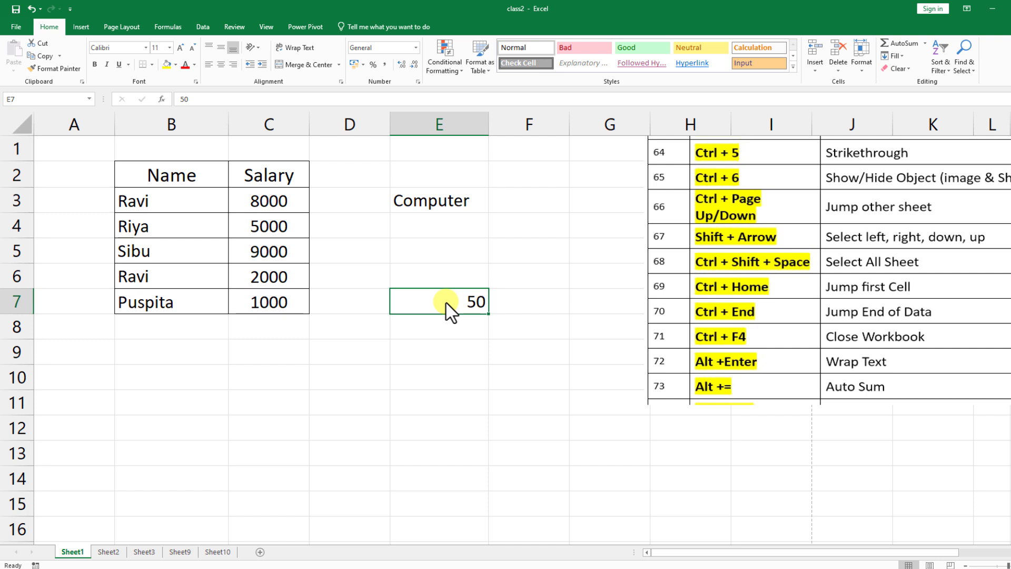
# Extend the selection from cell E7 downward, one cell at a time, to E14
pyautogui.hotkey('shift', 'Down')
pyautogui.hotkey('shift', 'Down')
pyautogui.hotkey('shift', 'Down')
pyautogui.hotkey('shift', 'Down')
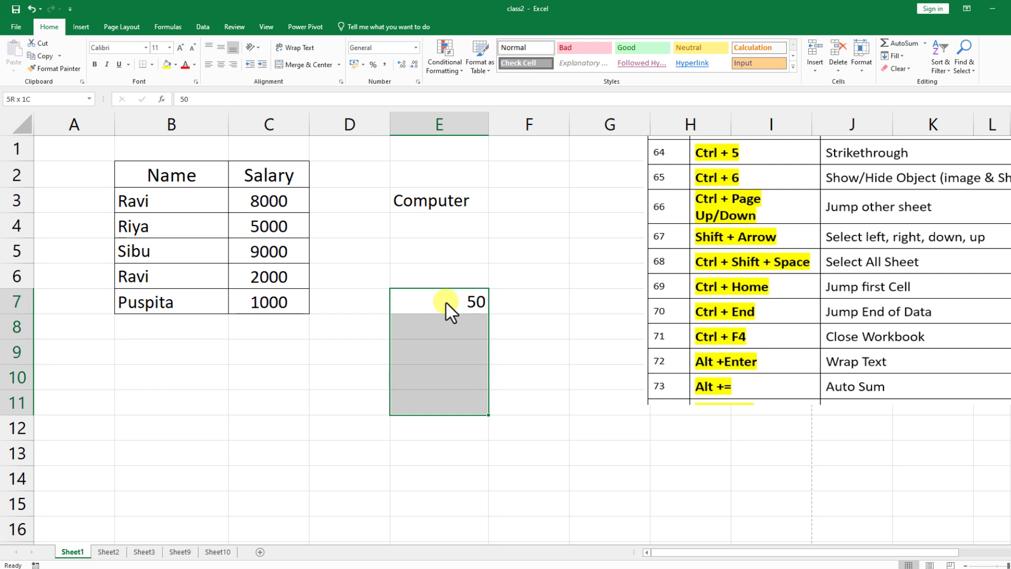
pyautogui.hotkey('shift', 'Down')
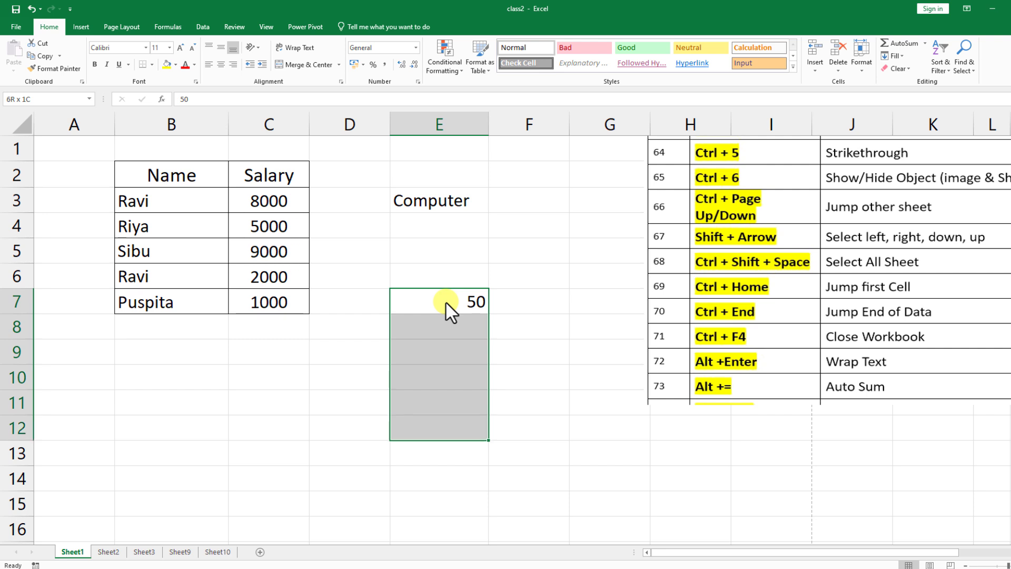
pyautogui.hotkey('shift', 'Down')
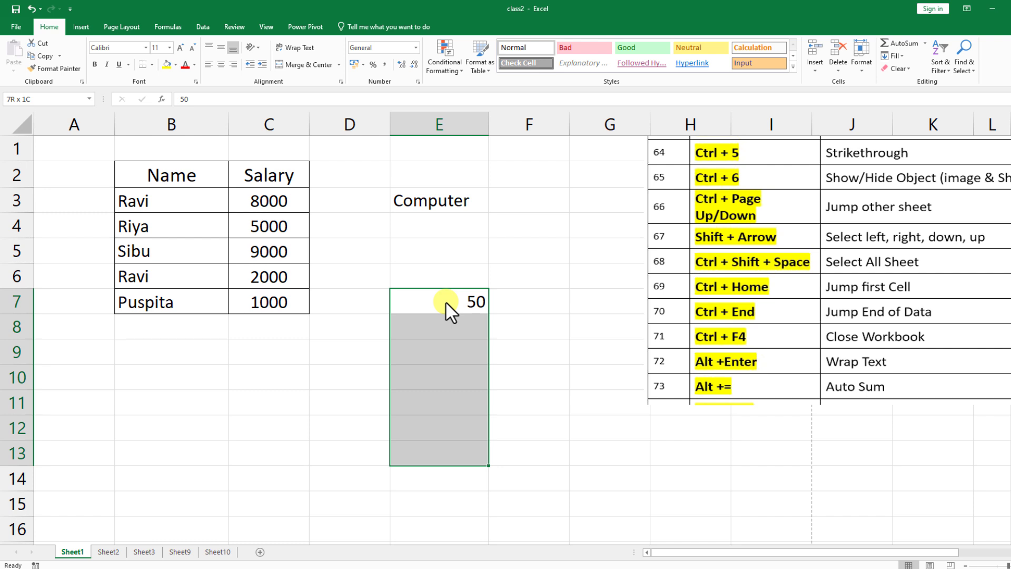
pyautogui.hotkey('shift', 'Down')
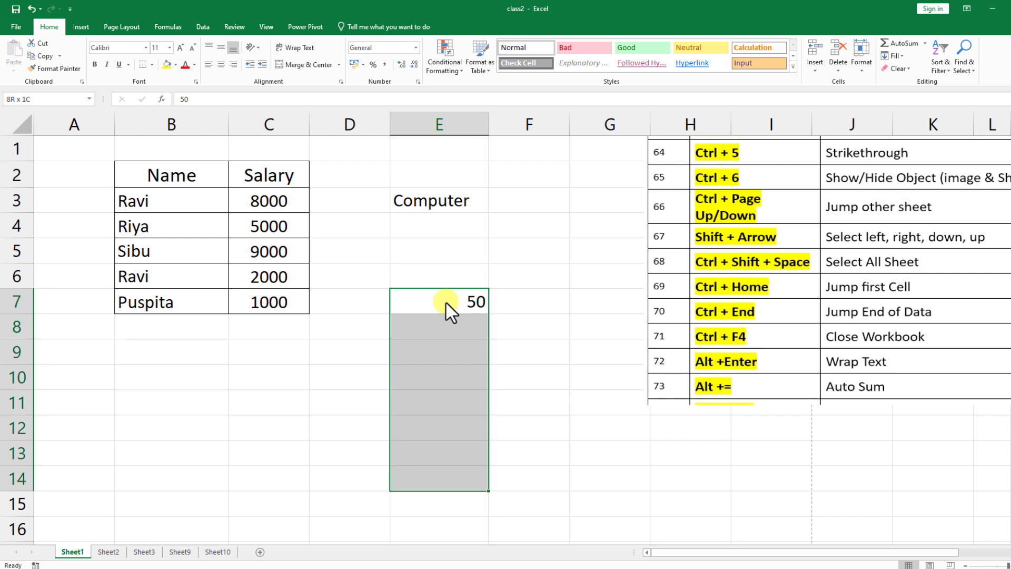
# Shrink the selection back to E7 and extend it upward to E1, so that it covers E1:E7
pyautogui.hotkey('shift', 'Up')
pyautogui.hotkey('shift', 'Up')
pyautogui.hotkey('shift', 'Up')
pyautogui.hotkey('shift', 'Up')
pyautogui.hotkey('shift', 'Up')
pyautogui.hotkey('shift', 'Up')
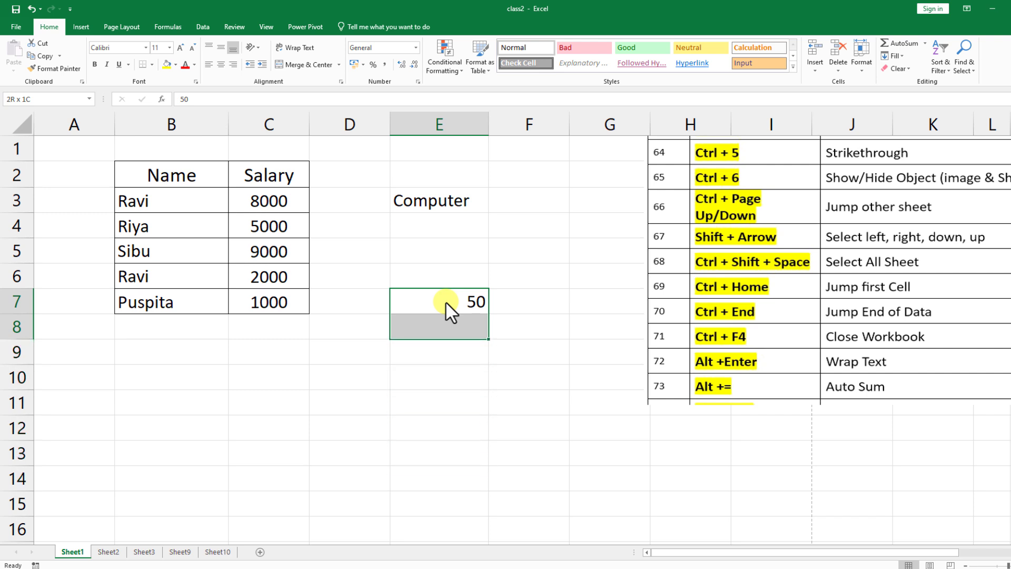
pyautogui.hotkey('shift', 'Up')
pyautogui.hotkey('shift', 'Up')
pyautogui.hotkey('shift', 'Up')
pyautogui.hotkey('shift', 'Up')
pyautogui.hotkey('shift', 'Up')
pyautogui.hotkey('shift', 'Up')
pyautogui.hotkey('shift', 'Up')
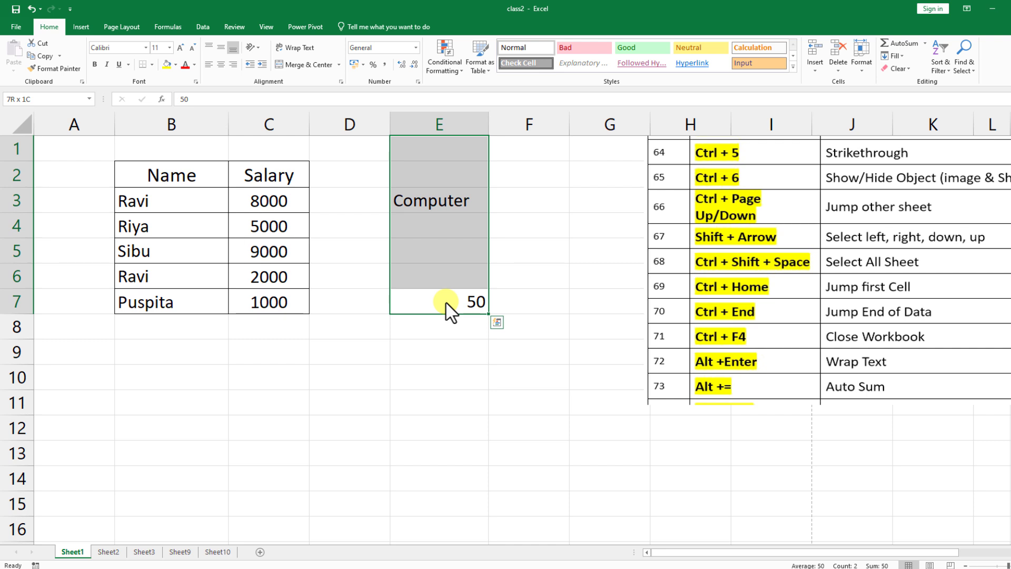
# Widen the E1:E7 selection rightward to column H, and bring it back leftward to column A to cover A1:E7
pyautogui.hotkey('shift', 'Right')
pyautogui.hotkey('shift', 'Right')
pyautogui.hotkey('shift', 'Right')
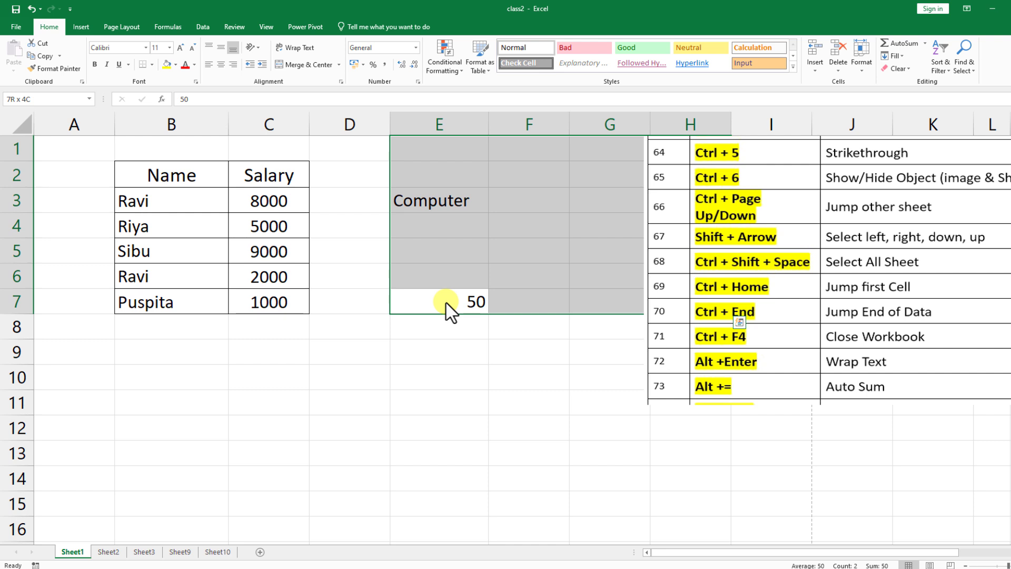
pyautogui.hotkey('shift', 'Left')
pyautogui.hotkey('shift', 'Left')
pyautogui.hotkey('shift', 'Left')
pyautogui.hotkey('shift', 'Left')
pyautogui.hotkey('shift', 'Left')
pyautogui.hotkey('shift', 'Left')
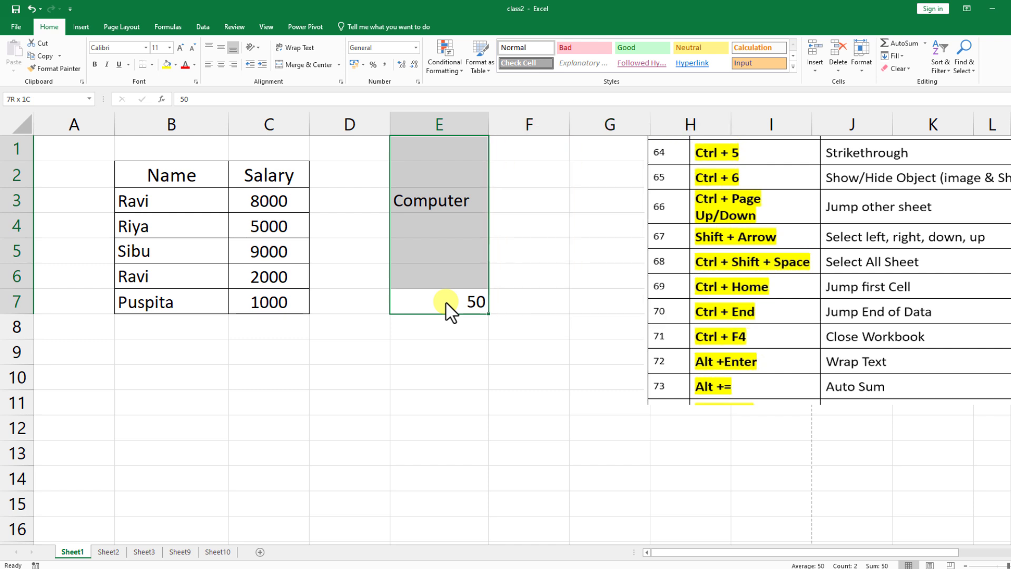
pyautogui.hotkey('shift', 'Left')
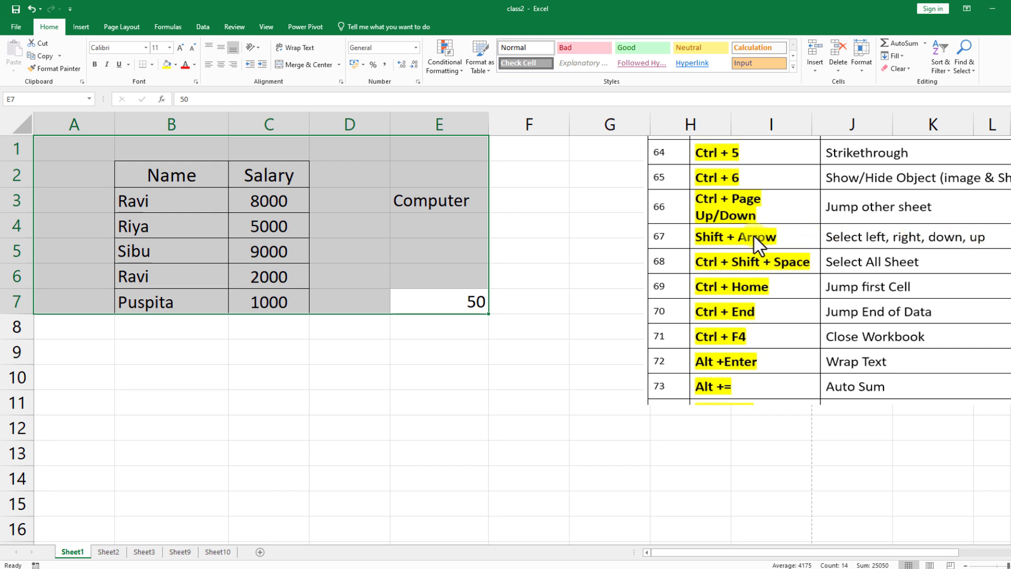
# Jump between the first cell A1 and the last used cell O14 of Sheet1, twice in a row, ending at A1
pyautogui.hotkey('ctrl', 'z')
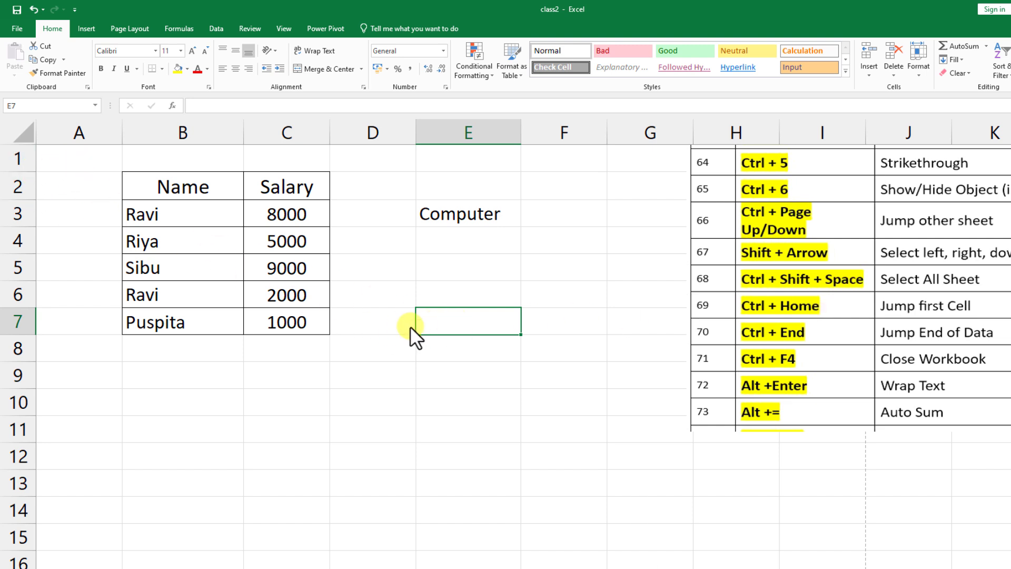
pyautogui.hotkey('ctrl', 'Home')
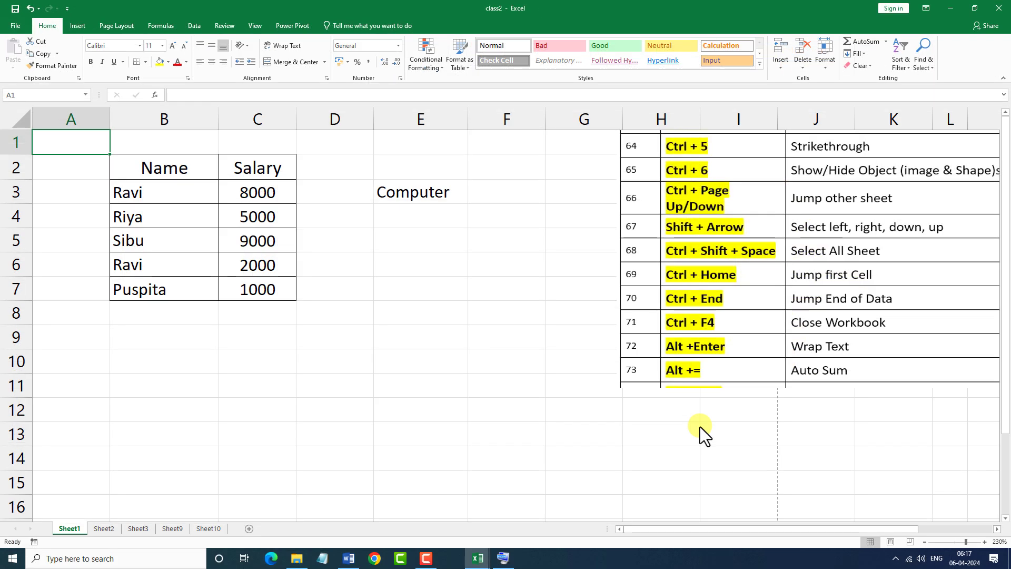
pyautogui.hotkey('ctrl', 'End')
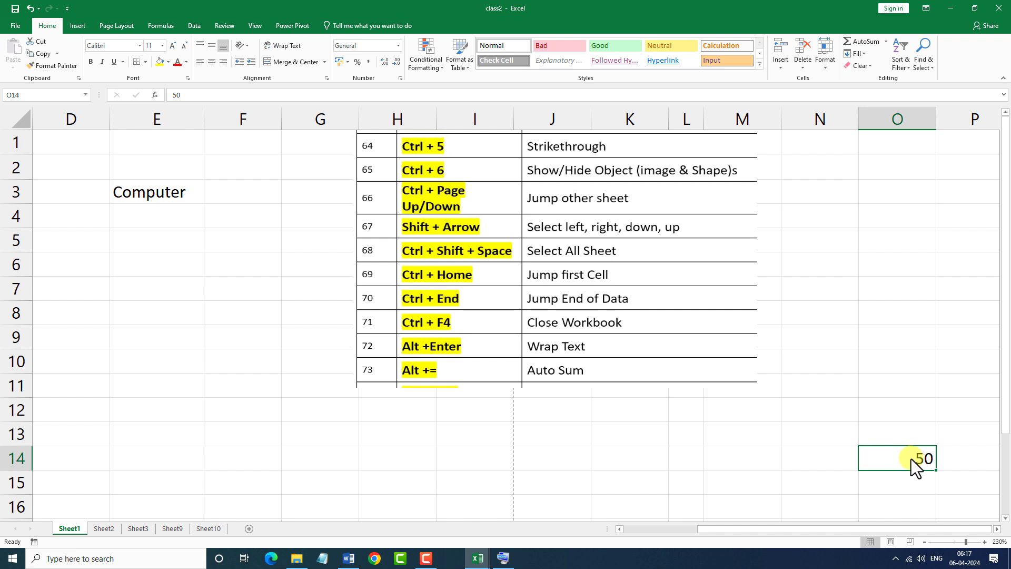
pyautogui.hotkey('ctrl', 'Home')
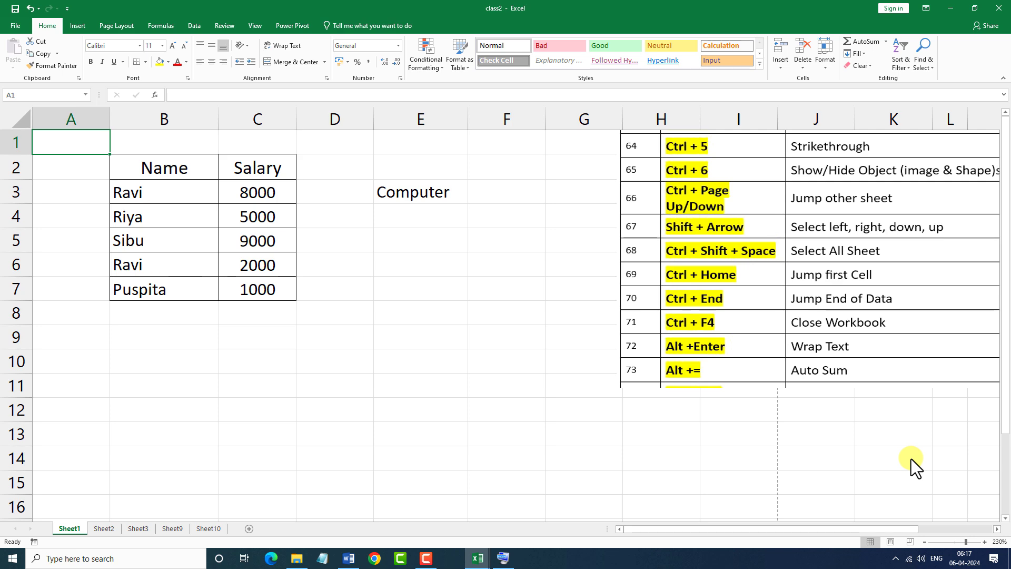
pyautogui.hotkey('ctrl', 'End')
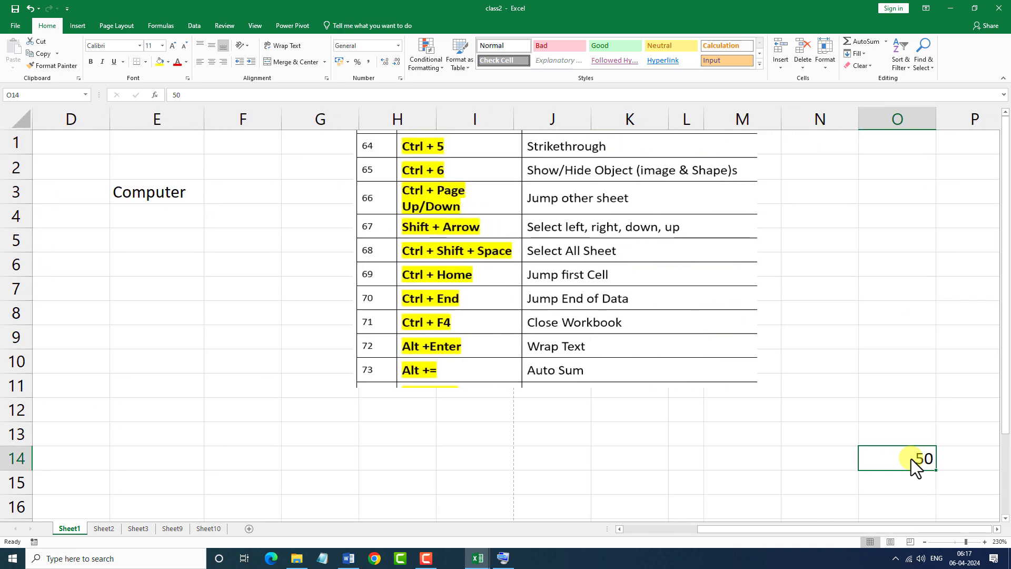
pyautogui.hotkey('ctrl', 'Home')
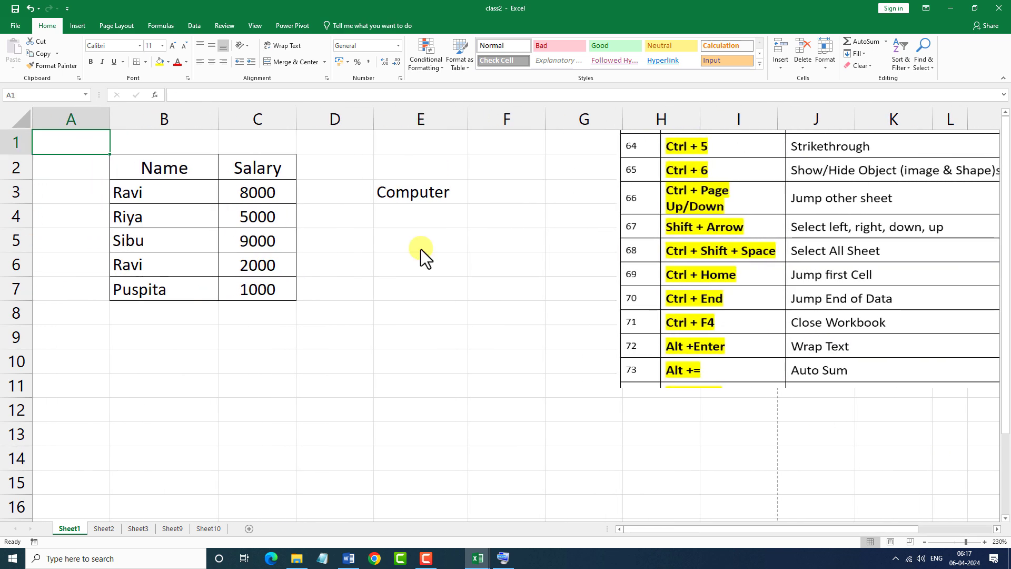
# Select cell E7, create a new blank workbook and close it again to return to the class2 workbook
pyautogui.click(461, 295)
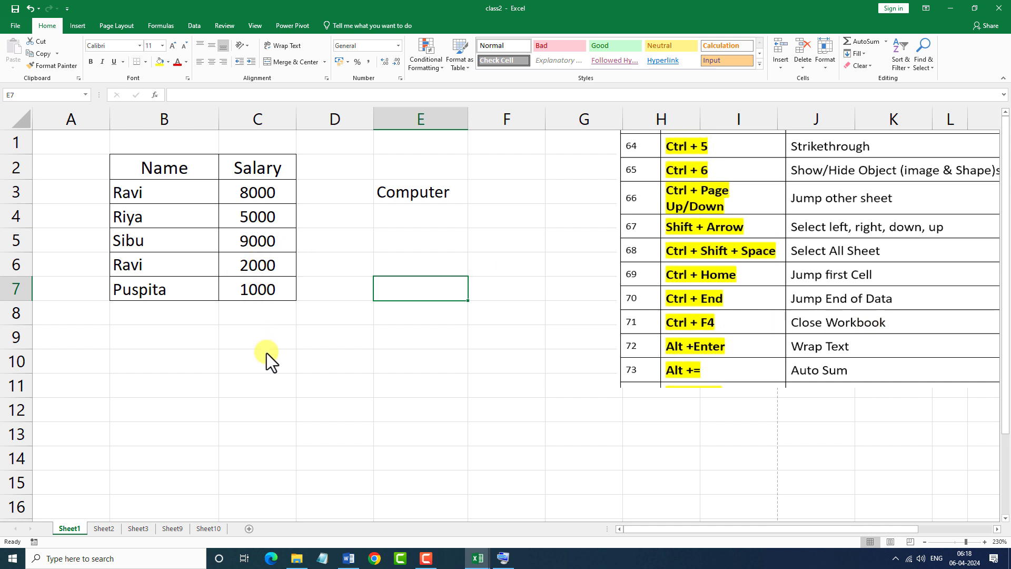
pyautogui.hotkey('ctrl', 'n')
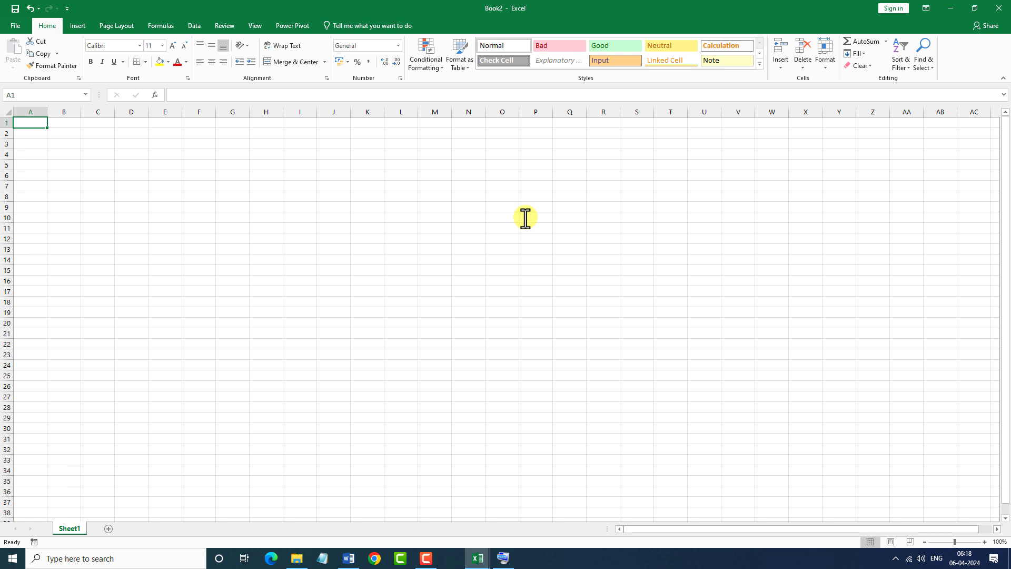
pyautogui.hotkey('ctrl', 'F4')
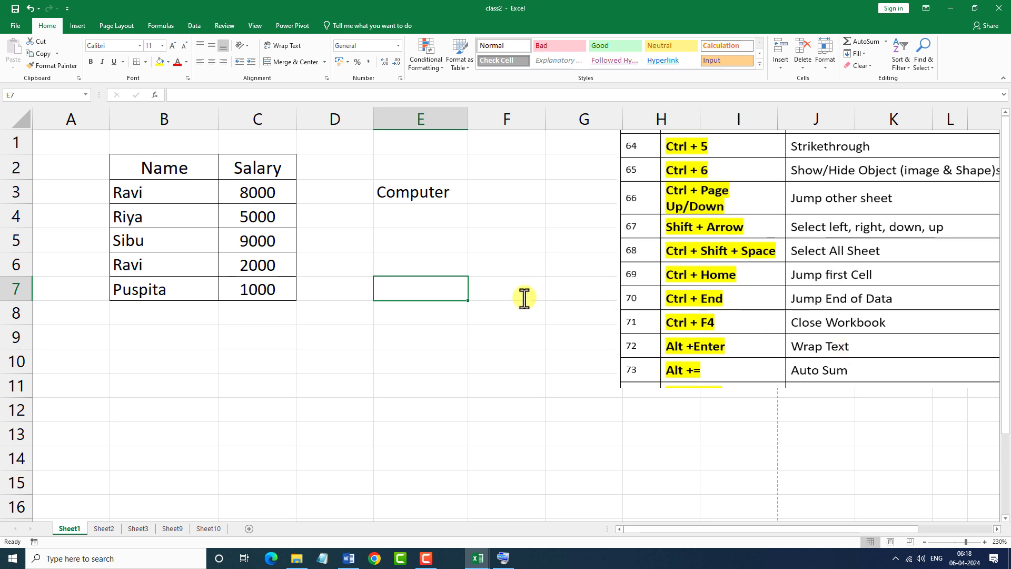
# Enter "learn" and "computer" on two separate lines within cell E5, and undo the entry
pyautogui.click(411, 244)
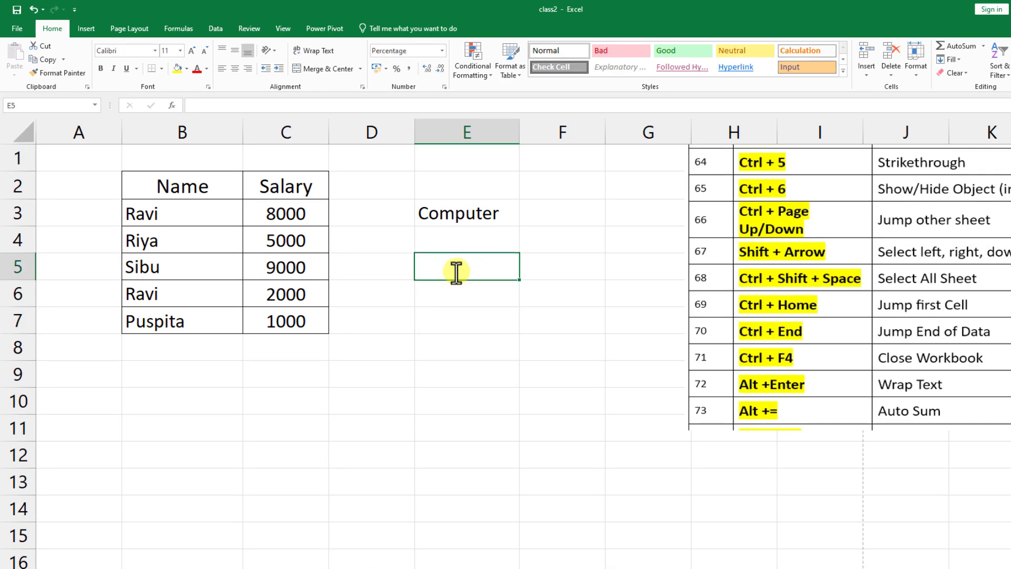
pyautogui.write('lear')
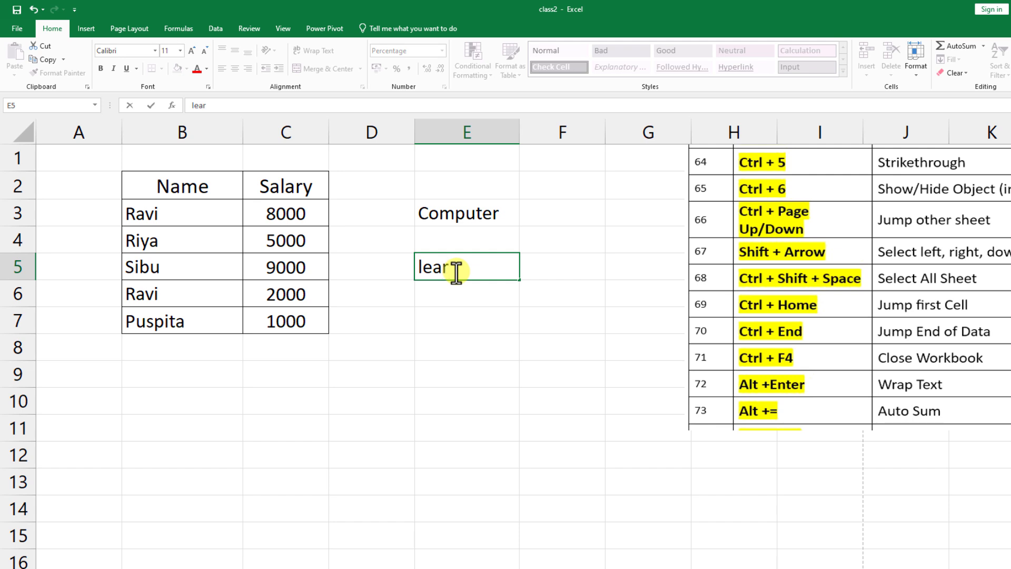
pyautogui.write('n')
pyautogui.hotkey('alt', 'Return')
pyautogui.write('computer')
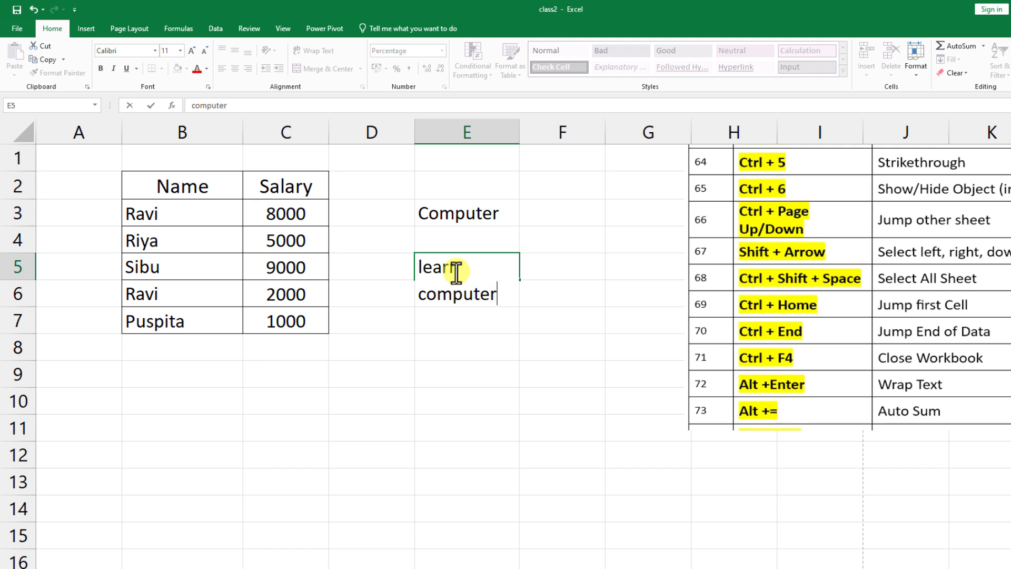
pyautogui.hotkey('ctrl', 'Return')
pyautogui.press('Return')
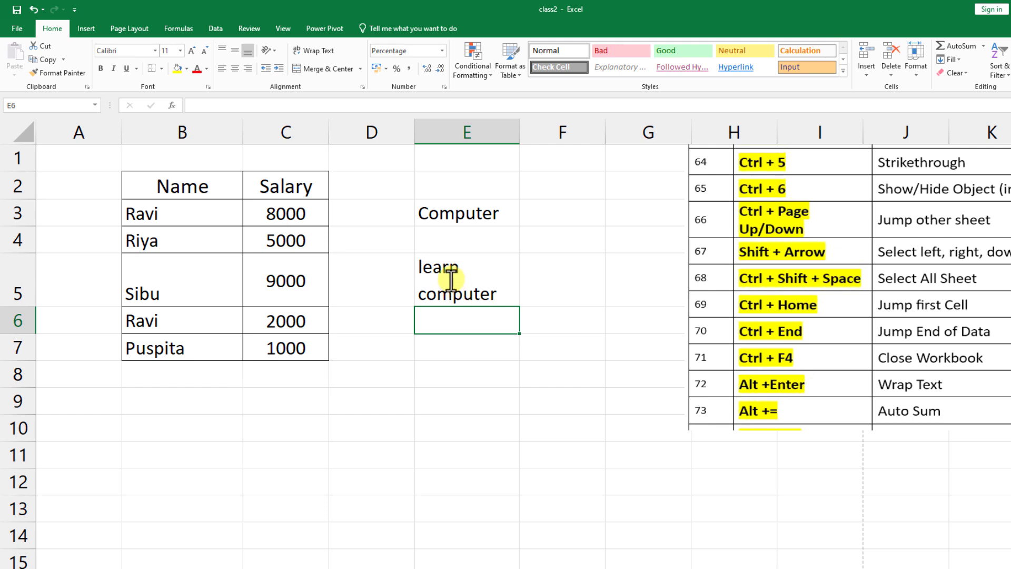
pyautogui.click(452, 279)
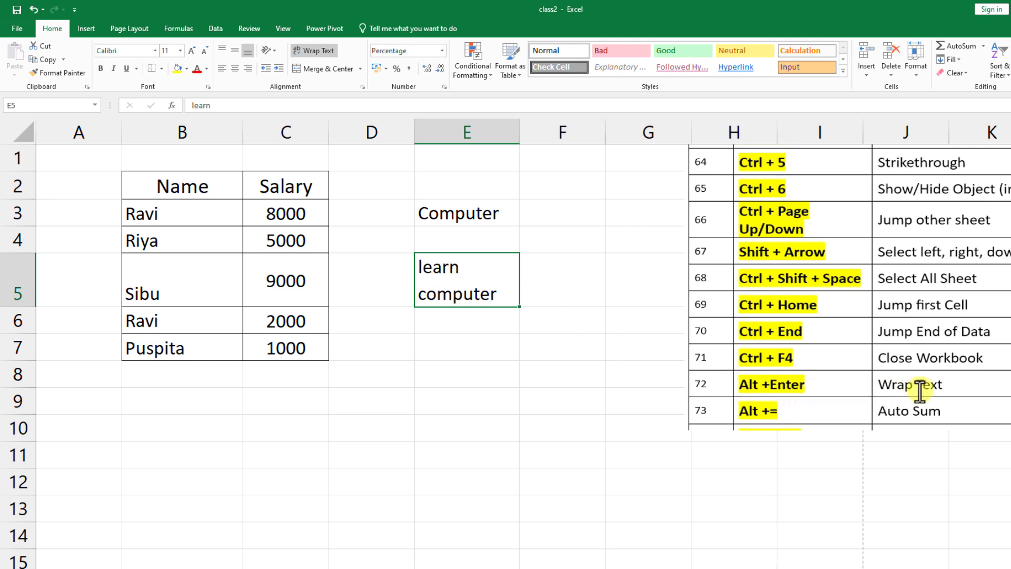
pyautogui.hotkey('ctrl', 'z')
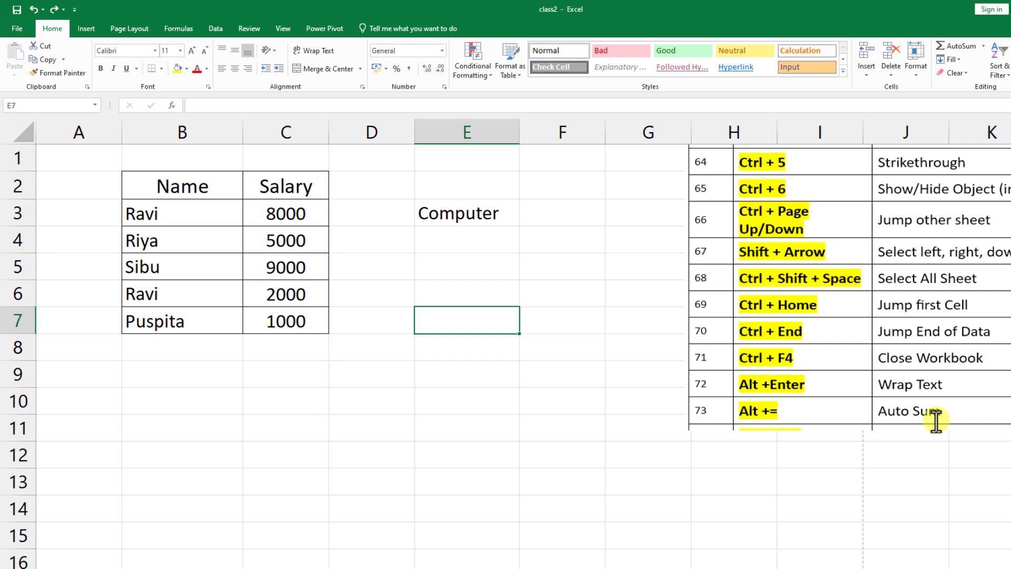
# Total the salaries in C3:C7 with AutoSum in cell C8, and open the finished formula in that cell
pyautogui.click(259, 352)
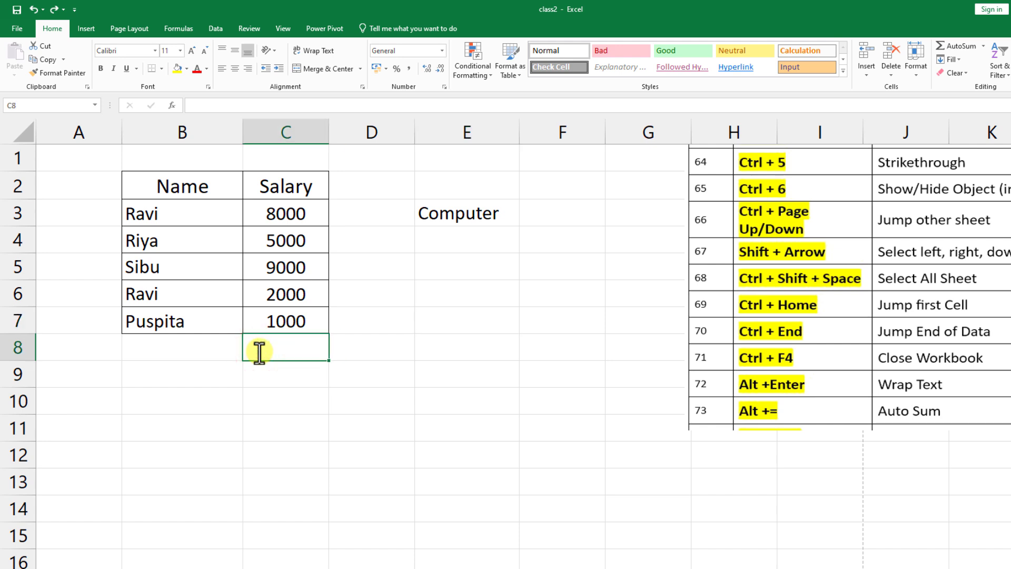
pyautogui.hotkey('alt', '=')
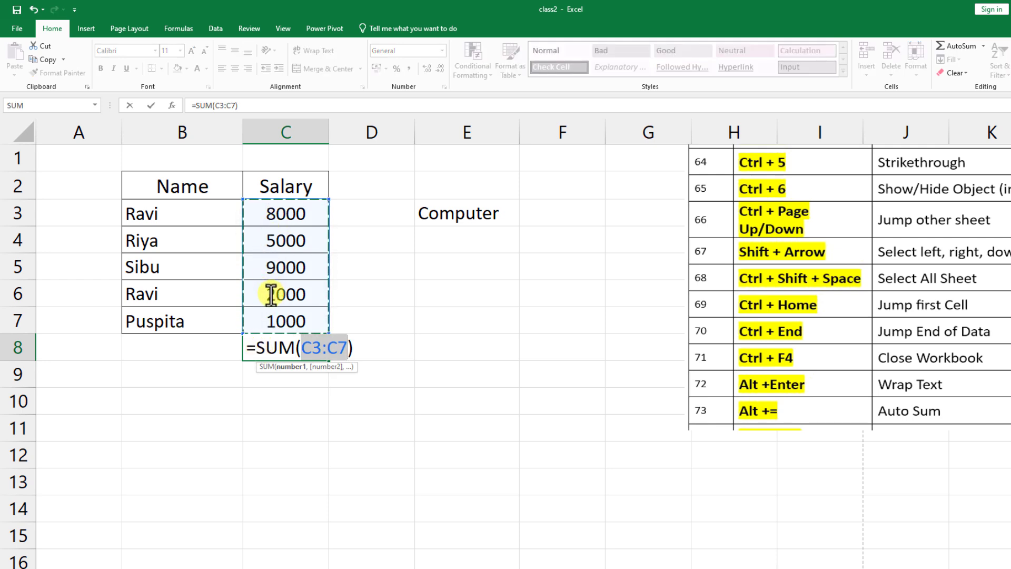
pyautogui.press('Return')
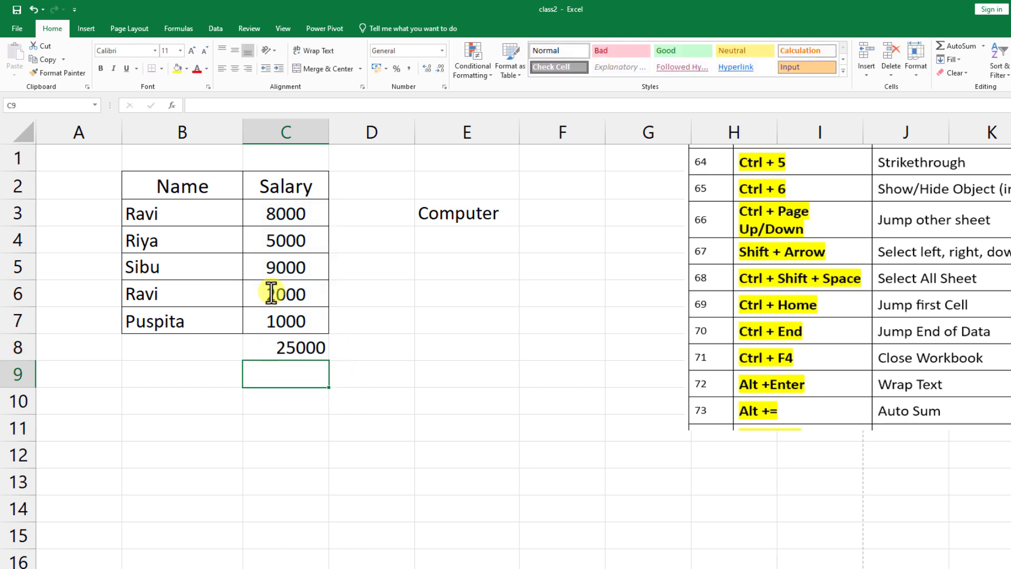
pyautogui.click(289, 347)
pyautogui.doubleClick(290, 348)
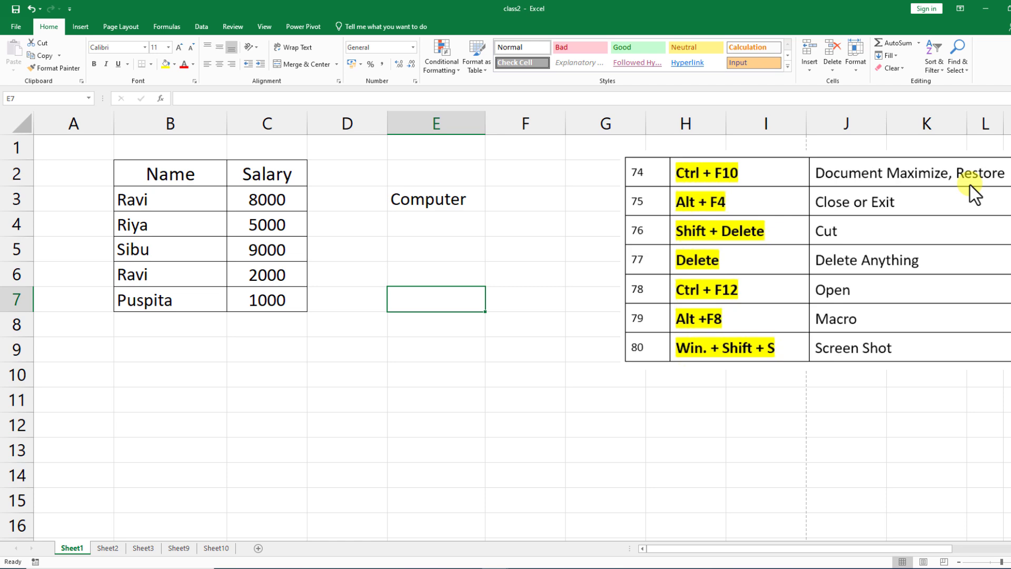
# Switch the class2 workbook window between restored and maximized size three times, ending maximized
pyautogui.hotkey('ctrl', 'F10')
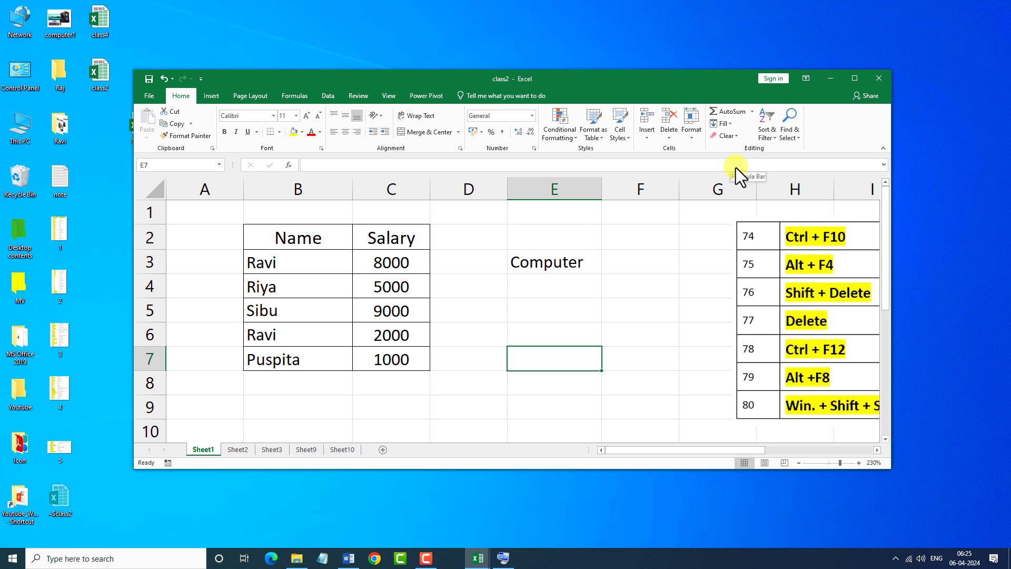
pyautogui.hotkey('ctrl', 'F10')
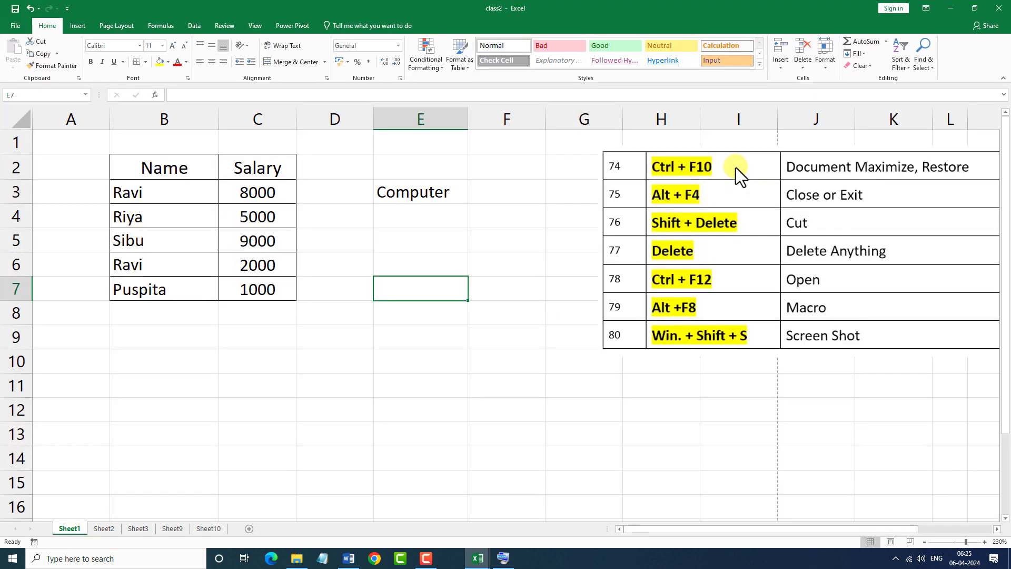
pyautogui.hotkey('ctrl', 'F10')
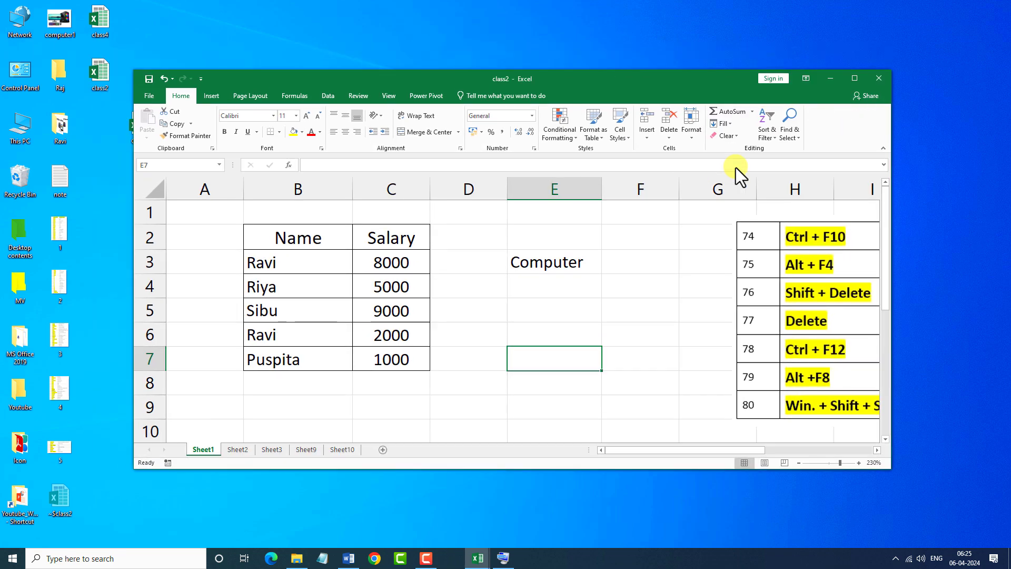
pyautogui.hotkey('ctrl', 'F10')
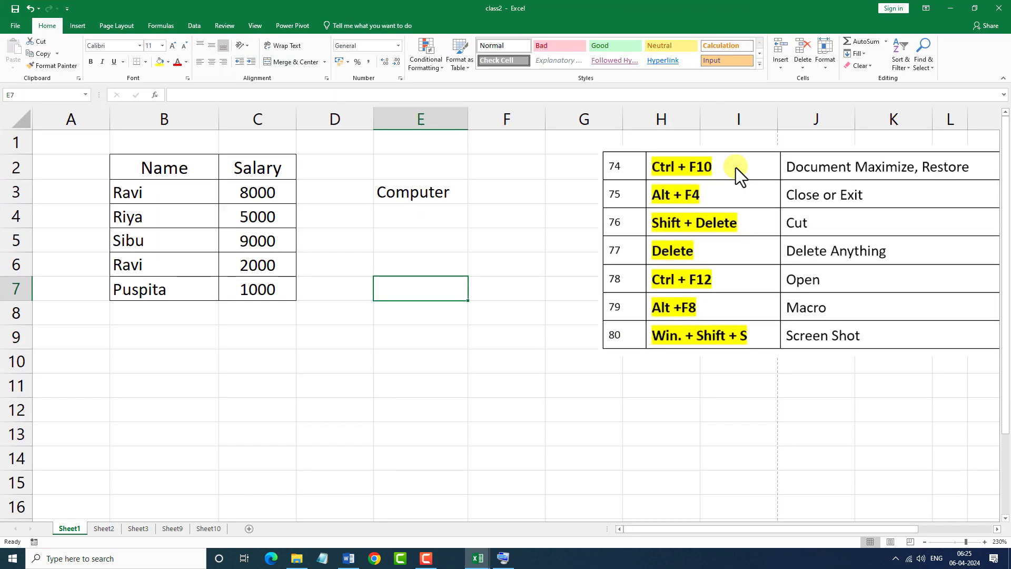
pyautogui.hotkey('ctrl', 'F10')
pyautogui.hotkey('ctrl', 'F10')
# Create a new blank workbook and close it, and also close the open Book1 workbook without saving its changes
pyautogui.hotkey('ctrl', 'n')
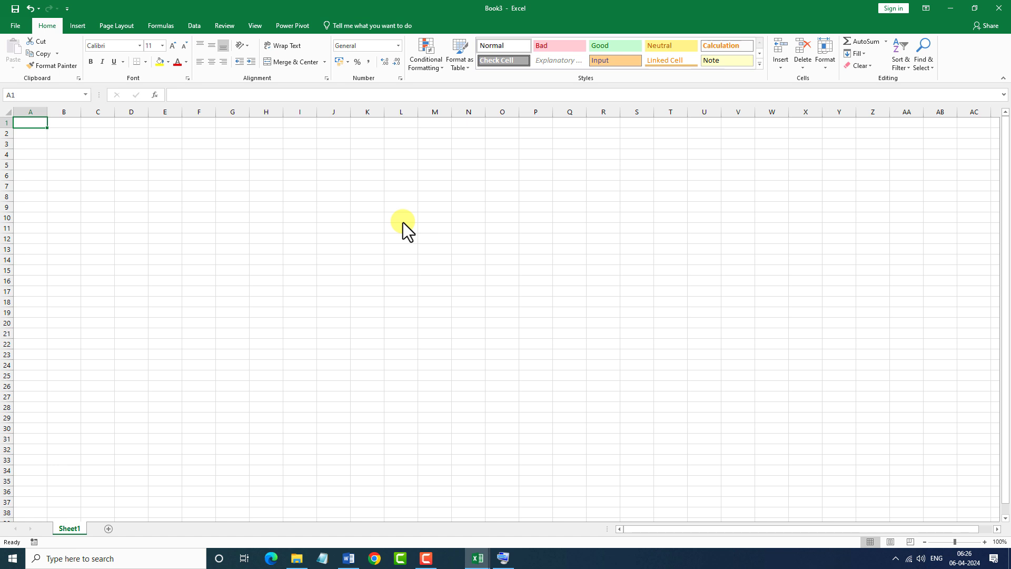
pyautogui.hotkey('alt', 'F4')
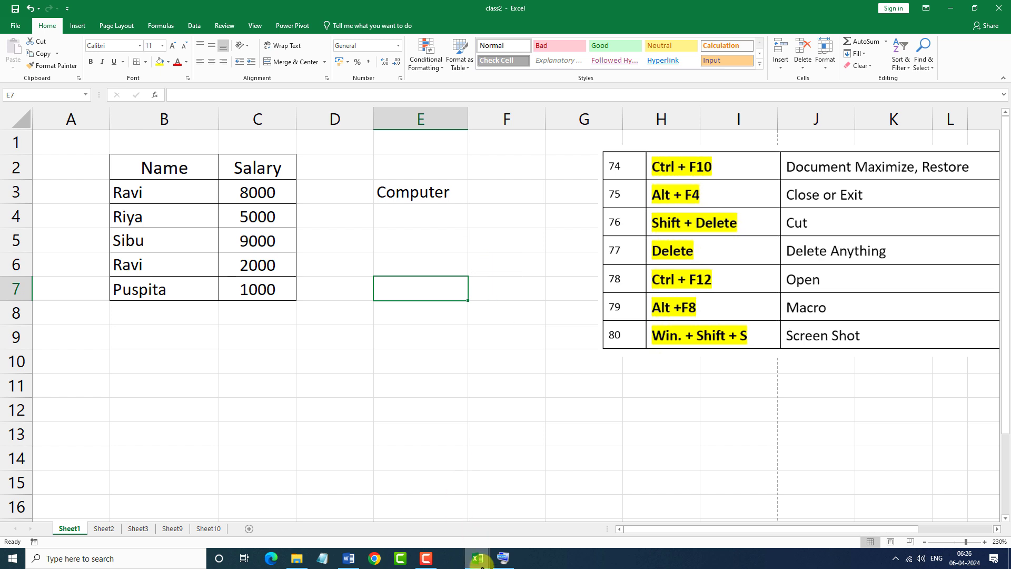
pyautogui.moveTo(481, 564)
pyautogui.click(514, 531)
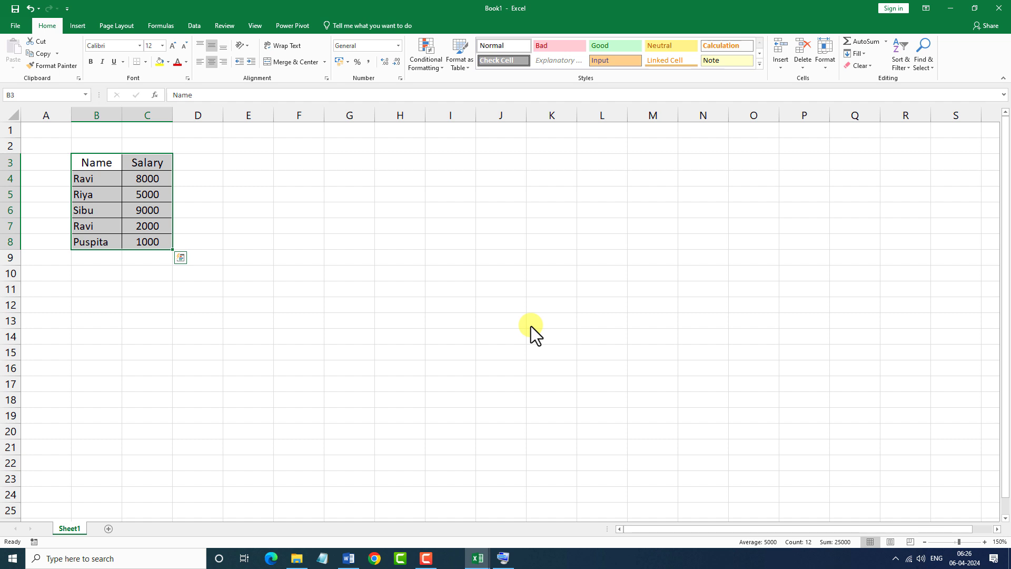
pyautogui.hotkey('alt', 'F4')
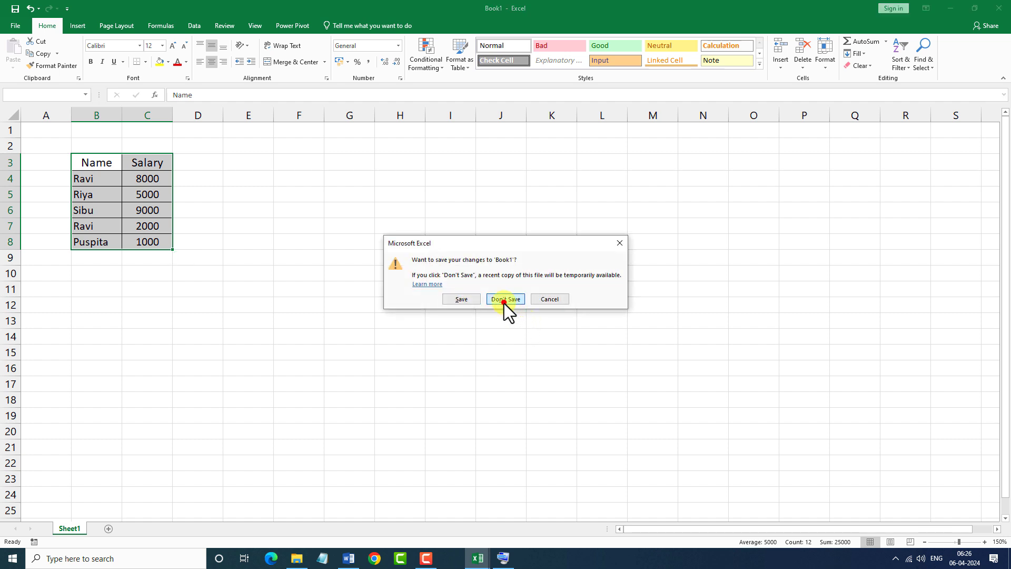
pyautogui.click(504, 302)
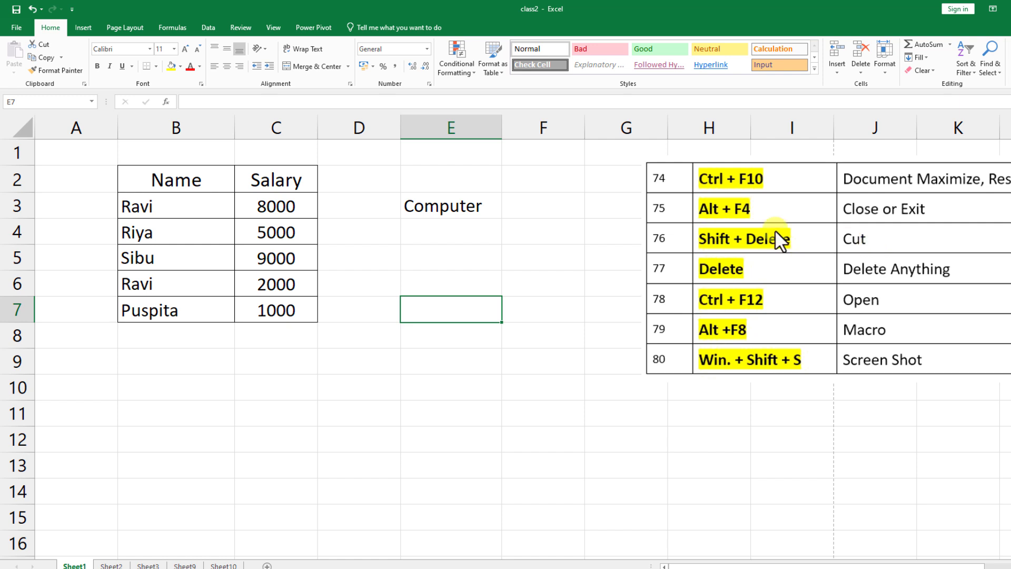
# Cut the text "Computer" from cell E3 and paste it into cell E6
pyautogui.click(469, 213)
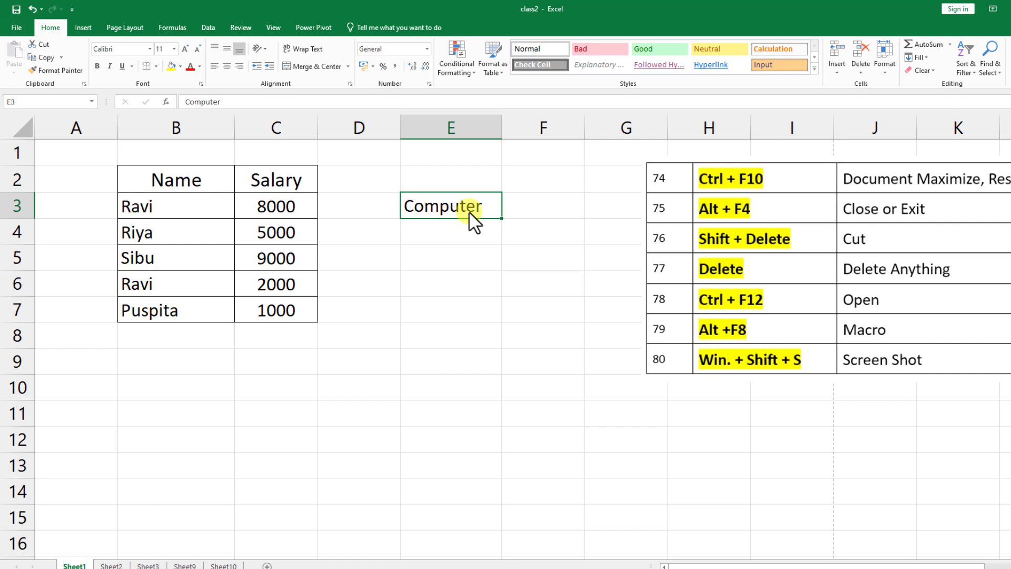
pyautogui.hotkey('ctrl', 'c')
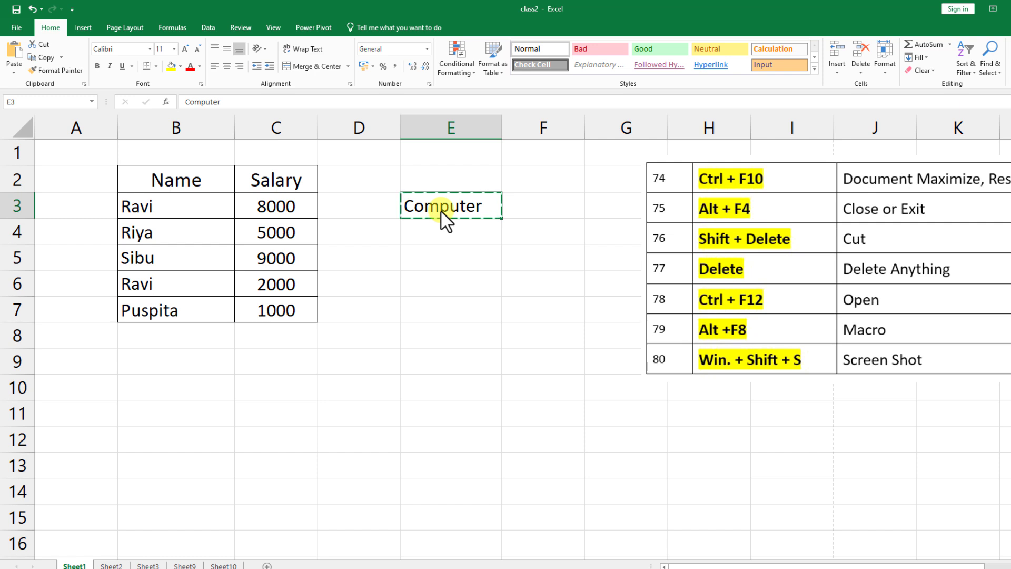
pyautogui.click(421, 285)
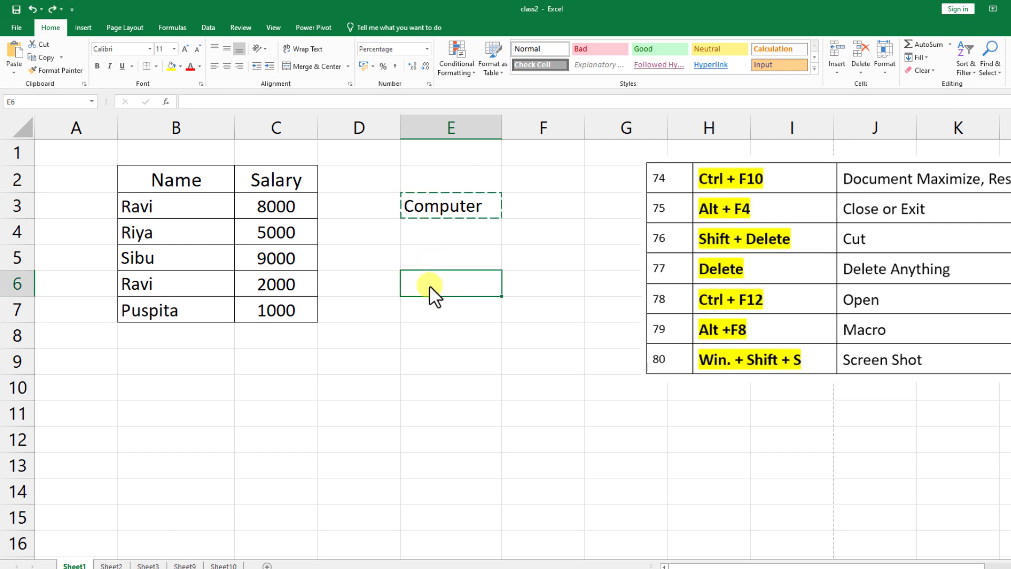
pyautogui.hotkey('ctrl', 'v')
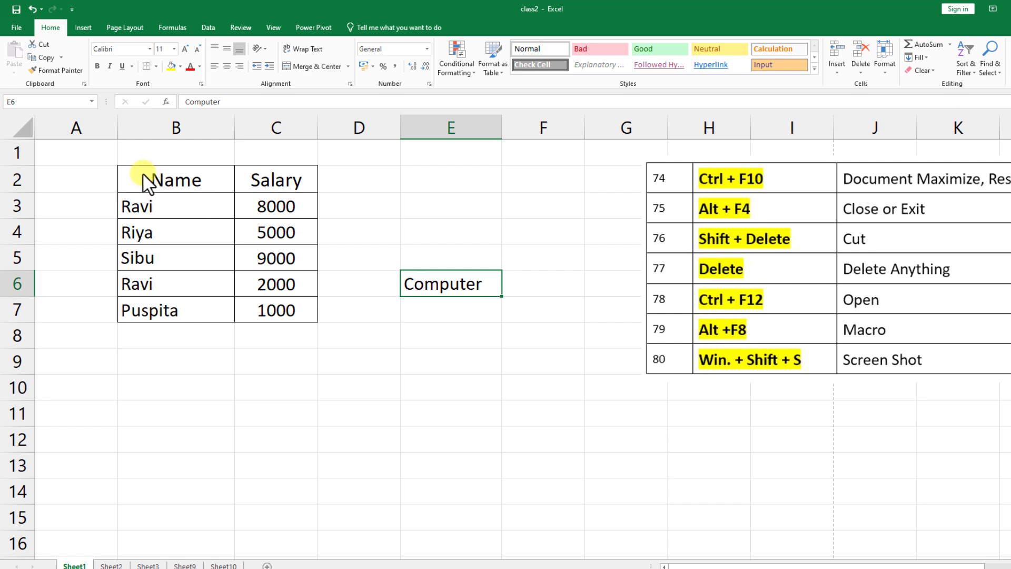
# Move the Name and Salary table in B2:C7 of Sheet1 to Sheet10, starting at cell E5
pyautogui.moveTo(148, 182); pyautogui.dragTo(280, 315)
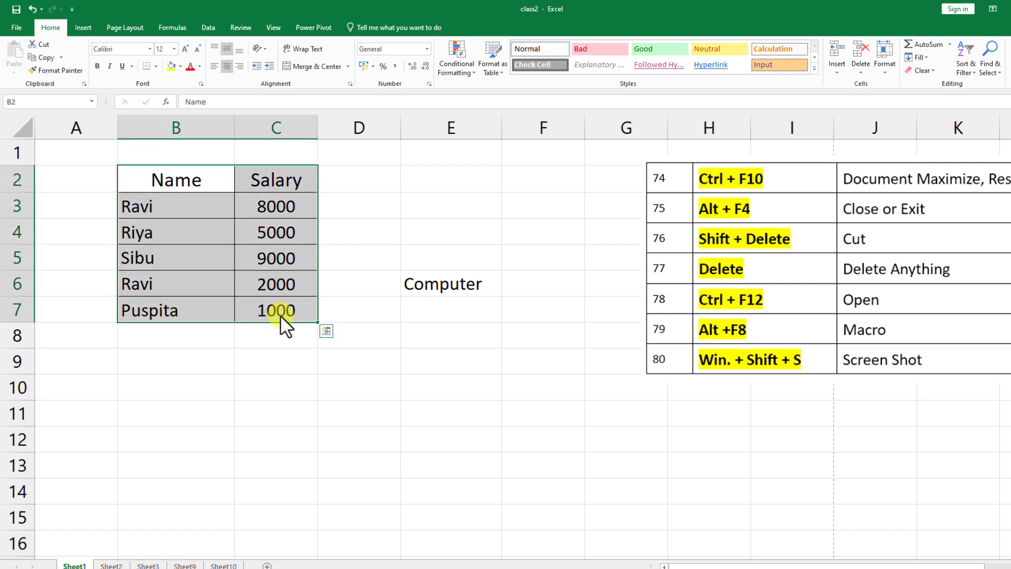
pyautogui.hotkey('ctrl', 'c')
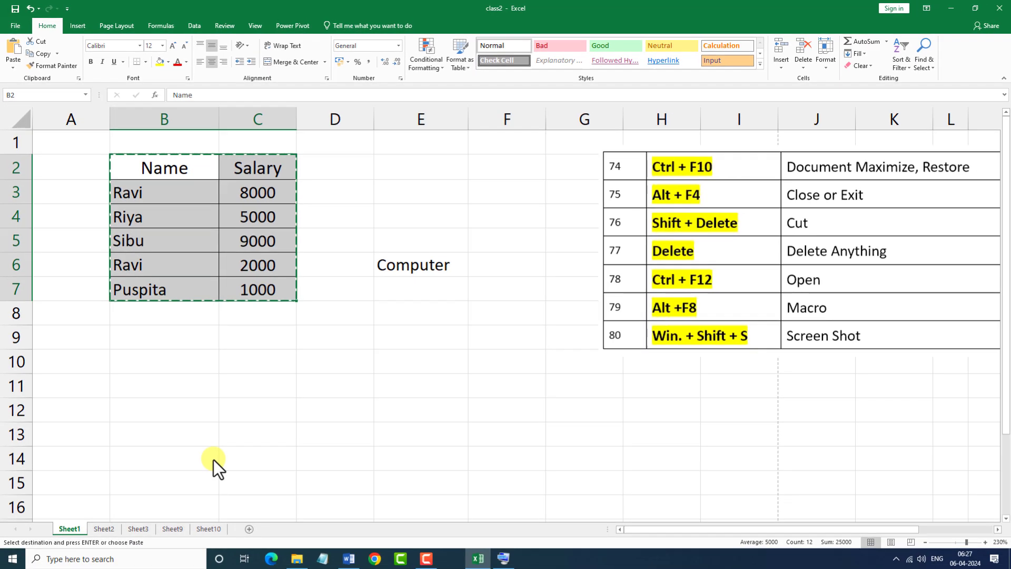
pyautogui.click(211, 529)
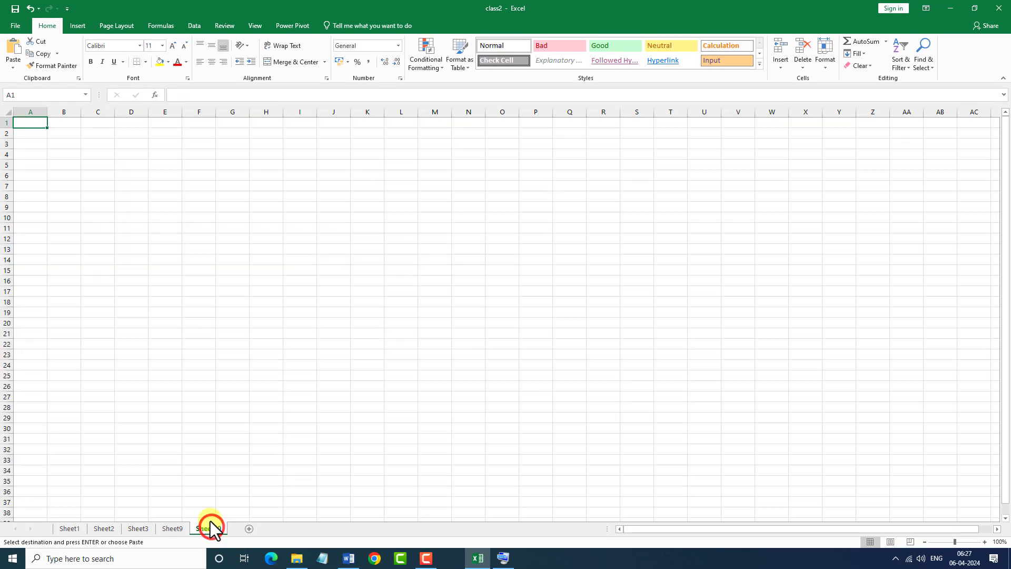
pyautogui.click(163, 166)
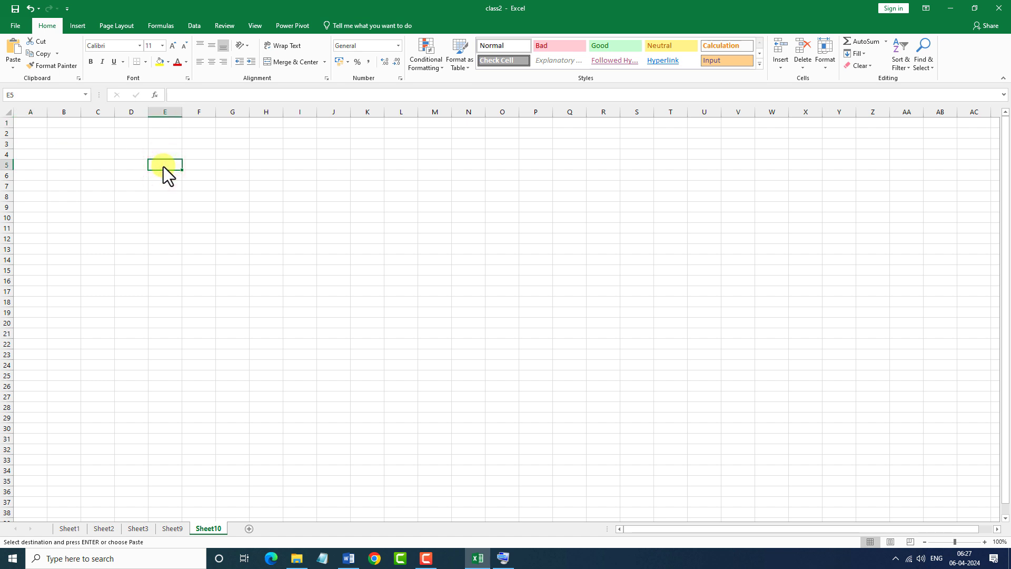
pyautogui.hotkey('ctrl', 'v')
pyautogui.press('Escape')
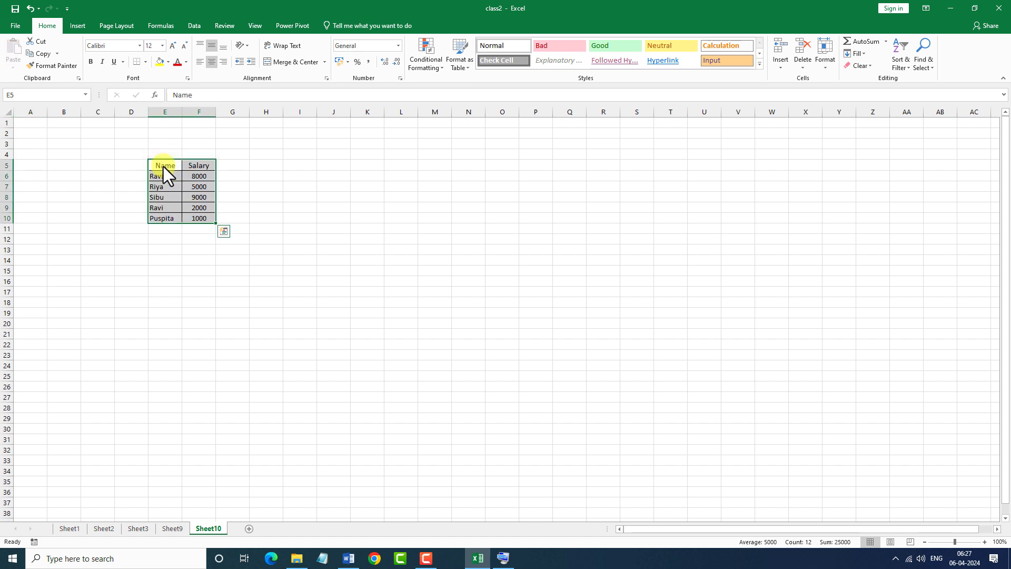
pyautogui.keyDown('ctrl'); pyautogui.scroll(4, 270, 195); pyautogui.keyUp('ctrl')
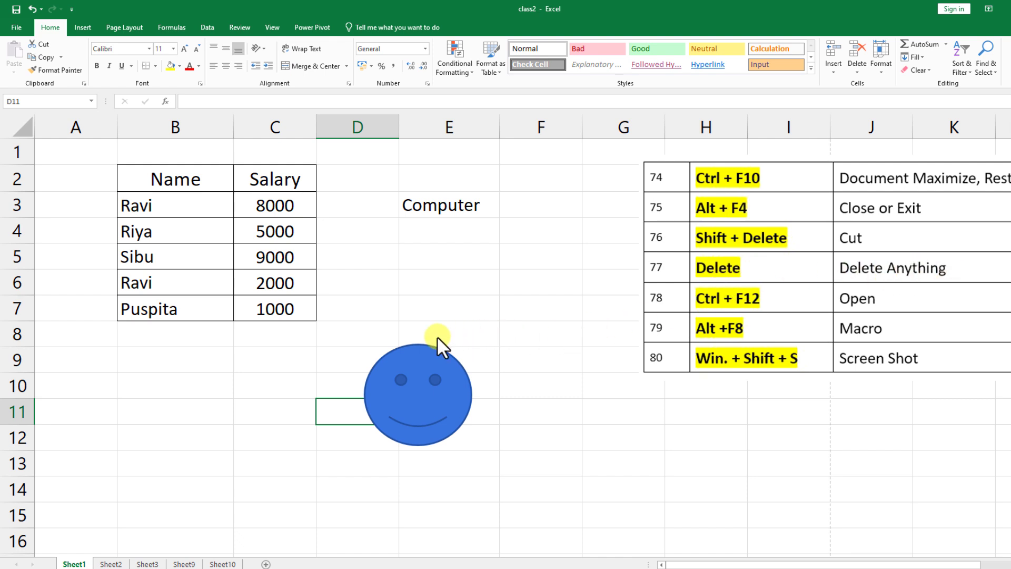
# Delete the blue smiley face shape below the table on Sheet1
pyautogui.click(417, 381)
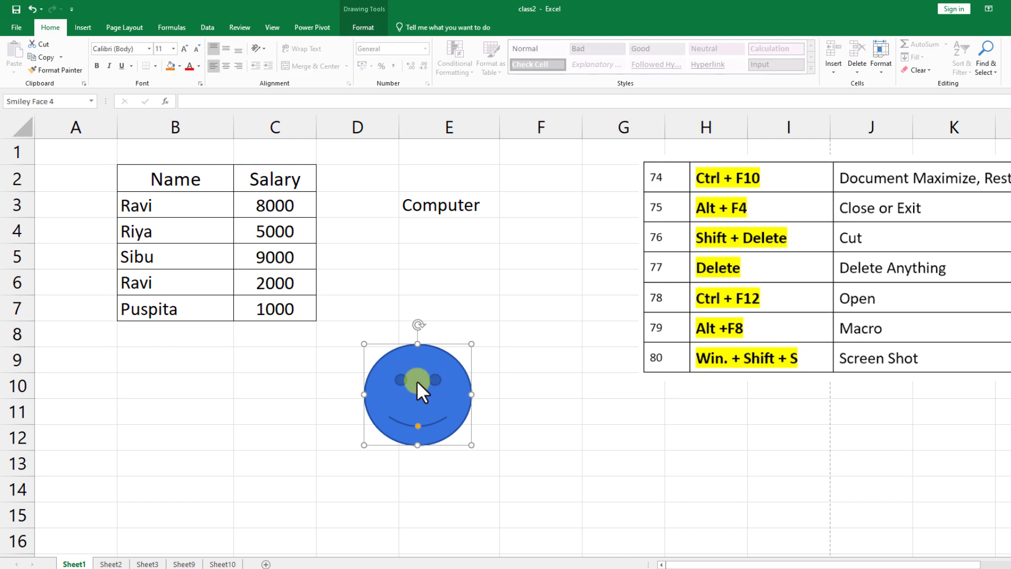
pyautogui.press('Delete')
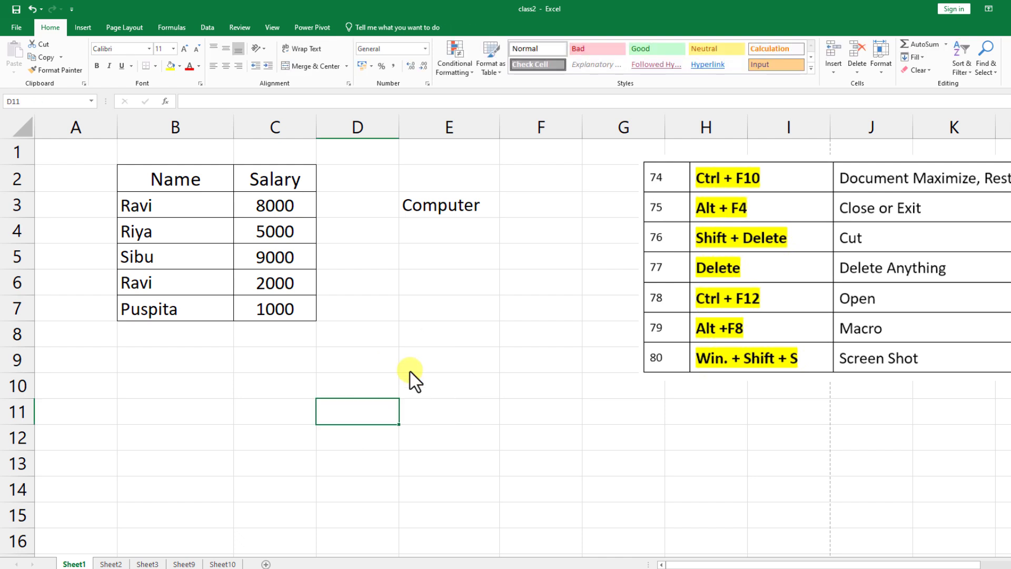
# Clear the contents of the Name and Salary table in B2:C7, and undo the clearing
pyautogui.moveTo(124, 180); pyautogui.dragTo(286, 307)
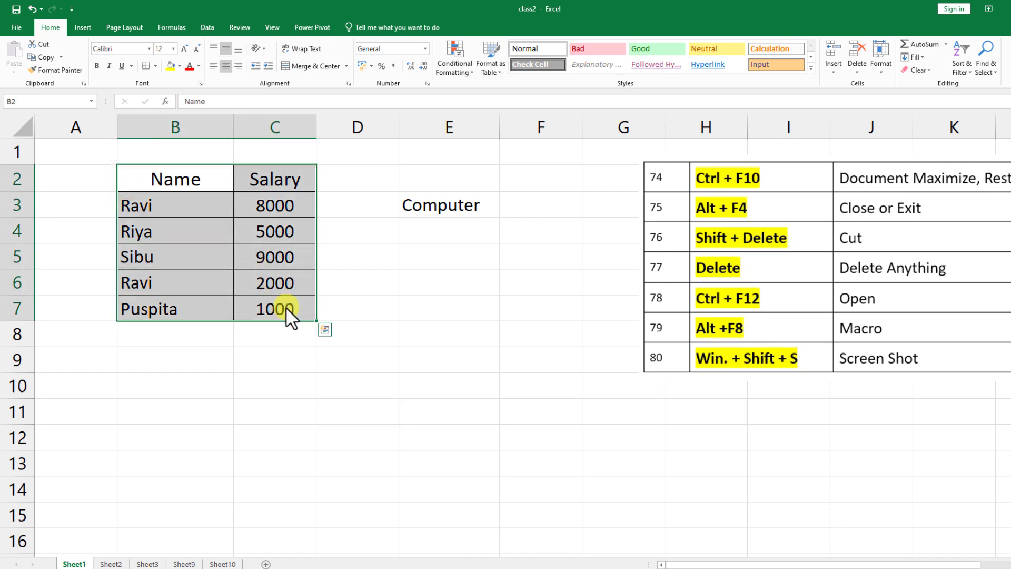
pyautogui.press('Delete')
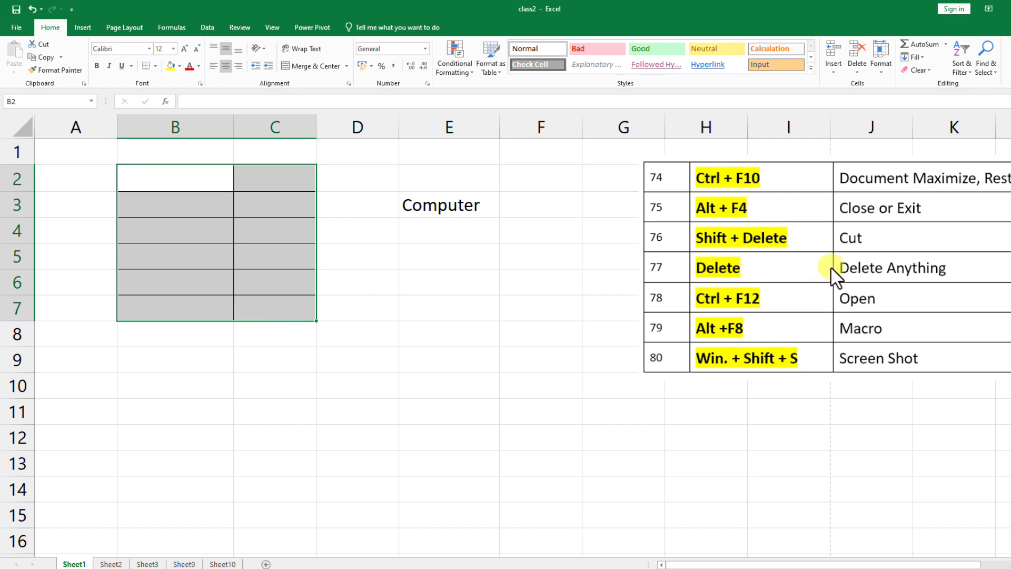
pyautogui.hotkey('ctrl', 'z')
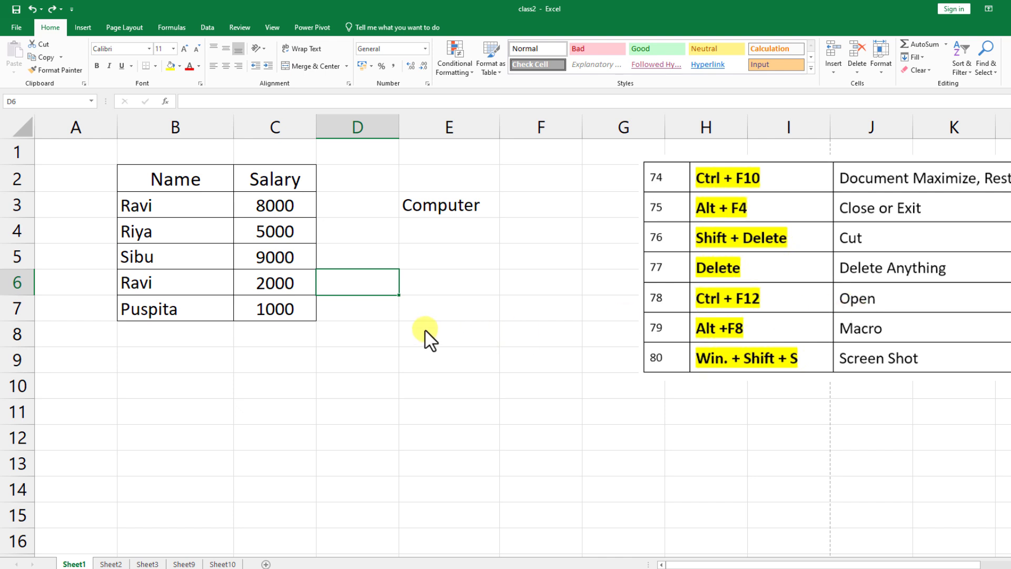
# Open the Class1 workbook from the Desktop folder
pyautogui.hotkey('ctrl', 'F12')
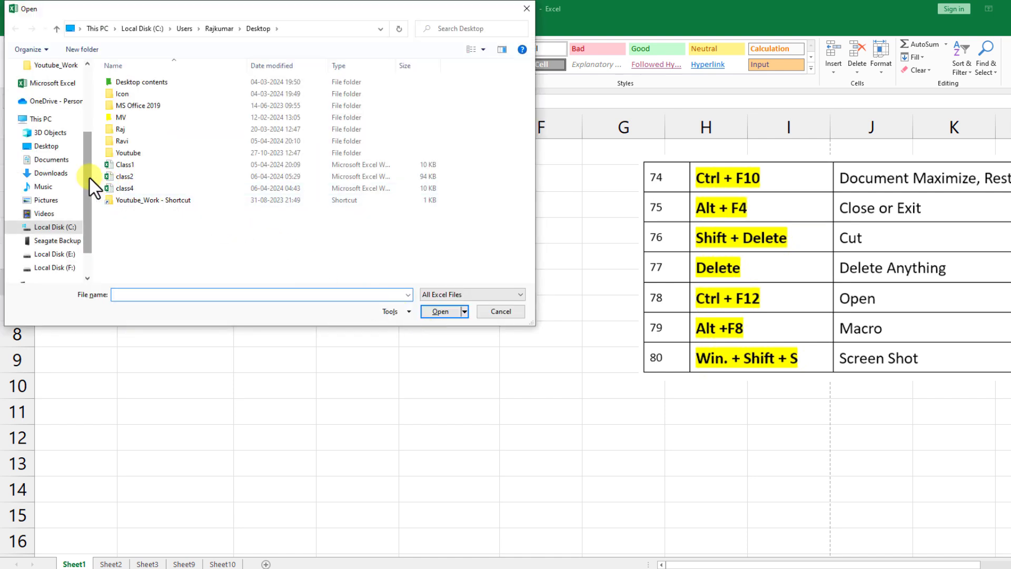
pyautogui.click(125, 167)
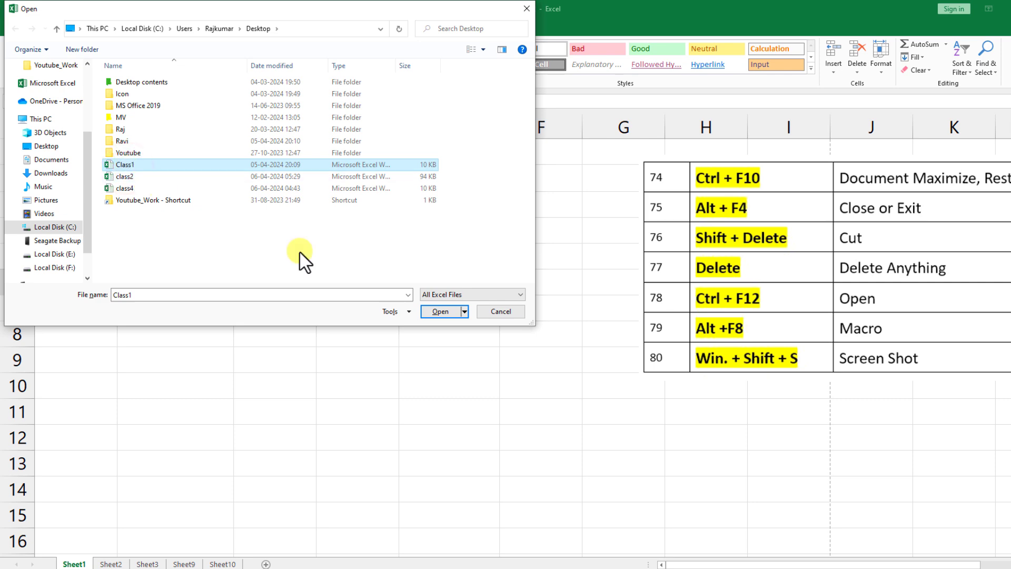
pyautogui.click(440, 311)
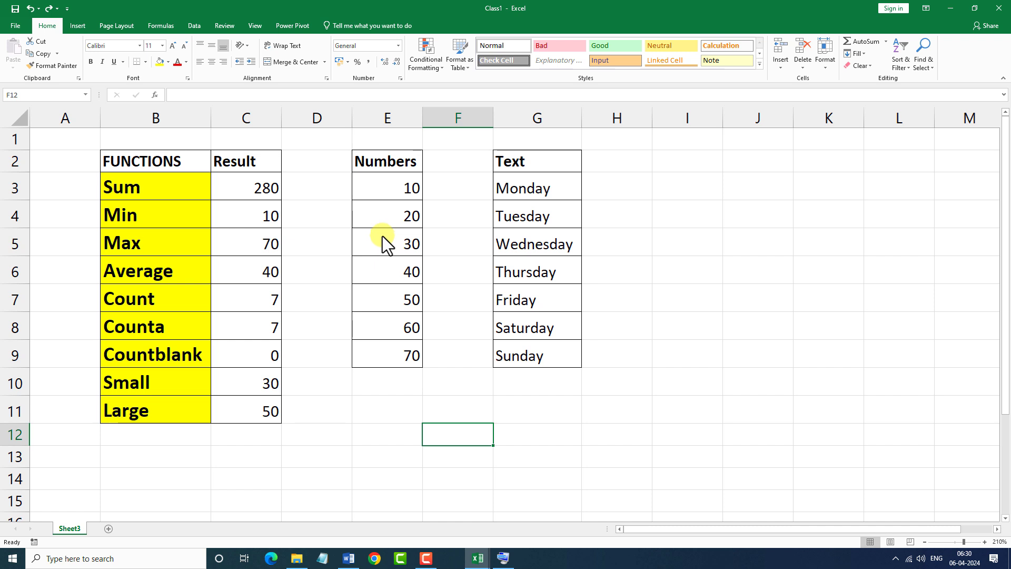
pyautogui.click(6, 24)
pyautogui.click(23, 89)
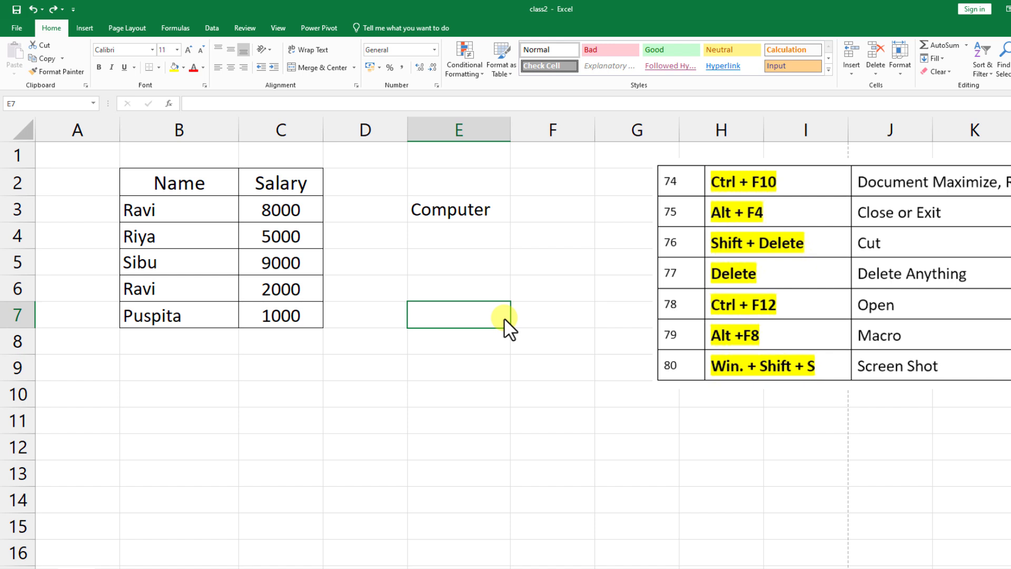
# Bring up the Macro dialog in the class2 workbook and close it without running or creating a macro
pyautogui.hotkey('alt', 'F8')
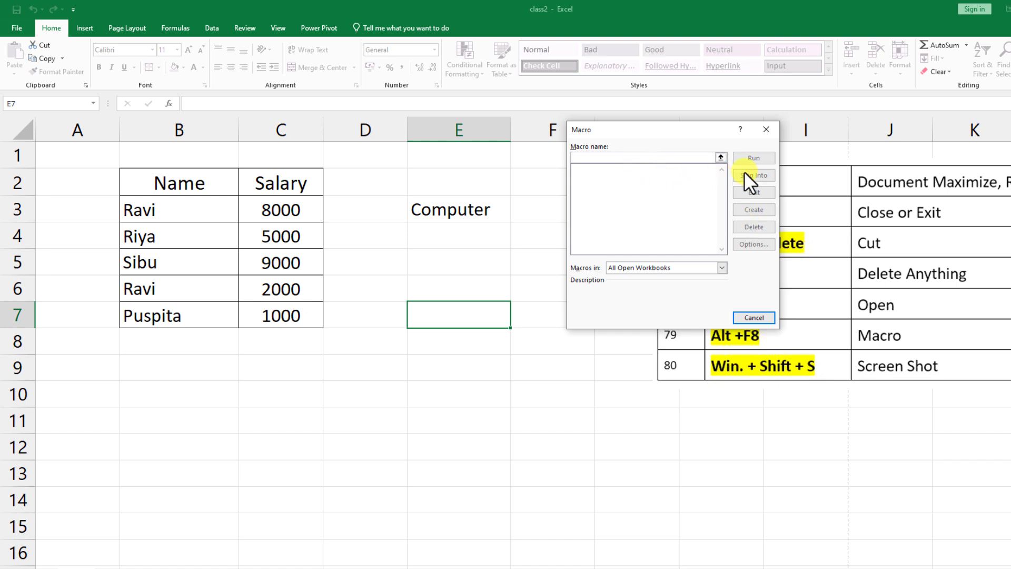
pyautogui.click(763, 129)
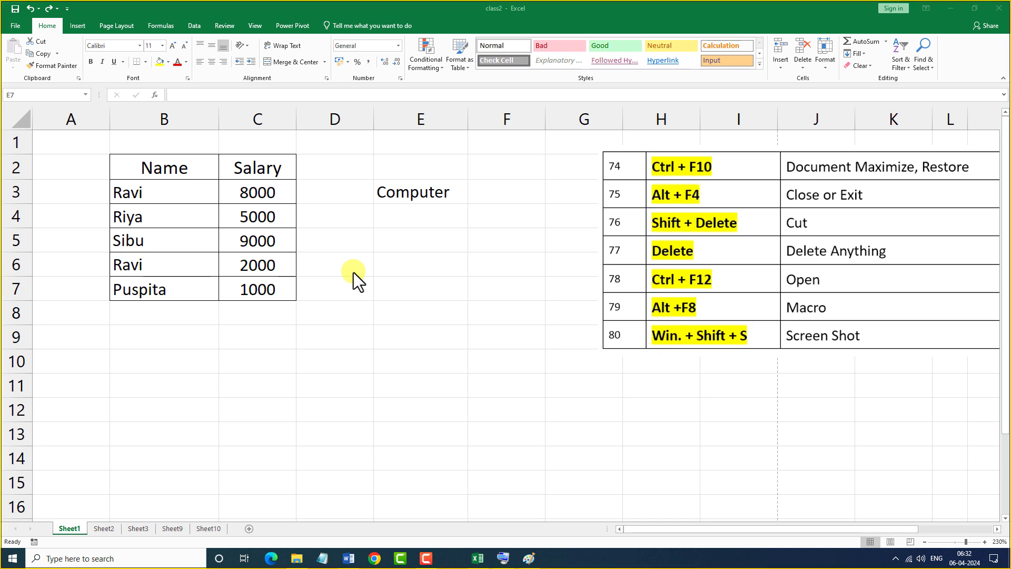
# Capture a rectangular snip of the worksheet area A1:D9 with the Name and Salary table, and paste it into Paint
pyautogui.press('super+shift+s')
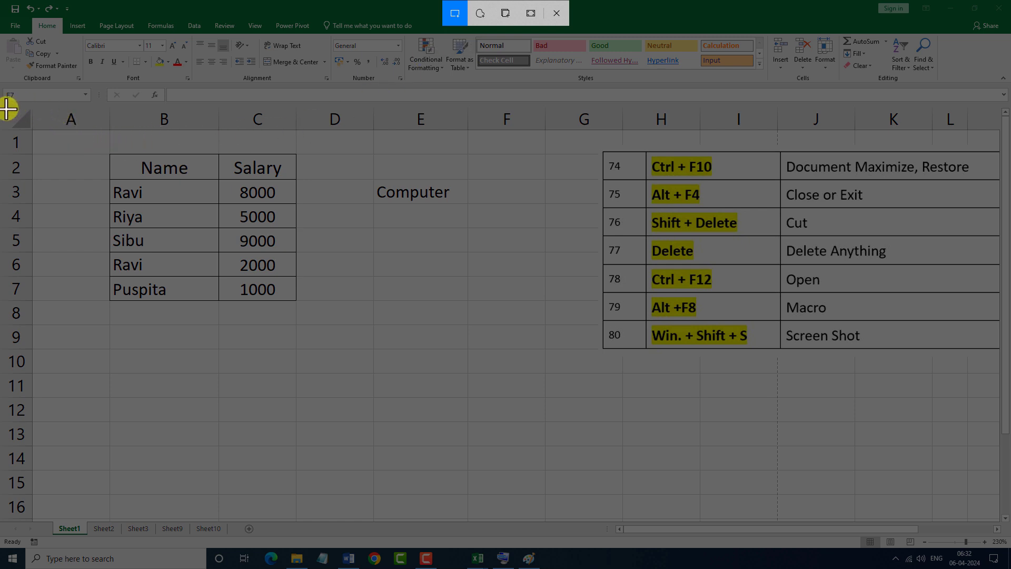
pyautogui.moveTo(6, 108); pyautogui.dragTo(368, 348)
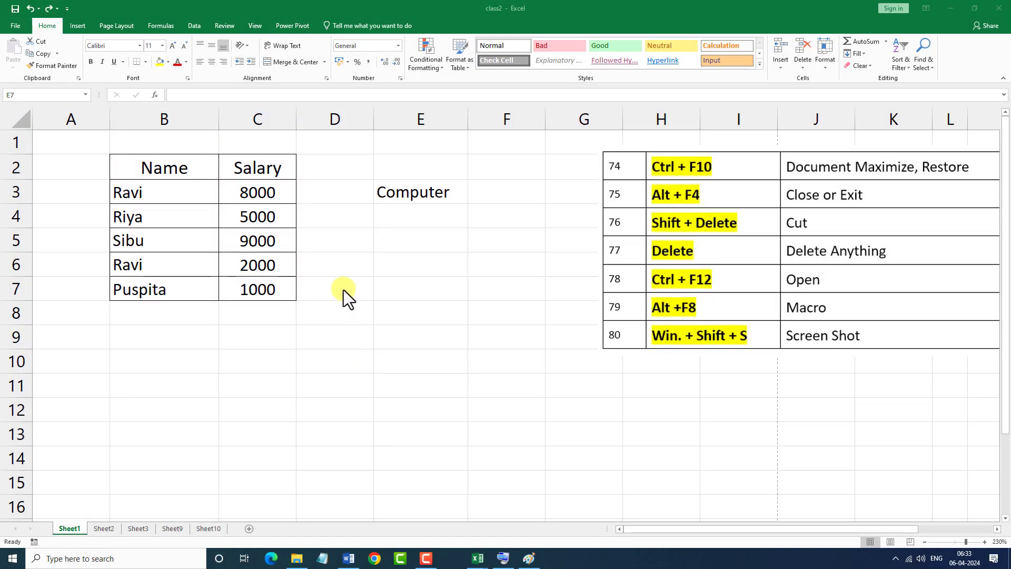
pyautogui.click(529, 559)
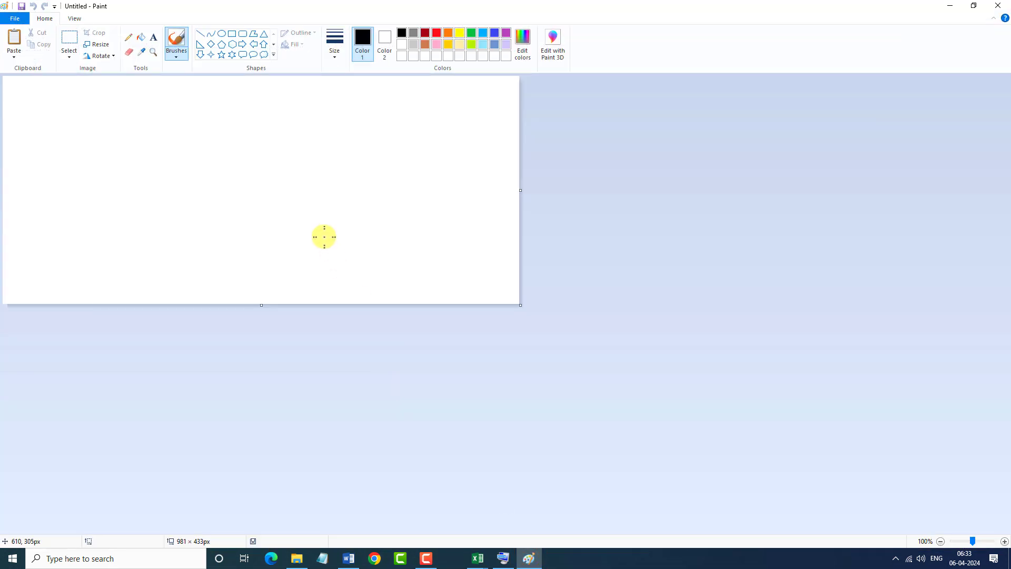
pyautogui.hotkey('ctrl', 'v')
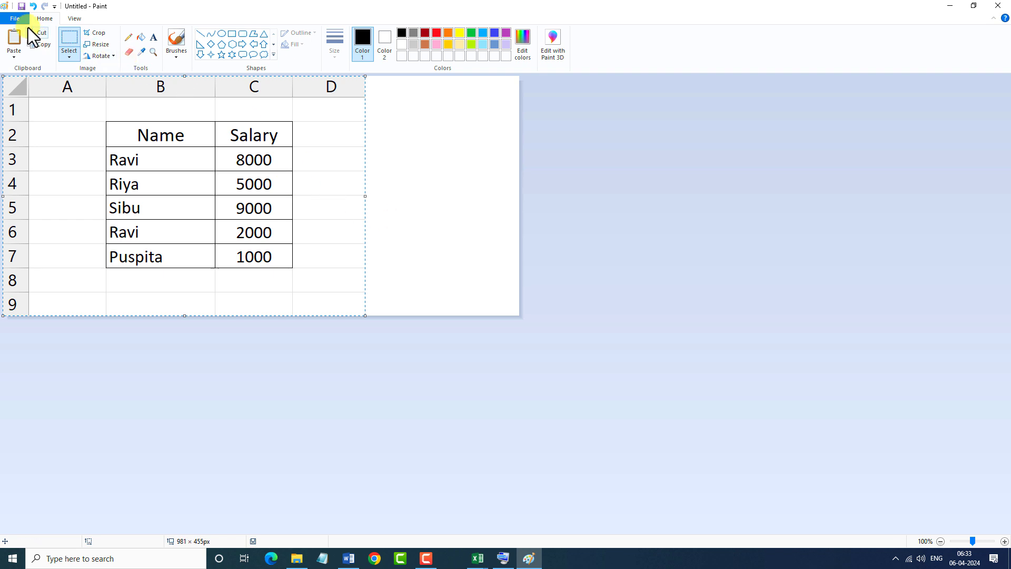
# View Paint's file commands, including Save, without saving the picture, and switch back to Excel
pyautogui.click(18, 18)
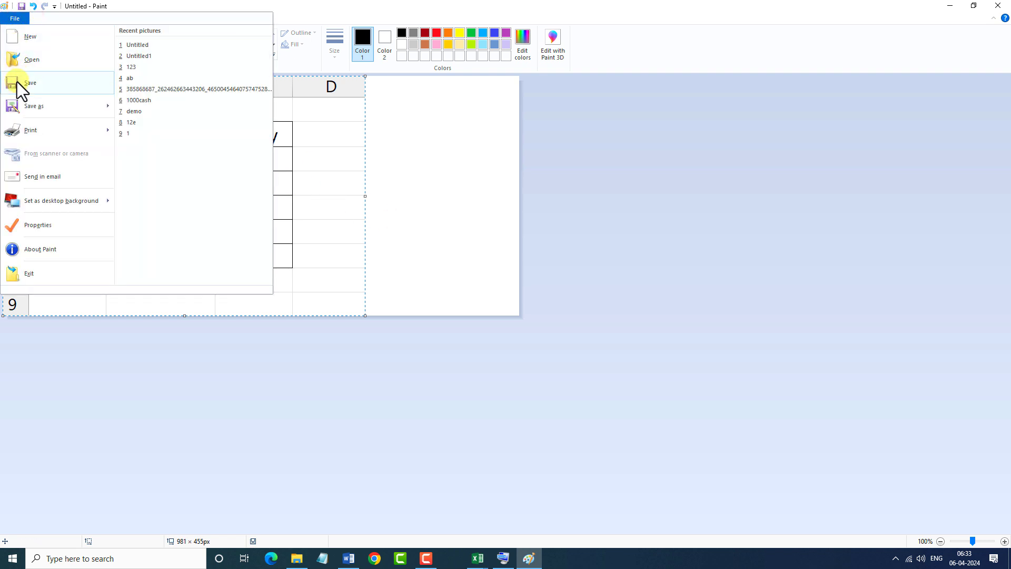
pyautogui.click(318, 158)
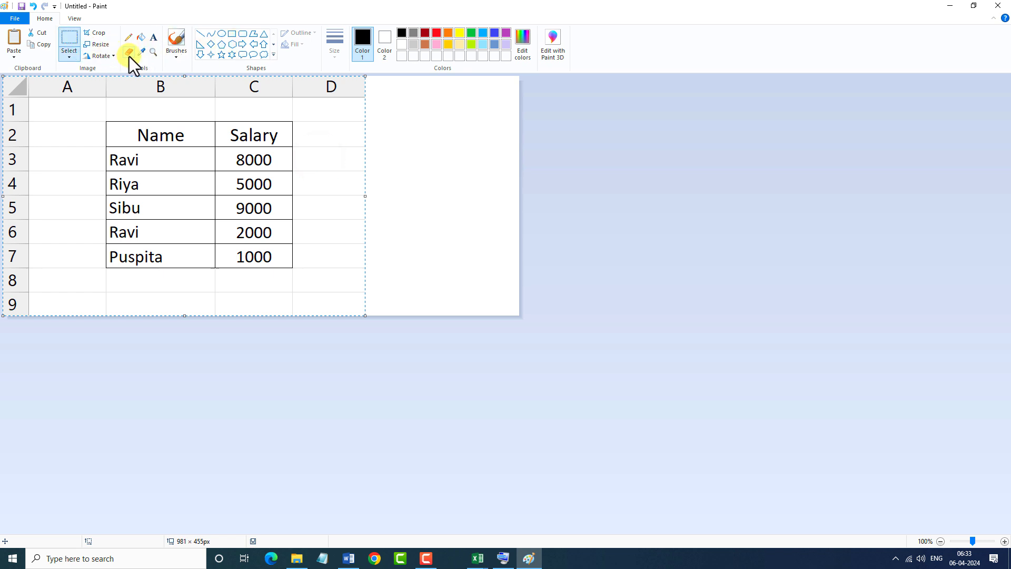
pyautogui.click(951, 6)
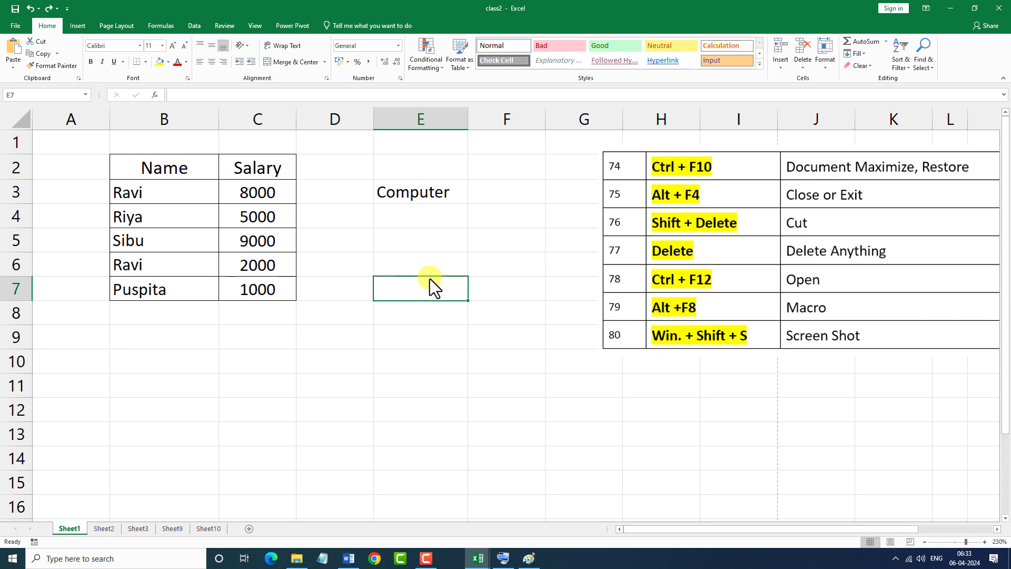
# Capture a rectangular snip of nearly the whole Excel window, covering the ribbon, the salary table and the shortcut list
pyautogui.press('super+shift+s')
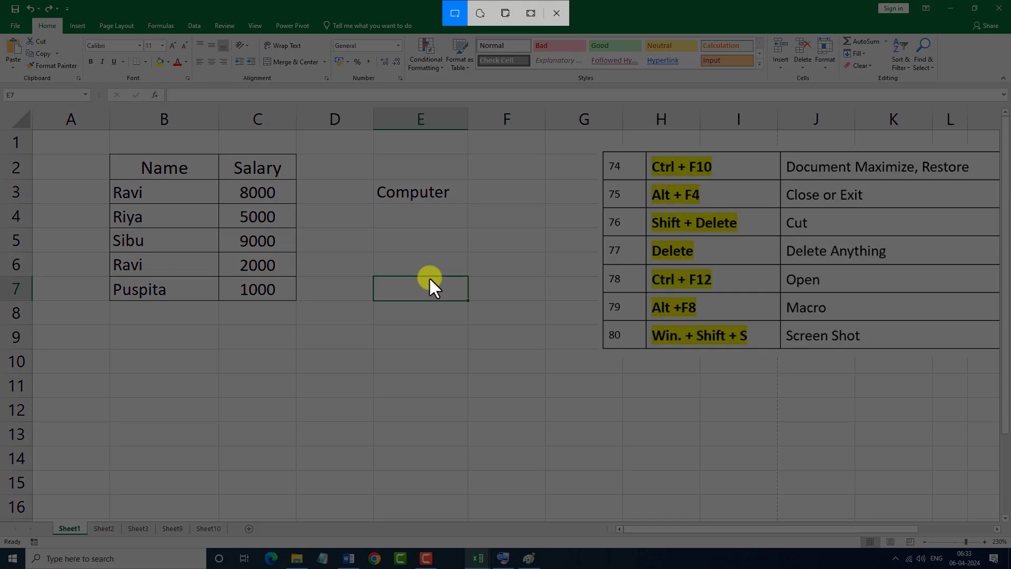
pyautogui.click(452, 12)
pyautogui.moveTo(7, 6)
pyautogui.mouseDown()
pyautogui.moveTo(205, 90)
pyautogui.moveTo(842, 461)
pyautogui.moveTo(987, 461)
pyautogui.moveTo(994, 442)
pyautogui.mouseUp()
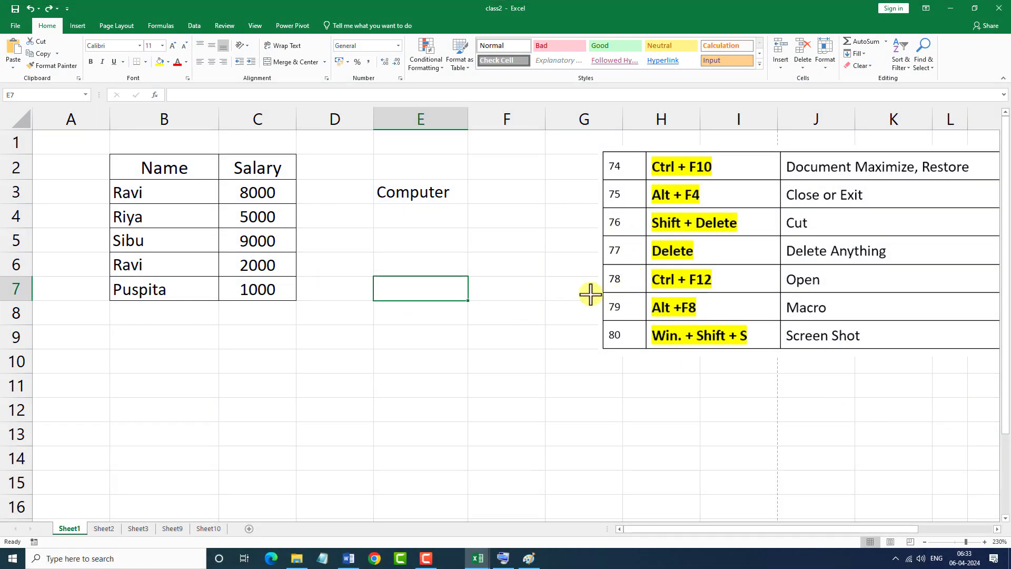
# Open the new snip from the Windows notifications in Snip & Sketch, and close it to return to Excel
pyautogui.click(995, 559)
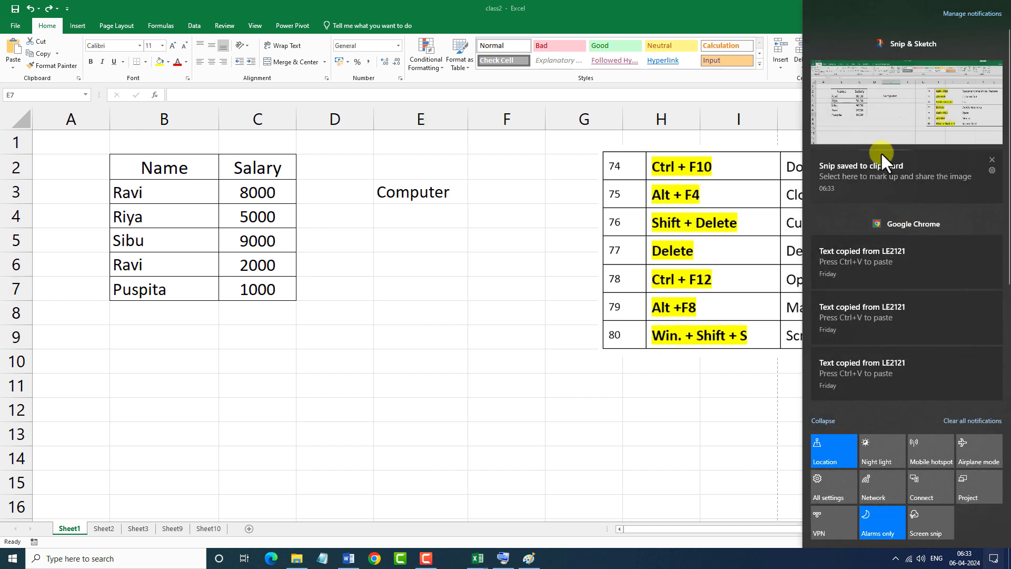
pyautogui.click(934, 103)
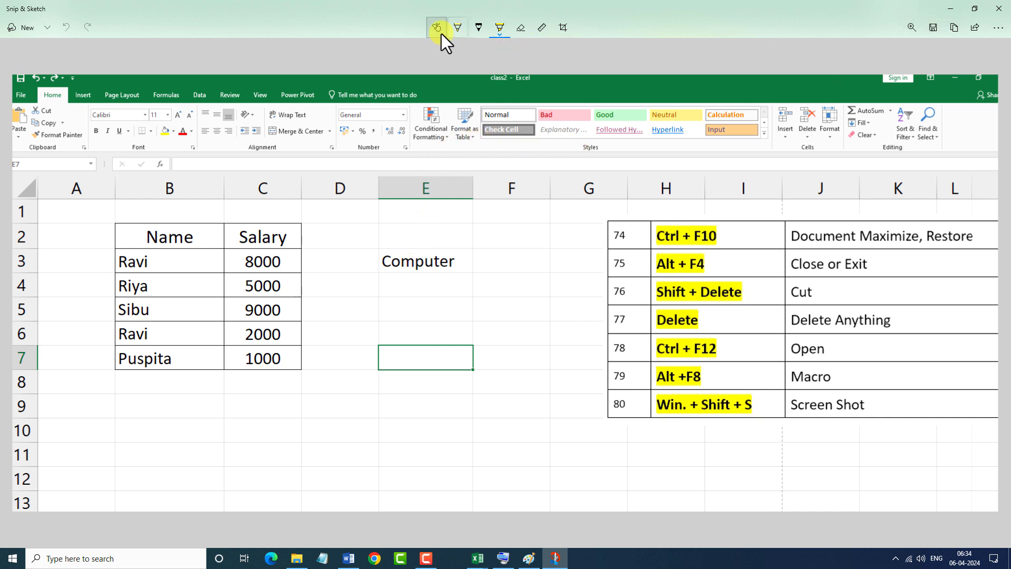
pyautogui.click(999, 10)
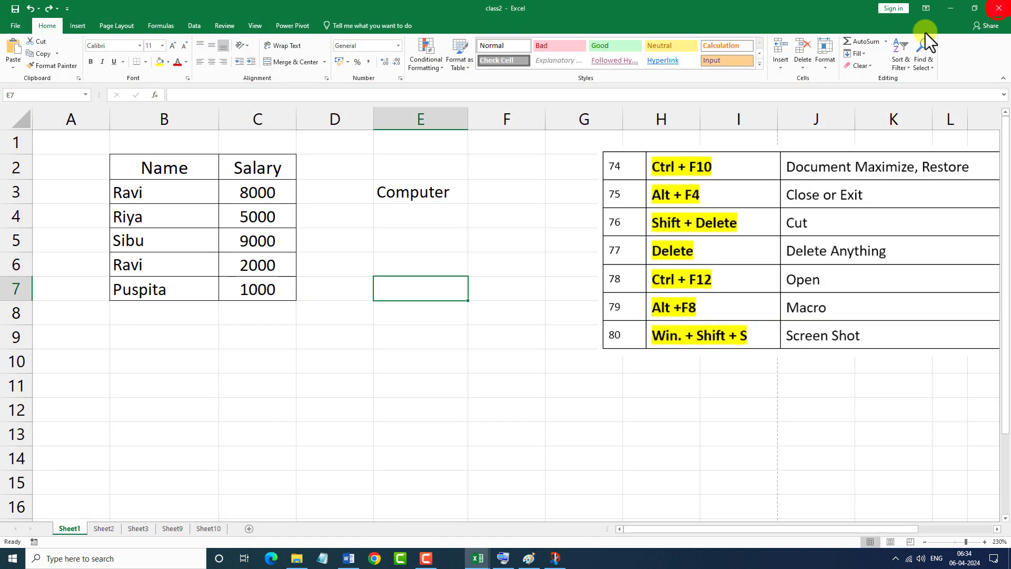
# Insert the computer1 picture from the Desktop into Sheet1 at cell D5, and delete the picture again
pyautogui.press('Left')
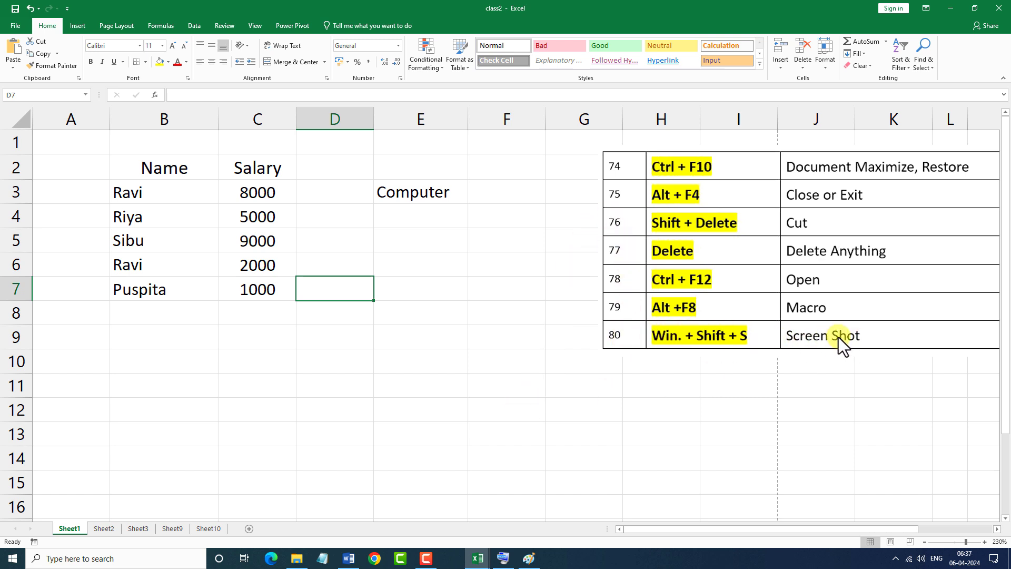
pyautogui.press('Up')
pyautogui.press('Up')
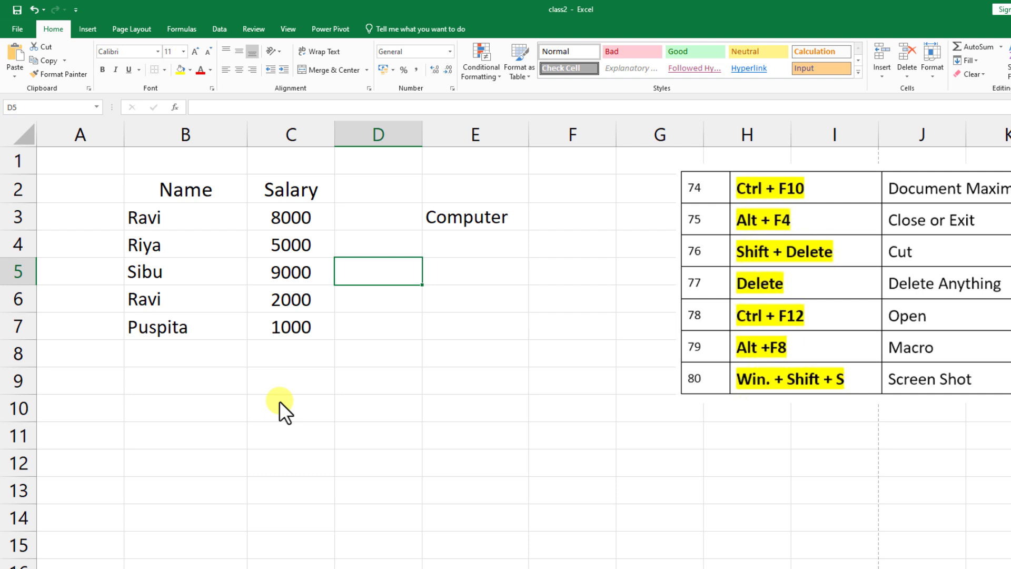
pyautogui.press('alt')
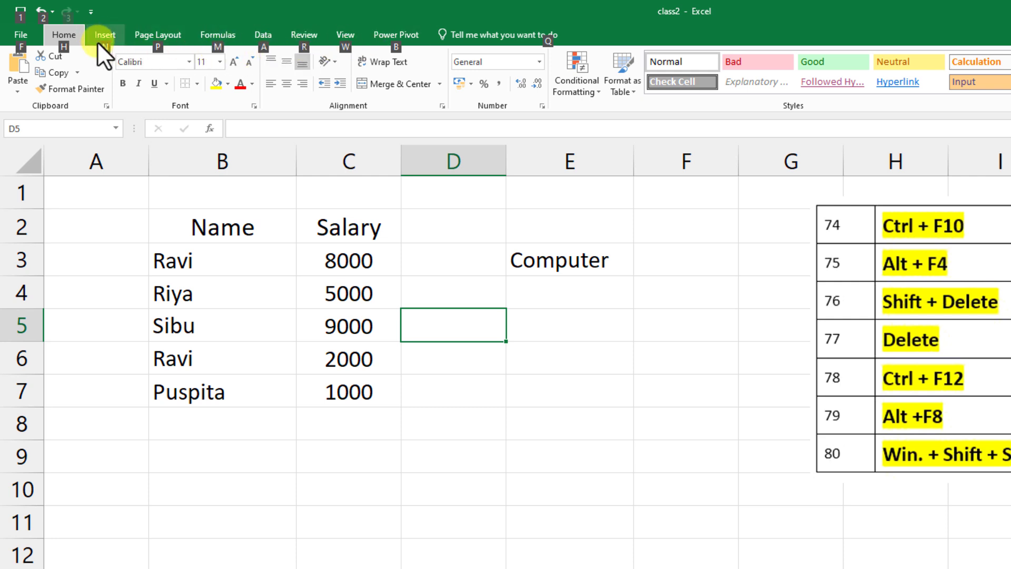
pyautogui.press('n')
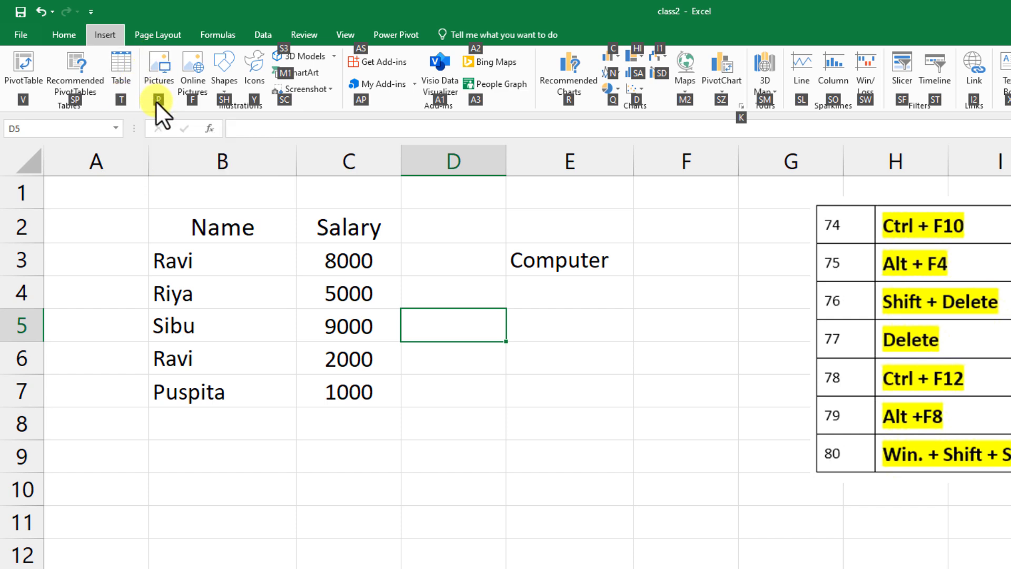
pyautogui.press('p')
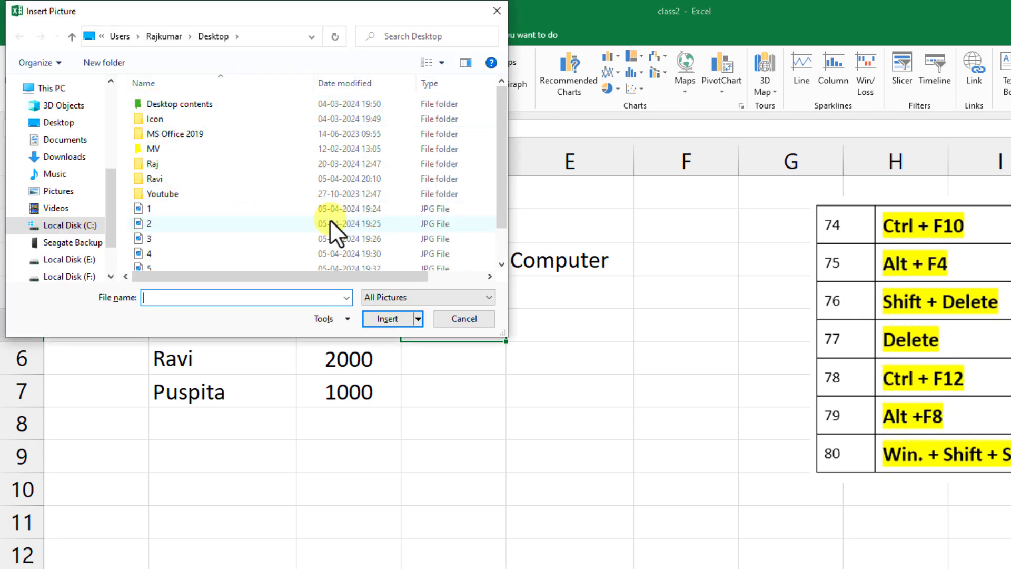
pyautogui.click(65, 123)
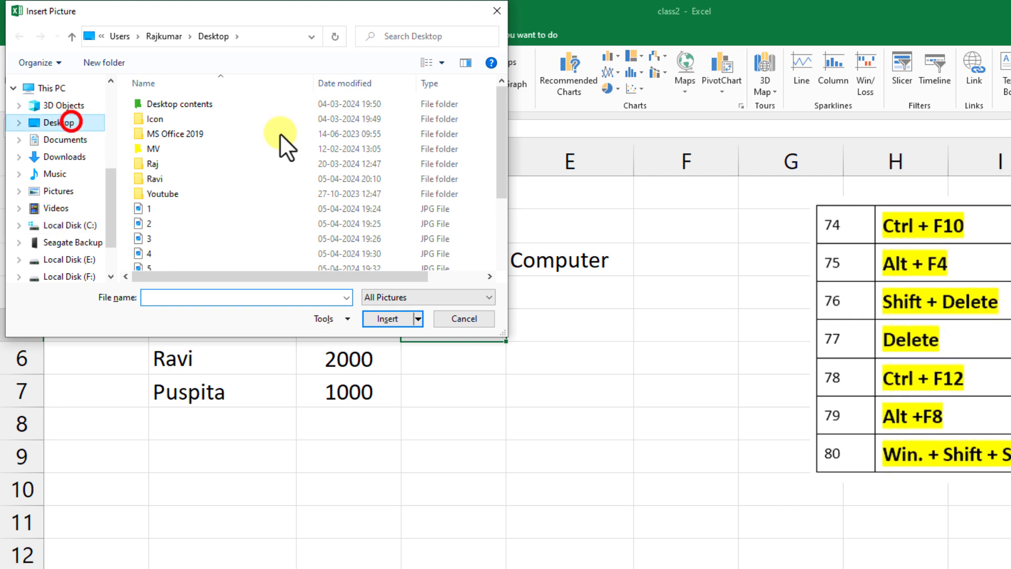
pyautogui.moveTo(498, 105); pyautogui.dragTo(502, 175)
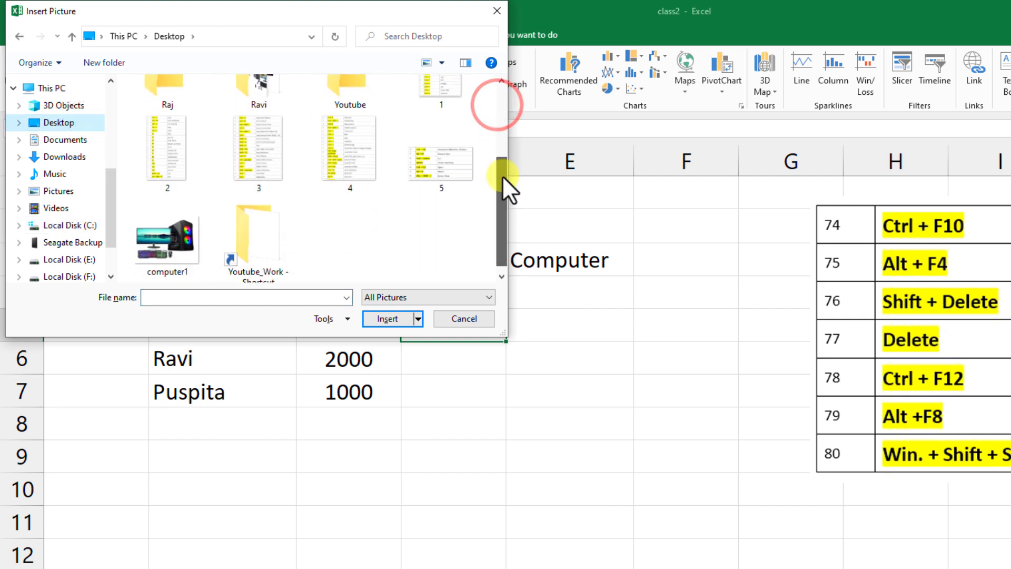
pyautogui.click(135, 251)
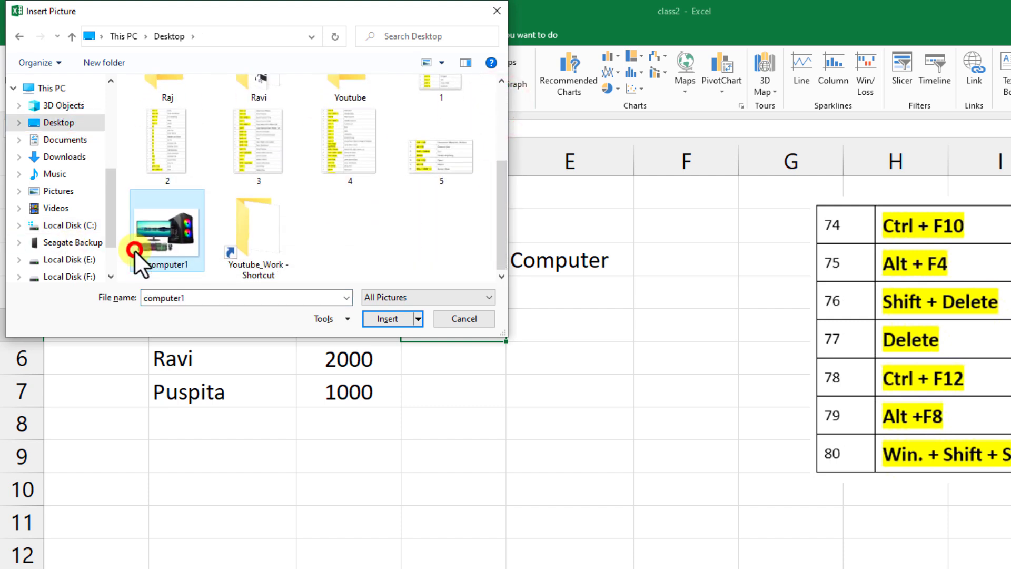
pyautogui.click(385, 317)
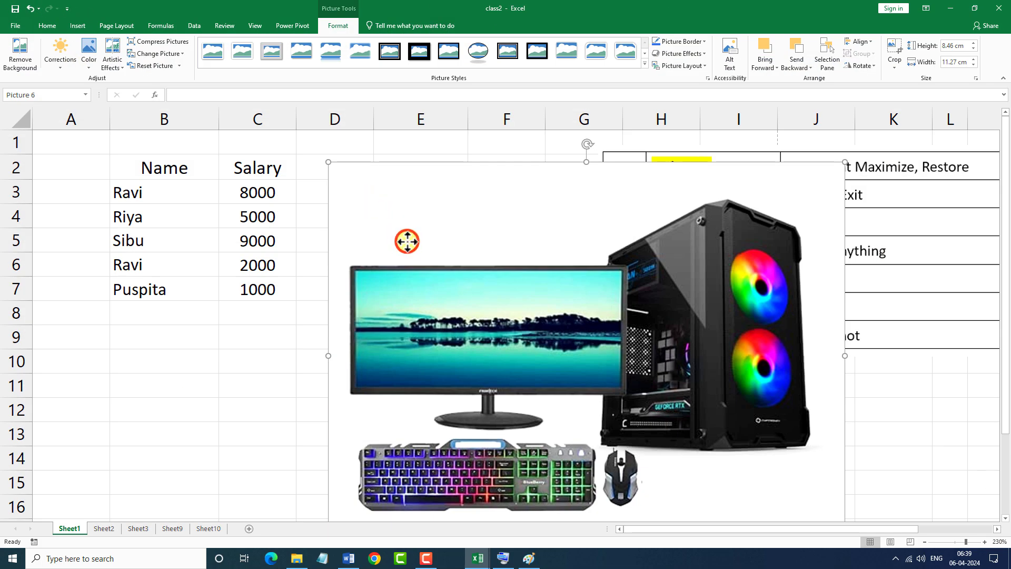
pyautogui.press('Delete')
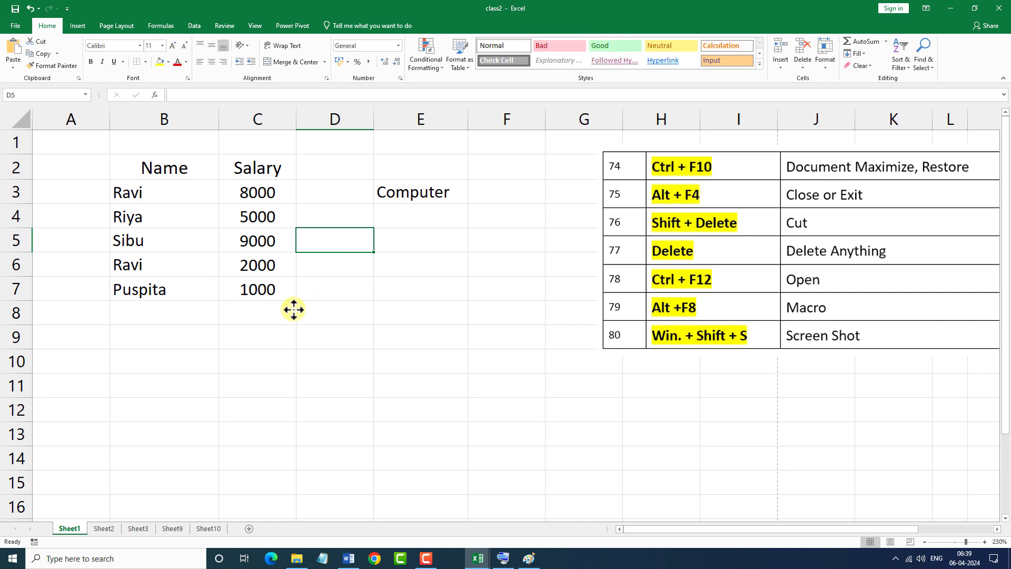
# Display the access-key hints for the Formulas commands and for the Home commands, and dismiss them
pyautogui.press('alt')
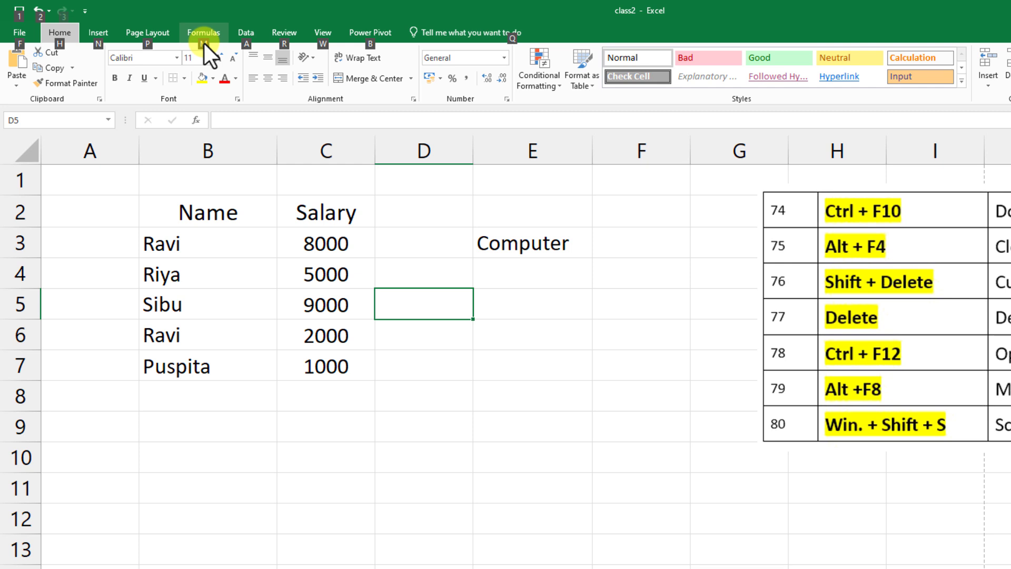
pyautogui.press('m')
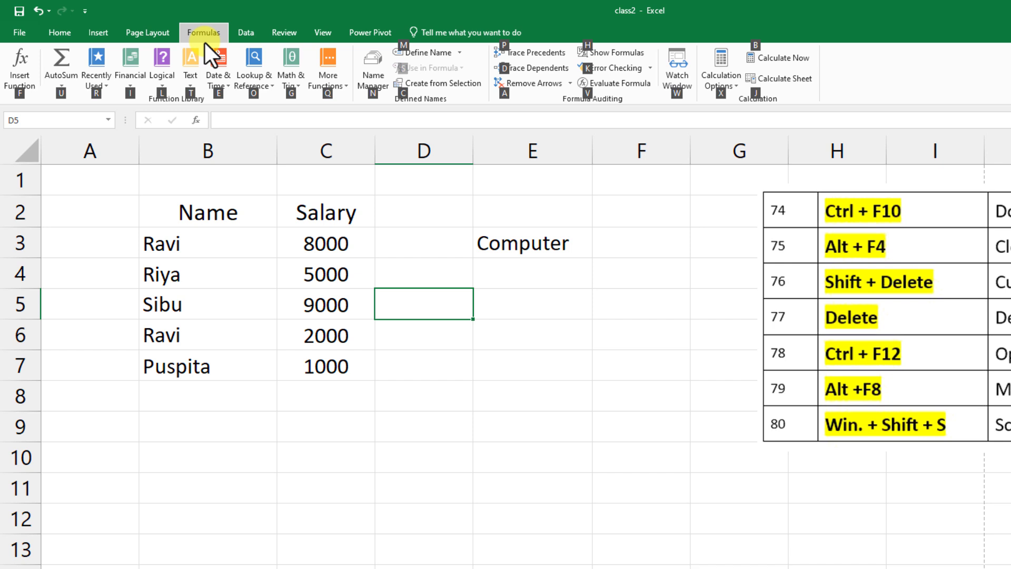
pyautogui.press('Escape')
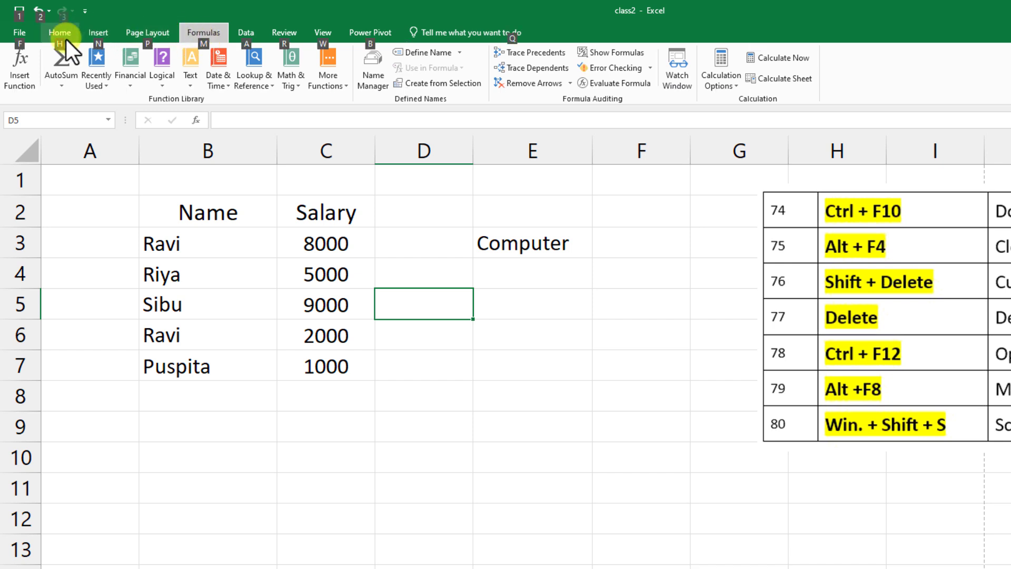
pyautogui.press('h')
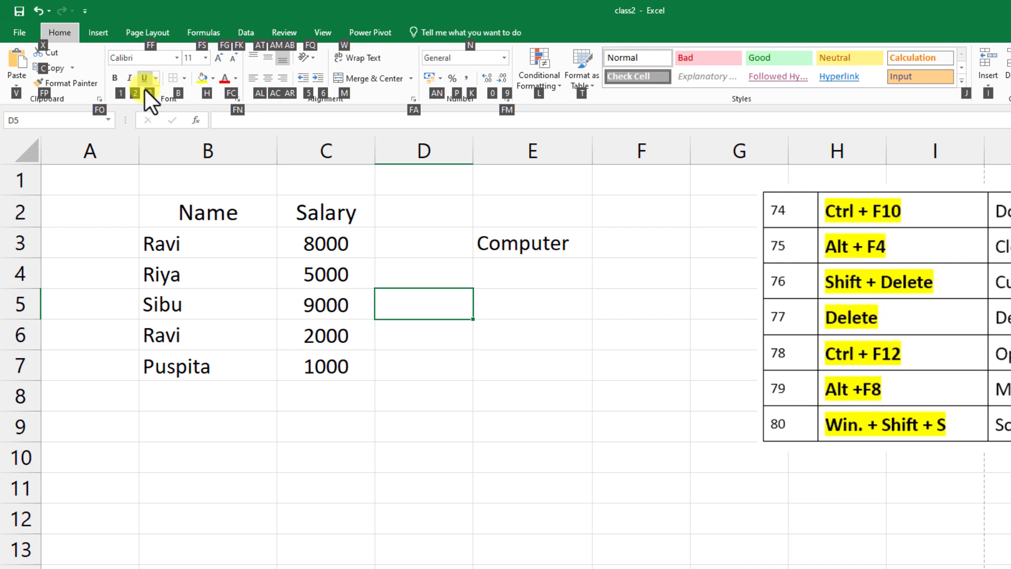
pyautogui.click(530, 282)
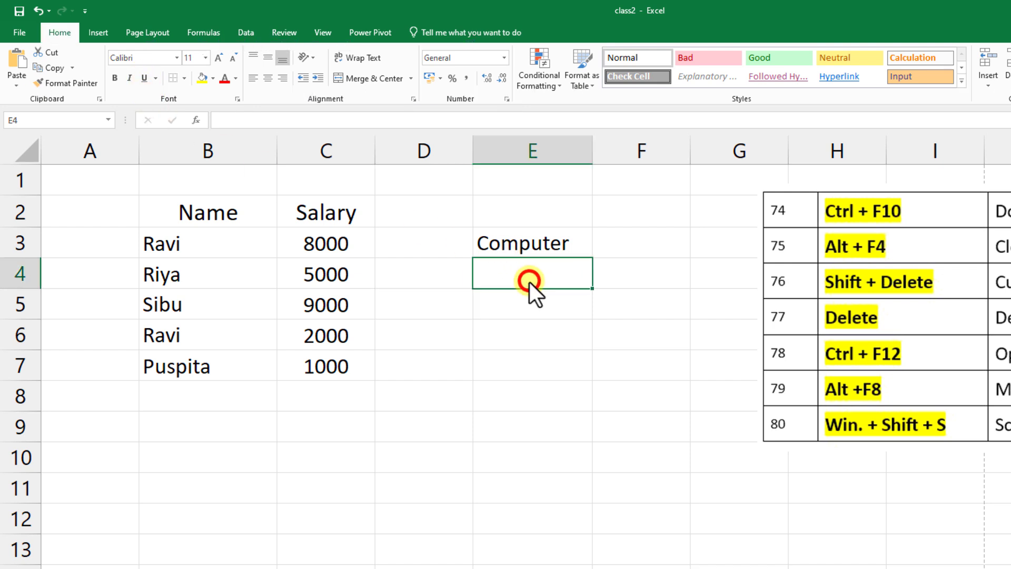
# Make the word Computer in cell E3 bold
pyautogui.click(513, 247)
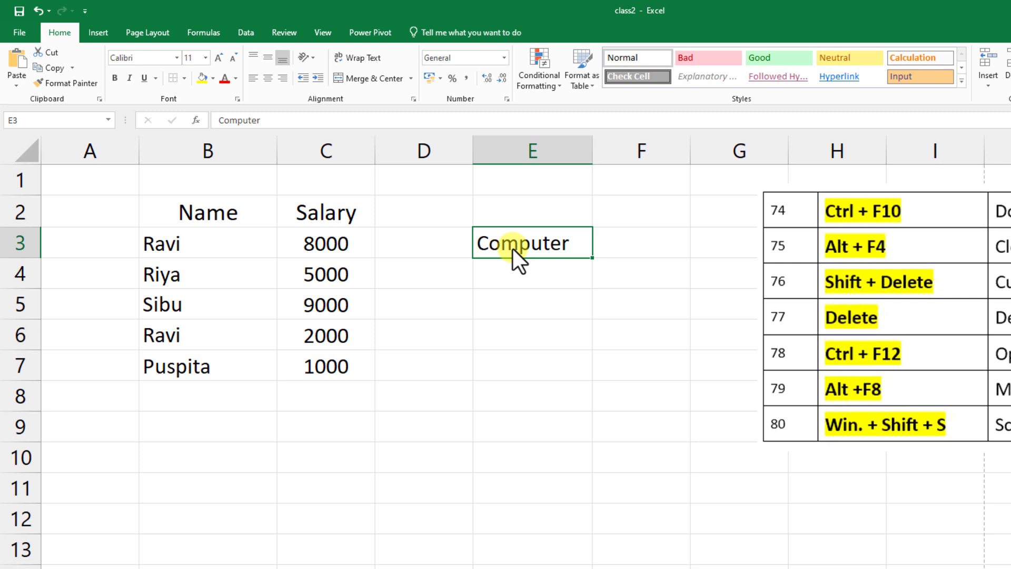
pyautogui.press('alt')
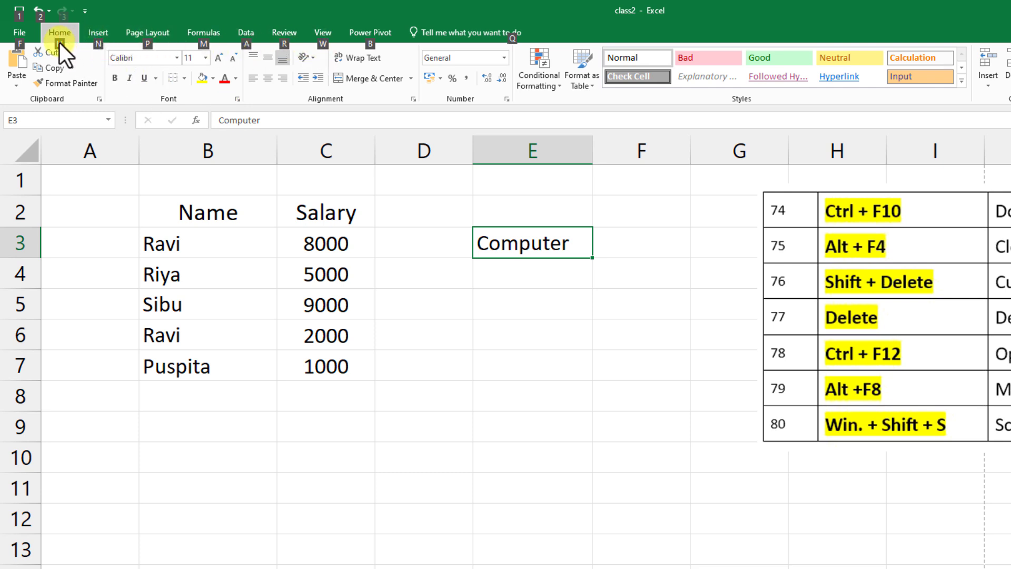
pyautogui.press('h')
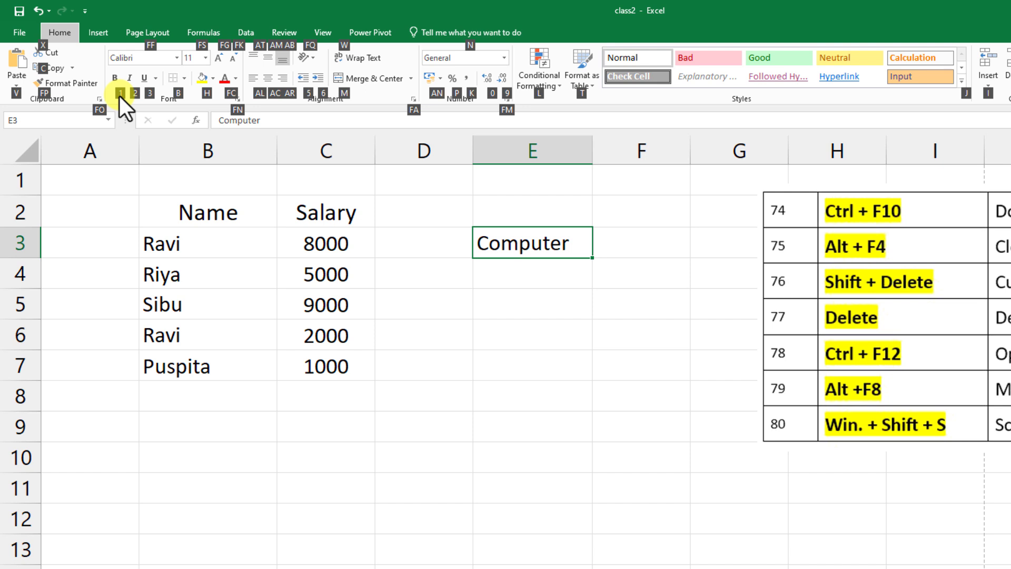
pyautogui.press('1')
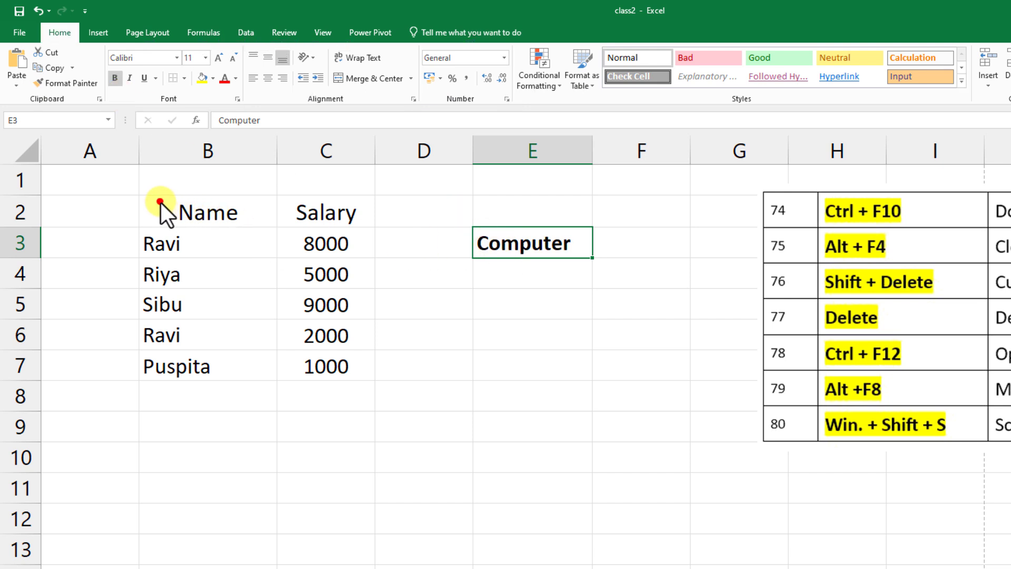
# Change the font color of the Name and Salary table in B2:C7 to the standard color Red
pyautogui.moveTo(159, 203); pyautogui.dragTo(336, 364)
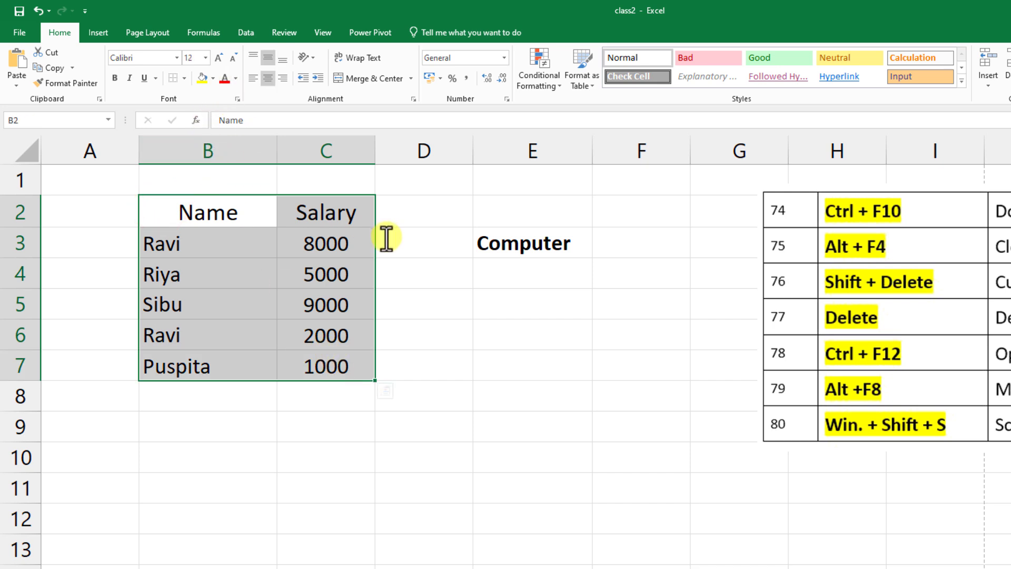
pyautogui.press('alt')
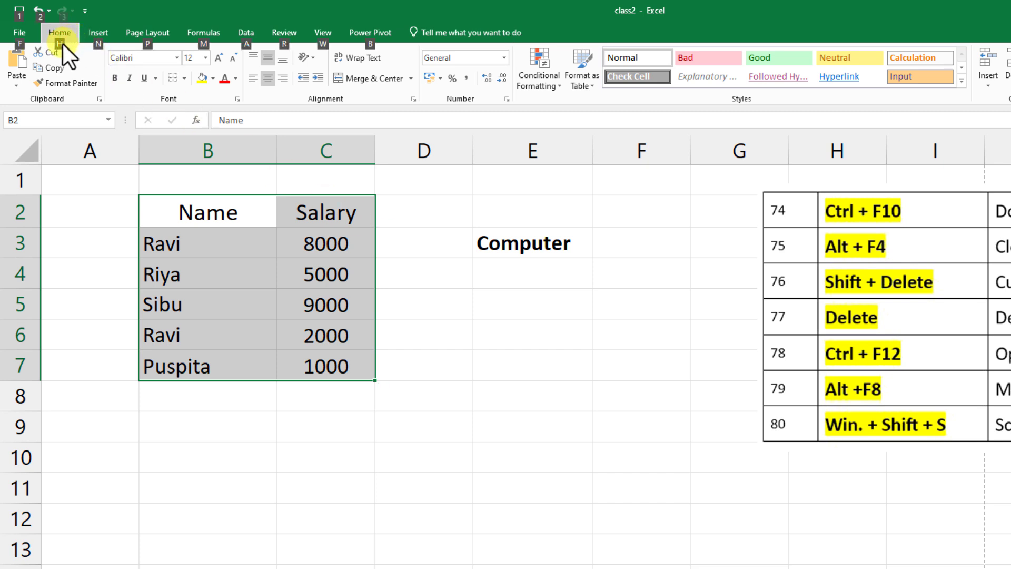
pyautogui.press('h')
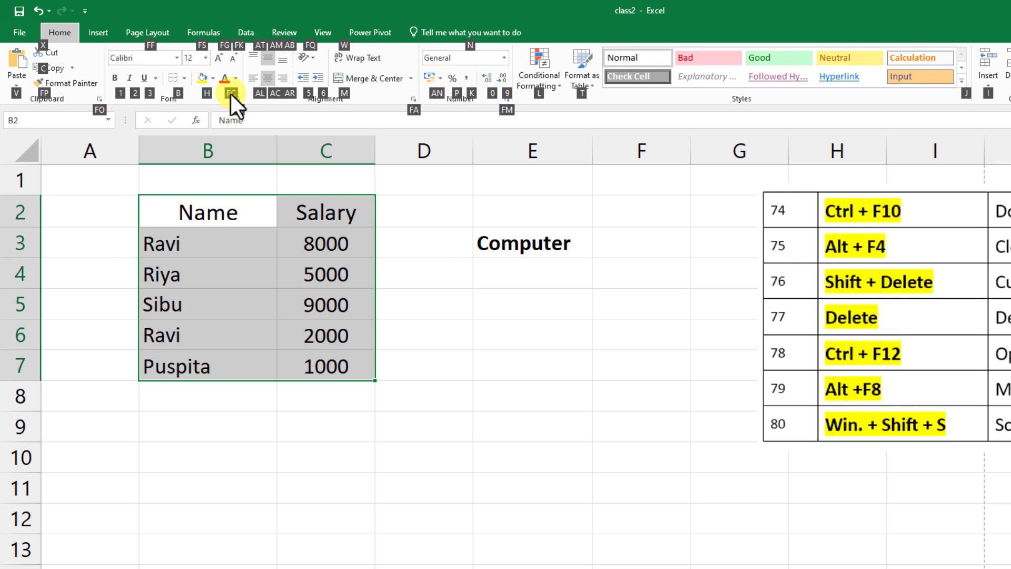
pyautogui.press('f')
pyautogui.press('c')
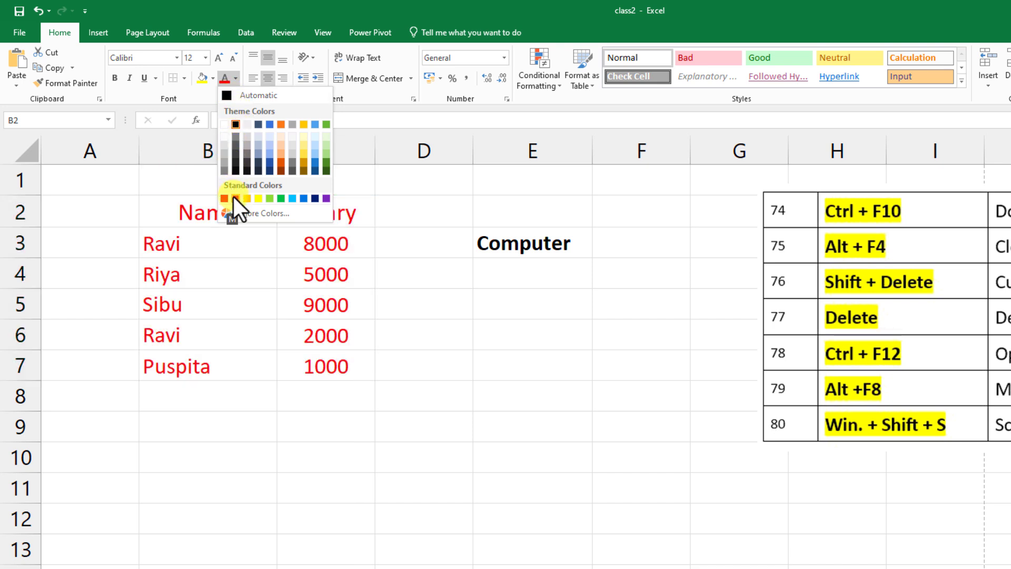
pyautogui.click(235, 198)
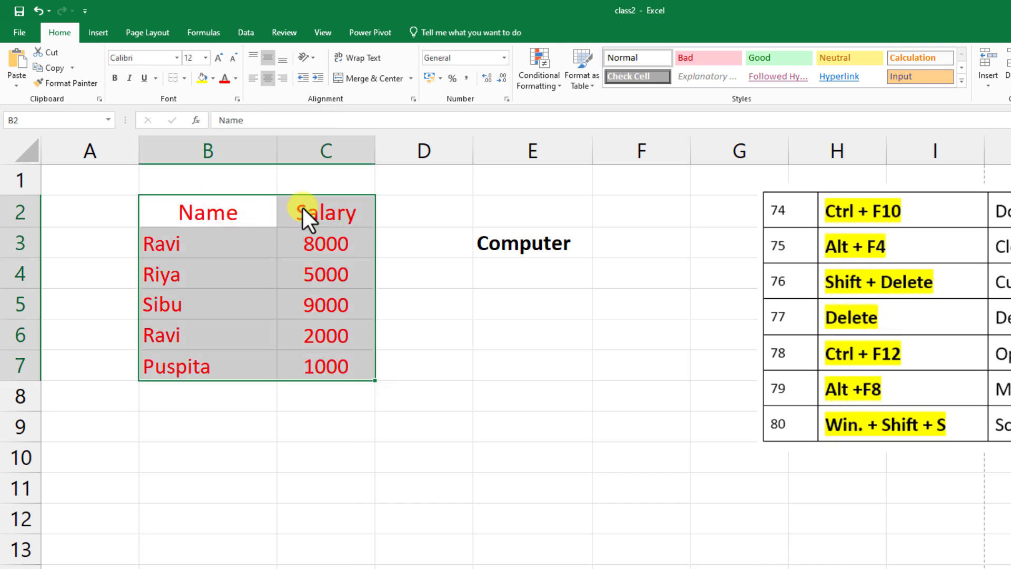
pyautogui.click(405, 269)
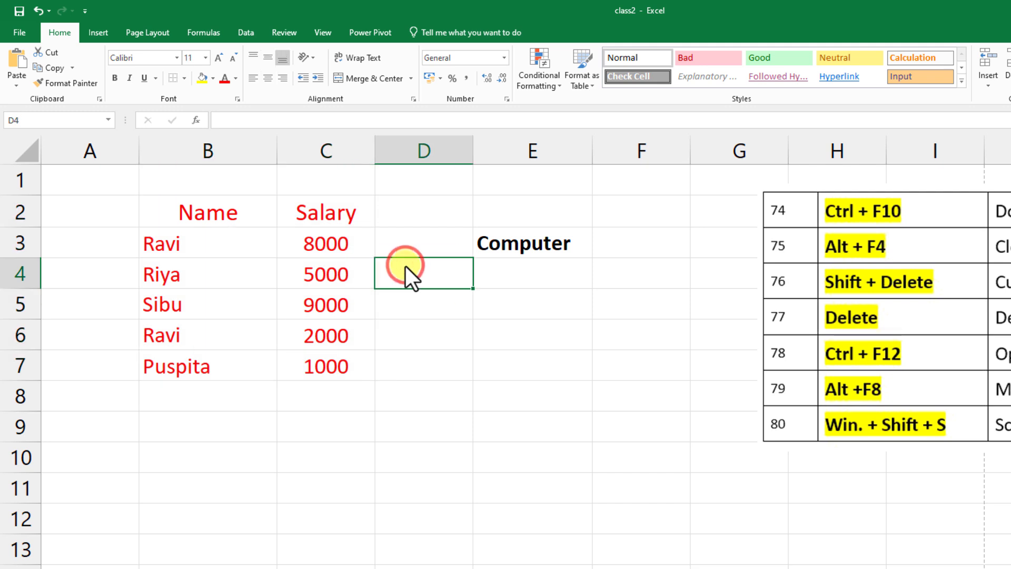
# Display the access-key hints for the Insert commands, including Pictures, and dismiss them
pyautogui.press('alt')
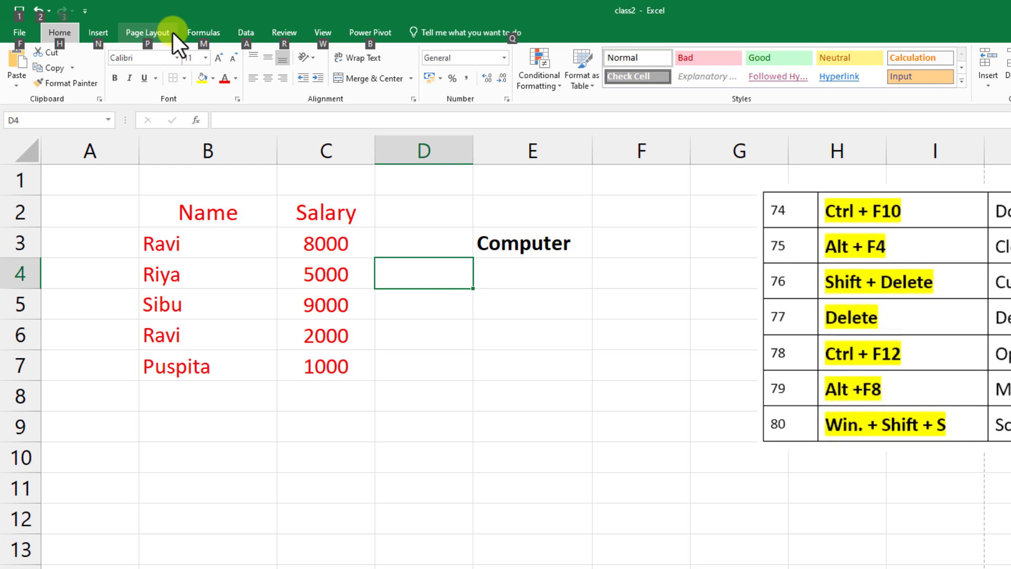
pyautogui.press('n')
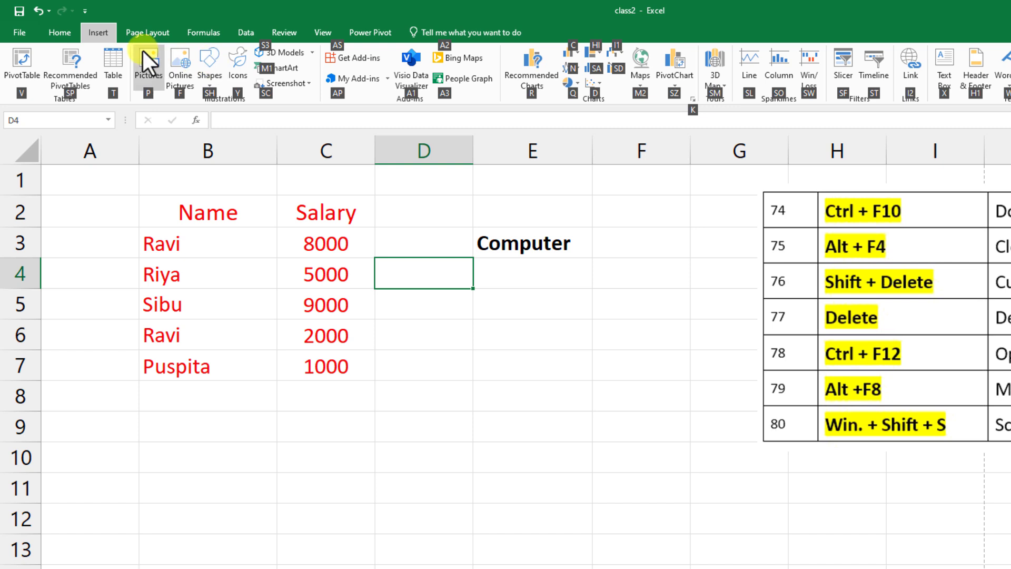
pyautogui.press('Escape')
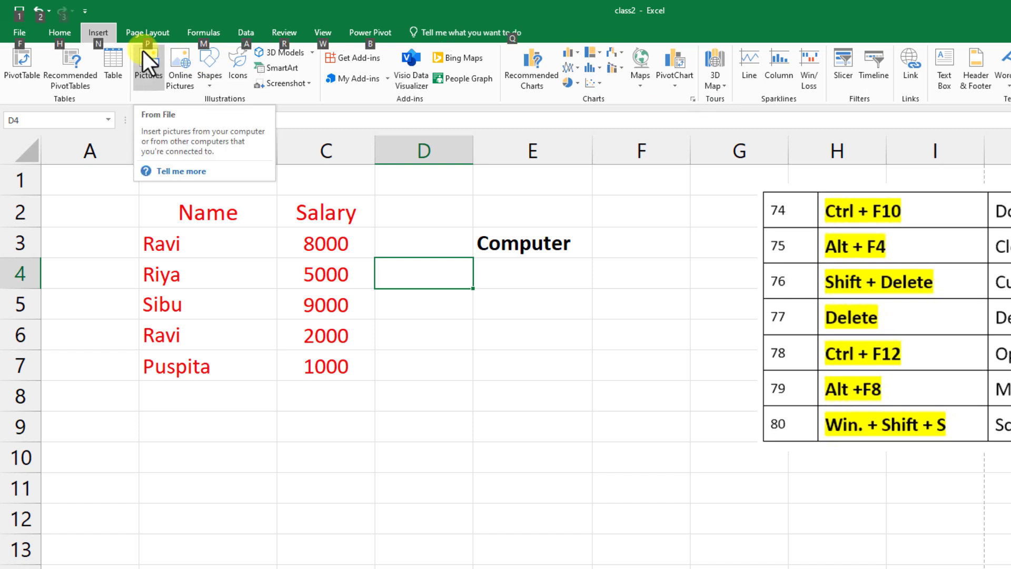
pyautogui.click(498, 306)
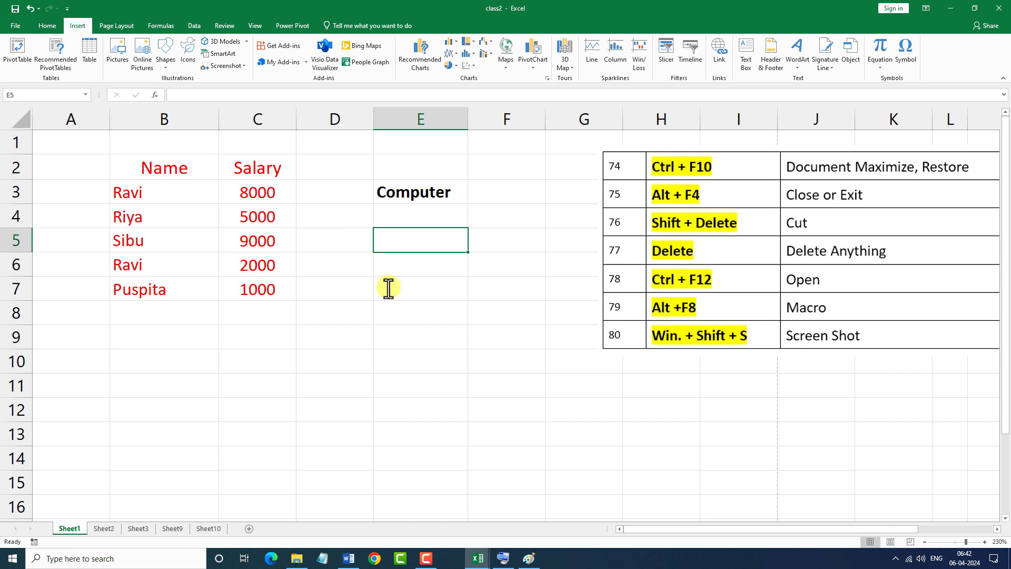
# Bring up the On-Screen Keyboard over the worksheet
pyautogui.click(503, 557)
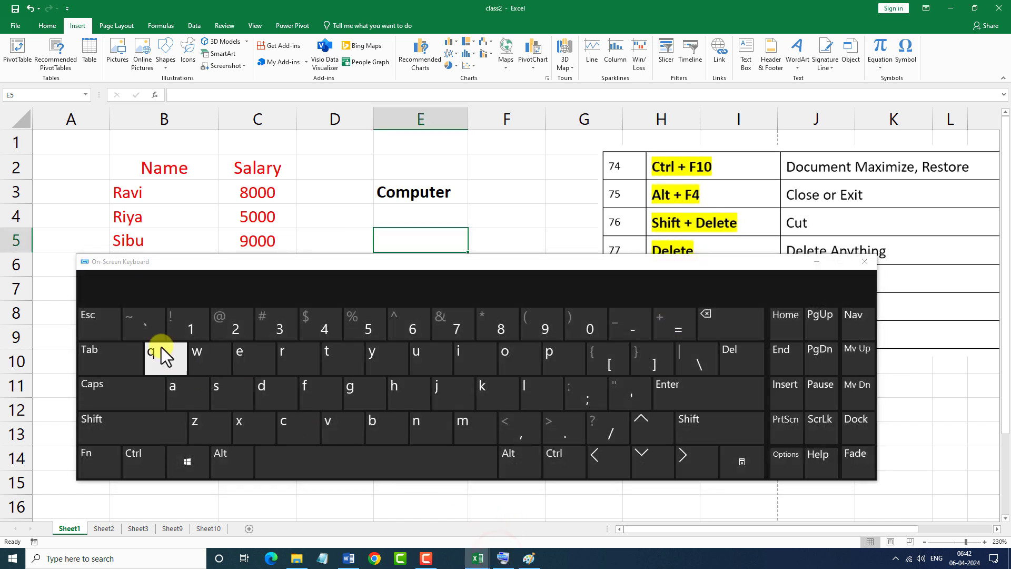